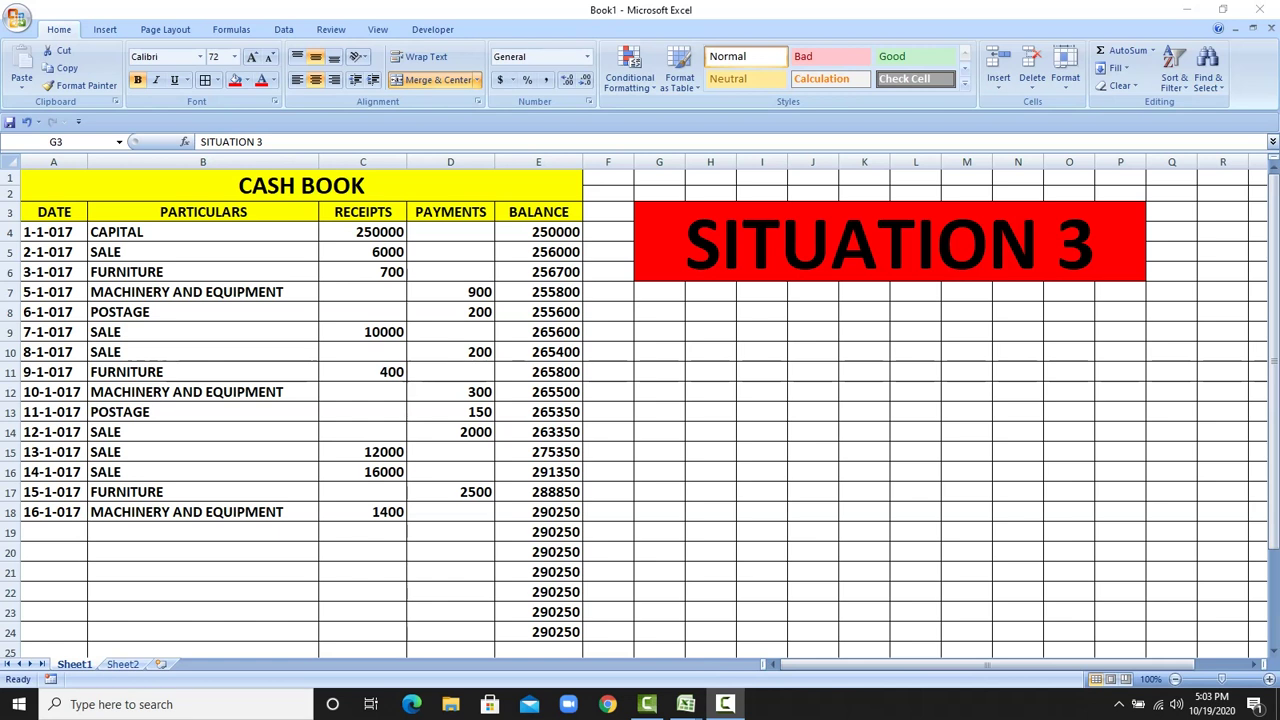
- Colour the text of the 3-1-017 furniture entry (B6:C6) and the 8-1-017 sale entry (B10:D10) red
click(363, 272)
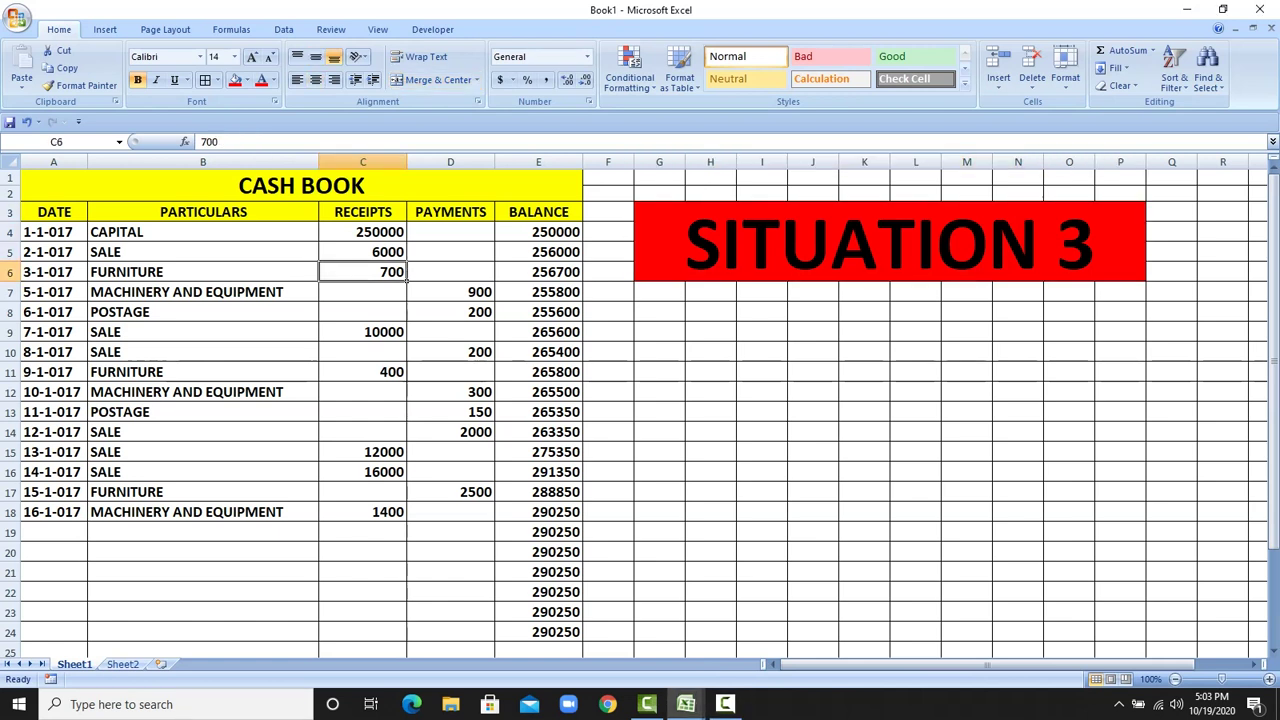
click(259, 80)
click(390, 332)
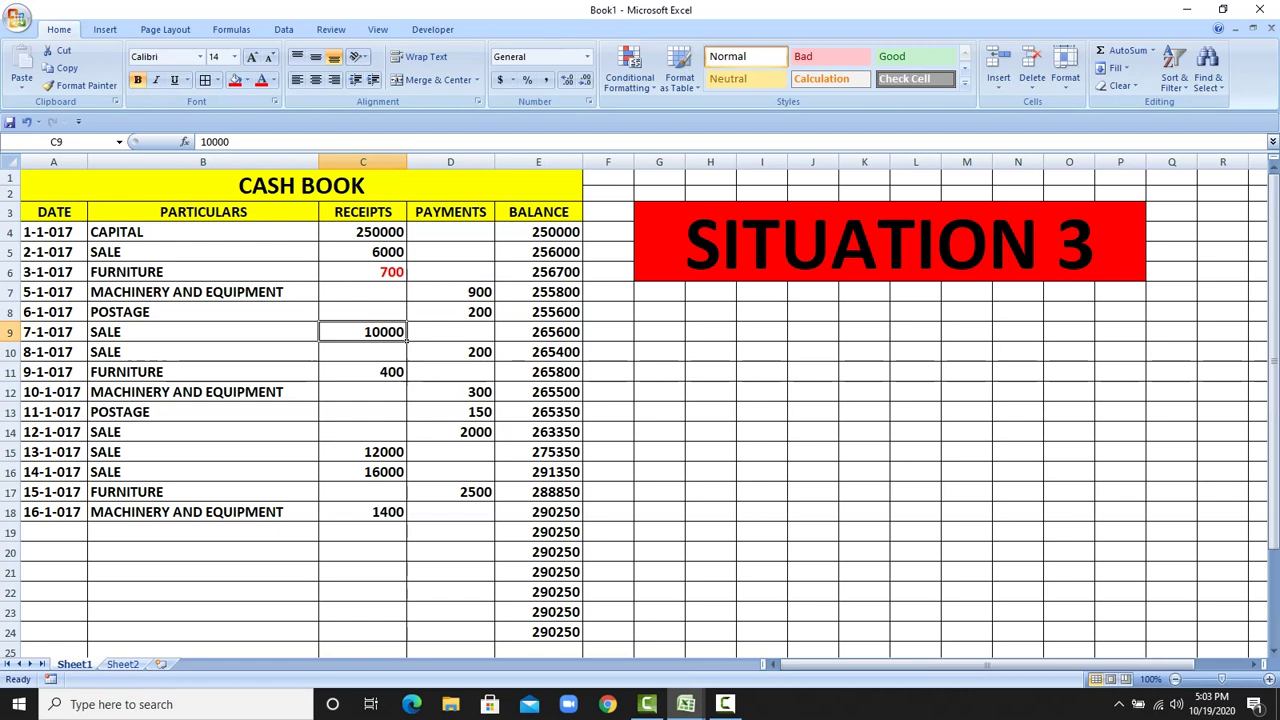
click(450, 352)
drag(200, 352, 470, 352)
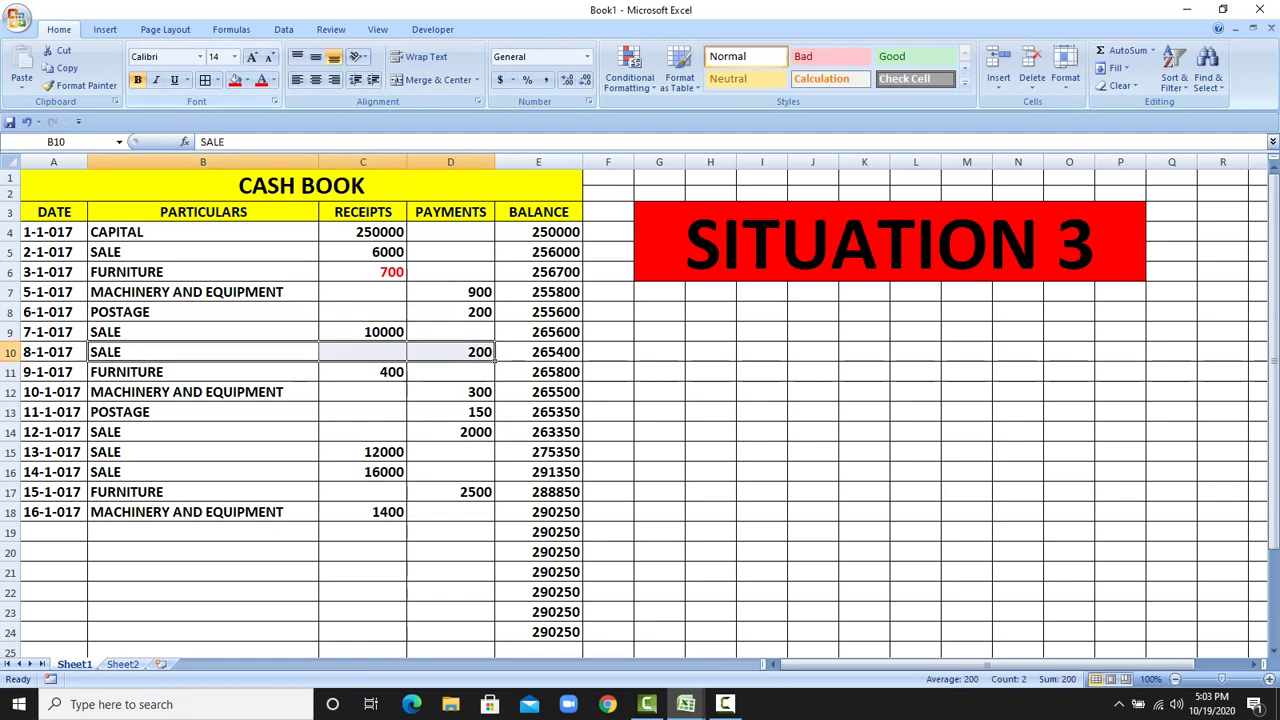
click(261, 80)
click(317, 280)
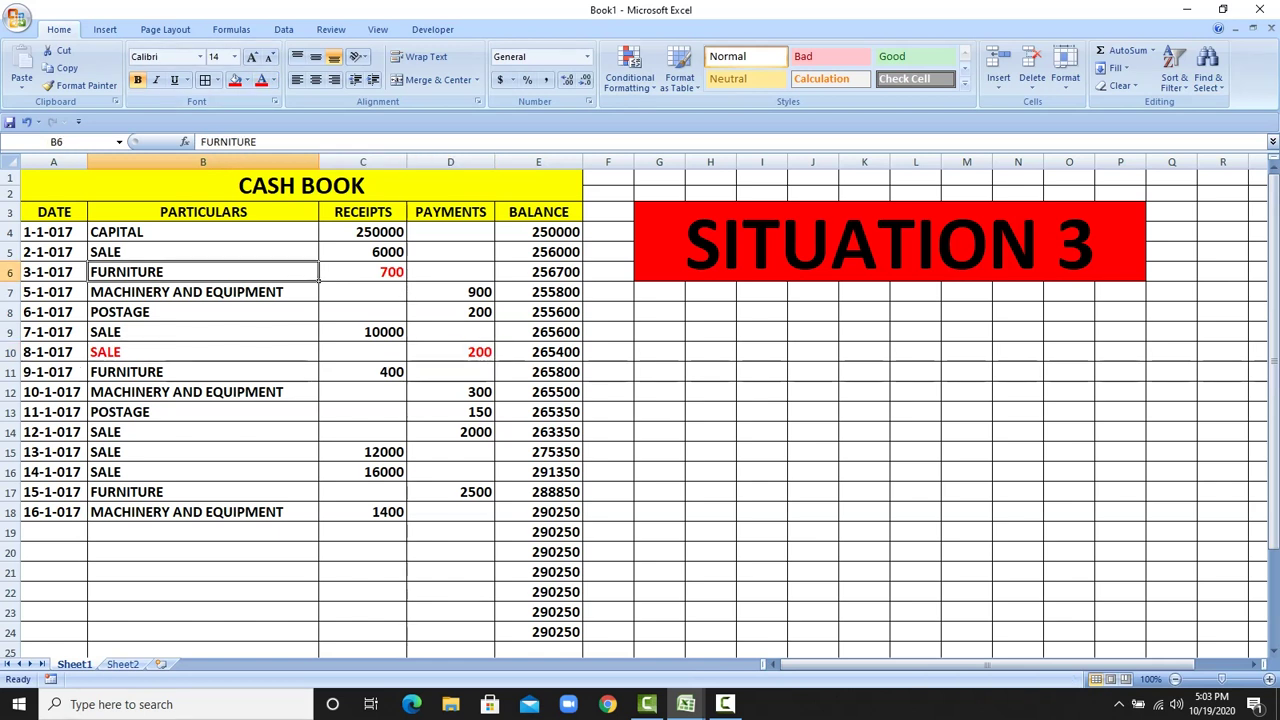
click(261, 80)
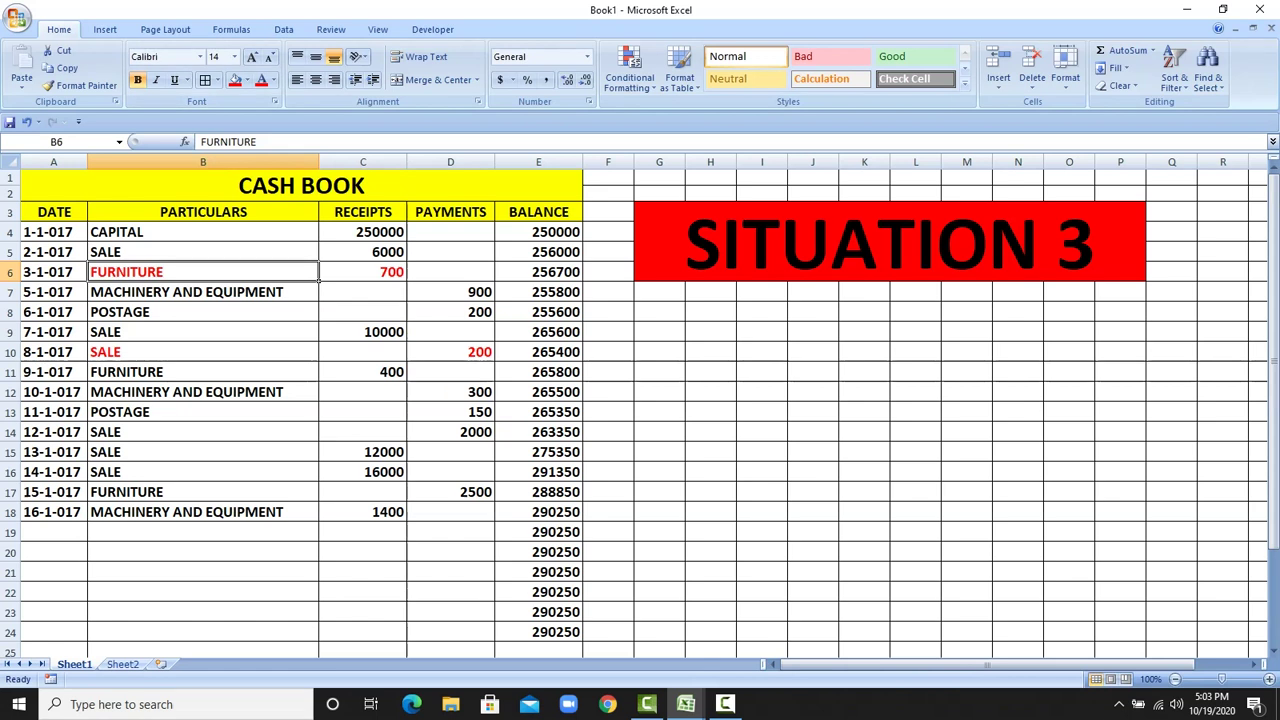
- Colour the 12-1-017 sale entry and its payment amount (B14:D14) red
click(450, 392)
click(203, 412)
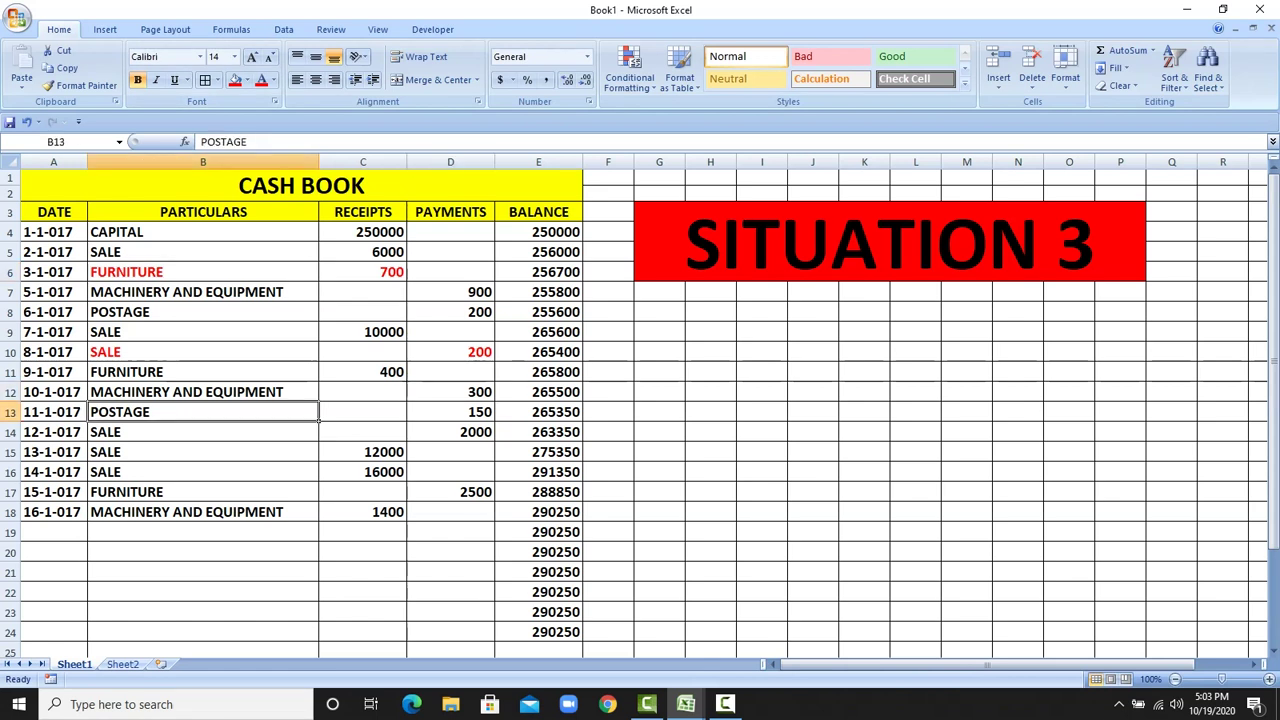
click(450, 412)
click(203, 432)
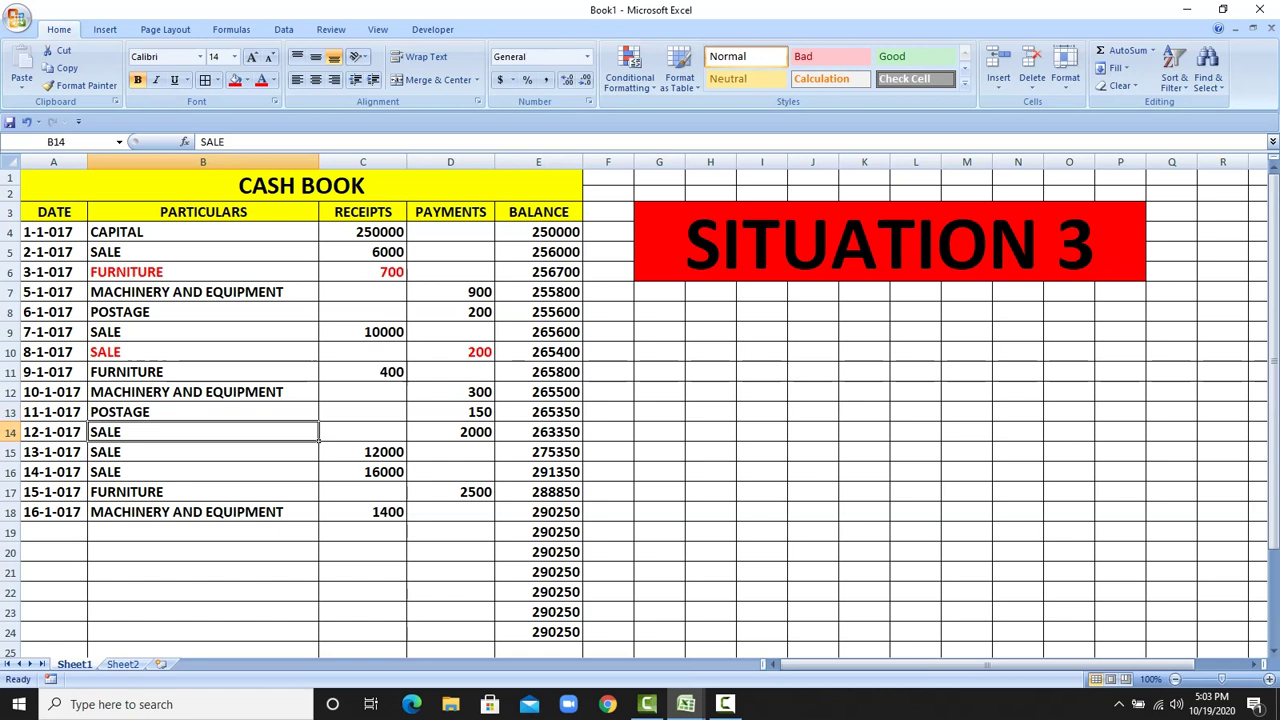
drag(203, 432, 450, 432)
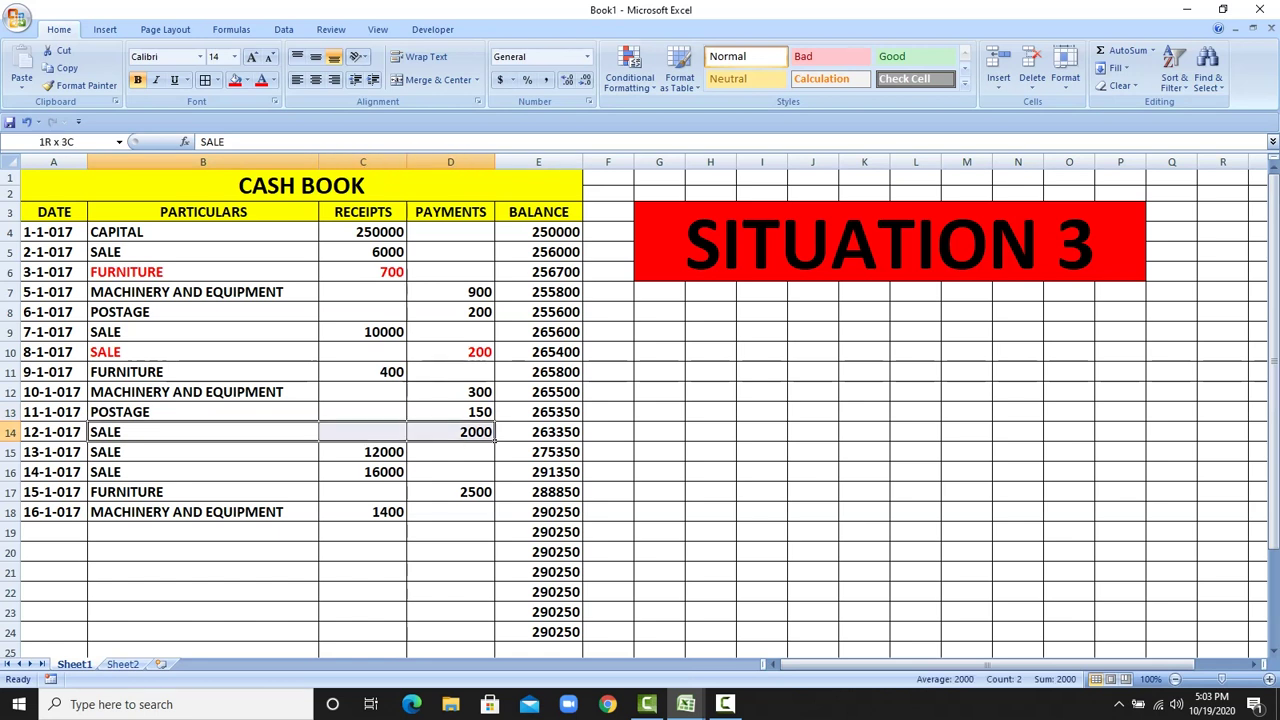
click(258, 80)
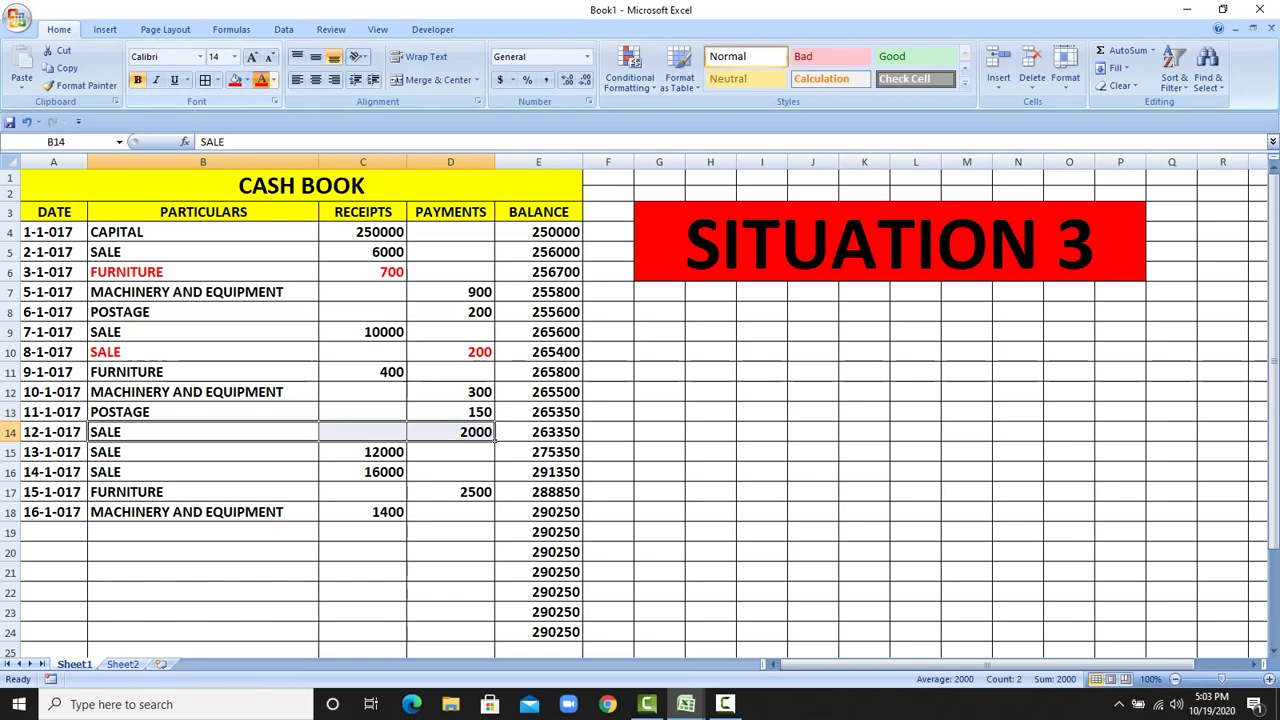
- Colour the 16-1-017 machinery and equipment entry and its receipt amount (B18:C18) red
drag(203, 452, 363, 472)
drag(203, 492, 450, 492)
click(363, 572)
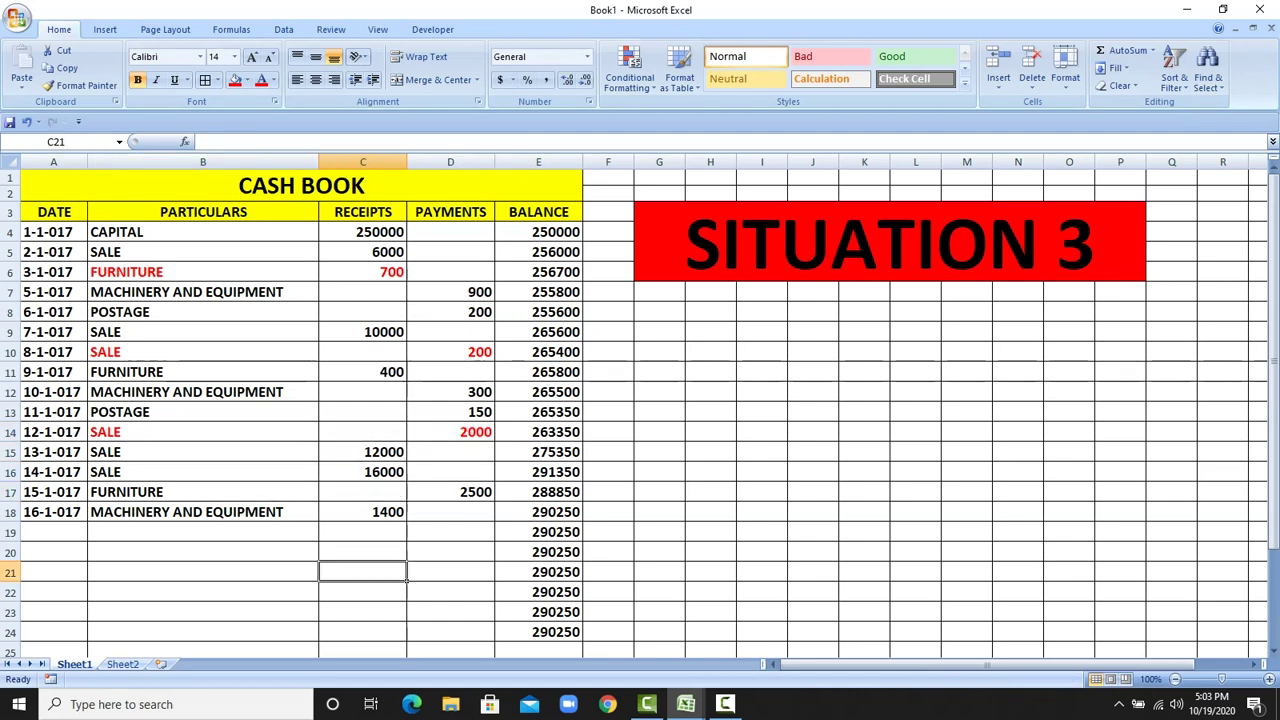
drag(203, 512, 363, 512)
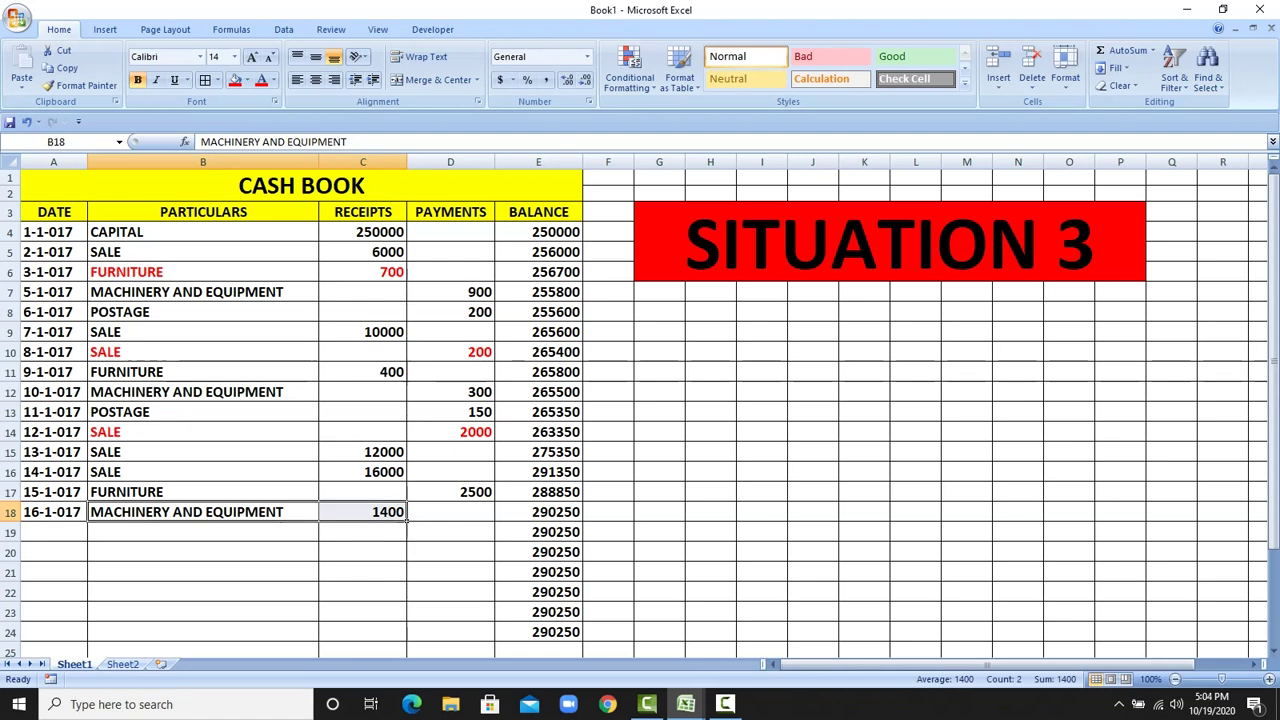
click(261, 80)
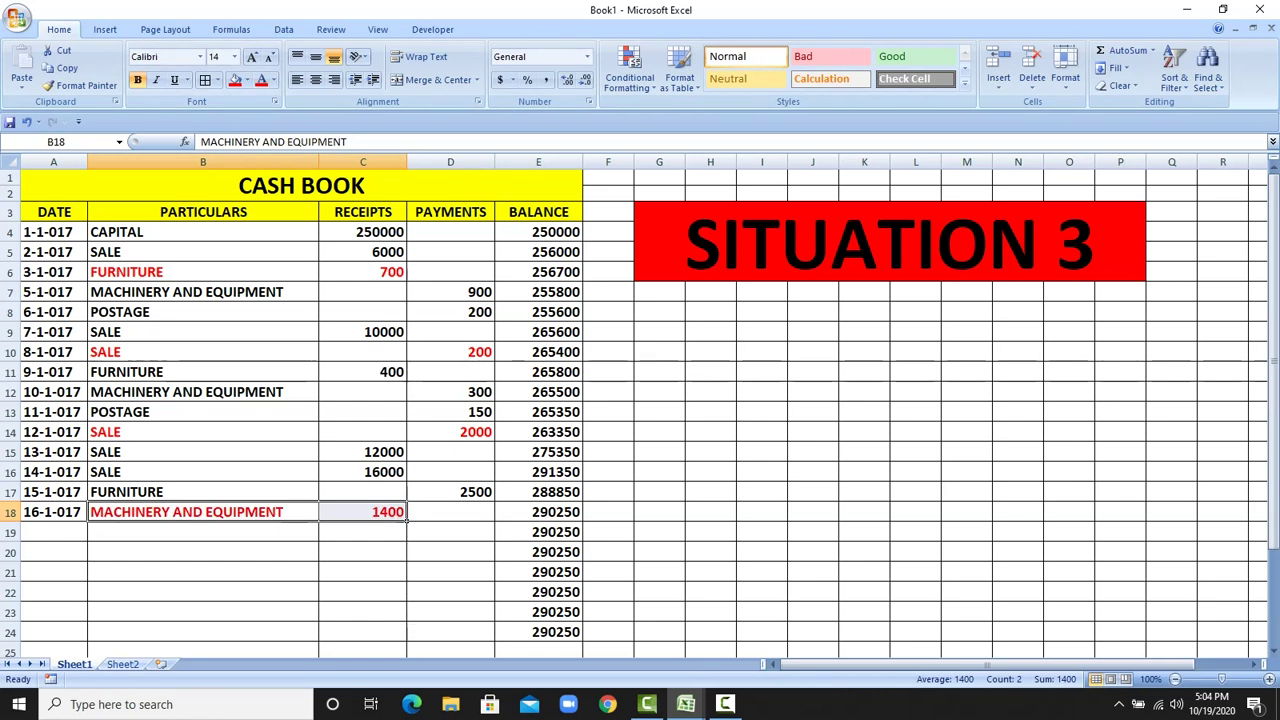
- Try clearing the particulars and the receipt amount of the 3-1-017 furniture entry, and undo each deletion
click(203, 272)
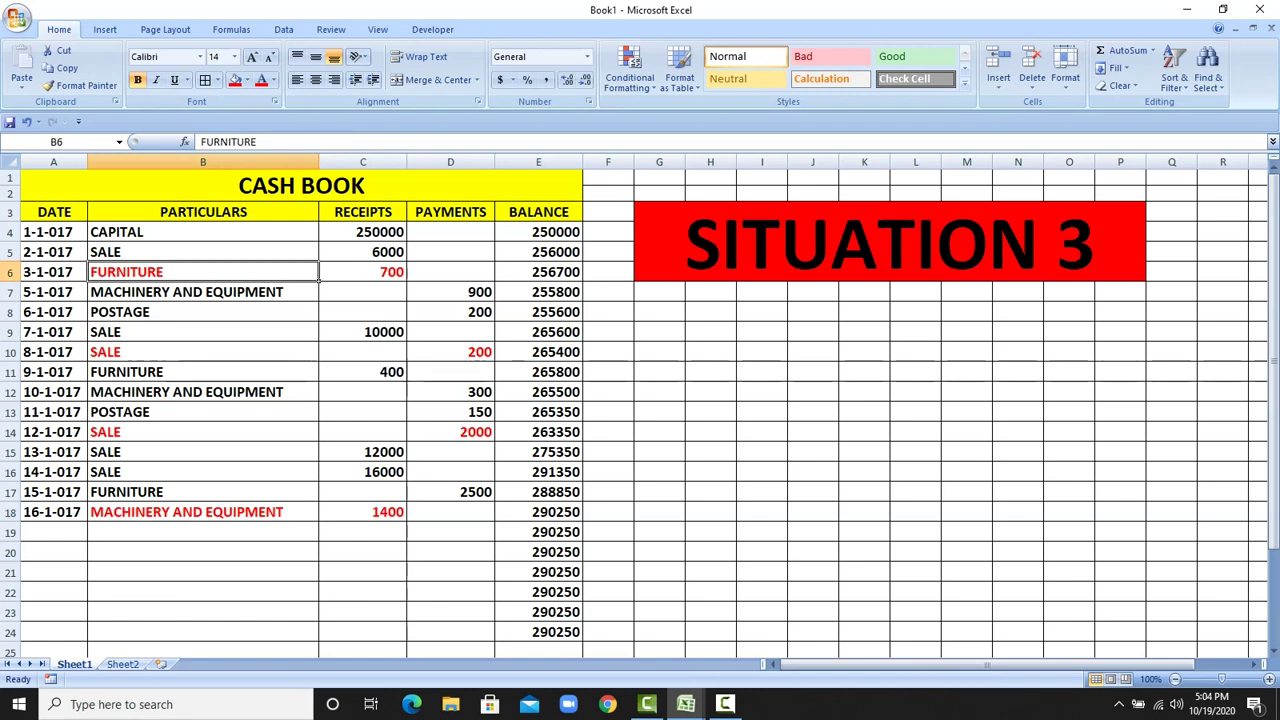
key(Delete)
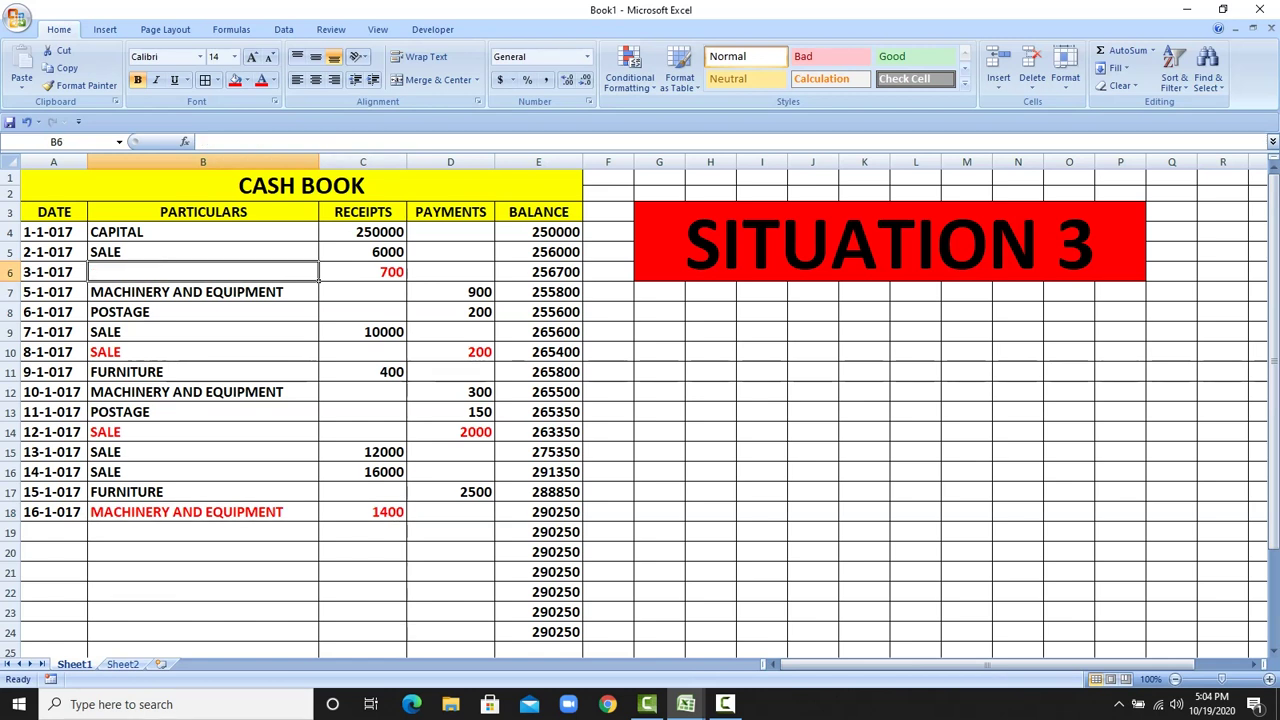
key(ctrl+z)
click(363, 272)
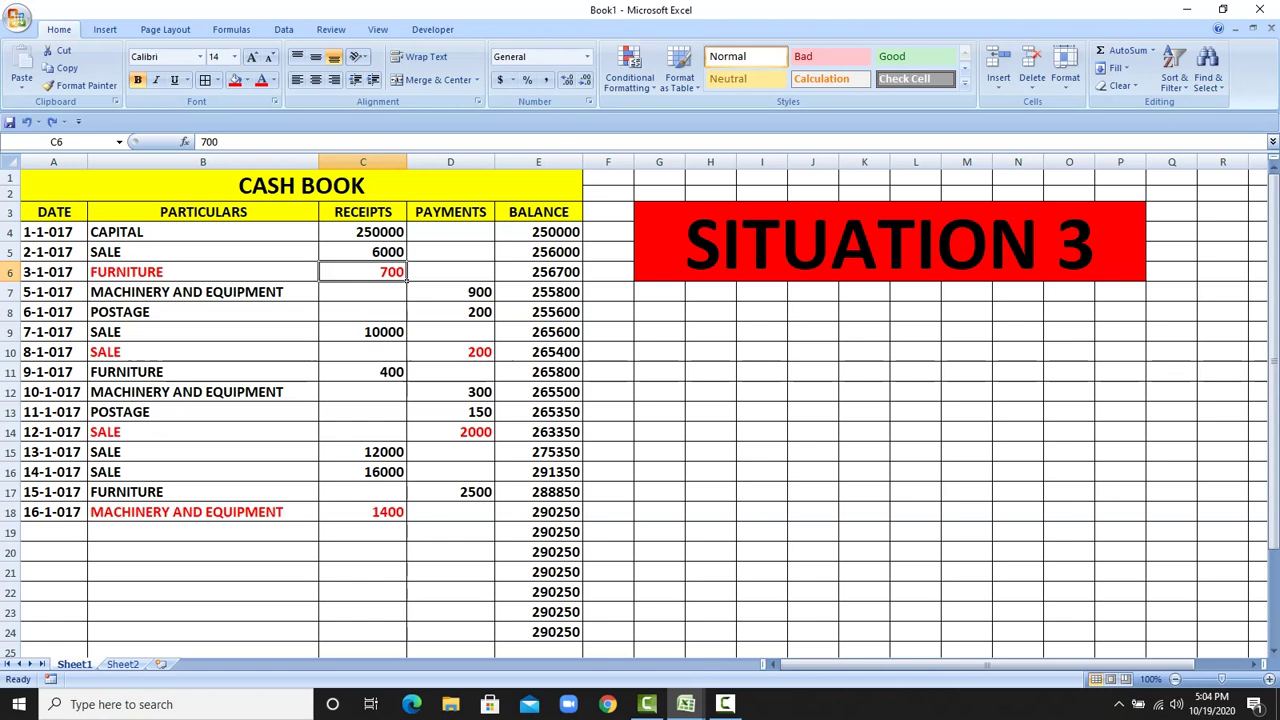
key(Delete)
click(451, 272)
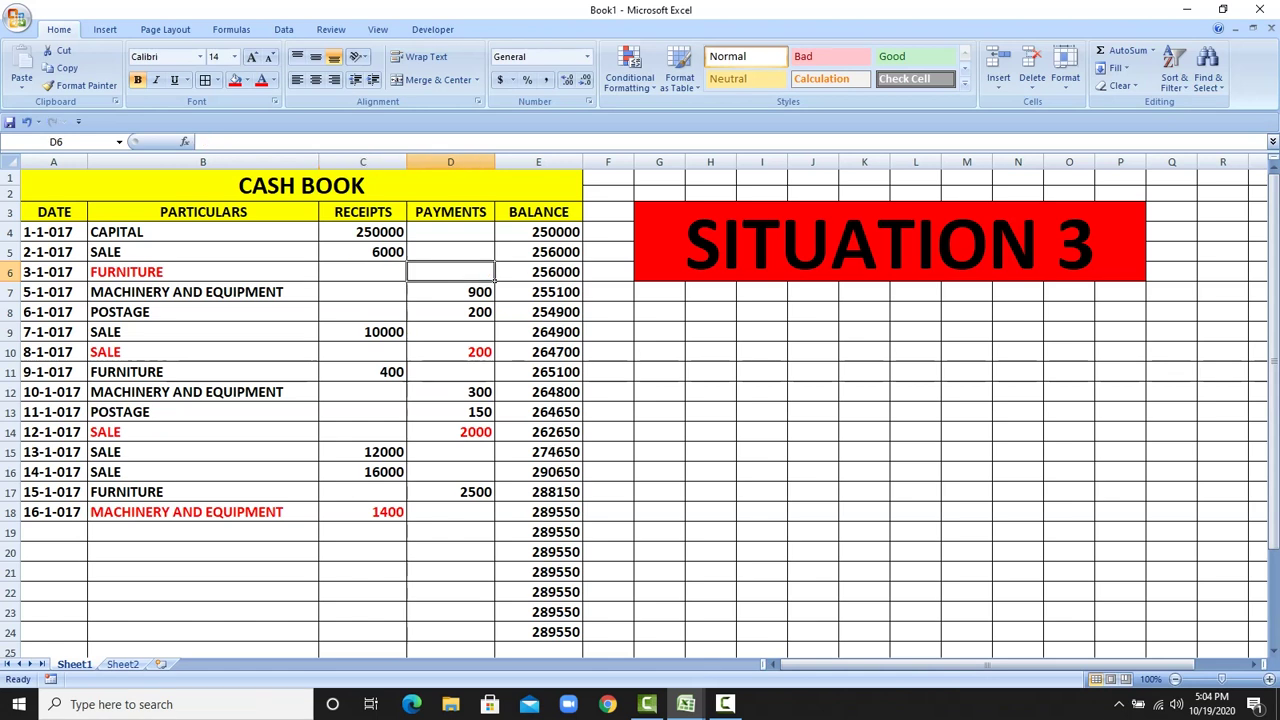
key(ctrl+z)
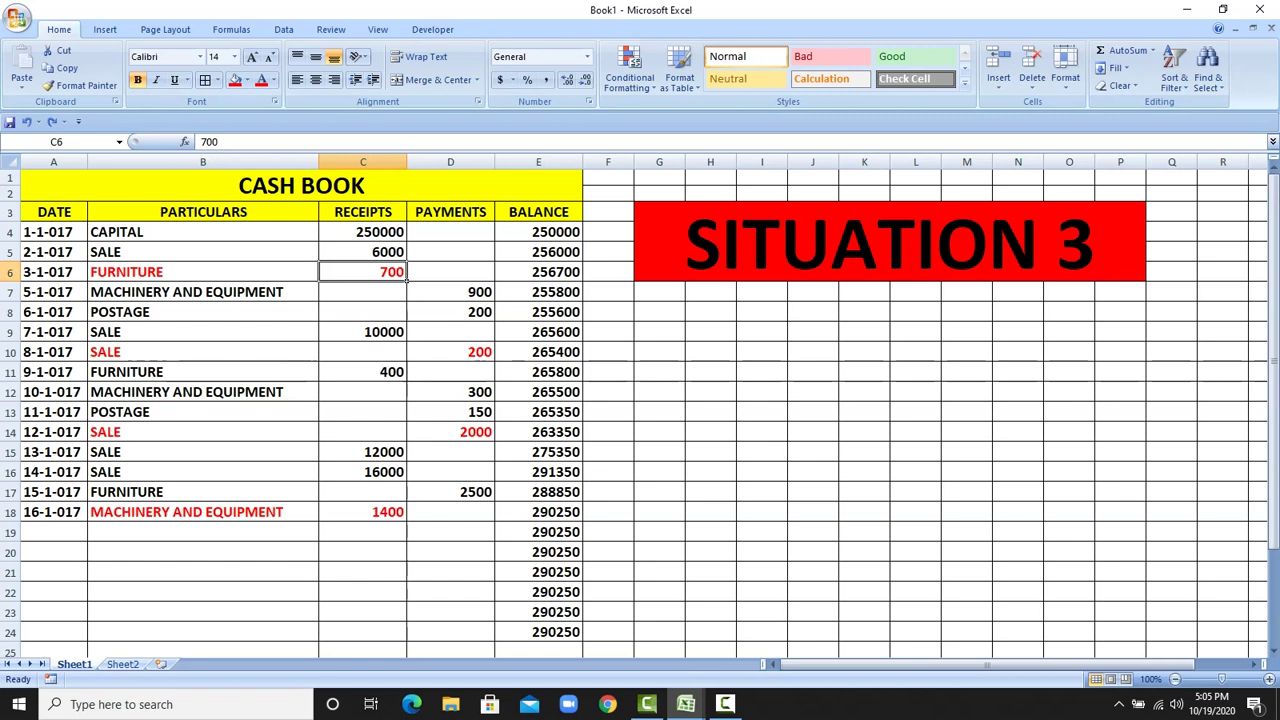
- Copy the date 16-1-017 from the last cash book entry into A19 to start a new row
click(85, 280)
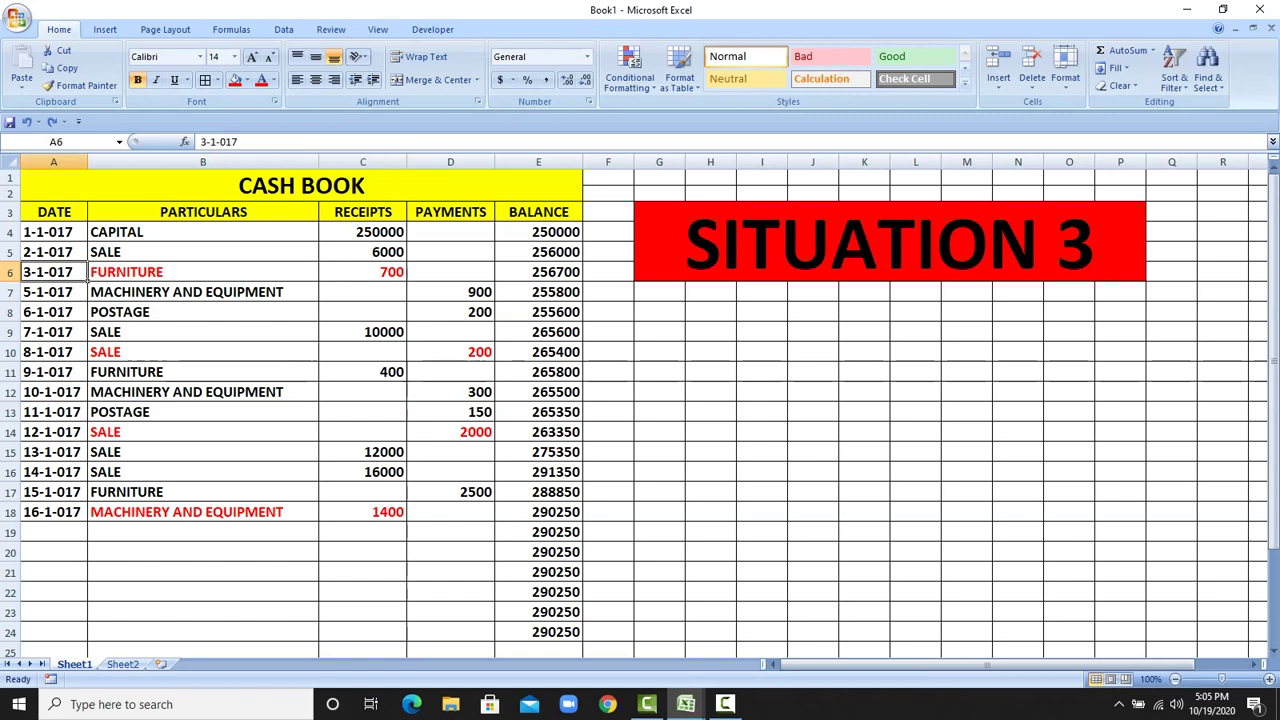
drag(92, 281, 406, 282)
click(53, 532)
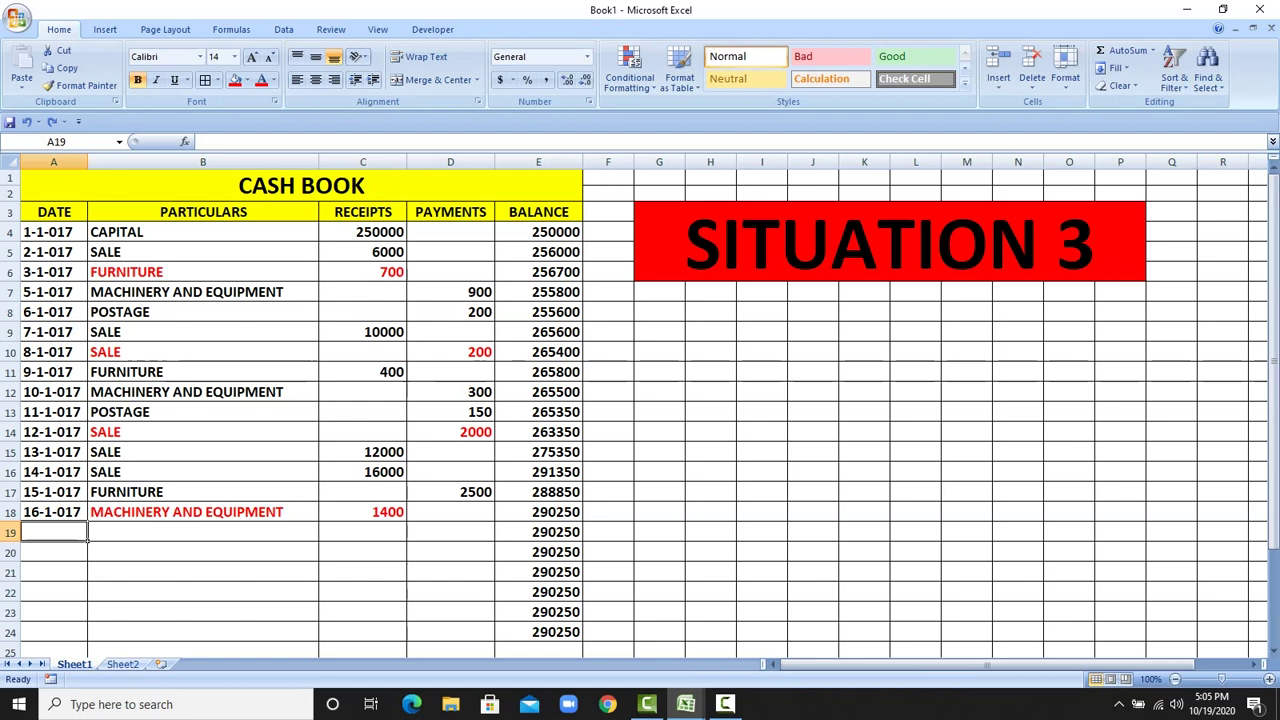
click(75, 512)
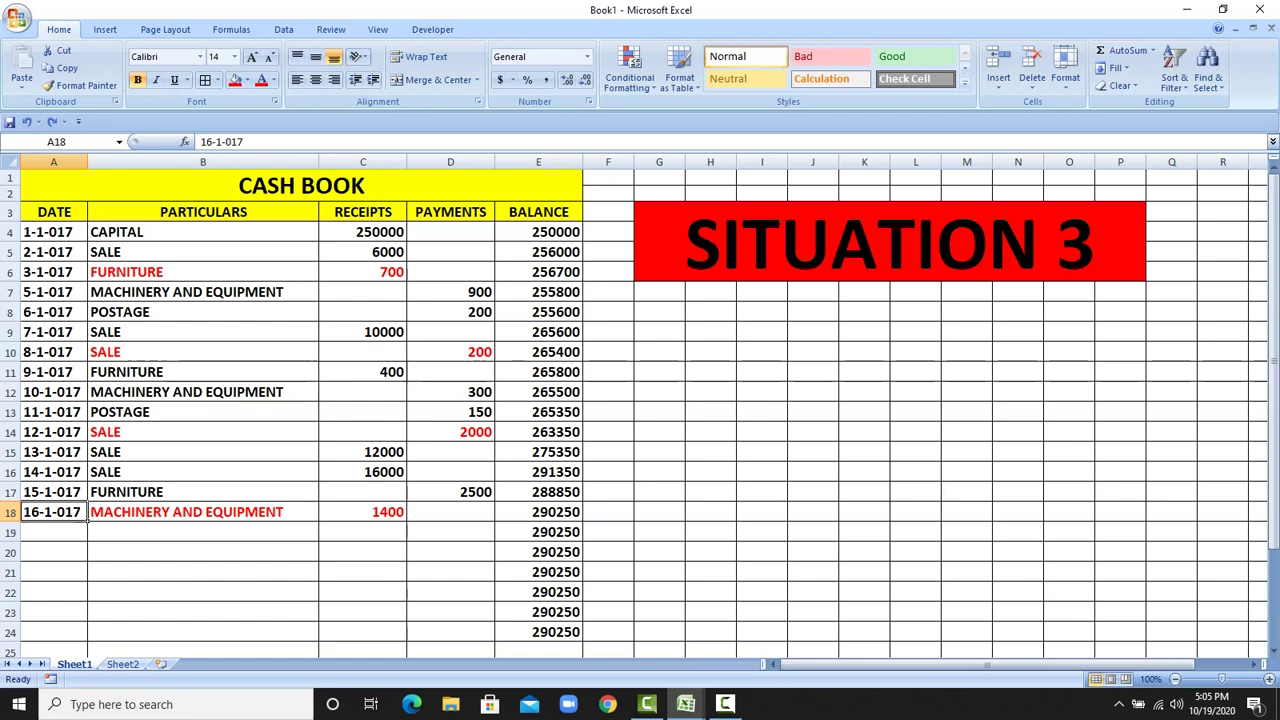
right_click(75, 512)
key(Return)
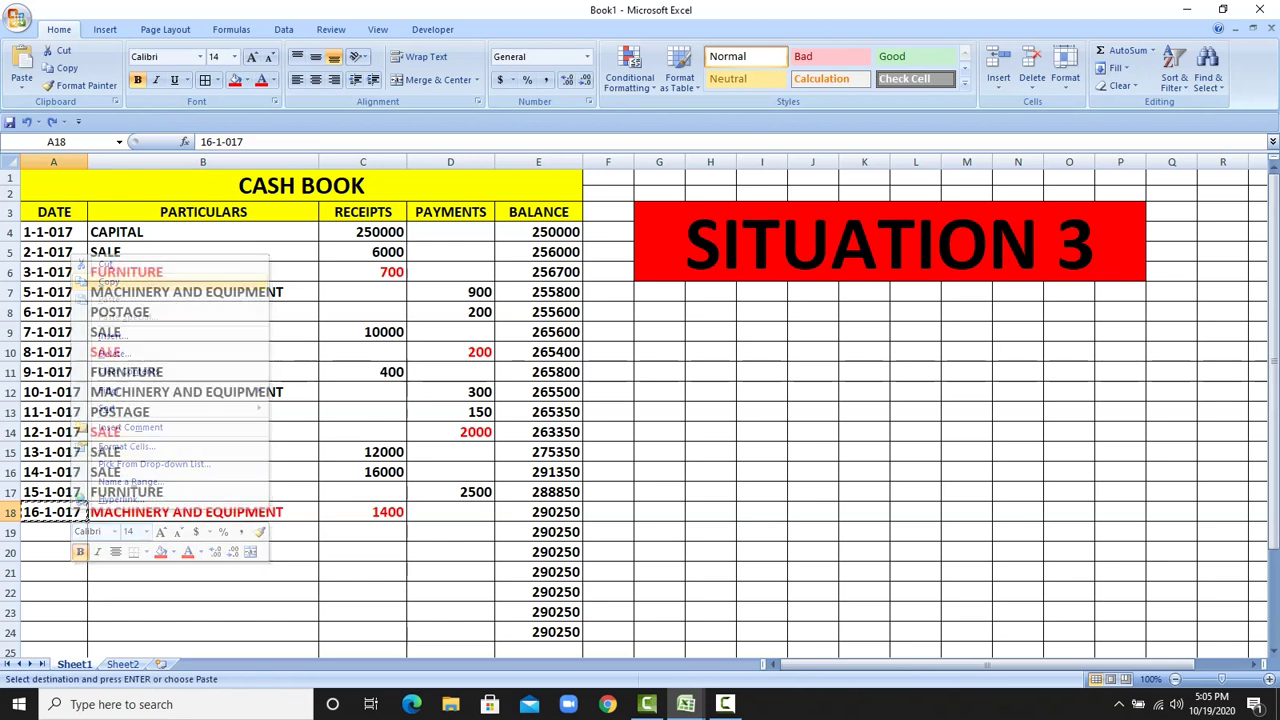
click(86, 532)
right_click(86, 532)
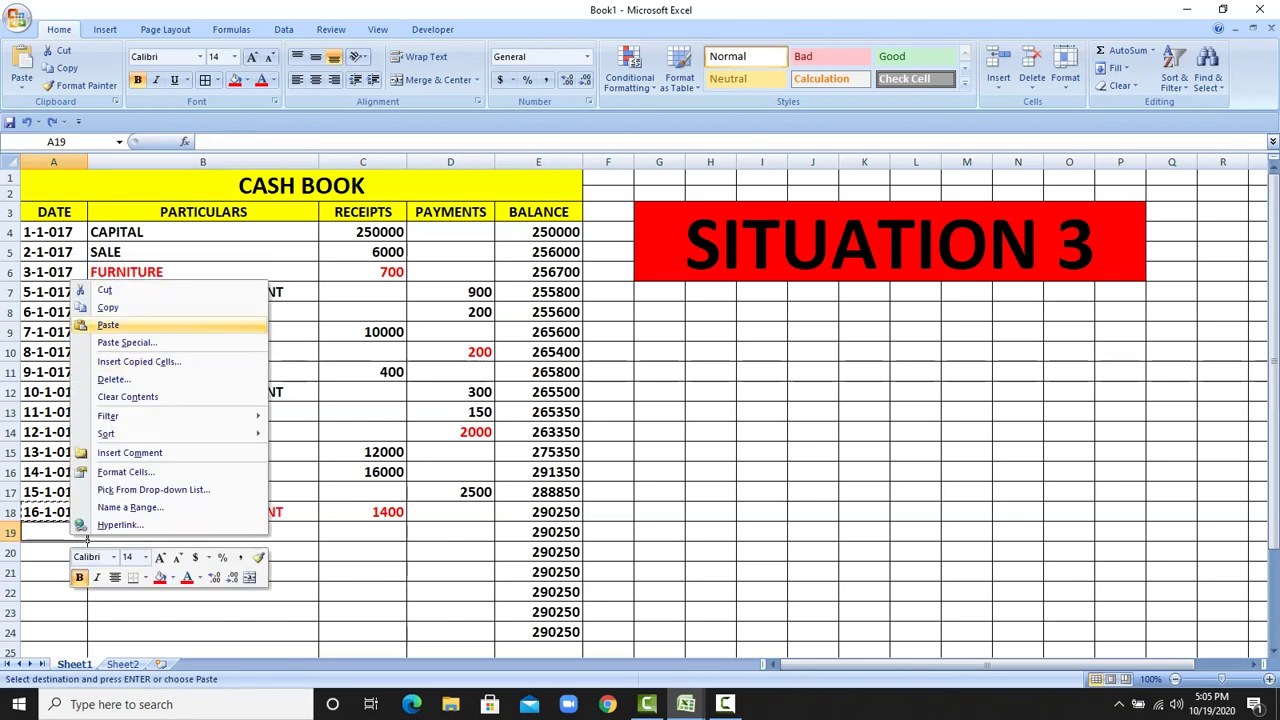
click(108, 325)
- Enter FURNITUR (RECETIFY 3-1-017) as the particulars in B19
click(203, 272)
key(shift+Right)
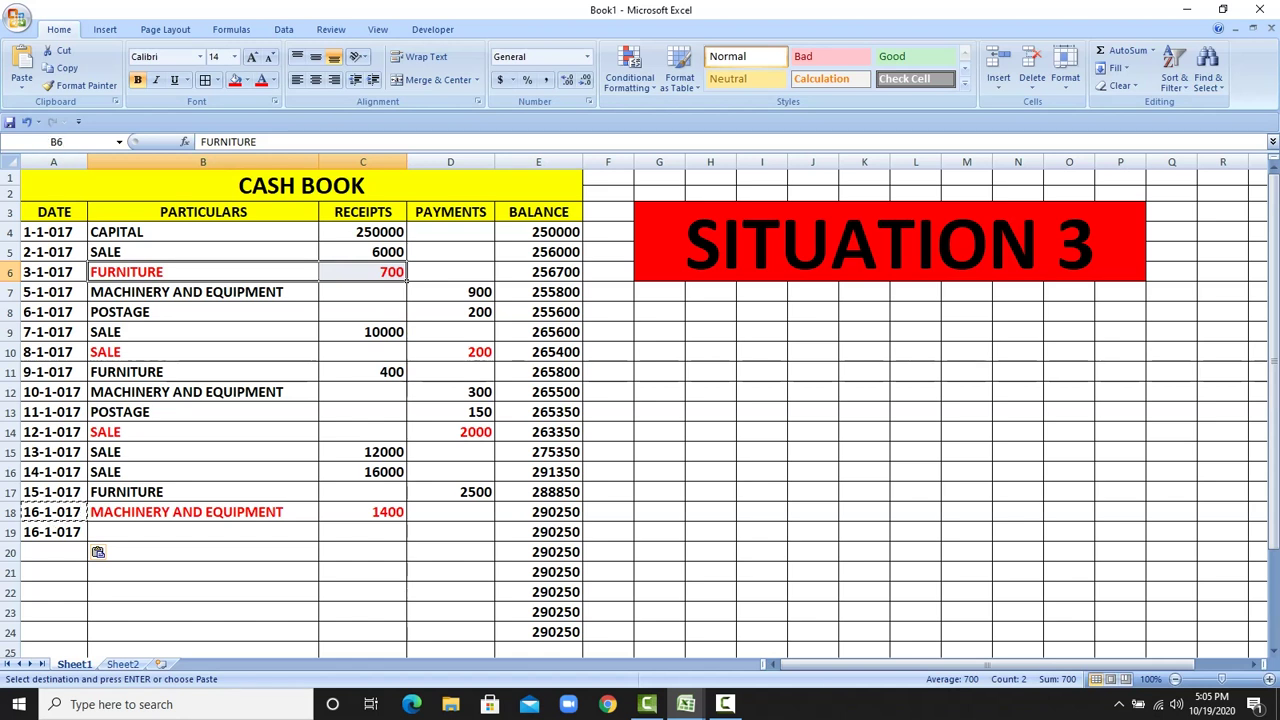
click(203, 532)
text(FU)
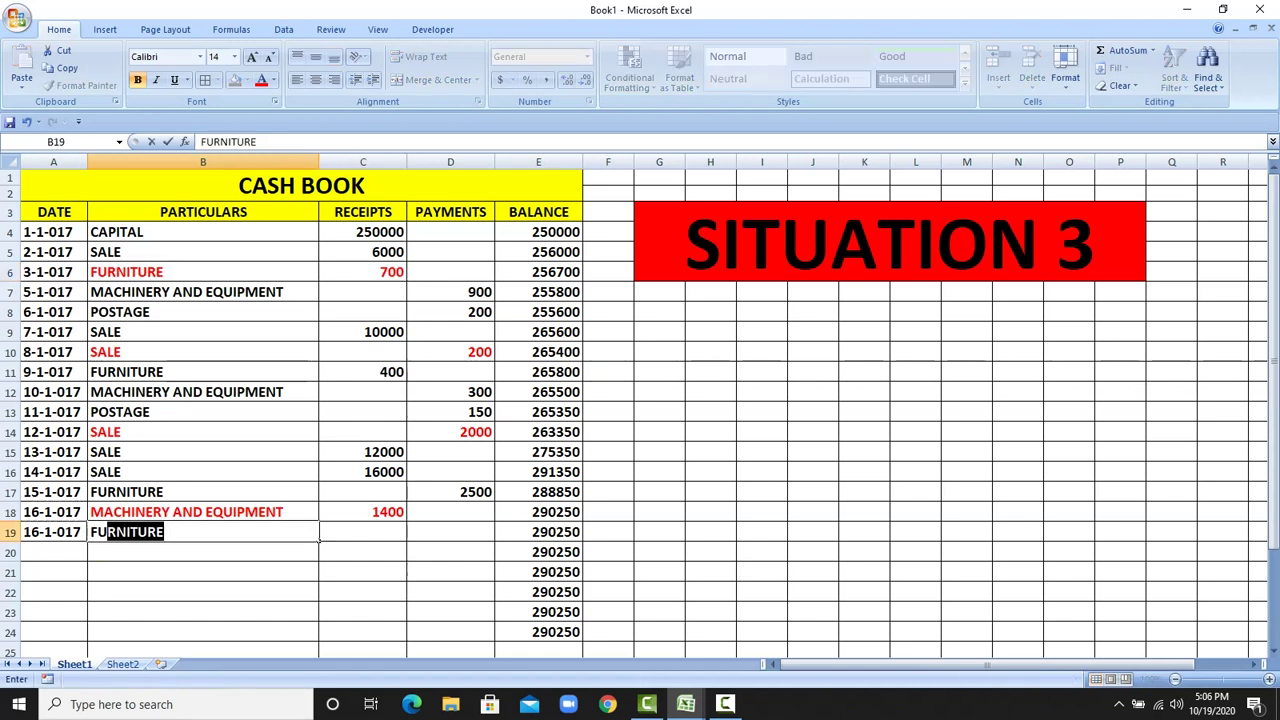
text(RNITUR)
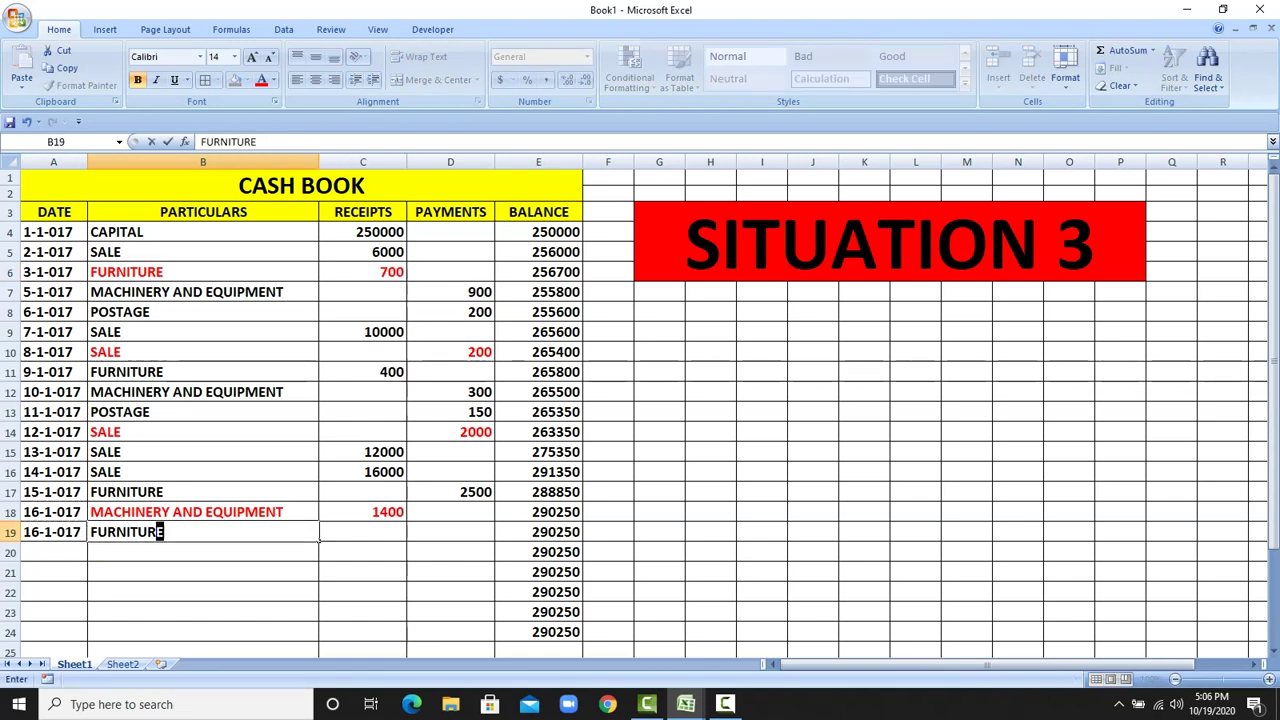
key(BackSpace)
text((RECETIFY)
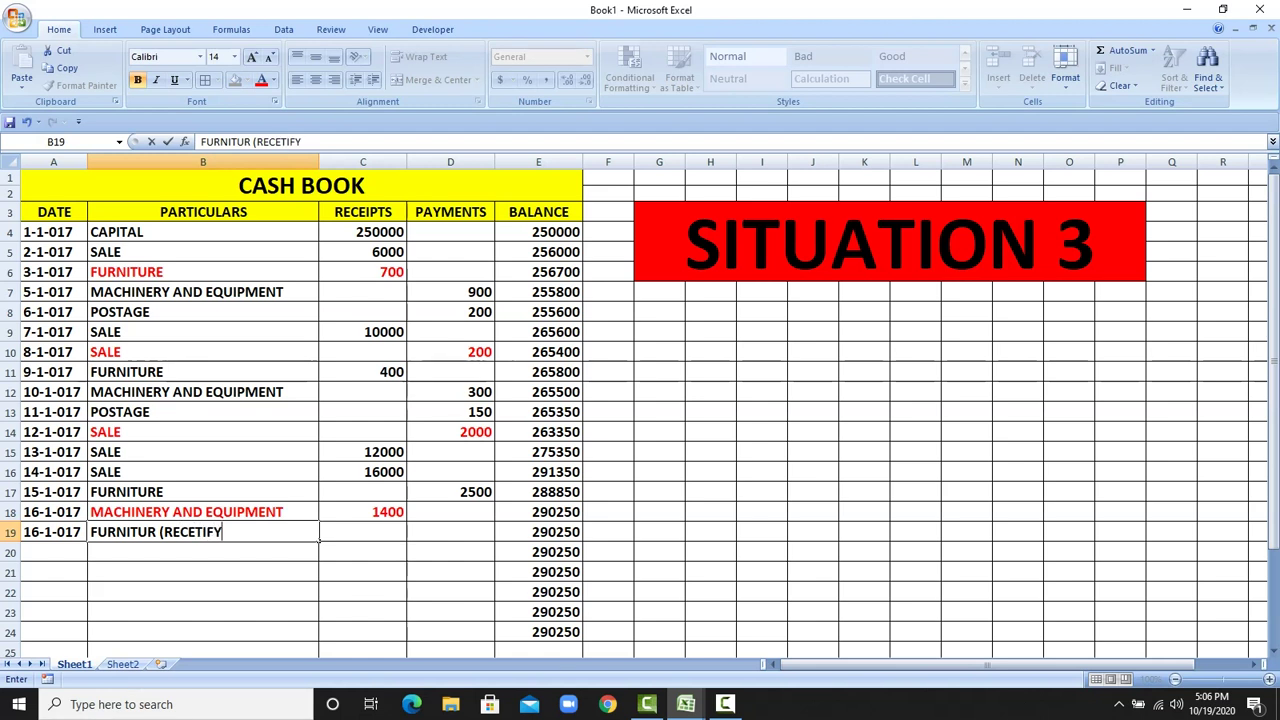
text( 3-1-017))
click(404, 279)
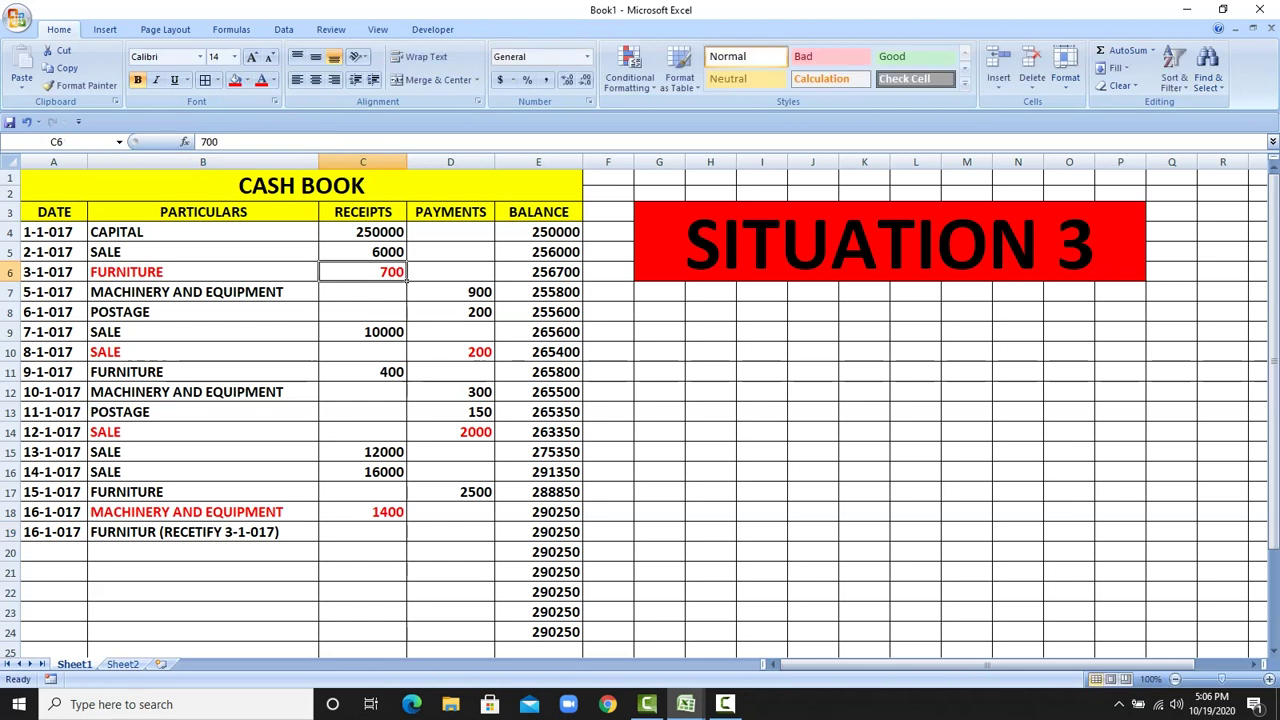
- Record a payment of 1400 in D19 for the furniture rectification
click(490, 536)
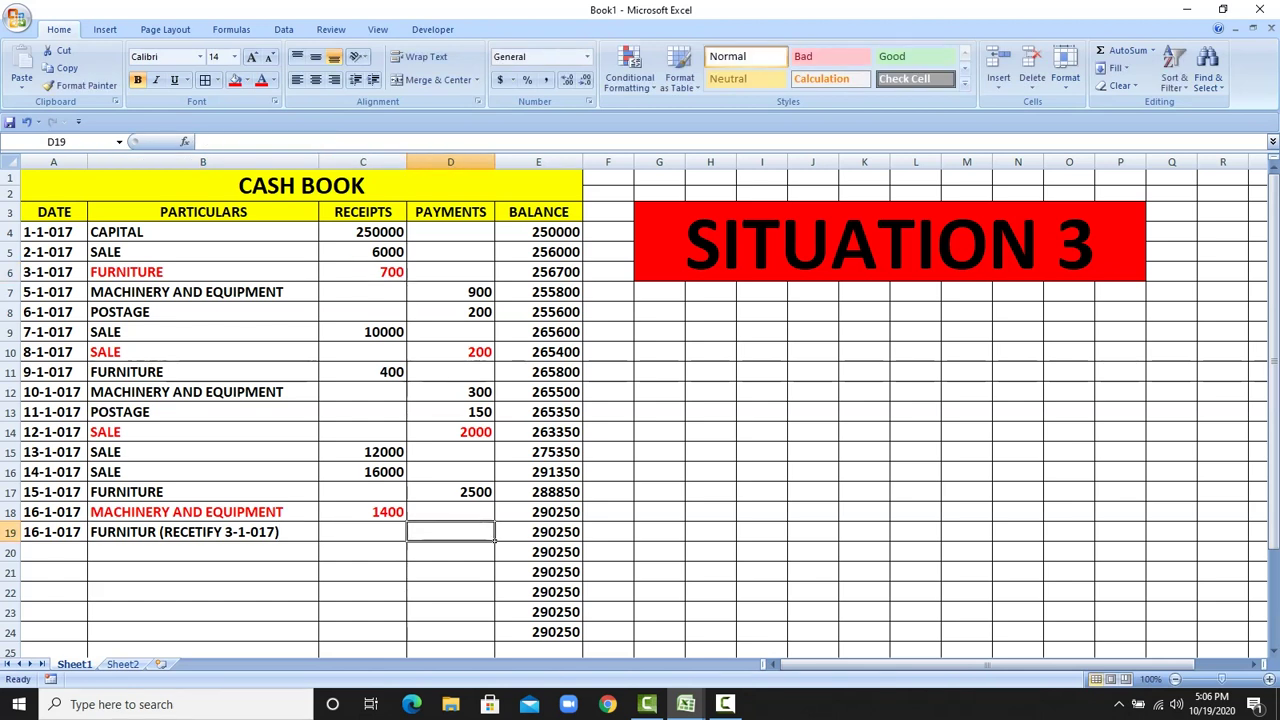
text(1400)
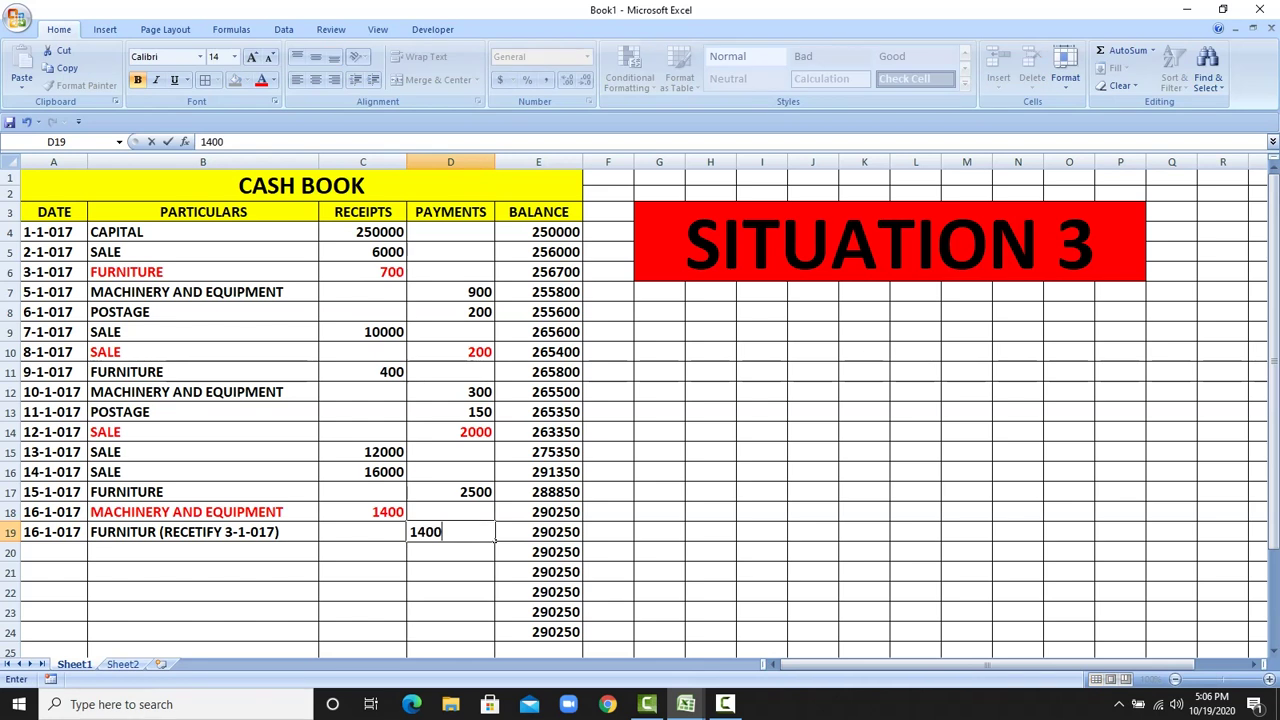
key(Return)
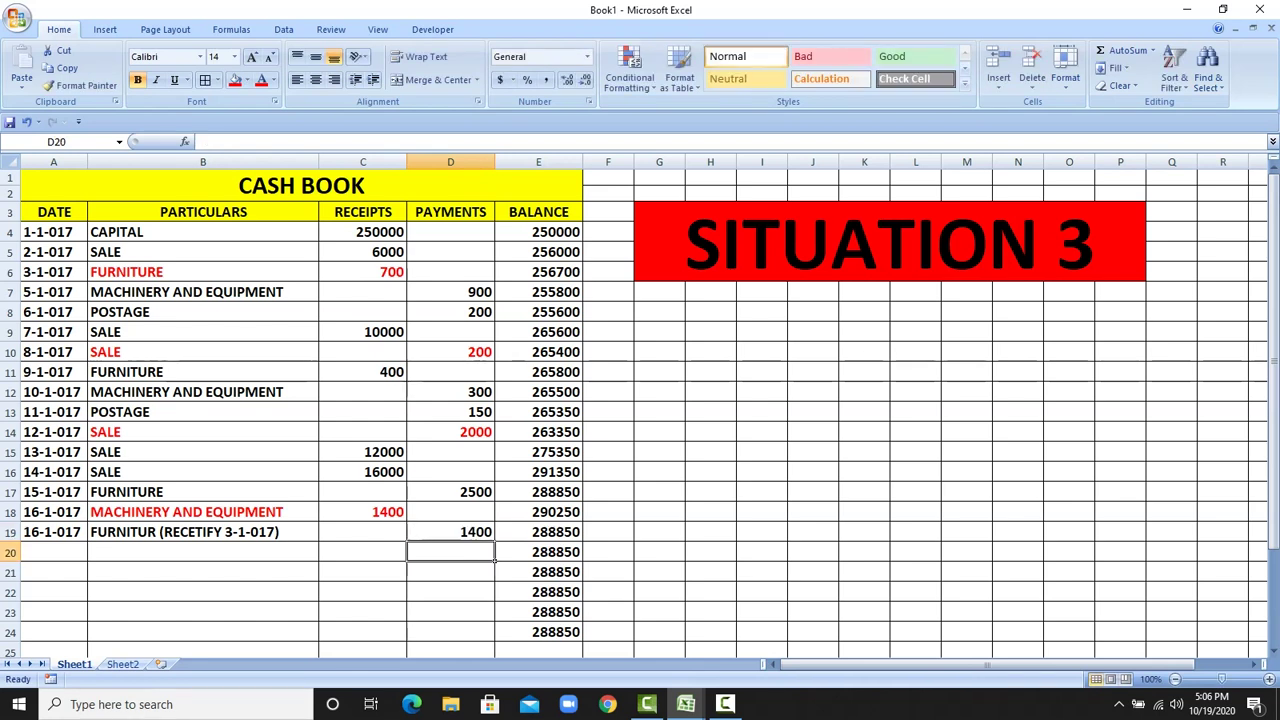
- Copy the date 16-1-017 from the furniture rectification row into A20 to start another correction entry
click(203, 352)
drag(203, 352, 450, 353)
click(70, 533)
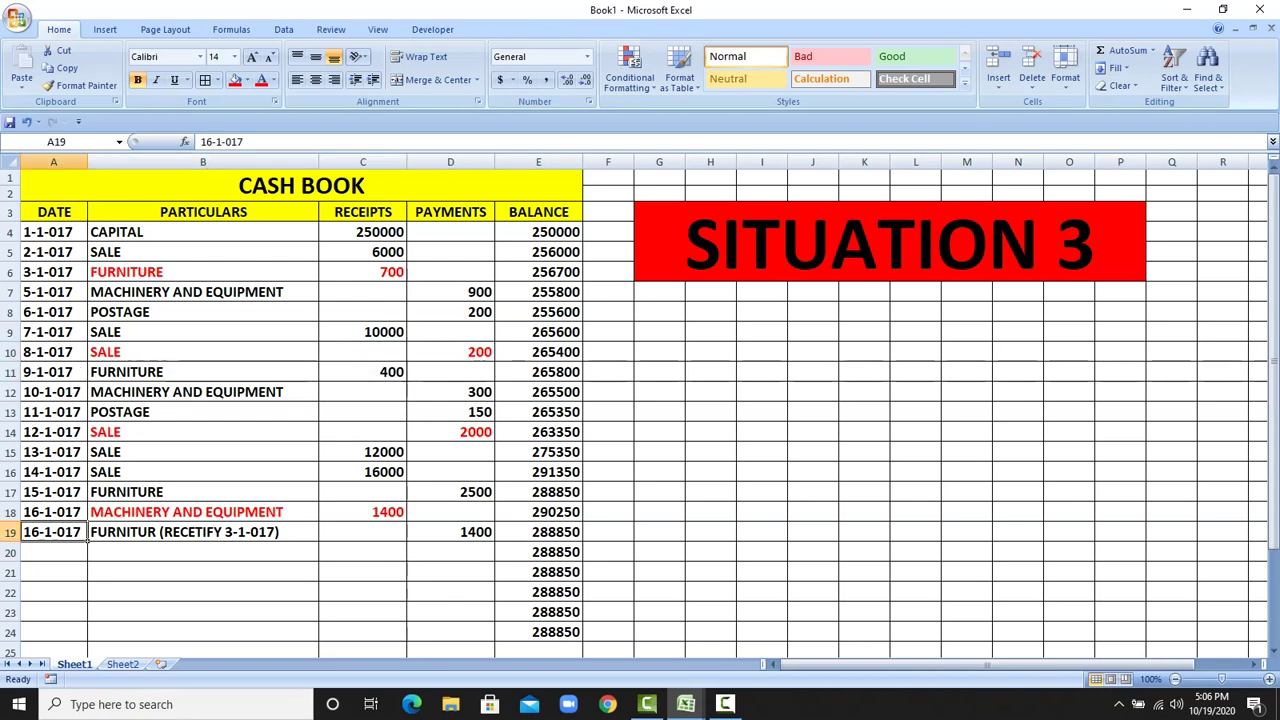
right_click(70, 533)
click(110, 303)
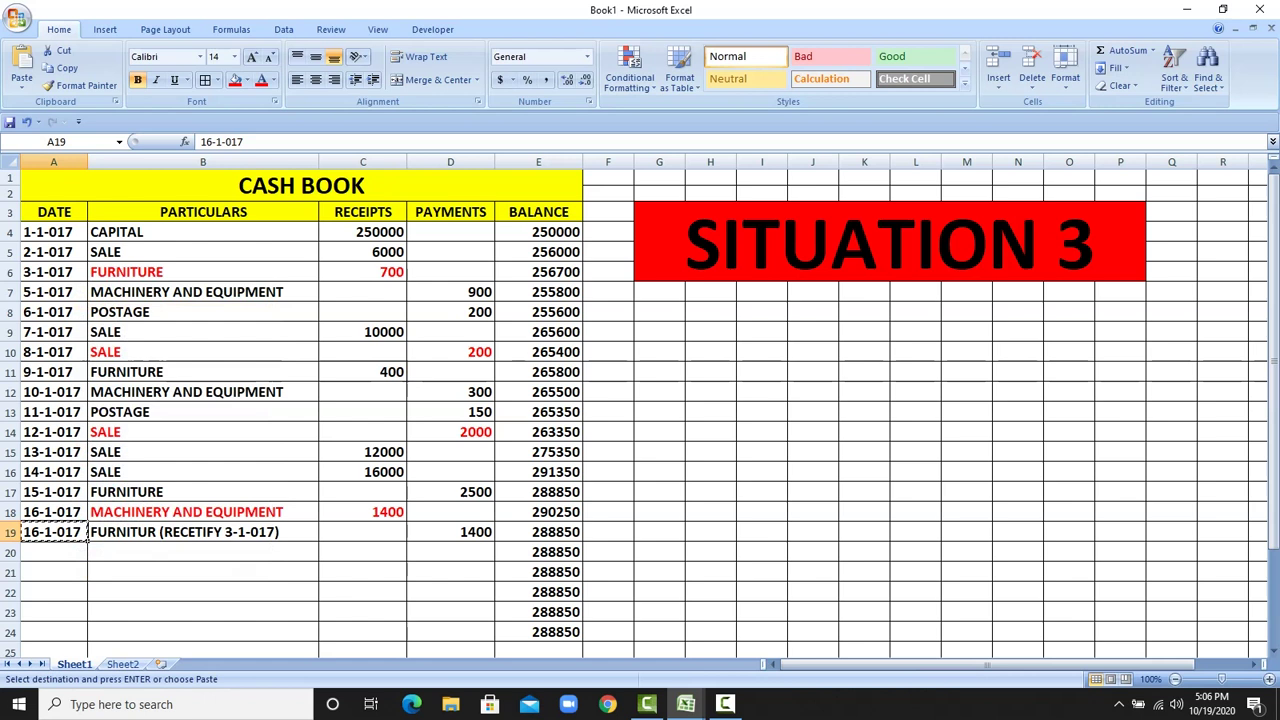
click(56, 552)
right_click(80, 556)
click(110, 339)
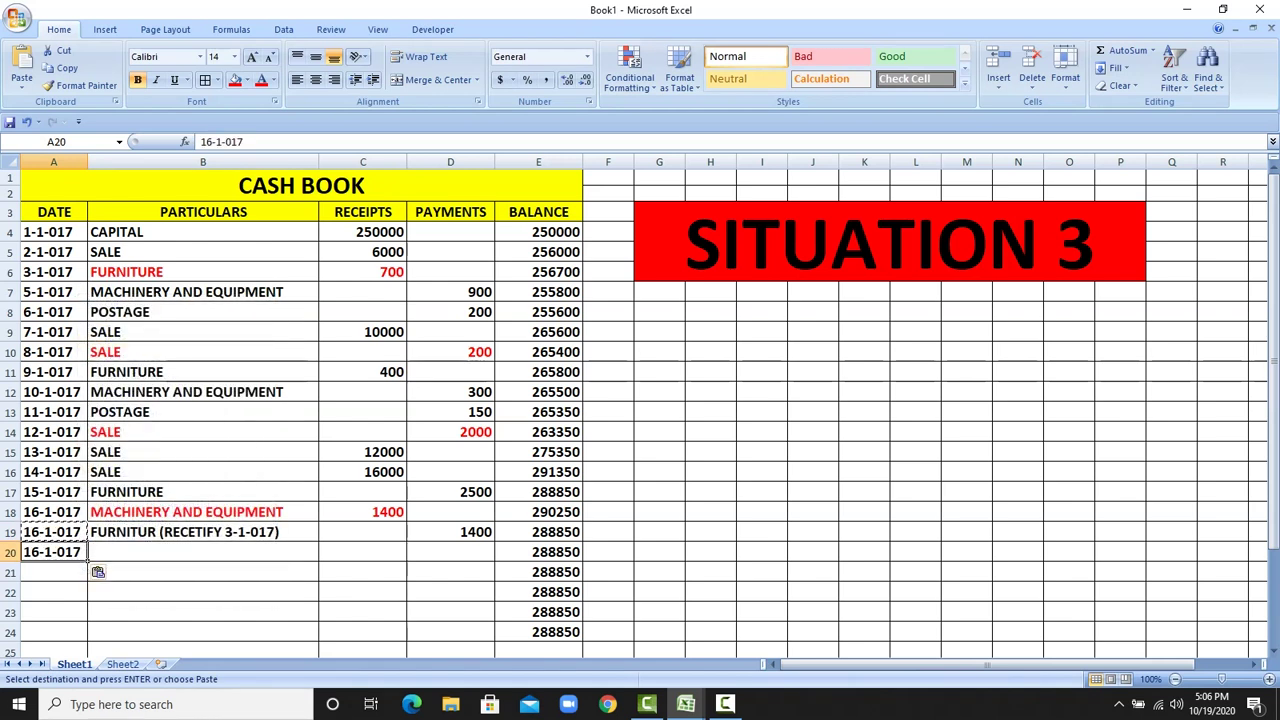
- Enter SALE (RECETIFY 8-1-017) as the particulars in B20
click(203, 552)
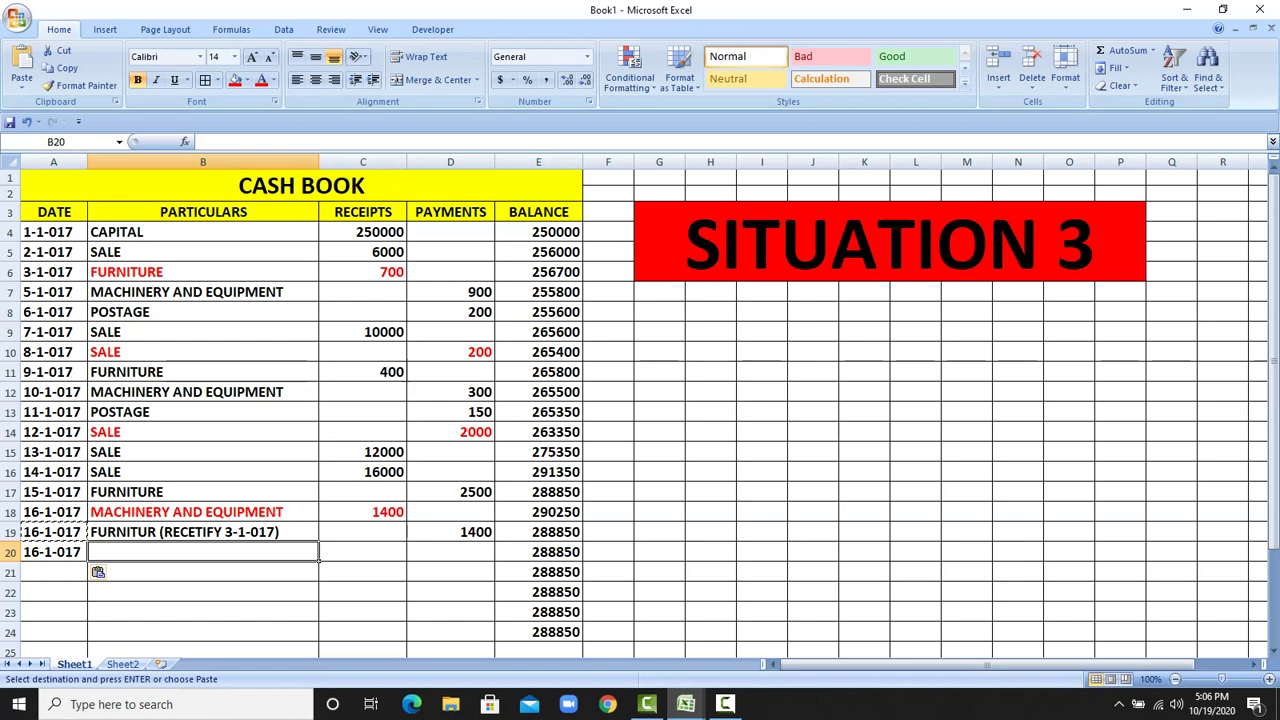
text(SALE)
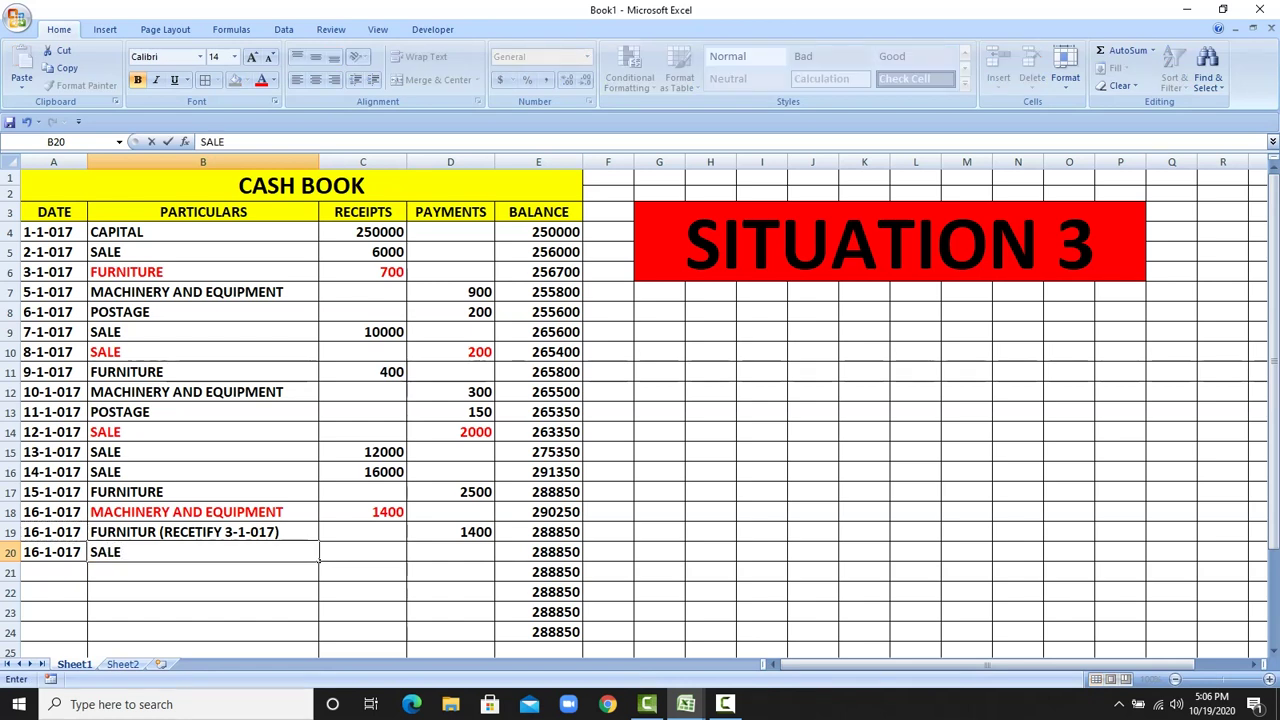
text( ()
text(8-1-017)
text(()
text(RECET)
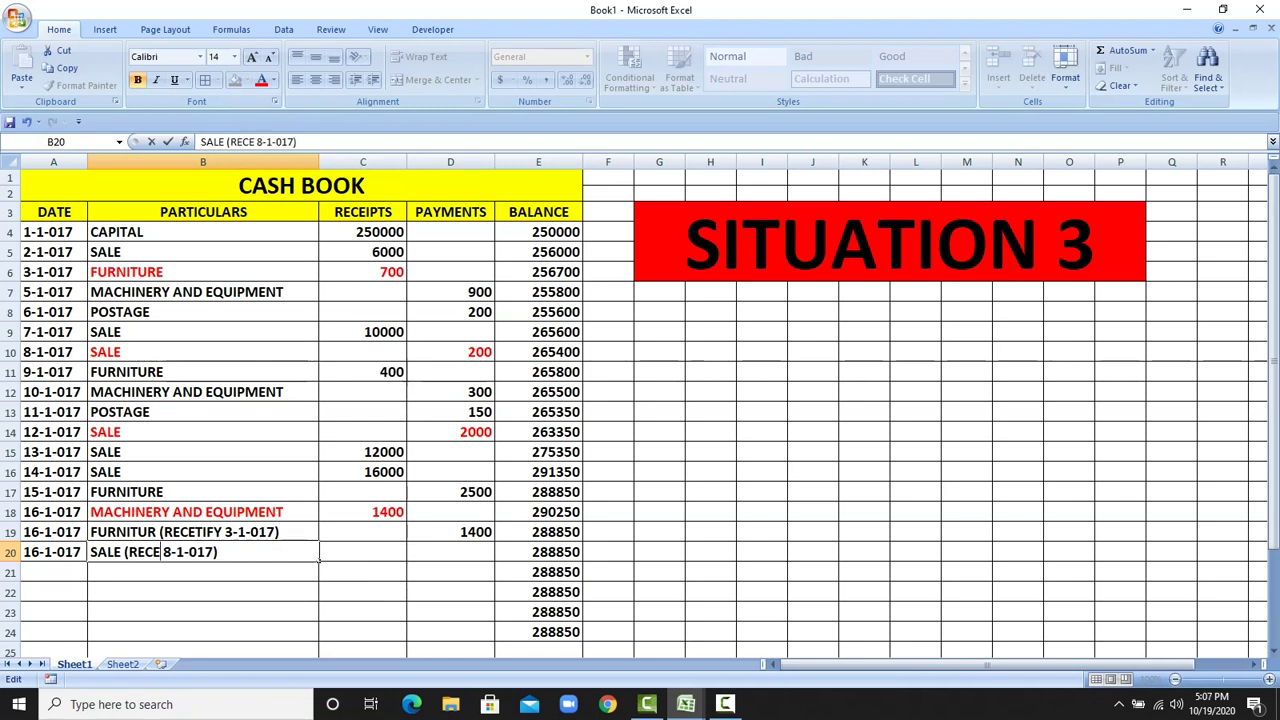
text(IFY)
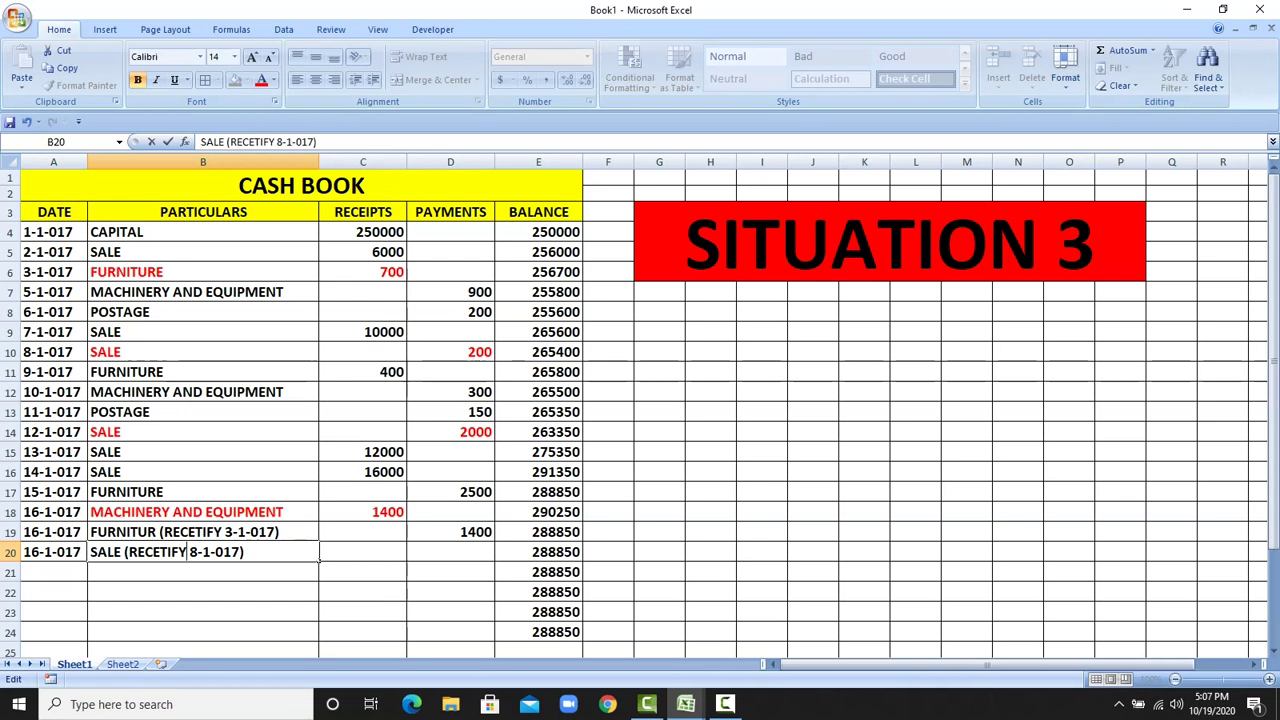
- Record a receipt of 400 in C20 for the 8-1-017 sale rectification
click(320, 560)
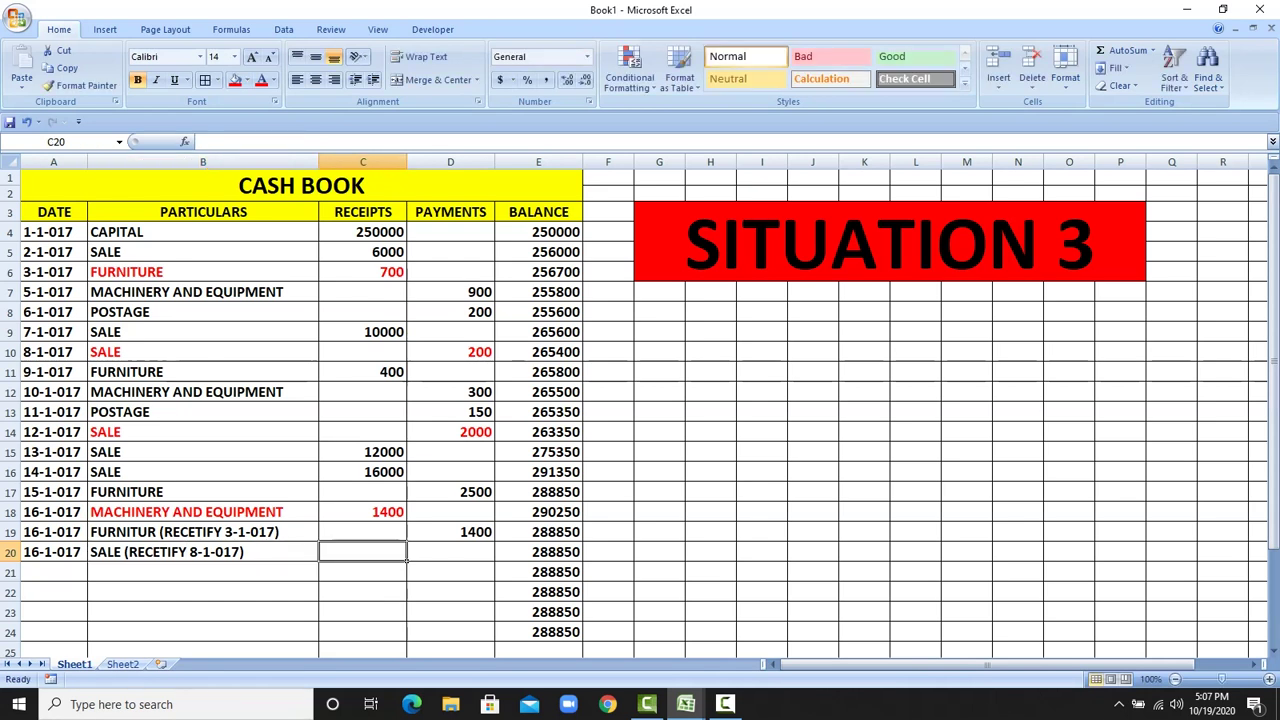
text(400)
key(Return)
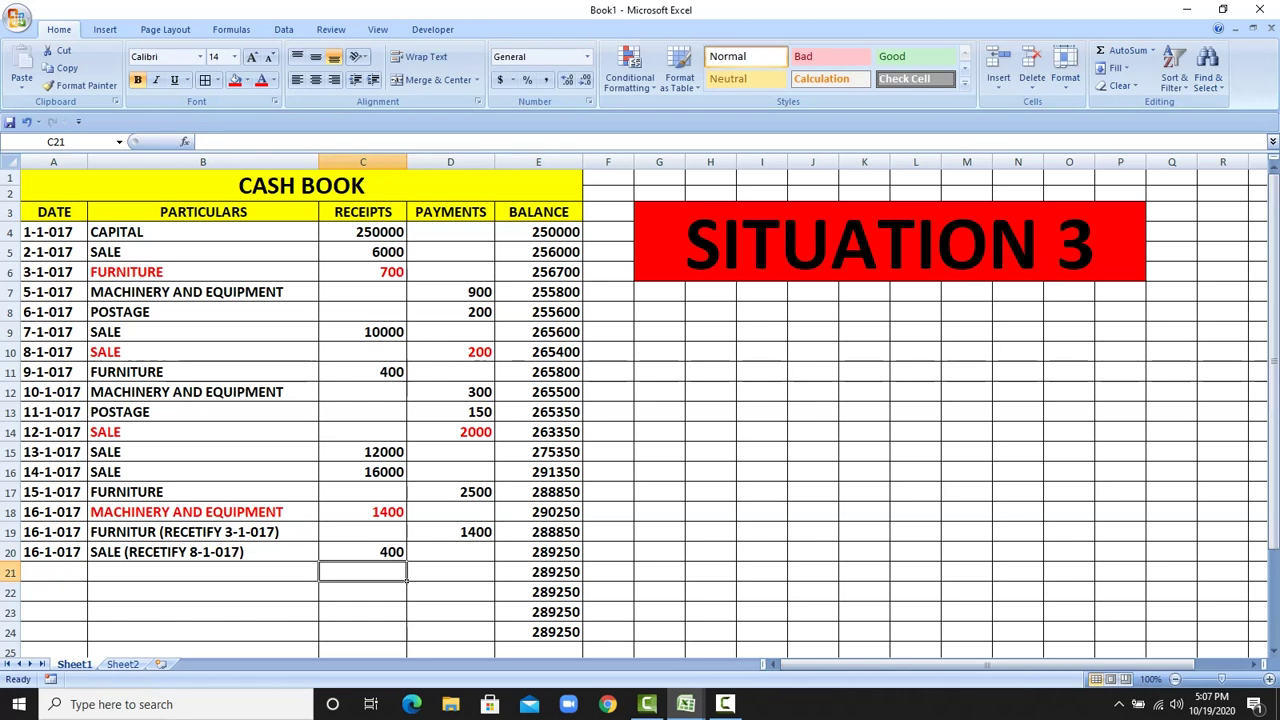
- Fill the sale rectification particulars from B20 down into B21 for the wrongly posted 12-1-017 sale
click(363, 272)
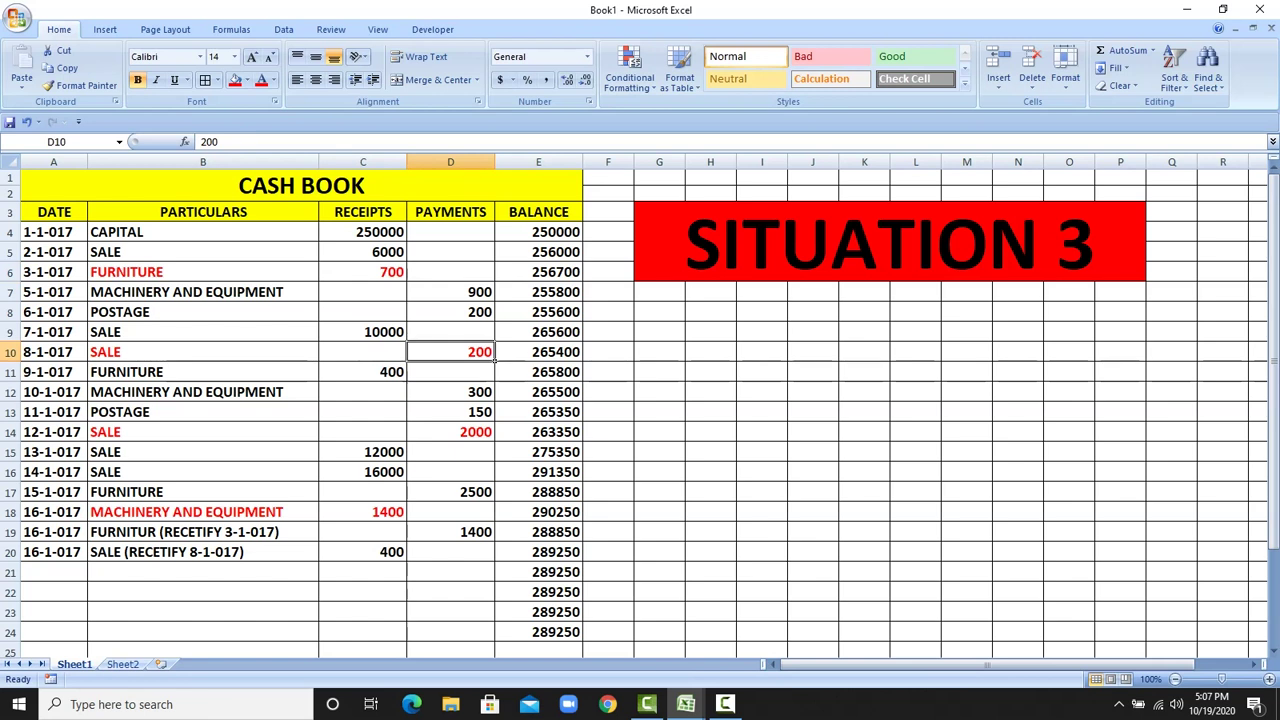
click(317, 438)
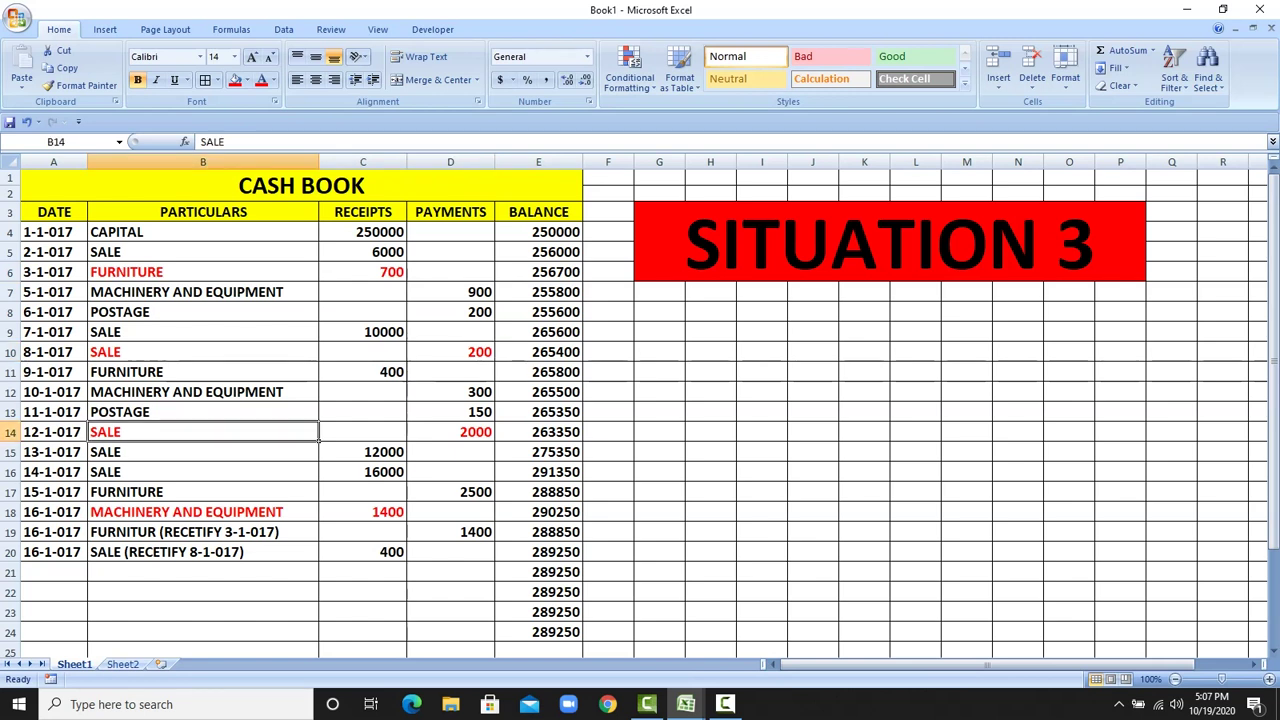
key(Right)
key(Right)
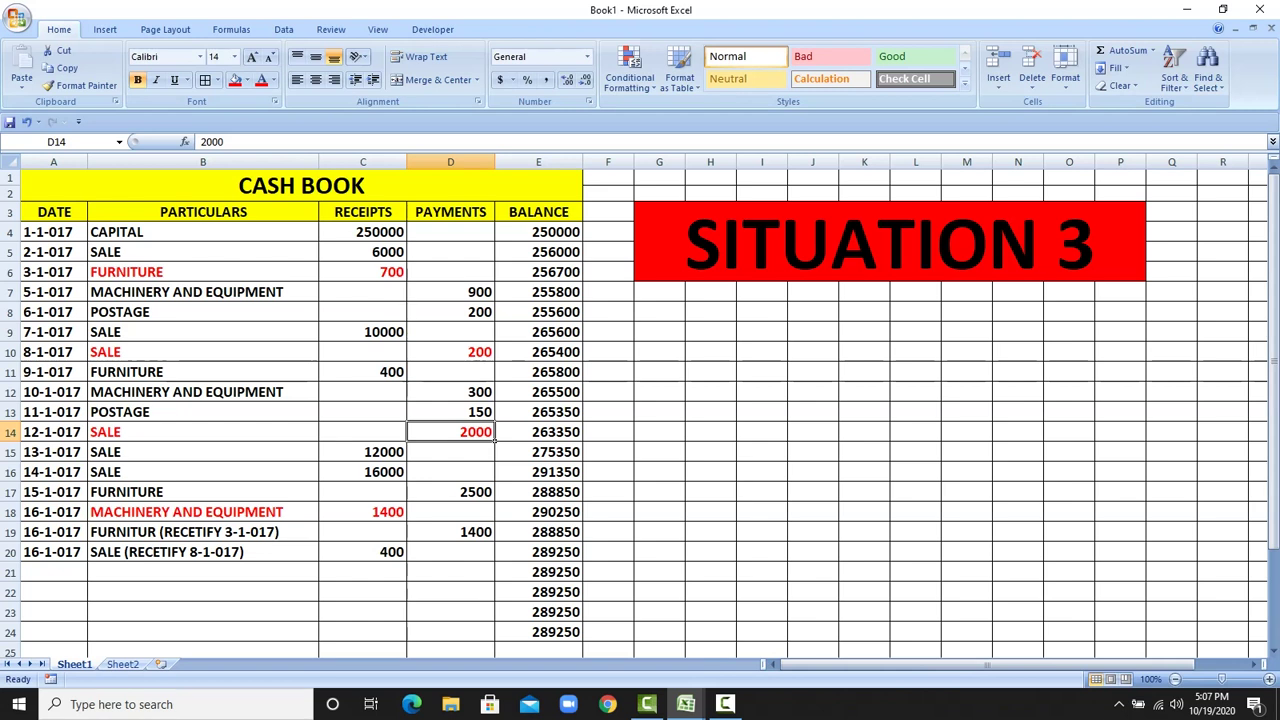
click(203, 552)
drag(319, 561, 320, 580)
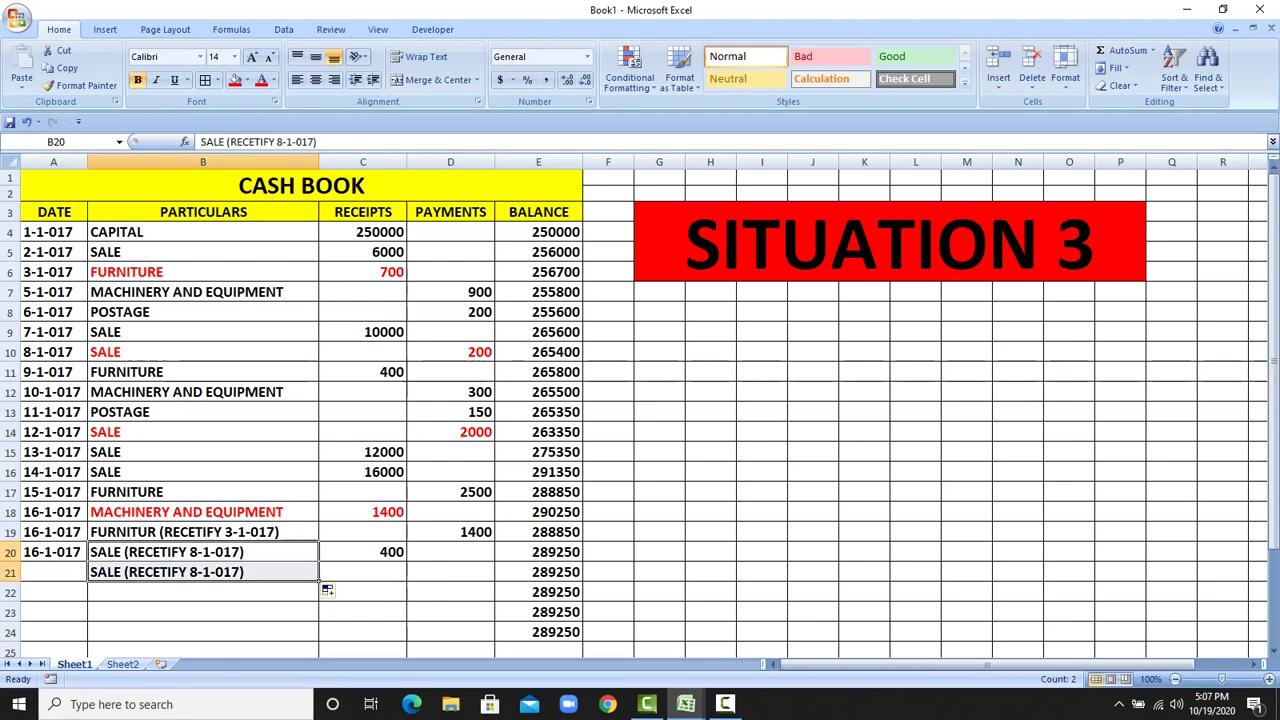
- Copy the date 16-1-017 from A20 into A21
click(55, 552)
right_click(64, 553)
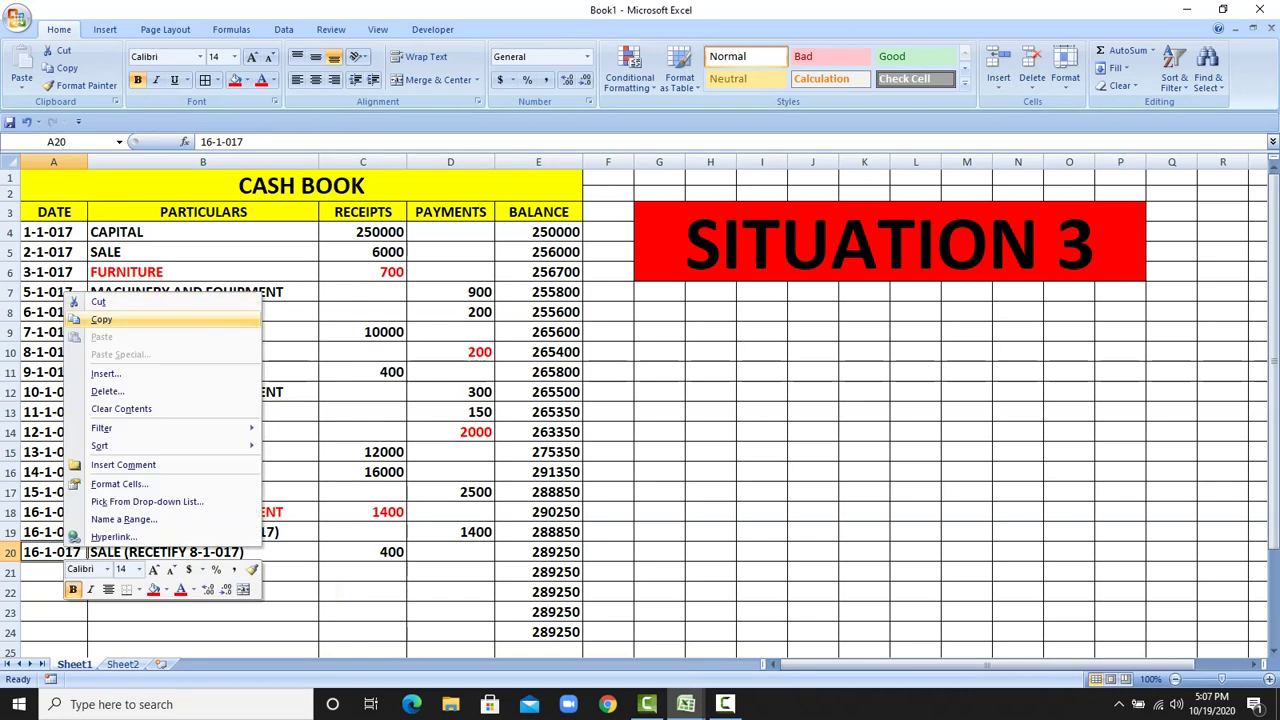
click(100, 319)
click(53, 572)
right_click(77, 575)
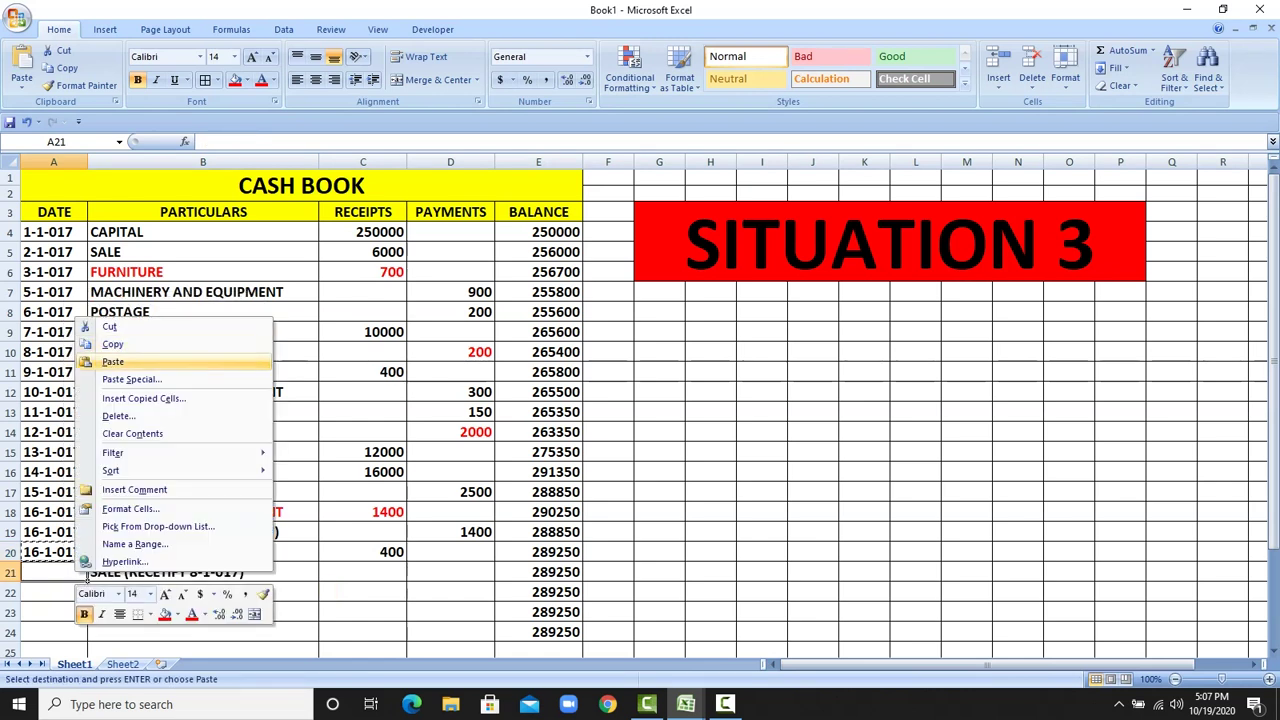
click(113, 361)
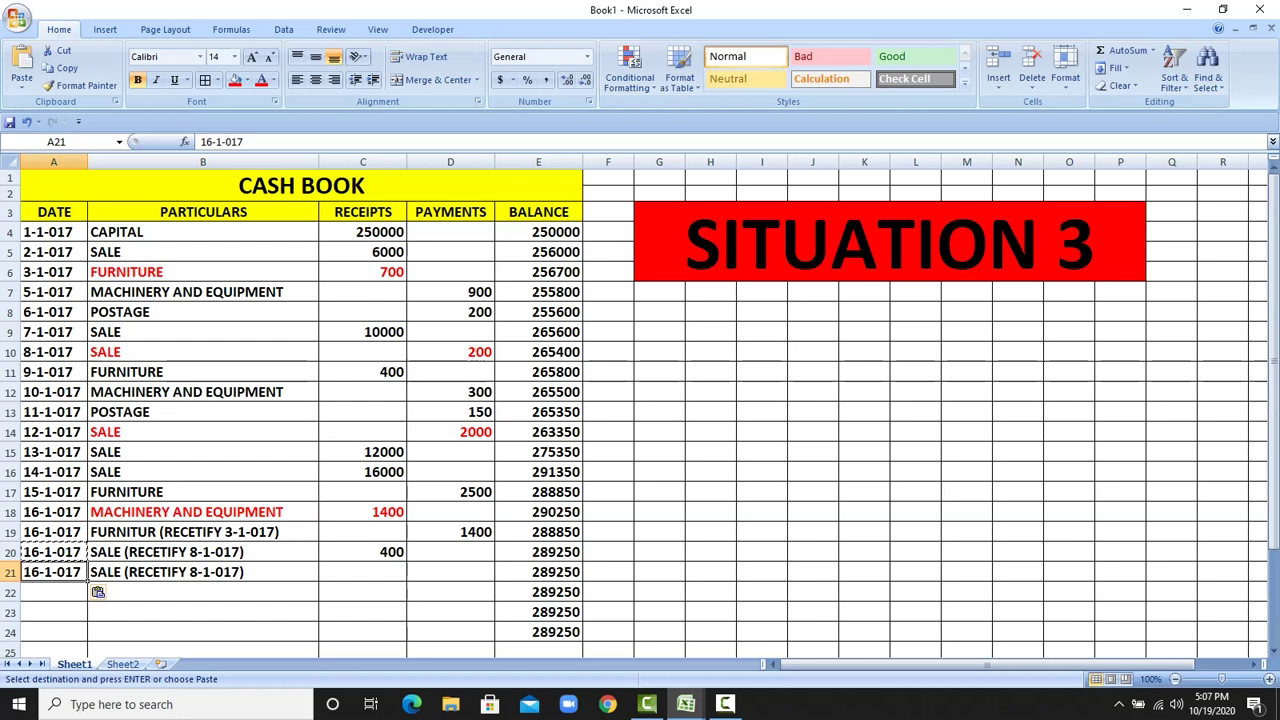
- Record a receipt of 4000 in C21 for the second sale rectification
click(363, 572)
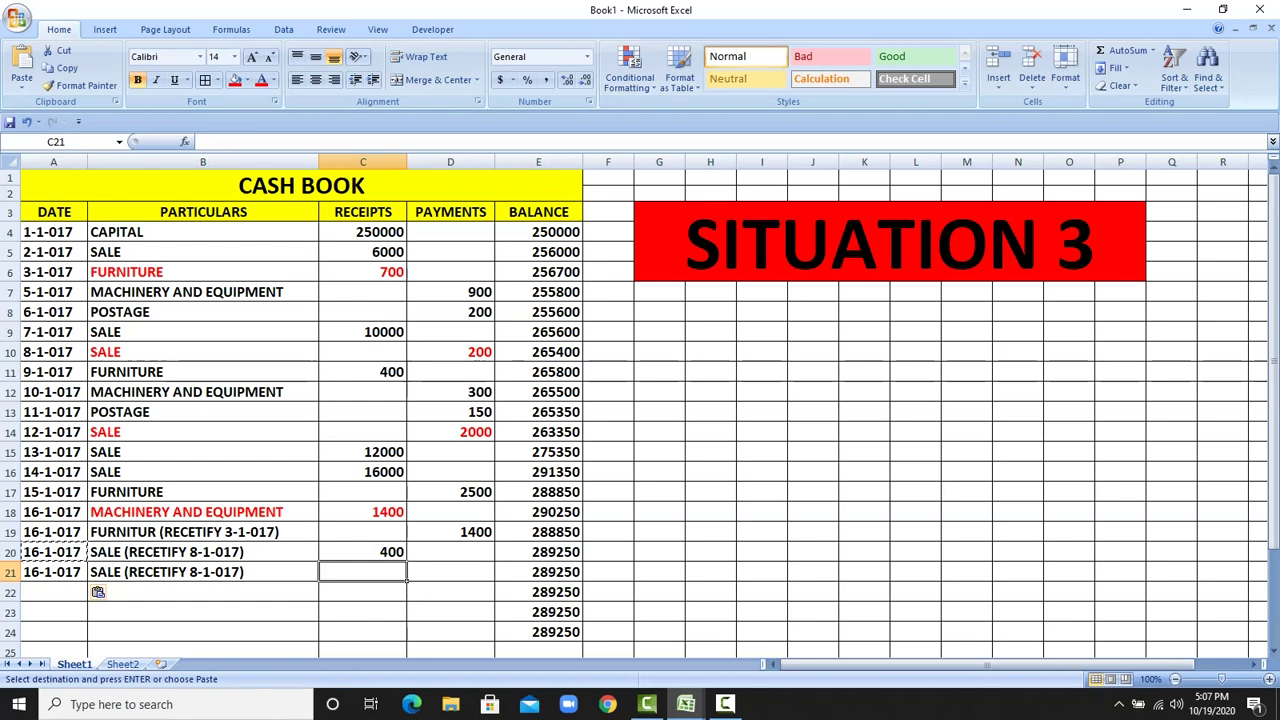
text(4000)
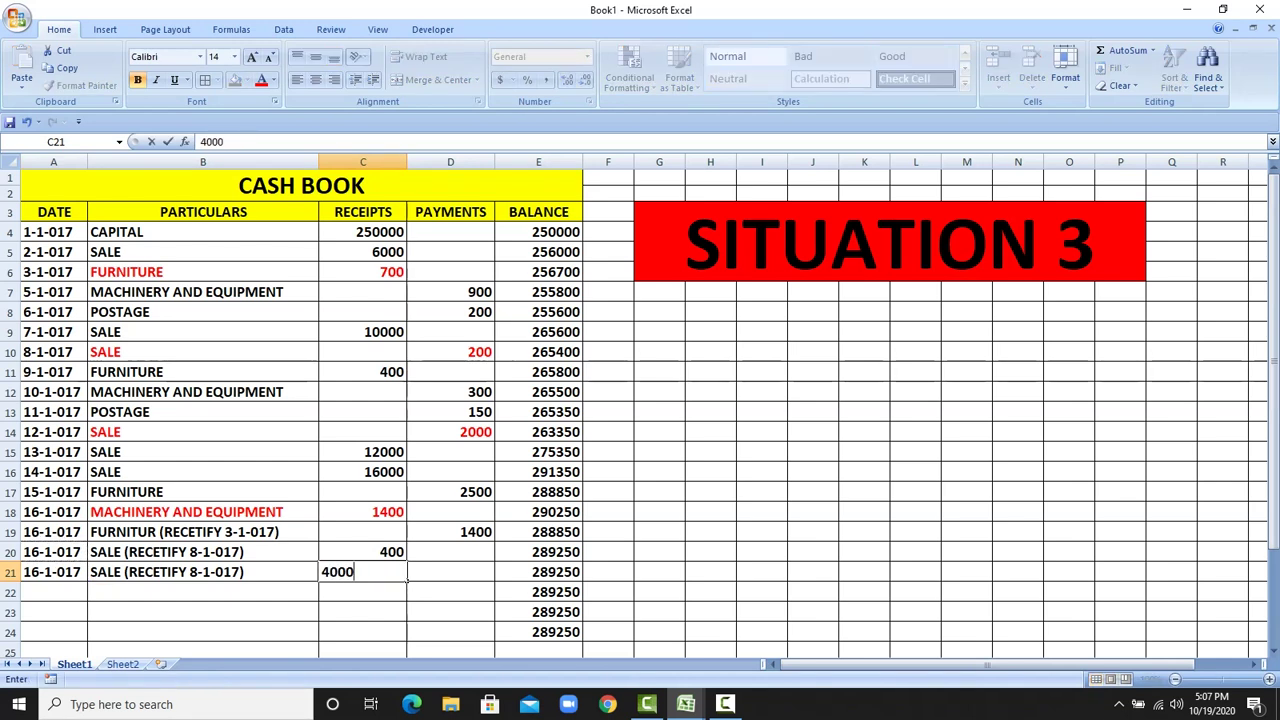
key(Return)
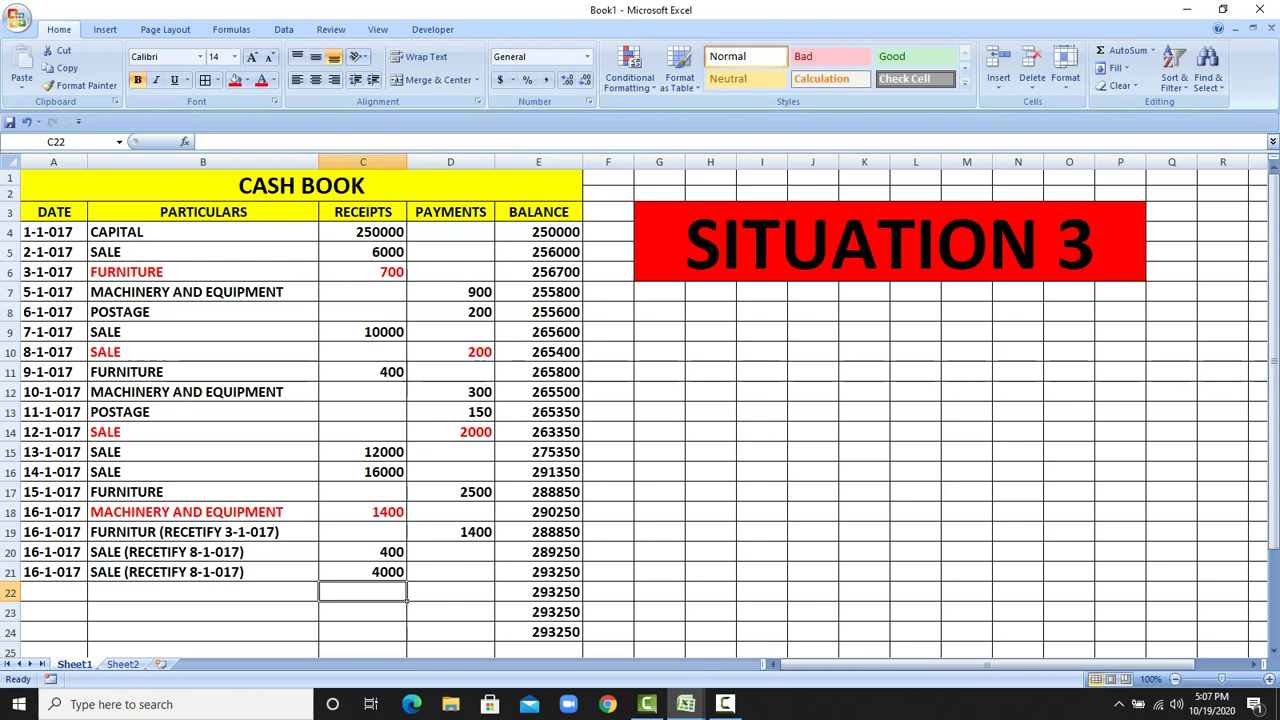
- Change the date in the B21 particulars so the text reads SALE (RECETIFY 12-1-017)
click(203, 432)
click(203, 572)
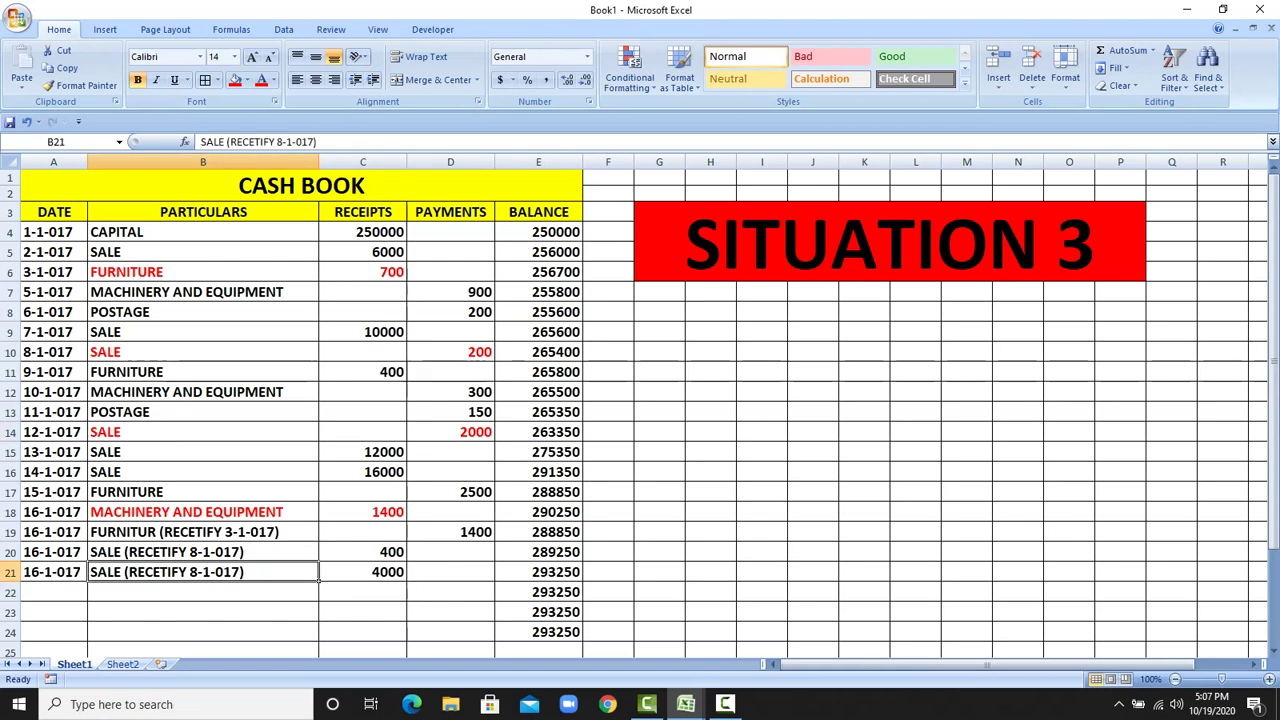
key(F2)
key(Left)
key(Left)
key(Left)
key(Left)
key(Left)
key(Left)
key(Left)
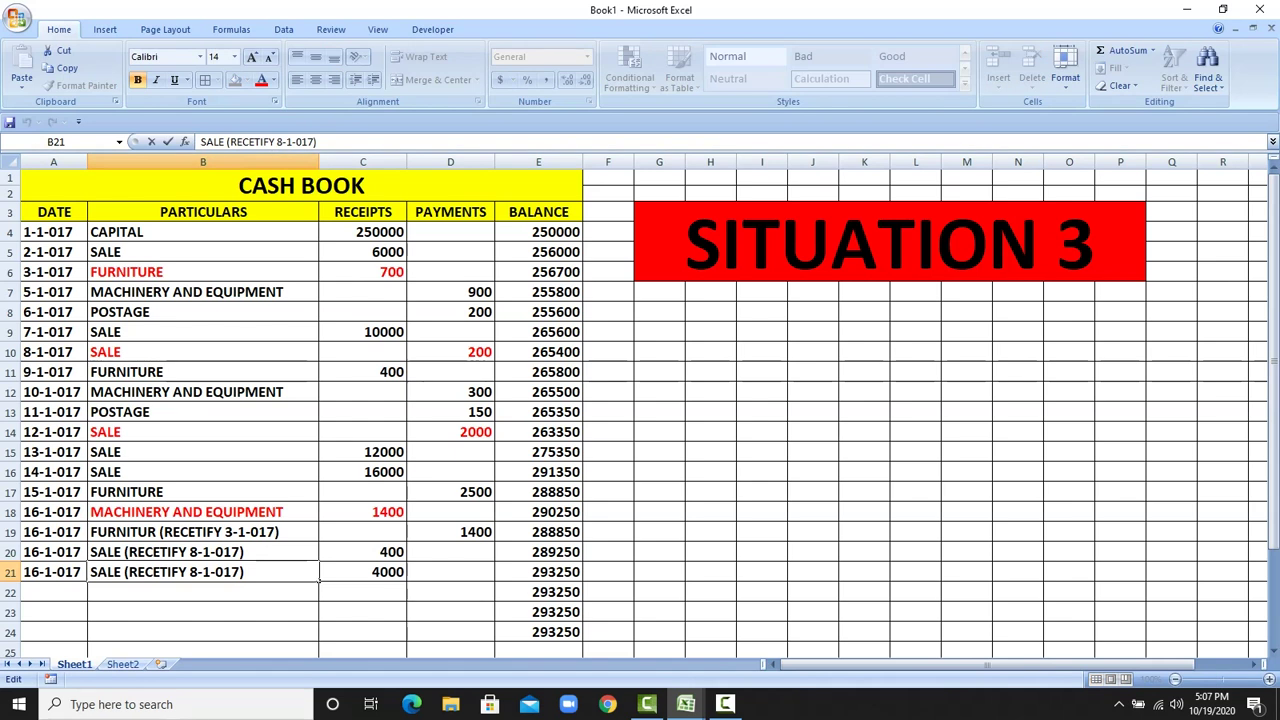
key(BackSpace)
text(12)
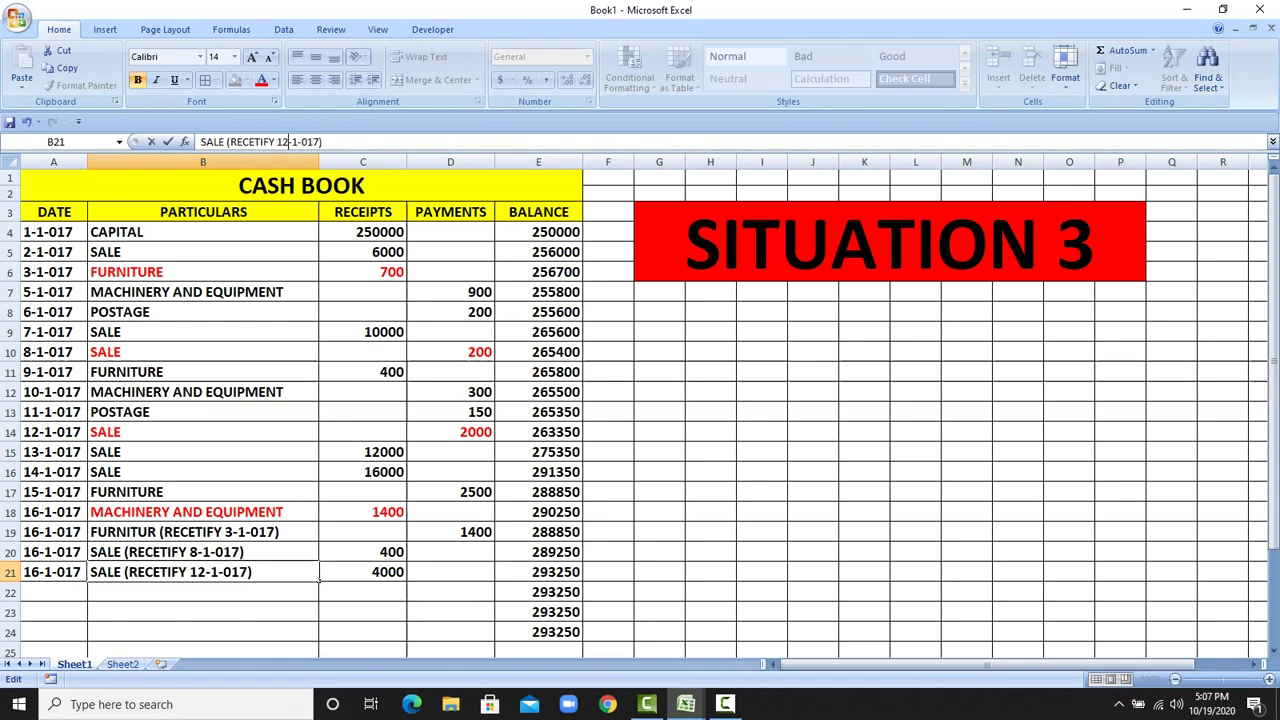
click(363, 611)
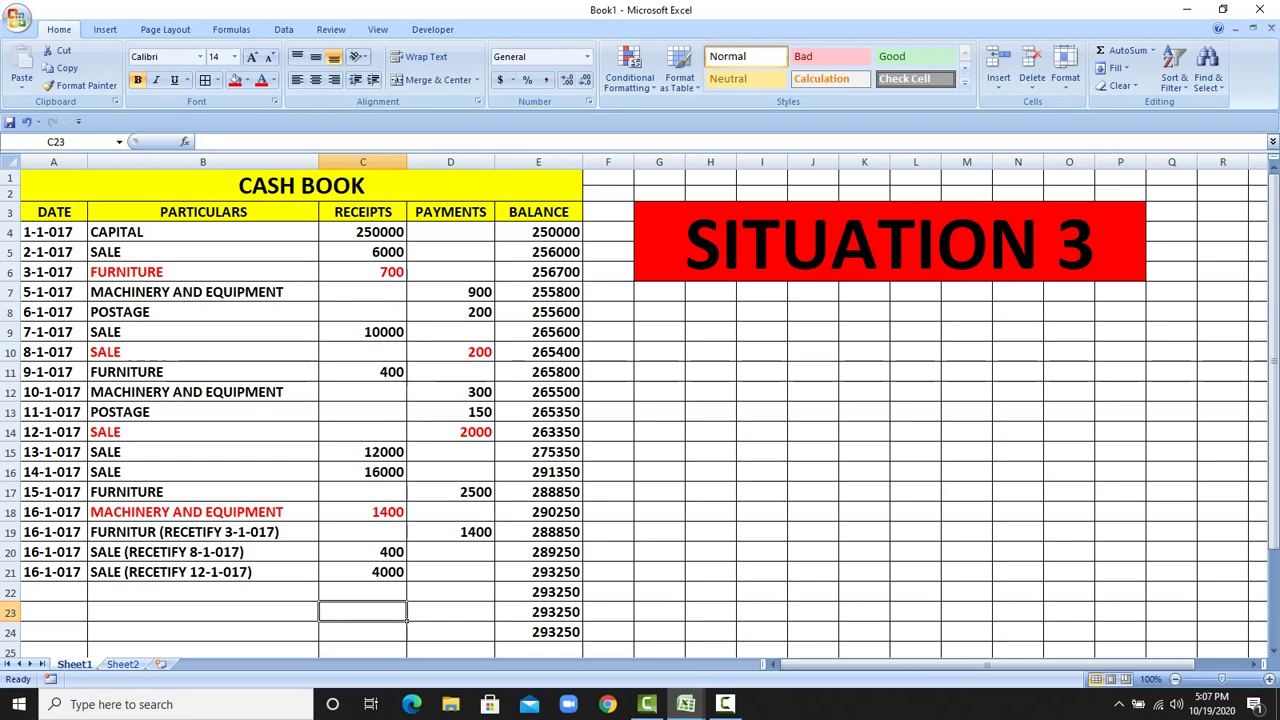
- Copy the date 16-1-017 from A21 into A22 to start the machinery correction entry
drag(203, 512, 365, 512)
drag(53, 511, 203, 511)
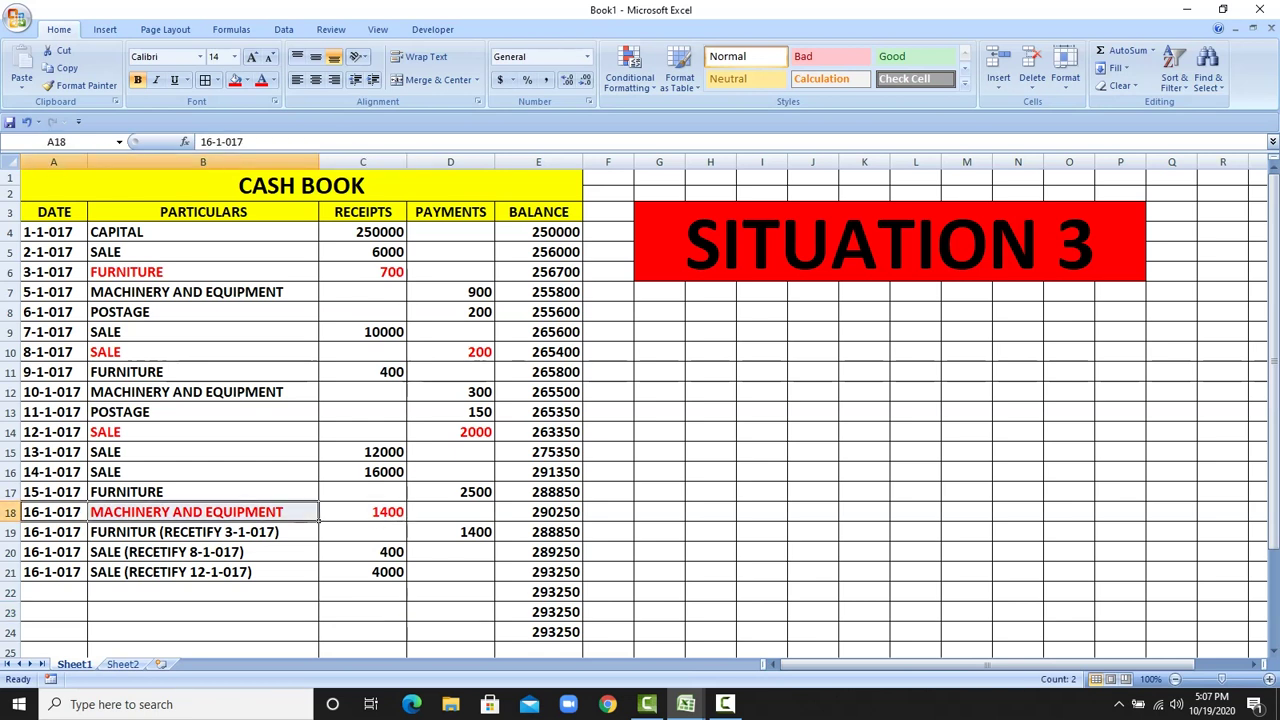
right_click(87, 578)
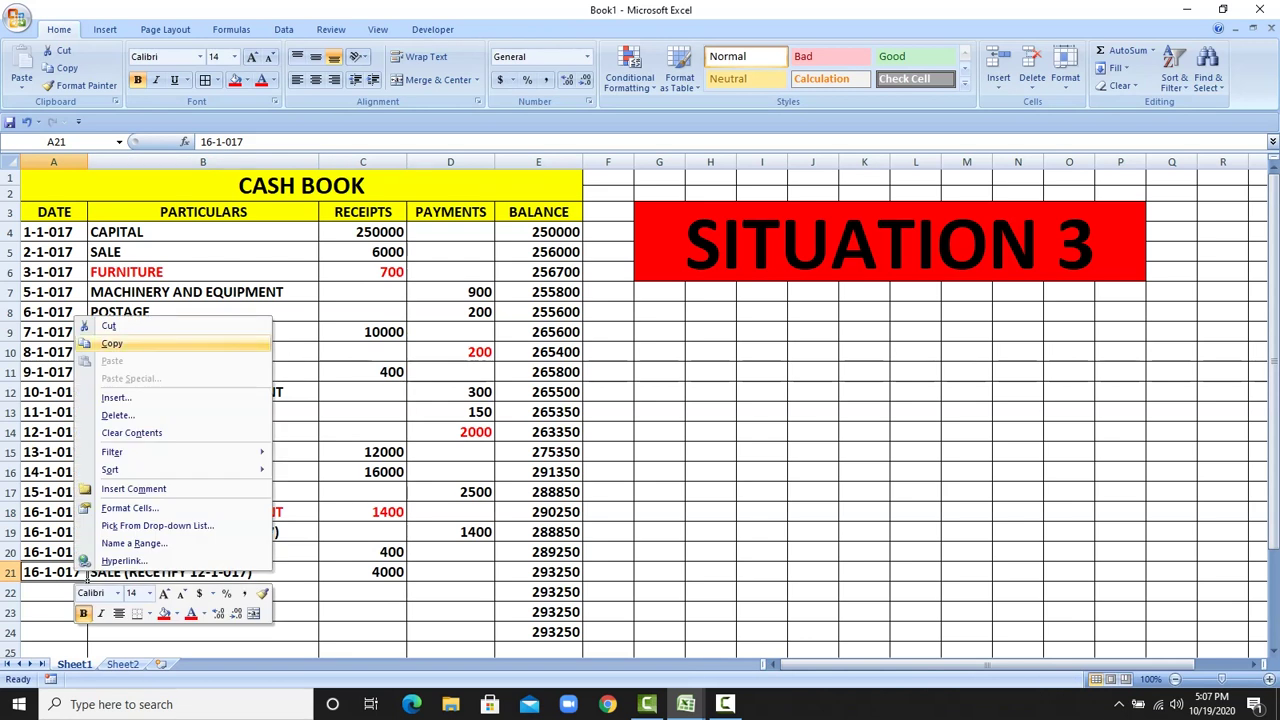
key(c)
click(88, 593)
right_click(88, 595)
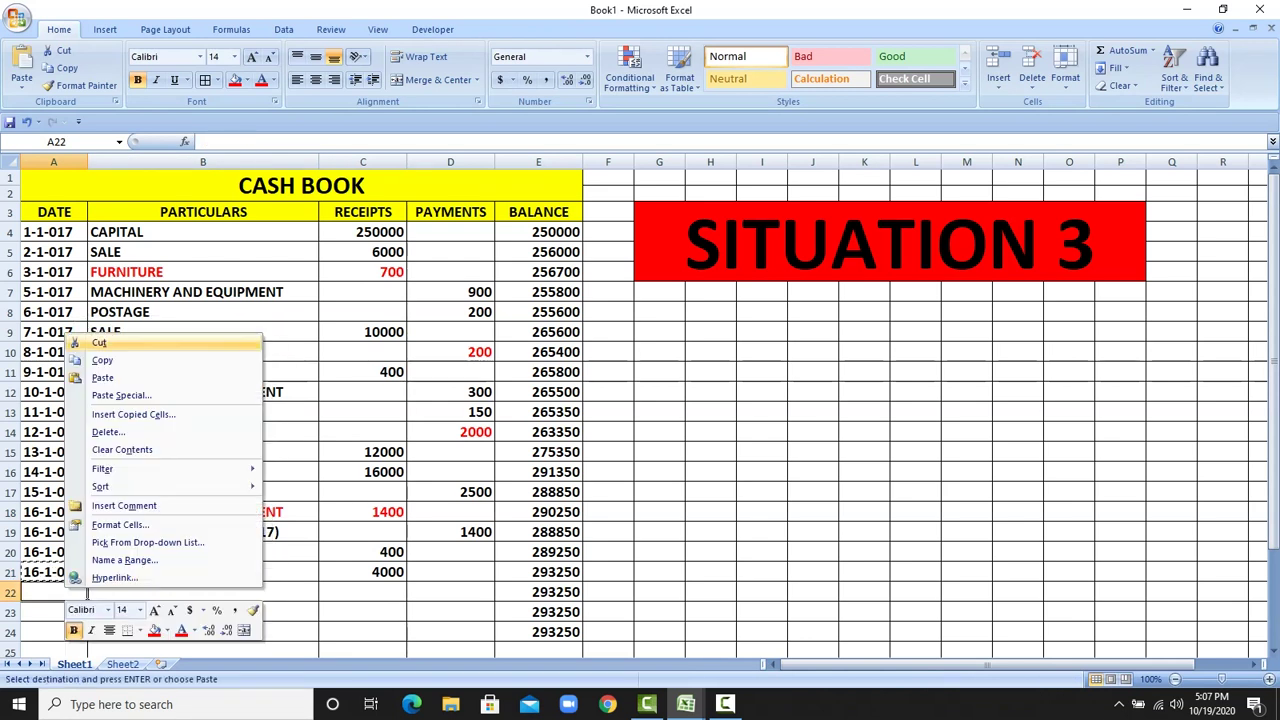
click(102, 377)
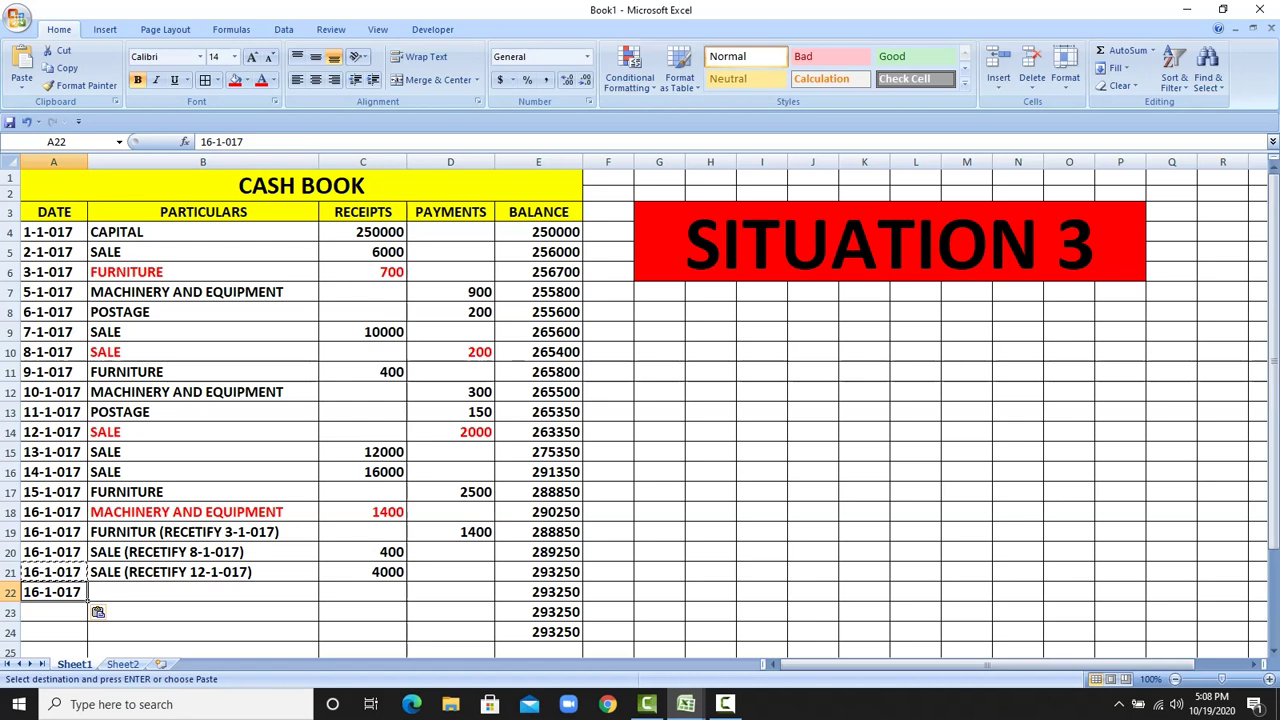
- Enter MACHINERY AND EQUIPMENT (RECETIFY 16-1-017) in B22 and widen the particulars column to fit the text
click(203, 592)
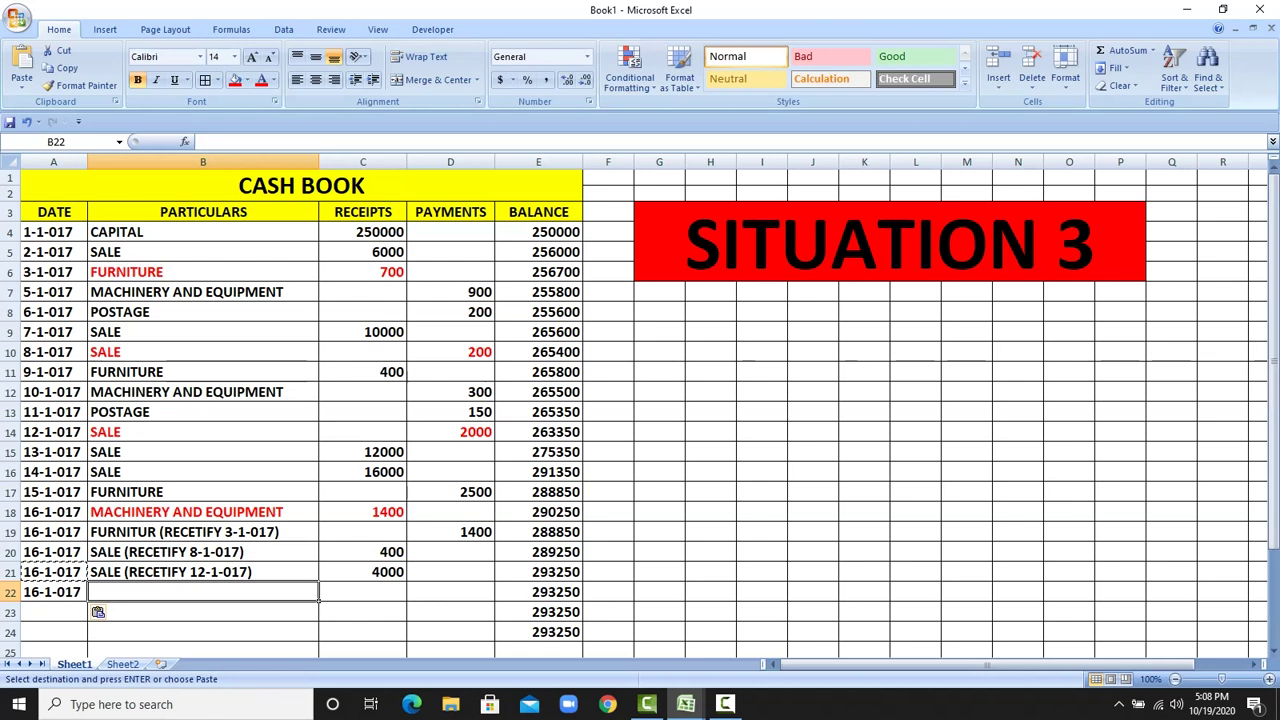
drag(319, 162, 380, 162)
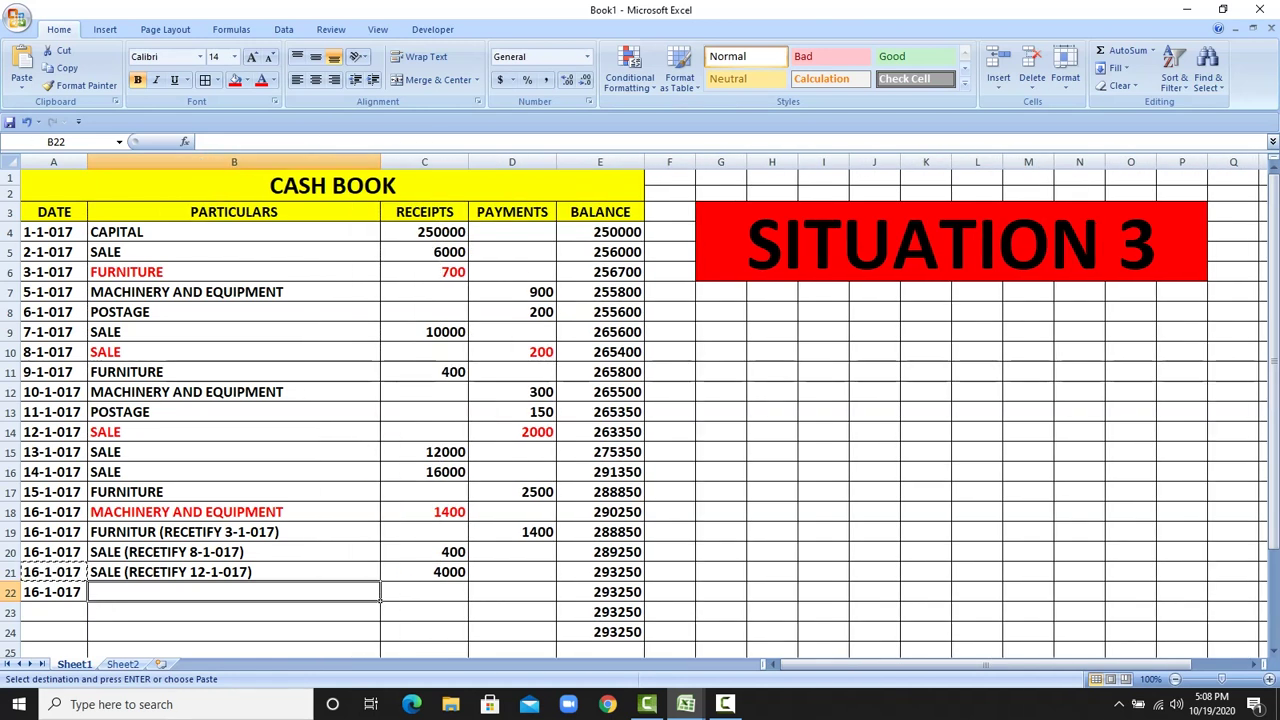
text(MA)
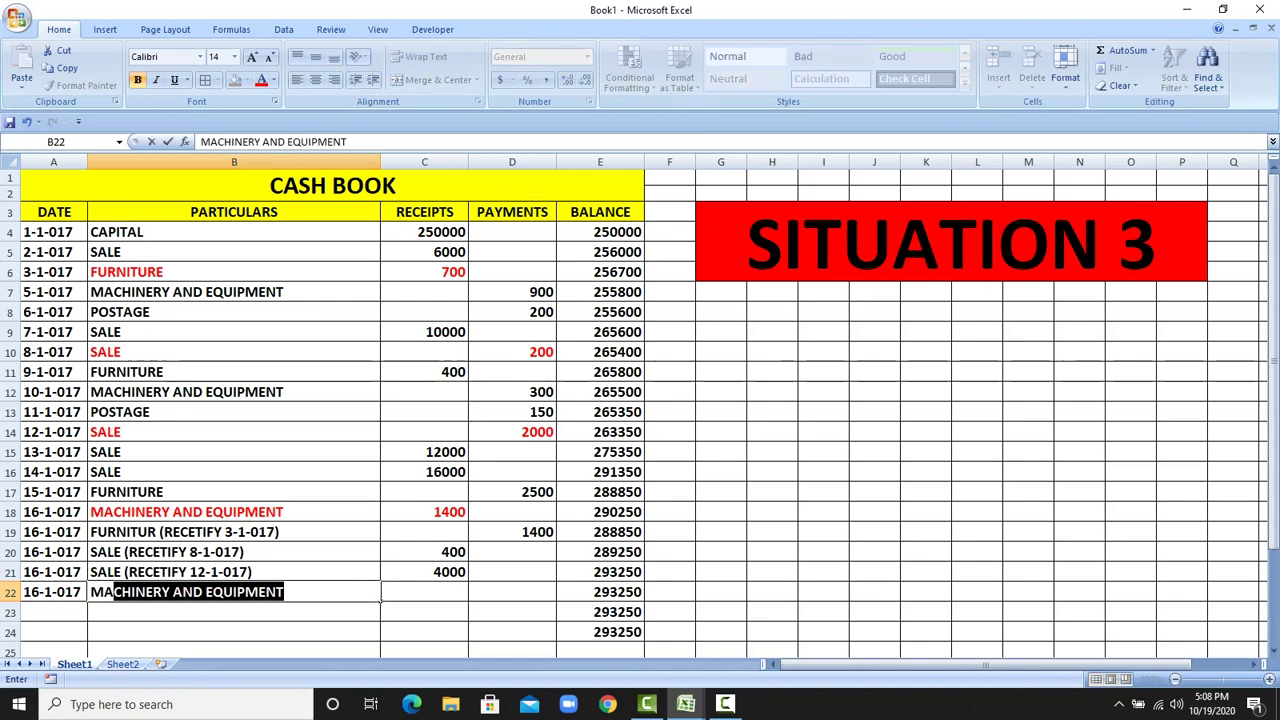
key(F2)
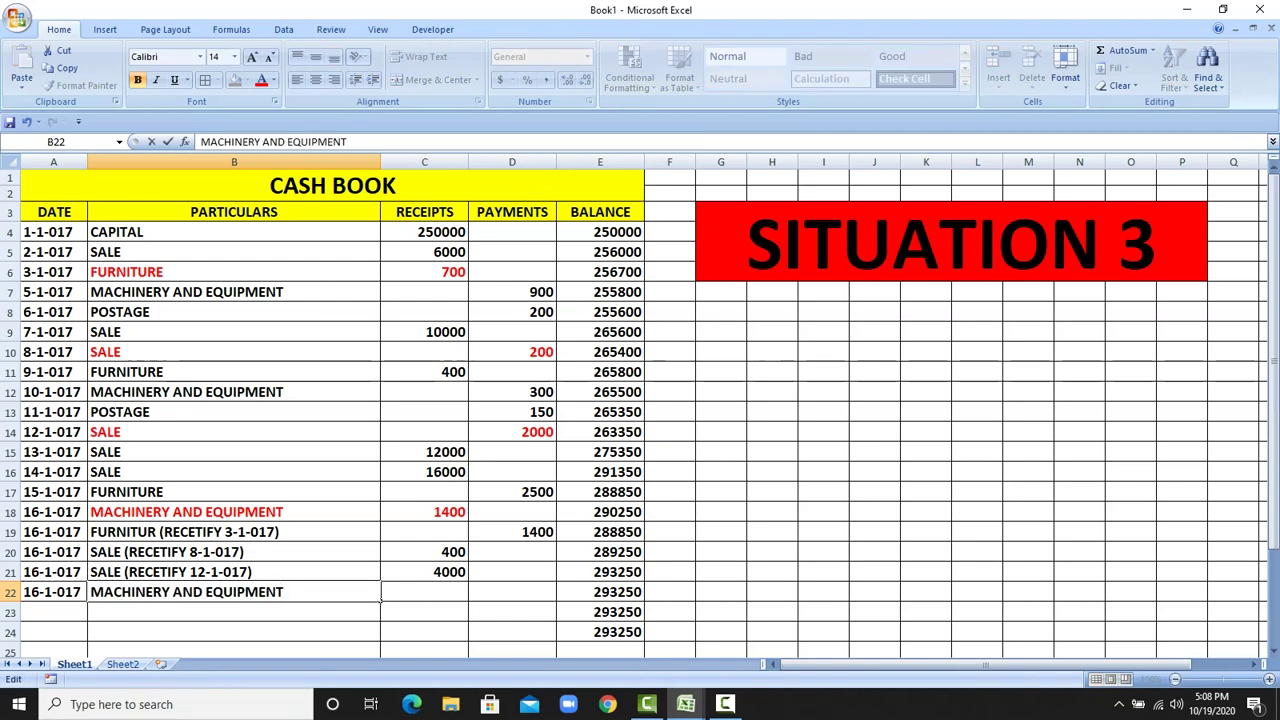
text((RECETIFY)
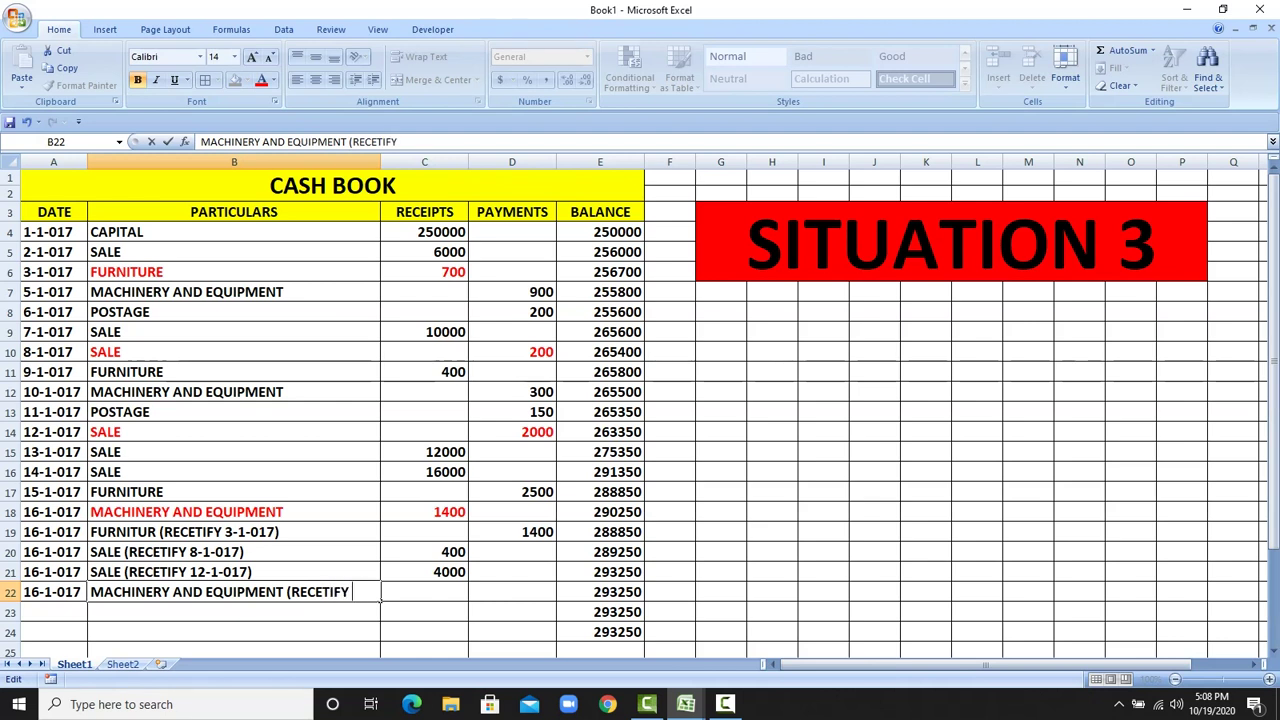
text( 16-1-017))
click(424, 292)
drag(380, 162, 430, 161)
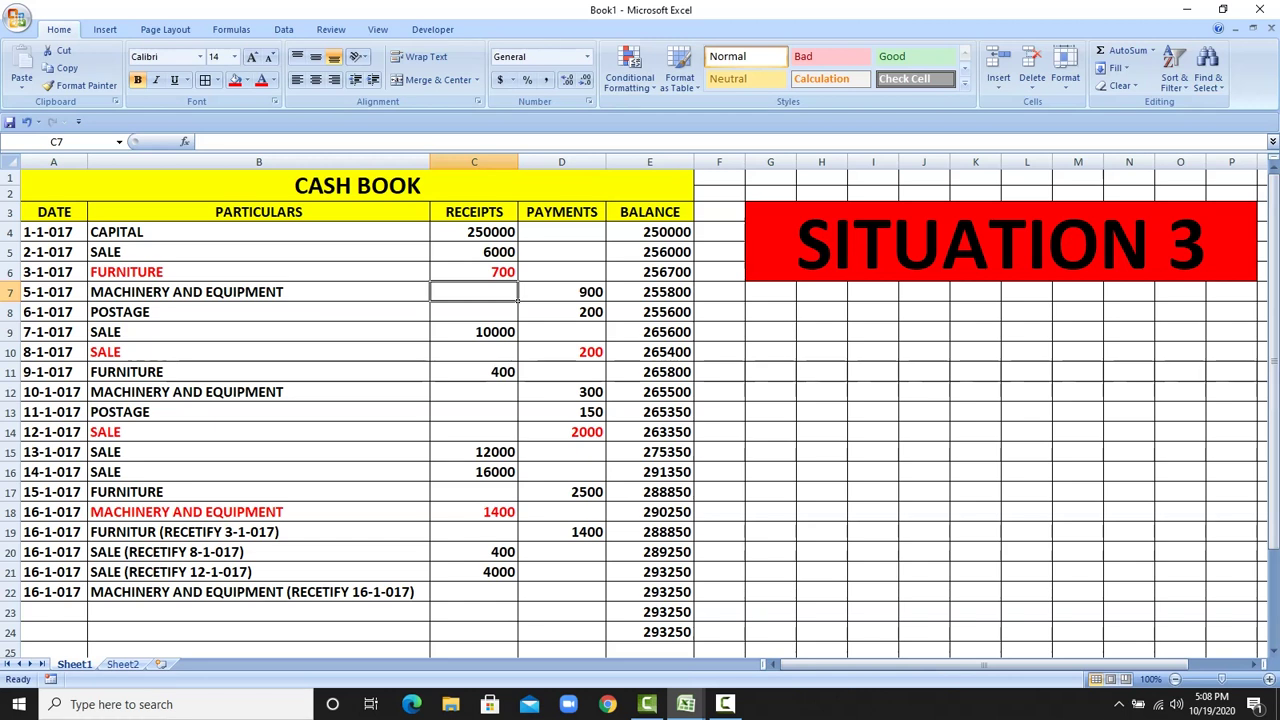
- Record a payment of 2800 in D22 for the machinery and equipment rectification
click(561, 592)
text(2800)
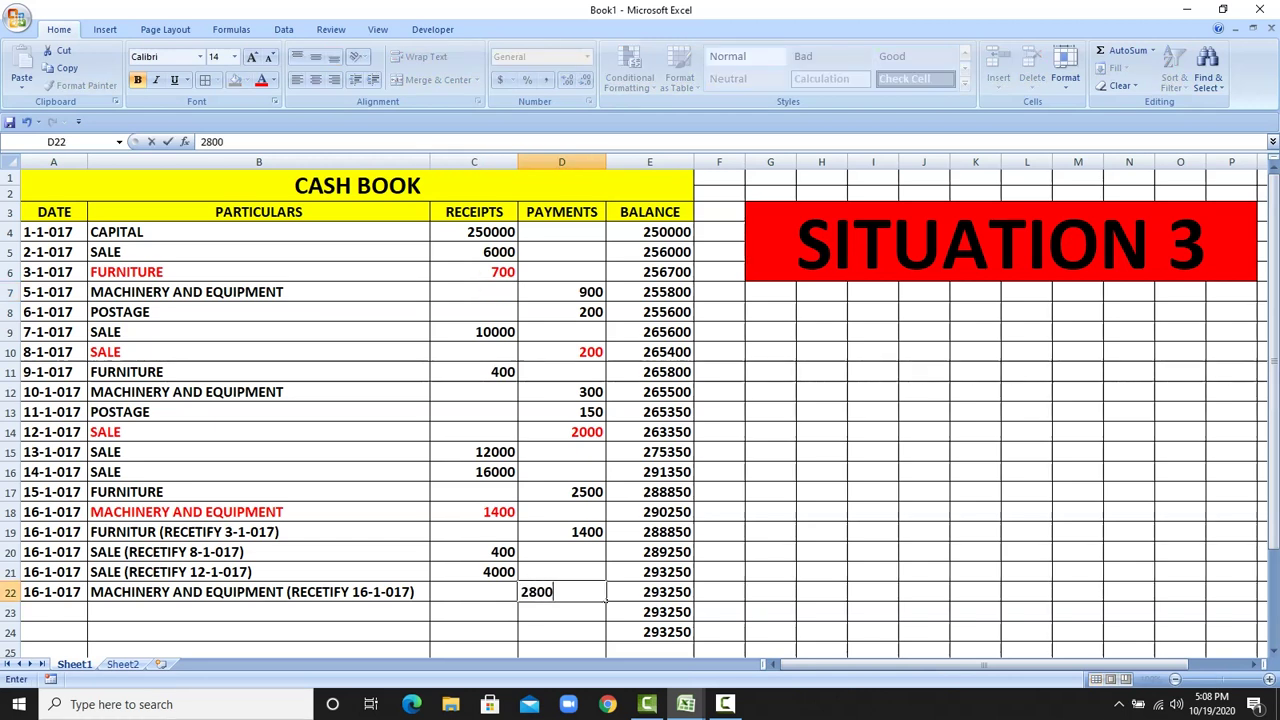
key(Return)
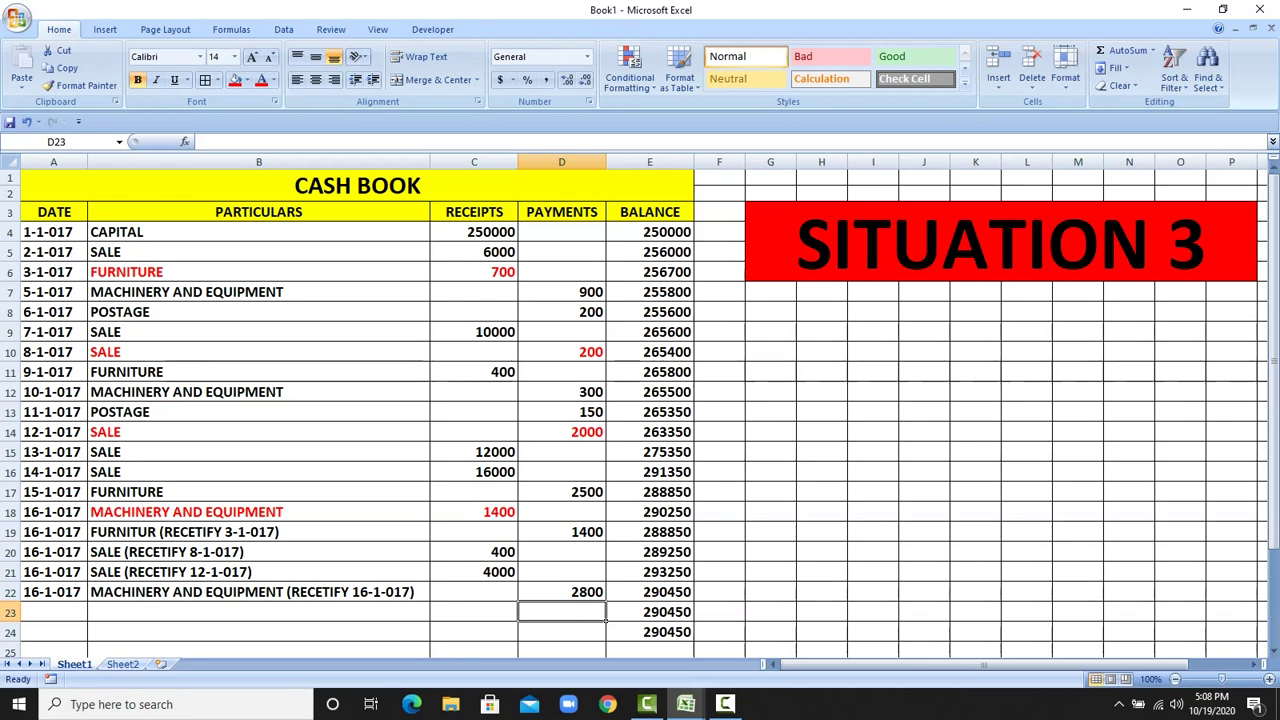
click(474, 212)
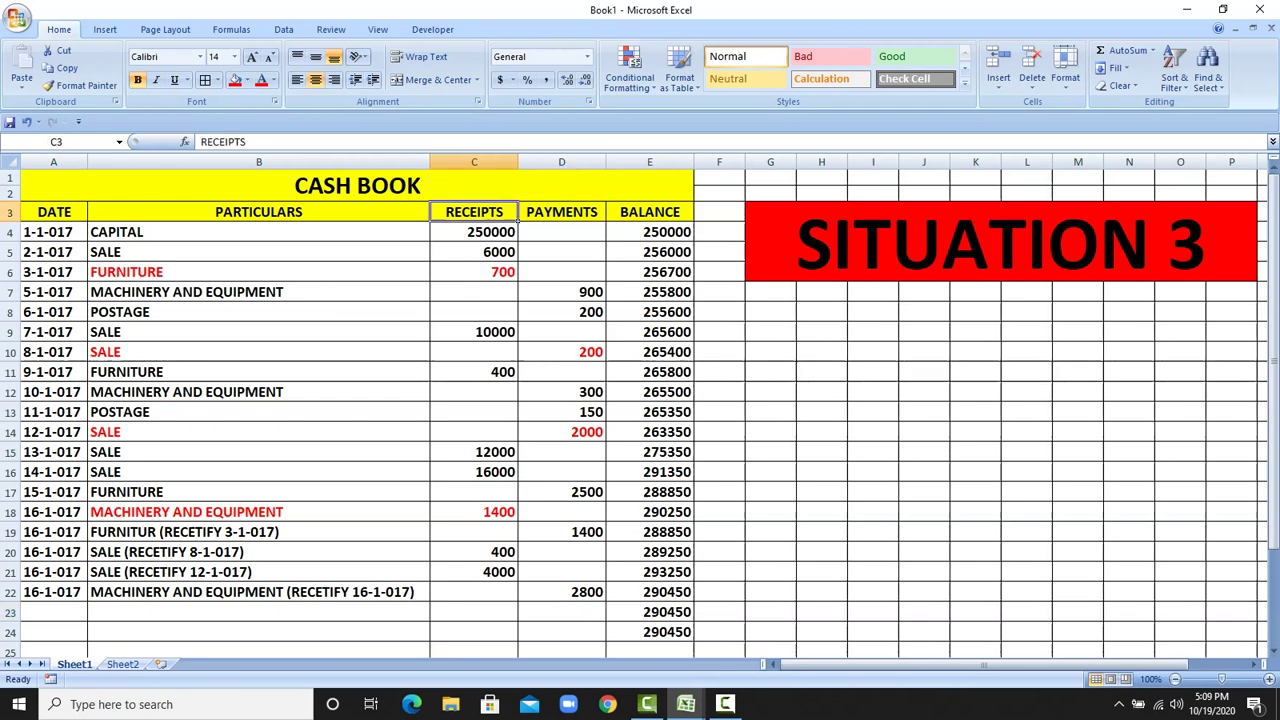
click(562, 212)
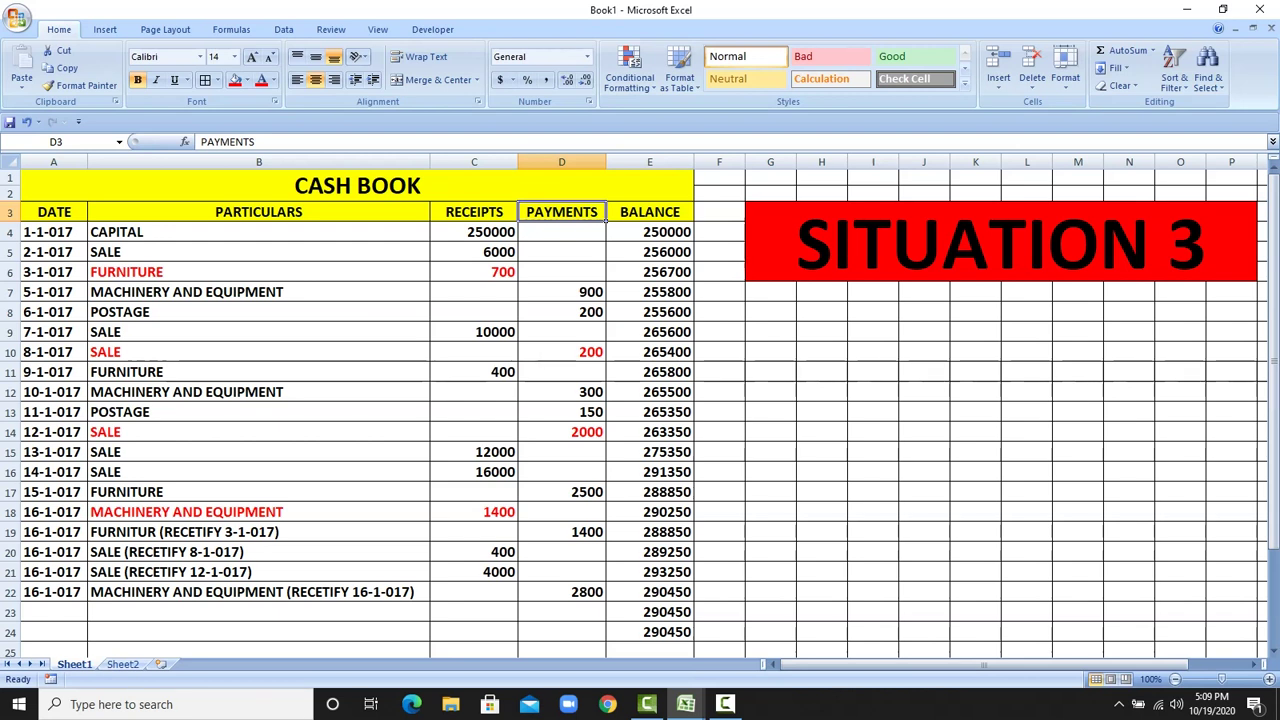
drag(474, 212, 562, 212)
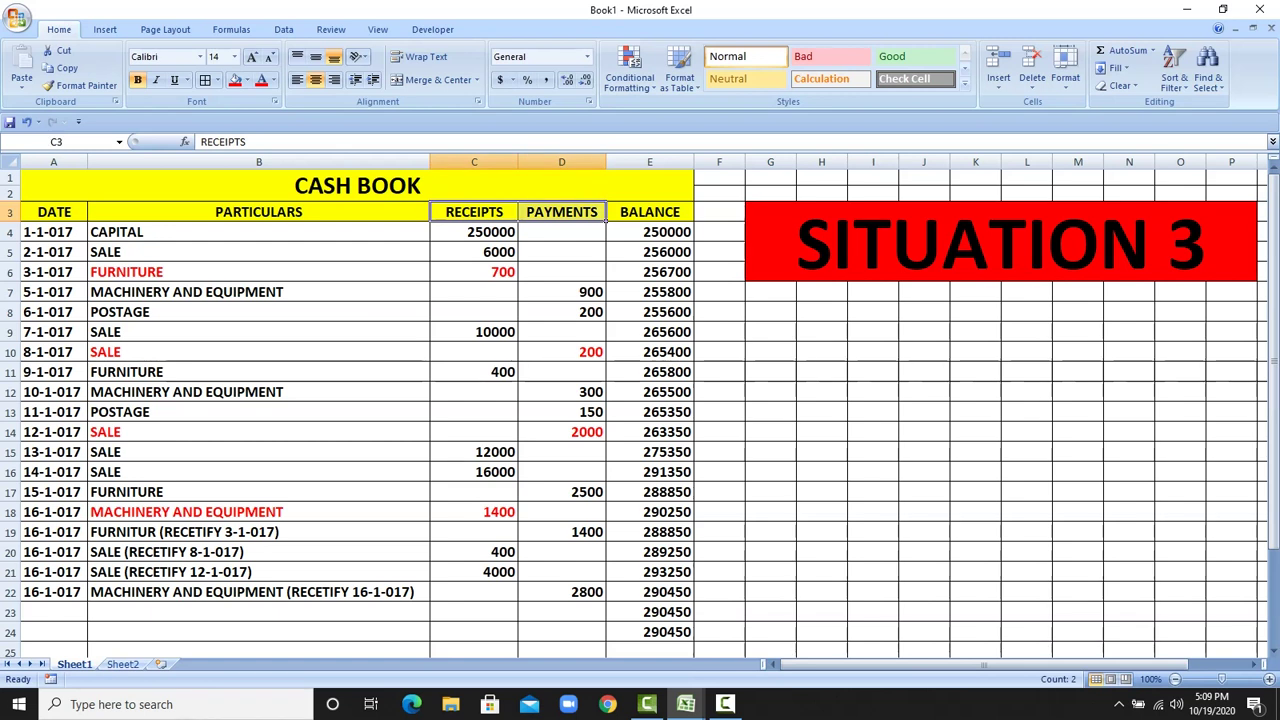
drag(474, 212, 650, 212)
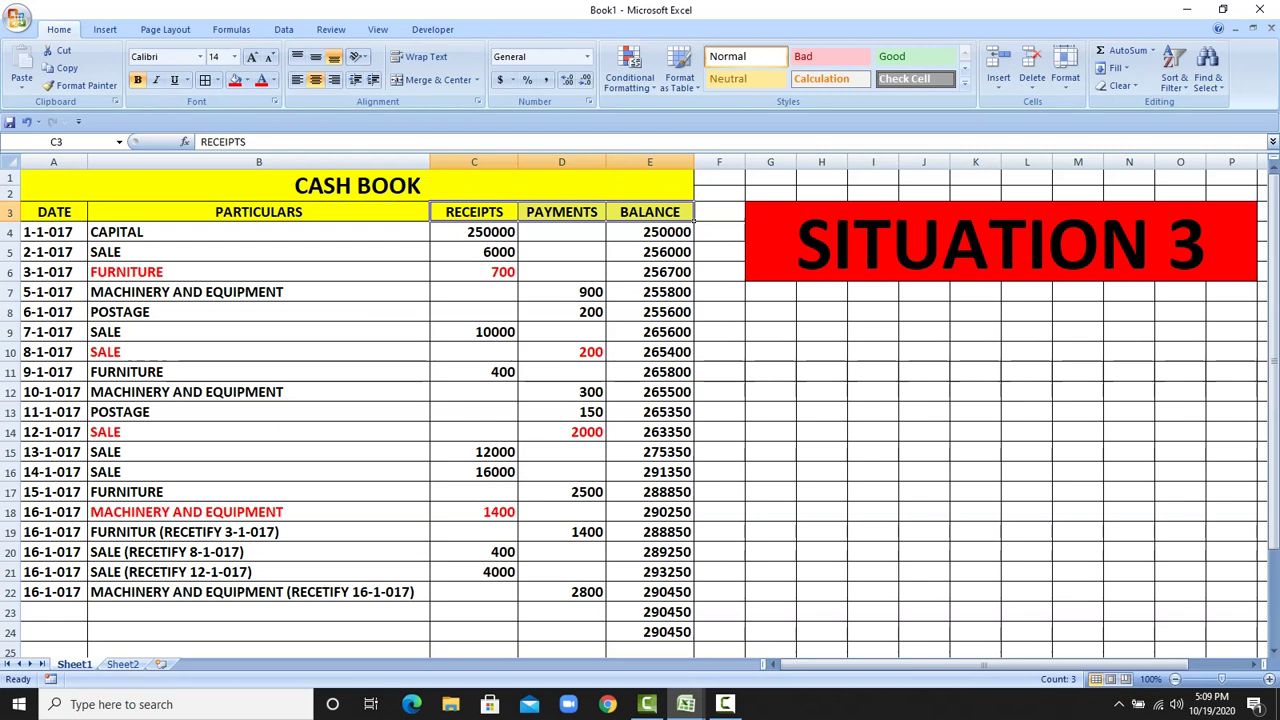
key(ctrl+Page_Down)
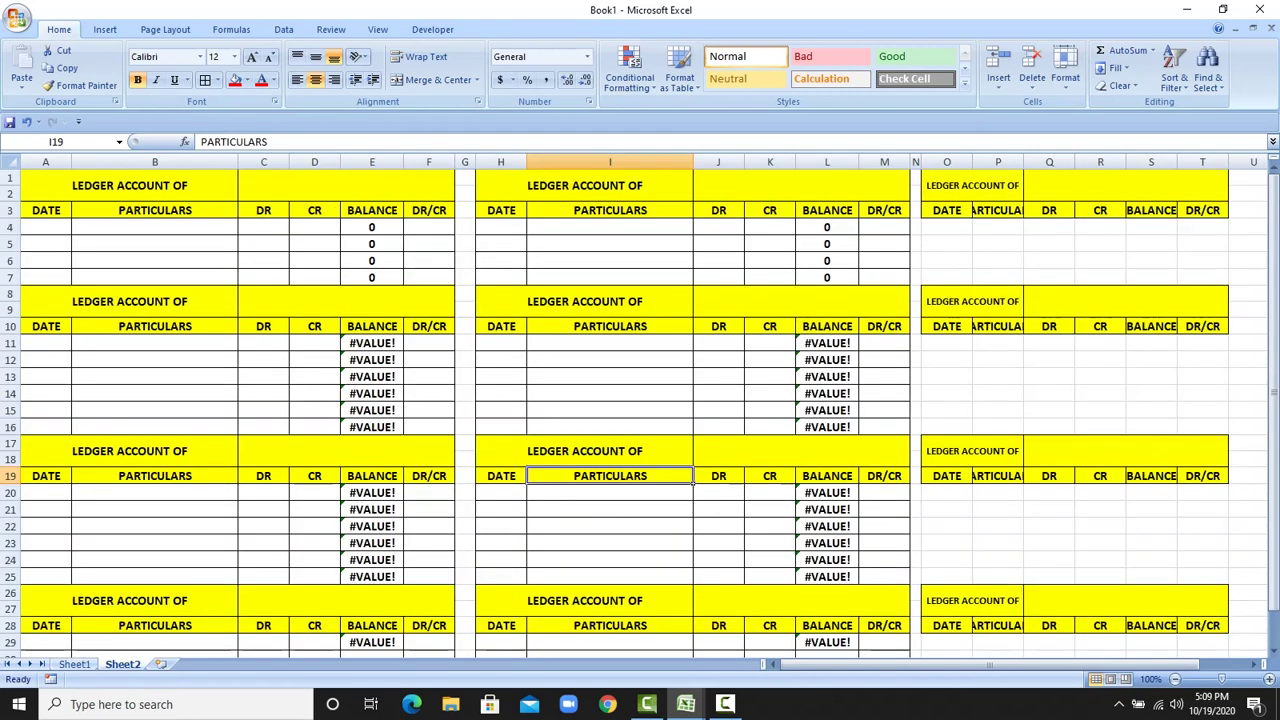
key(ctrl+Page_Up)
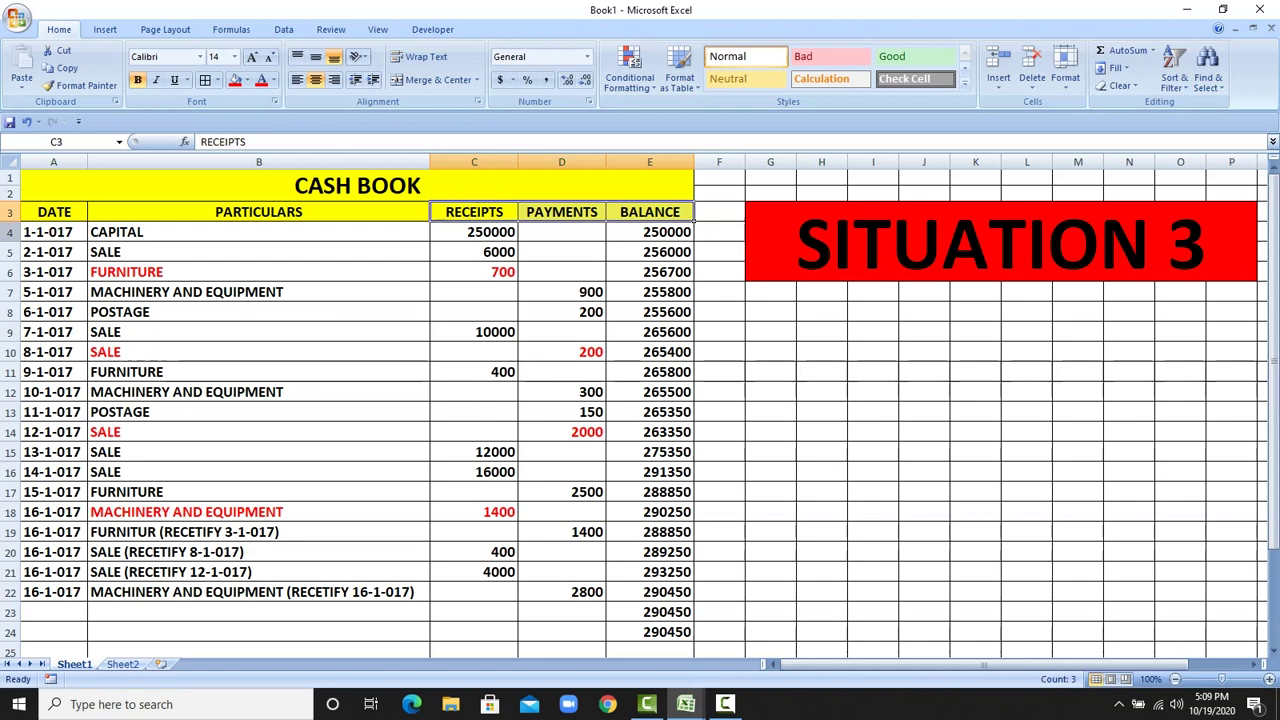
- Turn on filtering for the cash book's header row 3
click(10, 212)
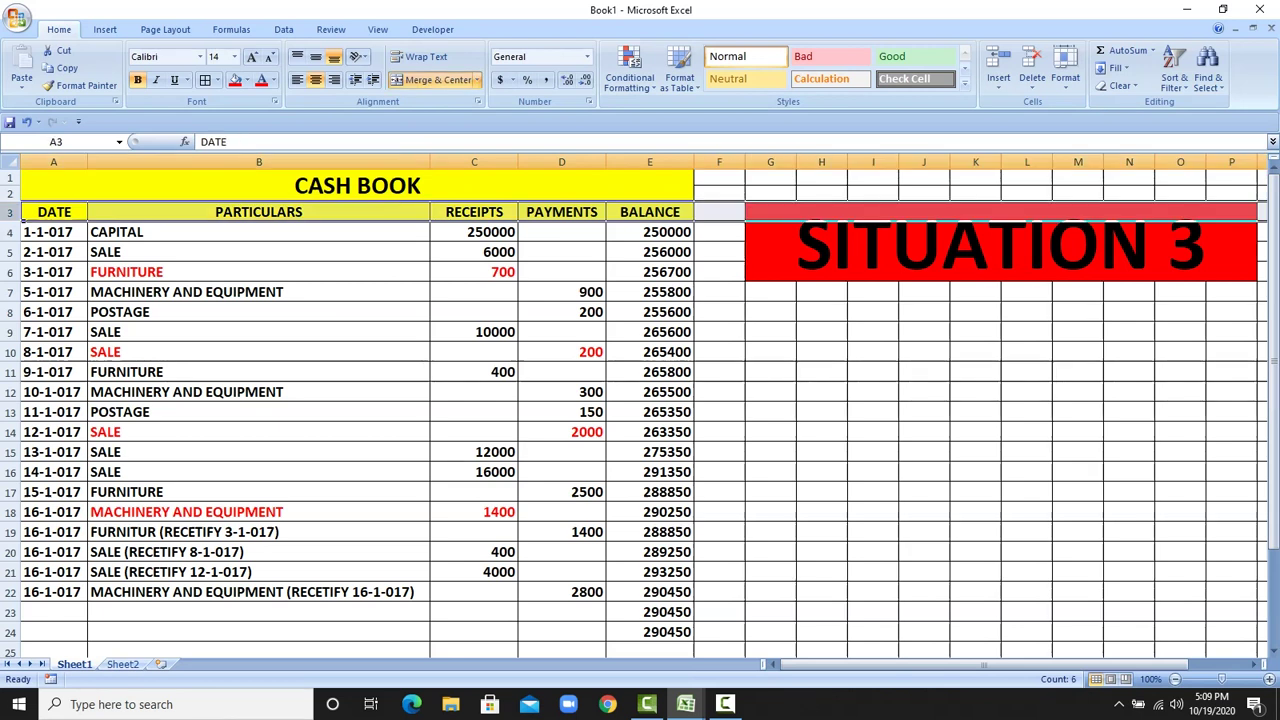
right_click(10, 212)
key(Escape)
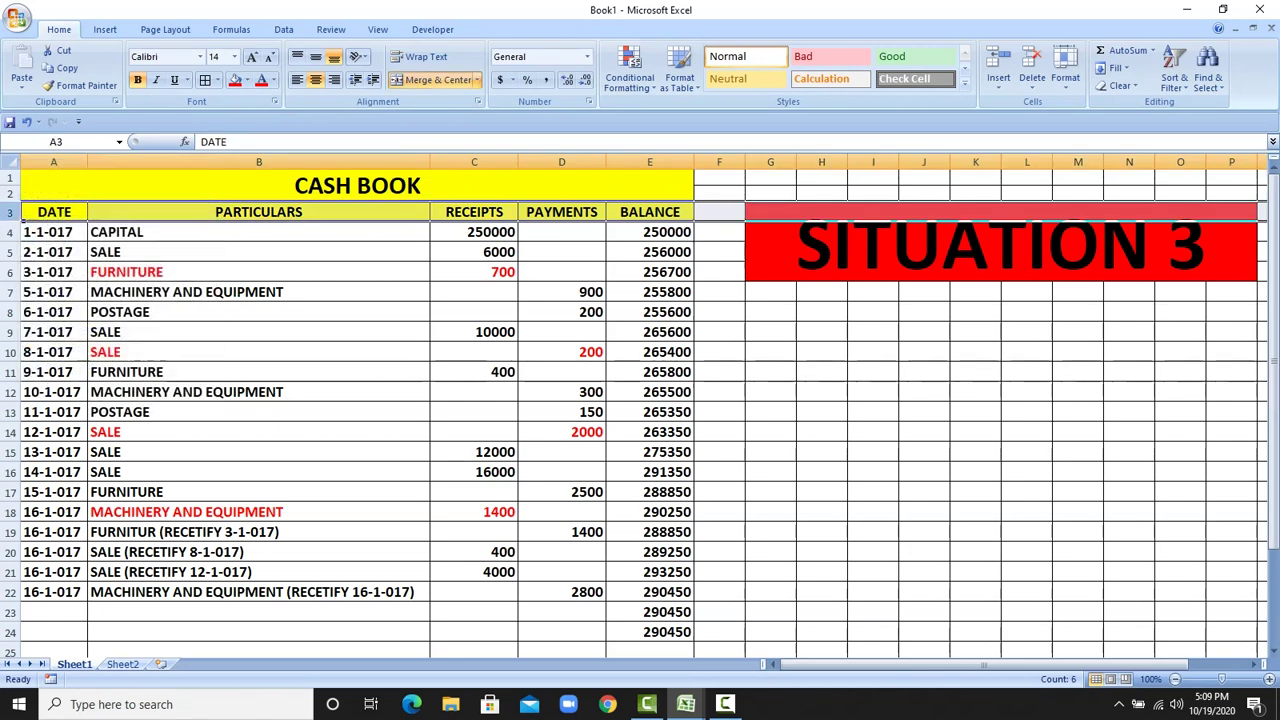
click(1174, 72)
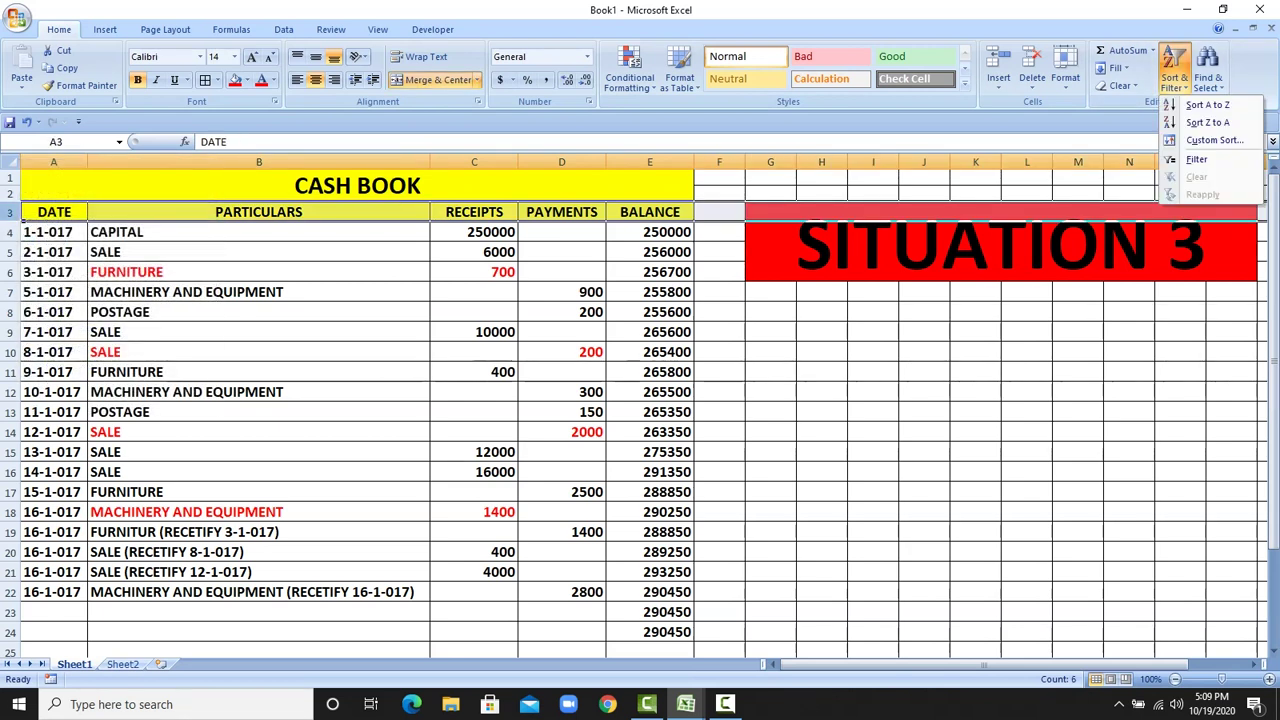
click(1196, 159)
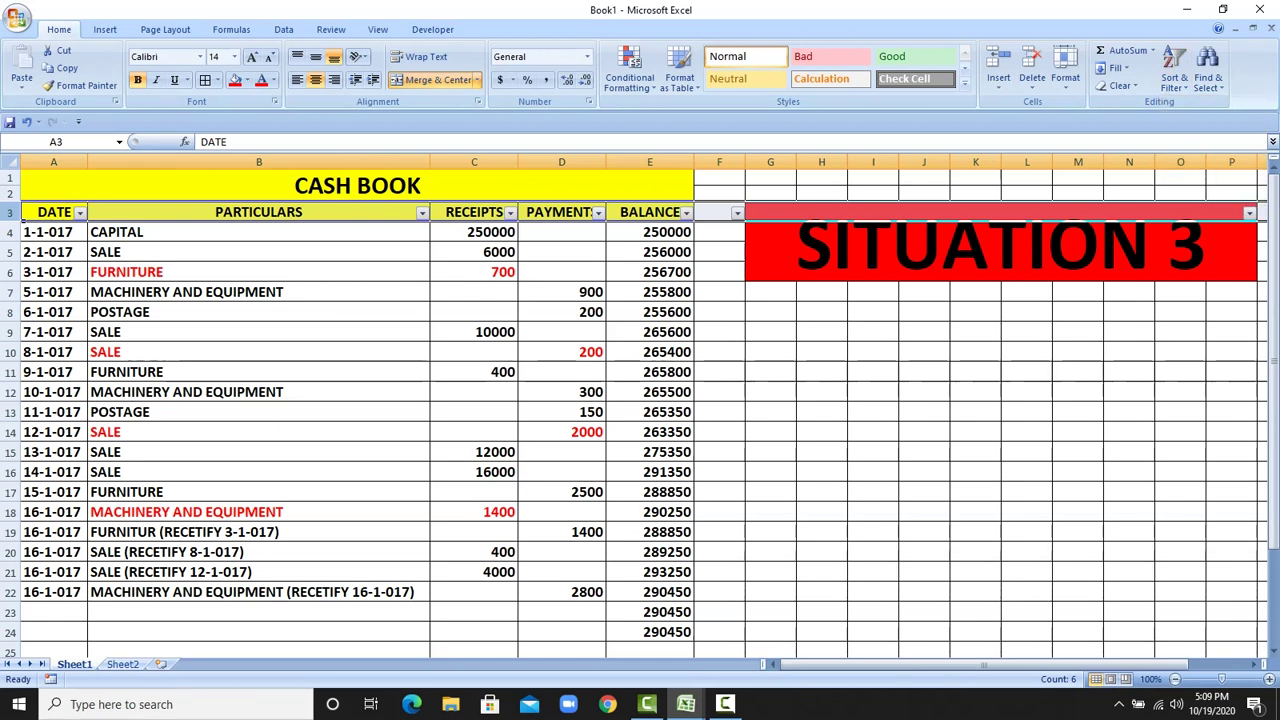
- Filter the PARTICULARS column to show only the FURNITURE and FURNITUR (RECETIFY 3-1-017) entries
click(422, 212)
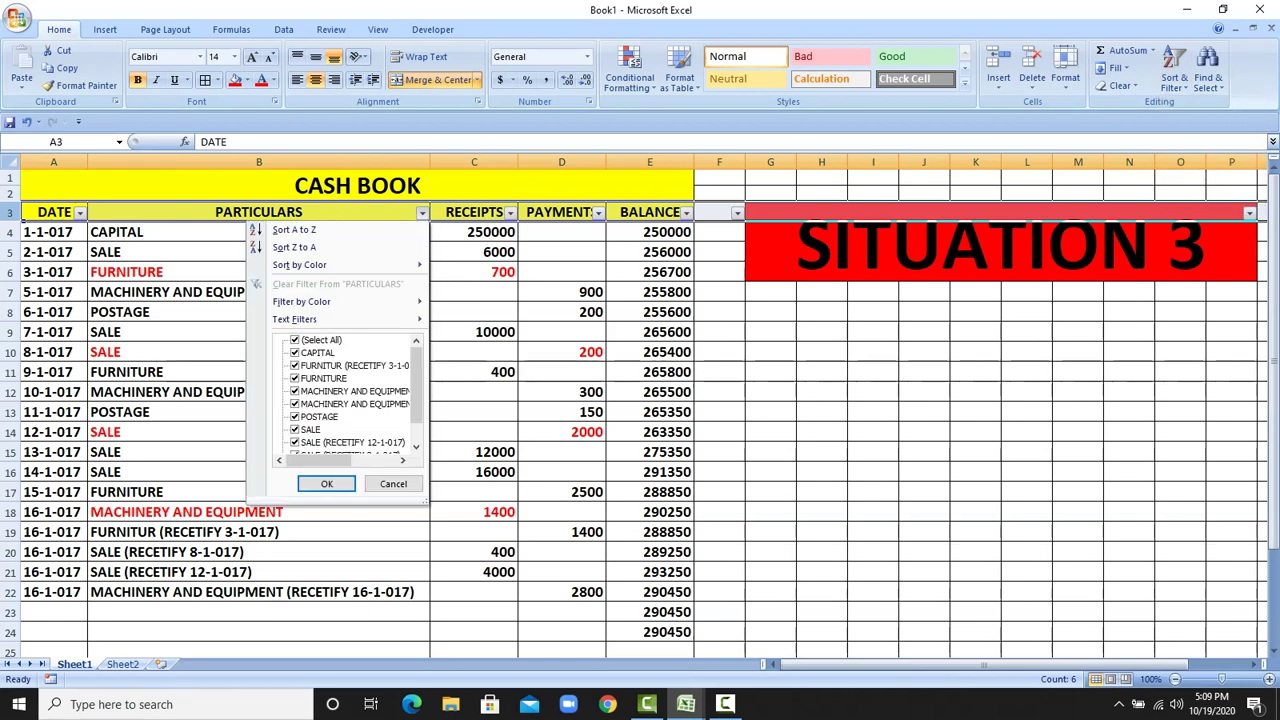
click(295, 340)
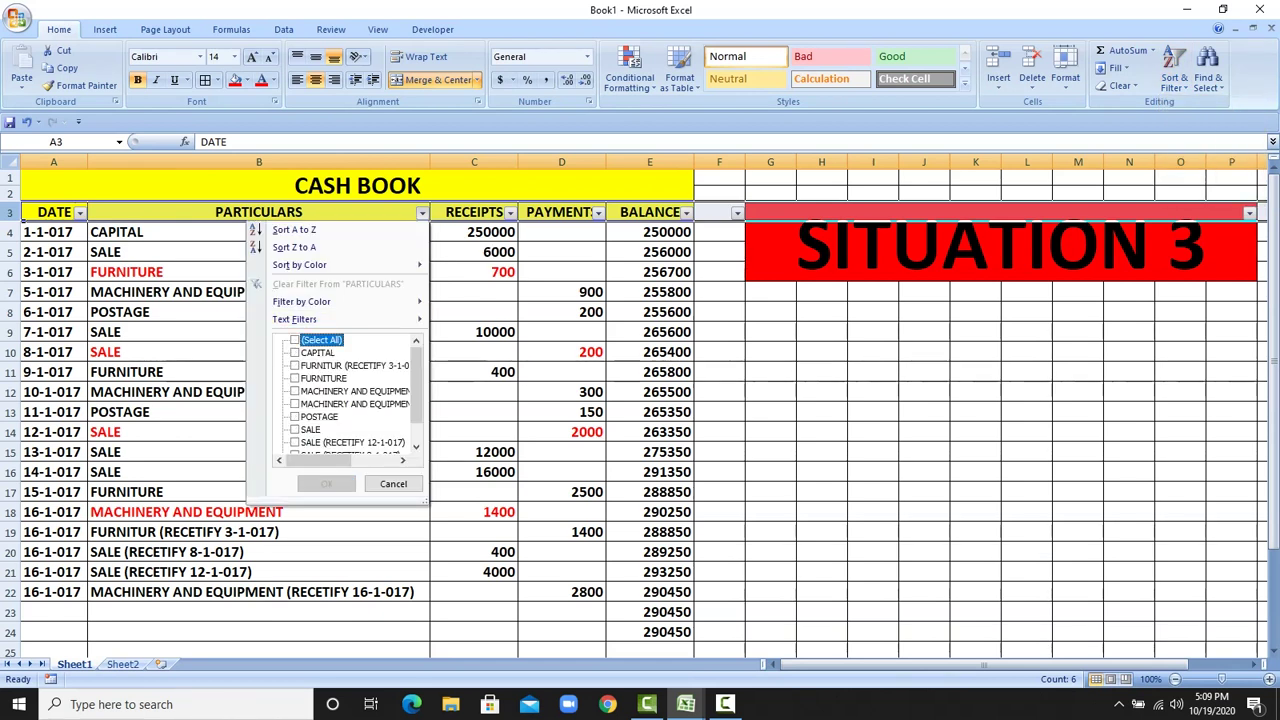
click(295, 366)
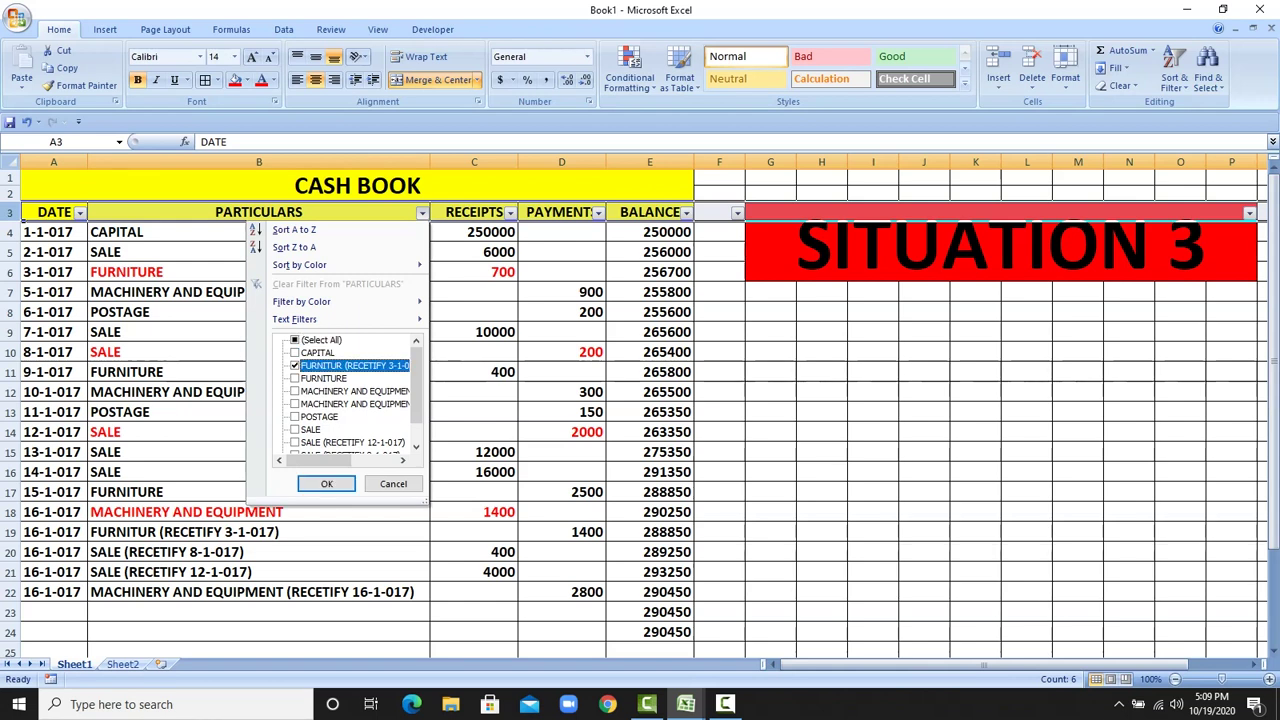
click(295, 379)
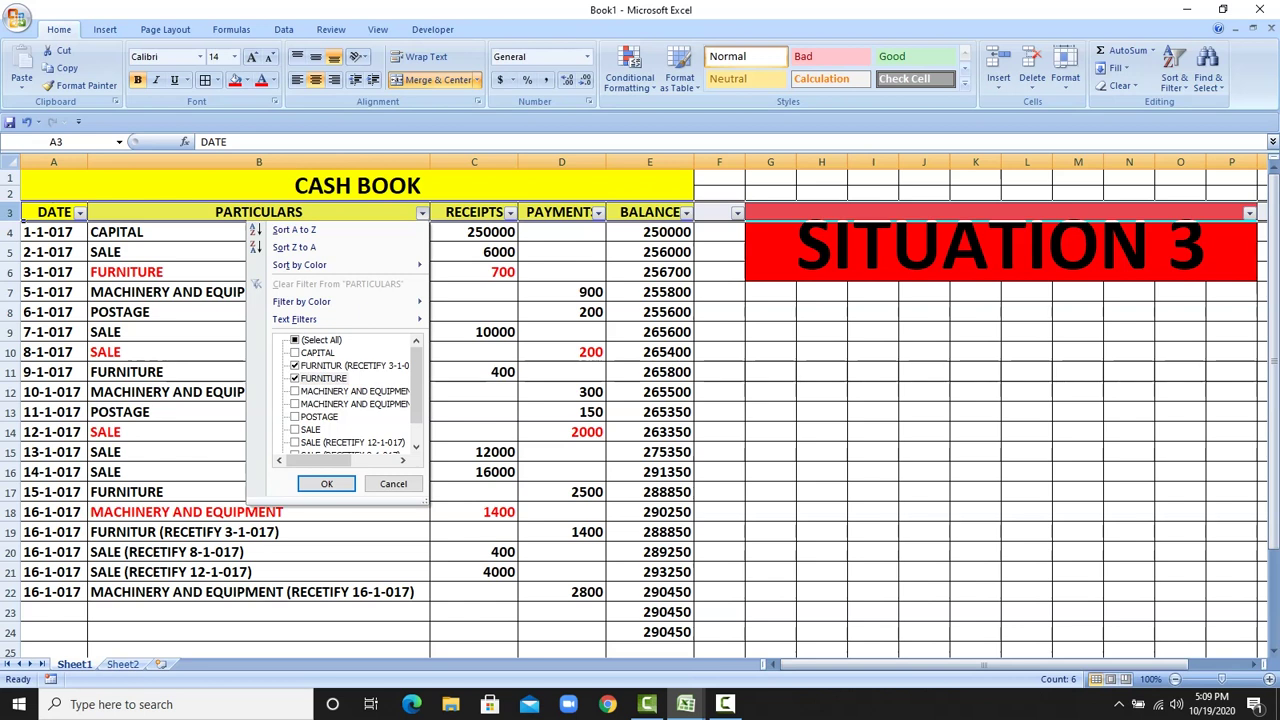
click(326, 483)
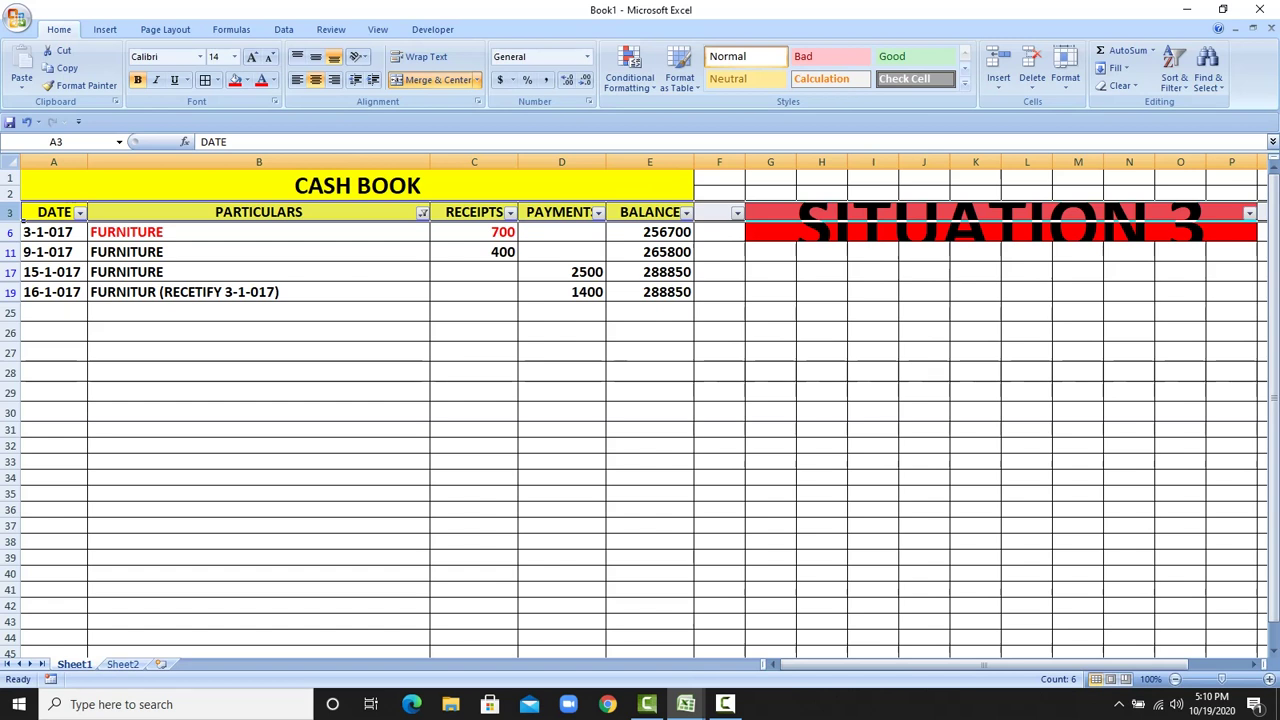
key(Down)
key(shift+Down)
key(shift+Right)
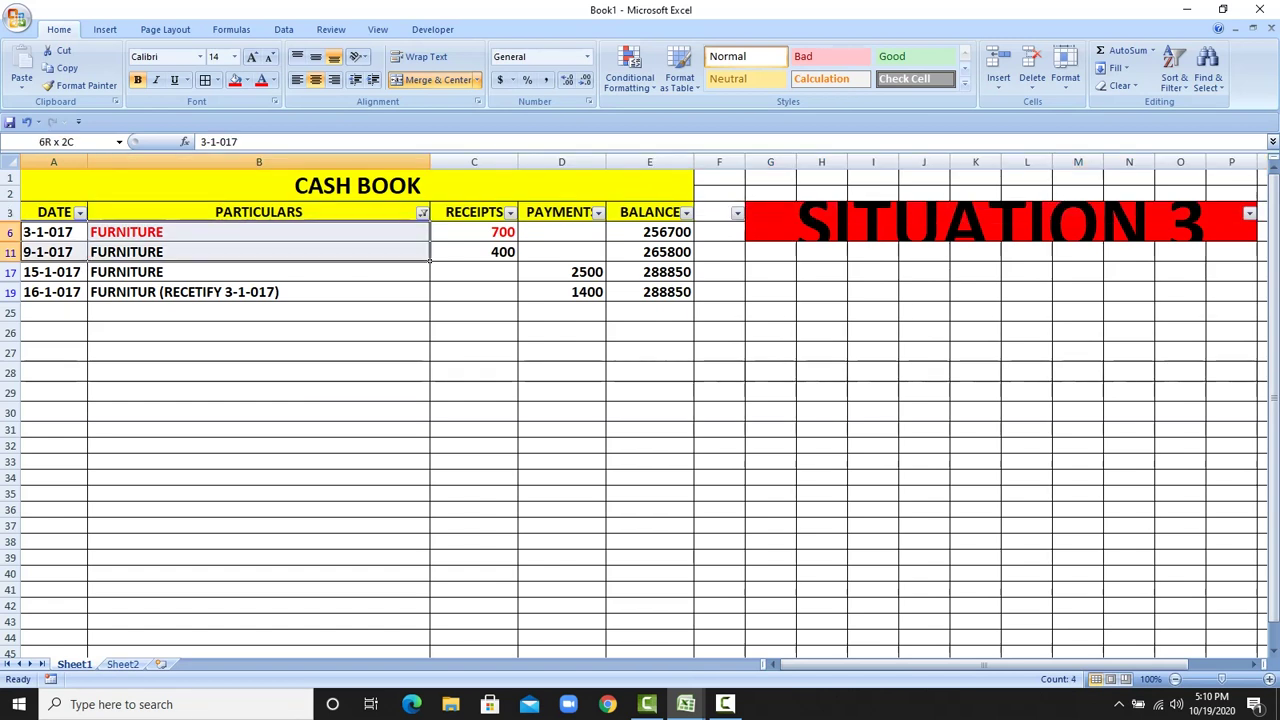
key(shift+Up)
key(shift+Right)
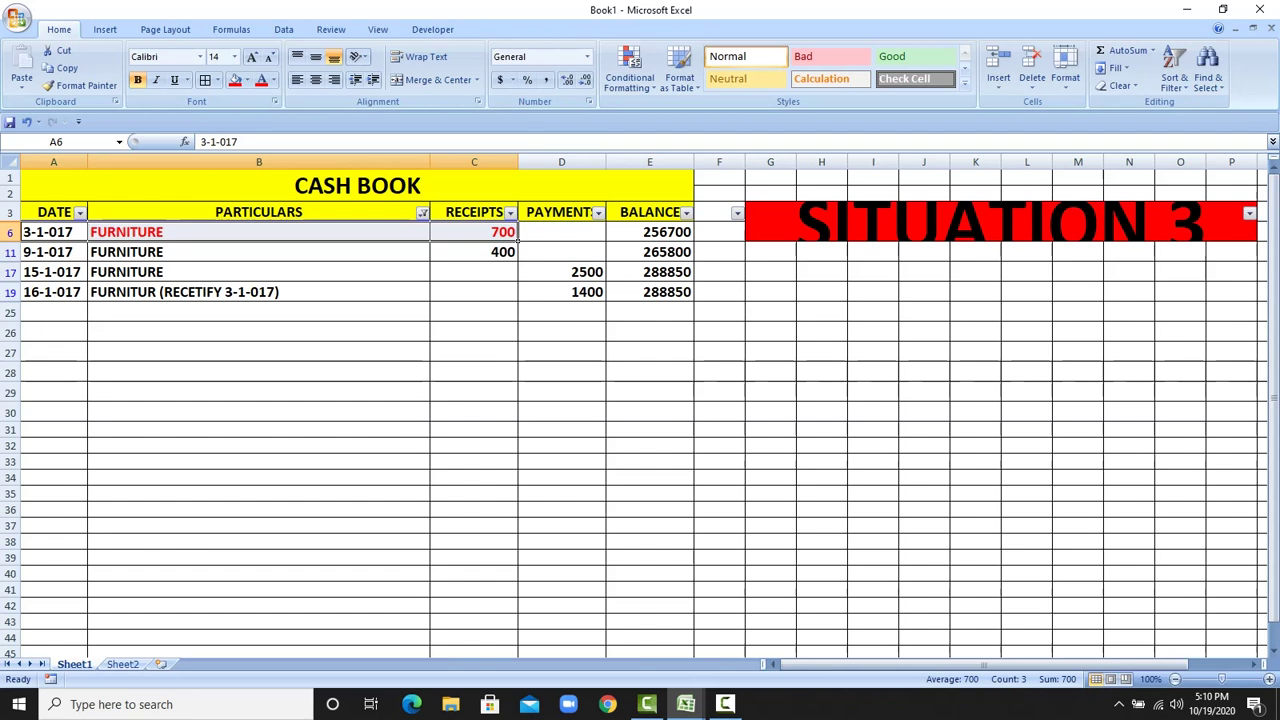
drag(53, 252, 259, 252)
key(shift+Right)
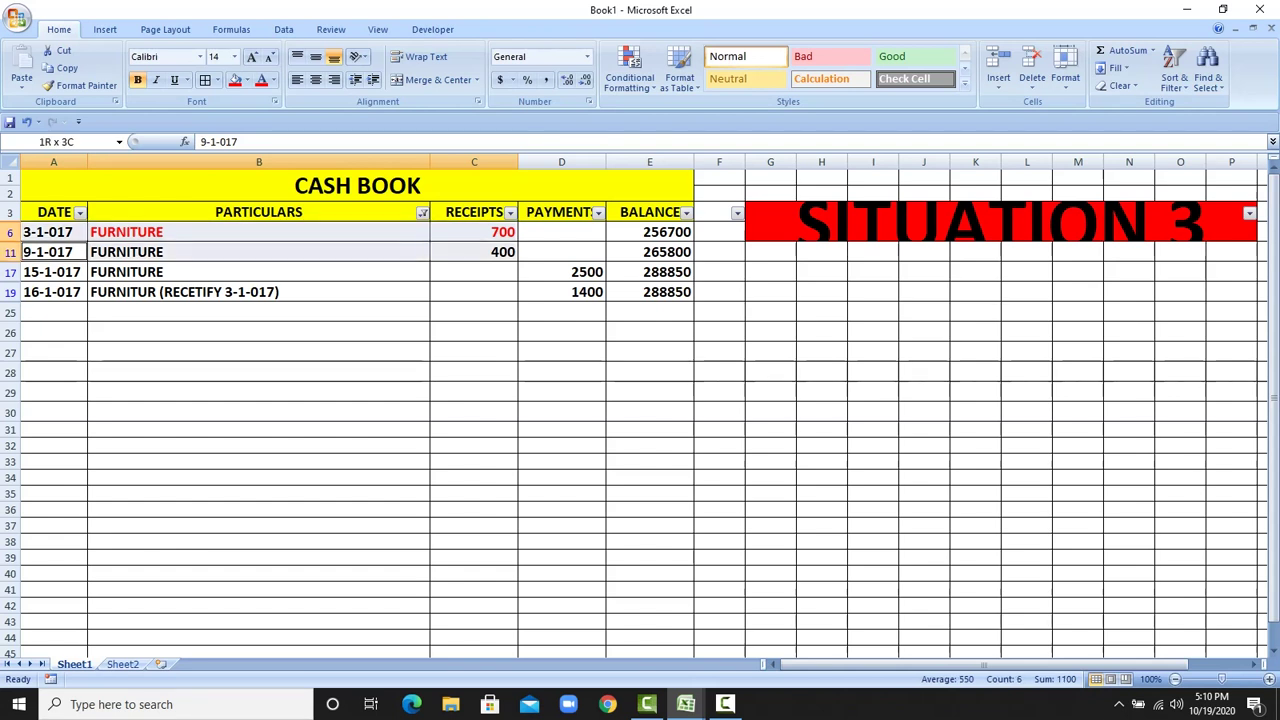
key(Down)
key(shift+Right)
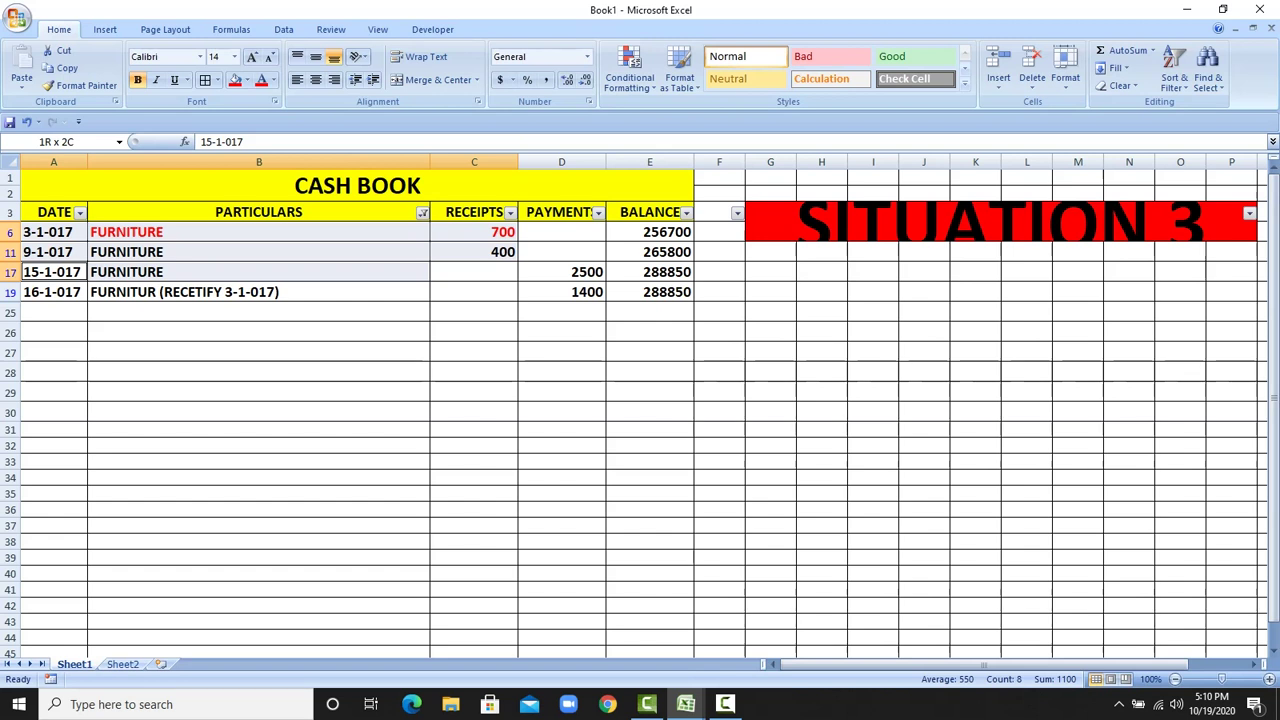
click(259, 232)
- Copy the date, particulars and receipts cells of the furniture entries dated 3-1-017 and 9-1-017
drag(54, 232, 474, 232)
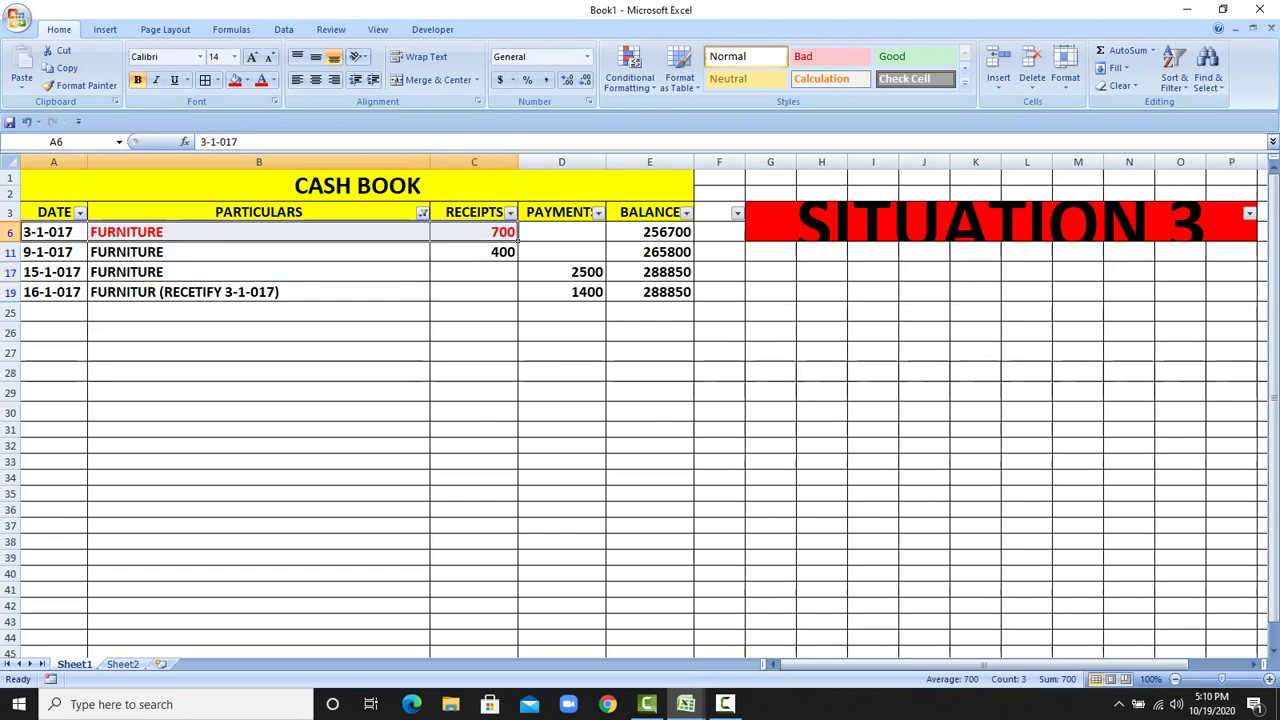
key(shift+F8)
key(Down)
key(shift+Right)
key(shift+Right)
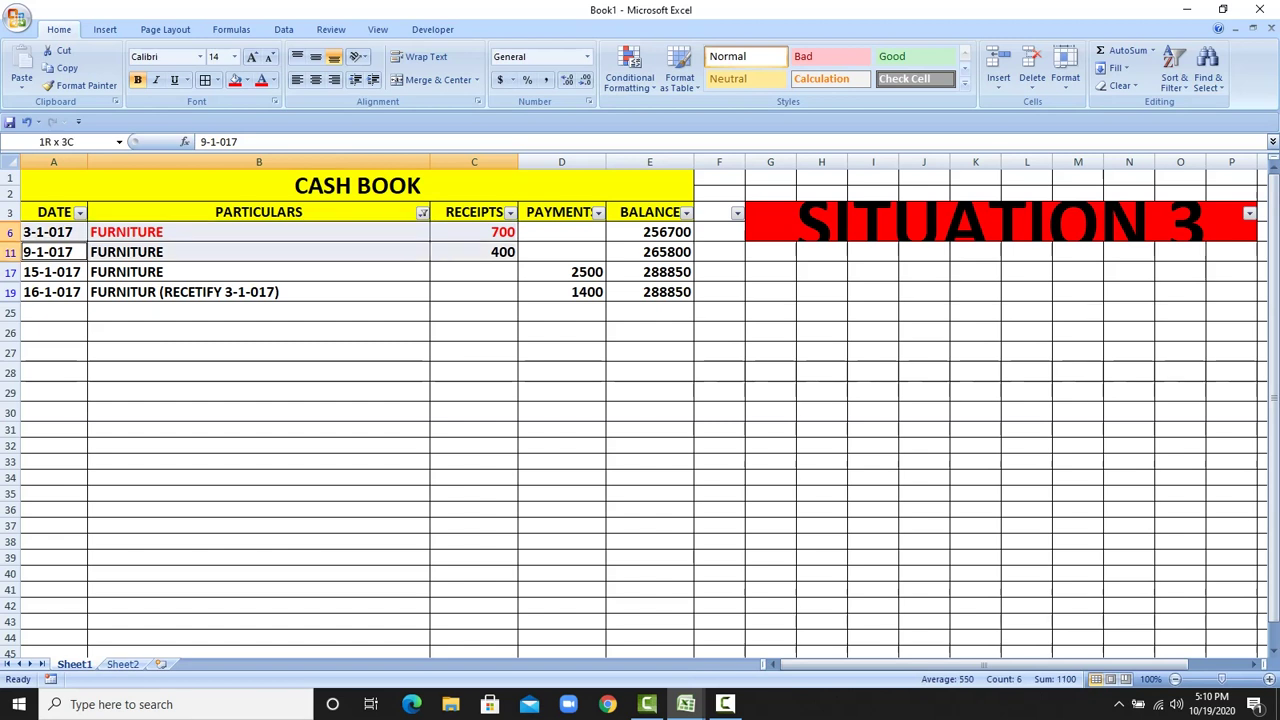
key(ctrl+c)
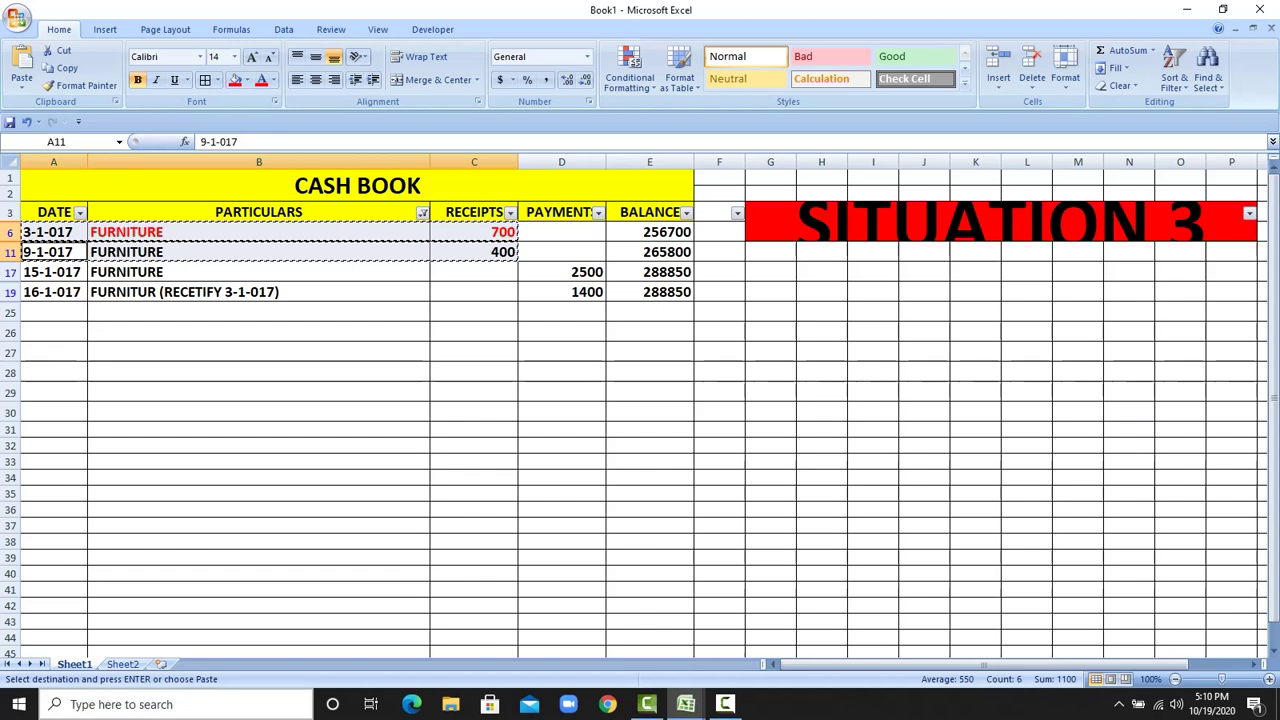
- Paste the copied furniture entries into the first ledger account on Sheet2, starting at A4
key(ctrl+Page_Down)
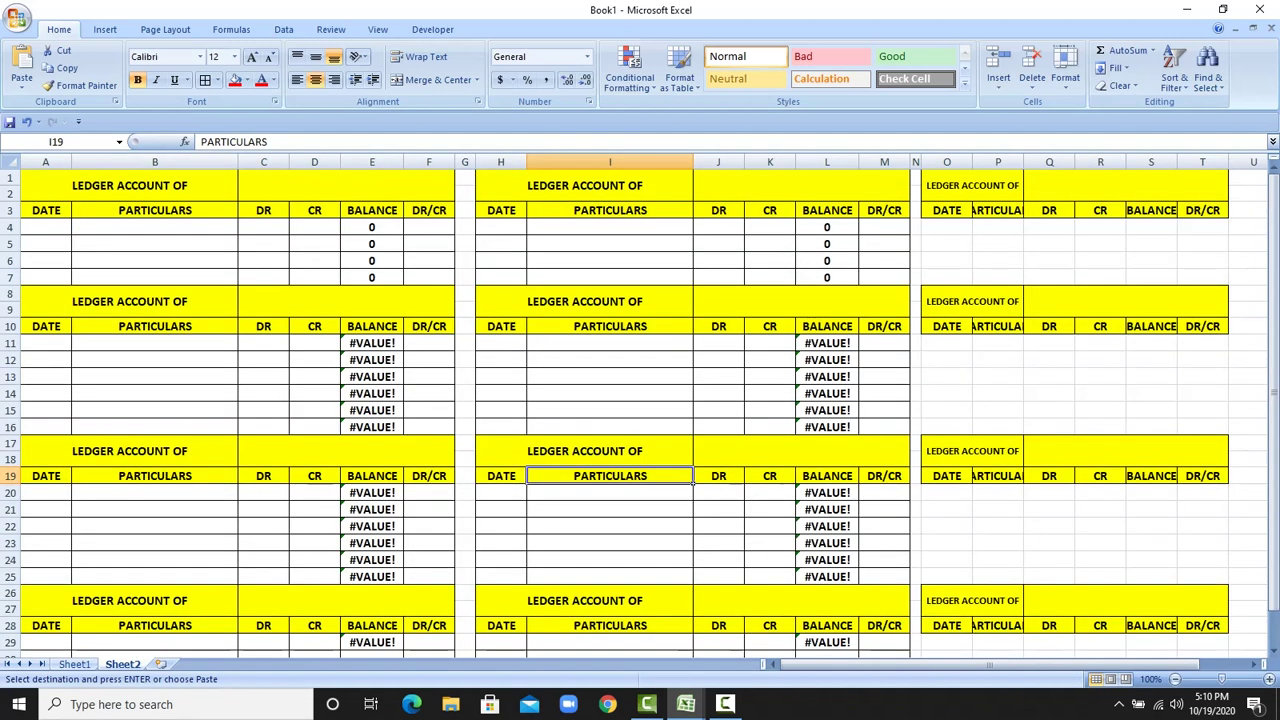
click(45, 227)
right_click(43, 227)
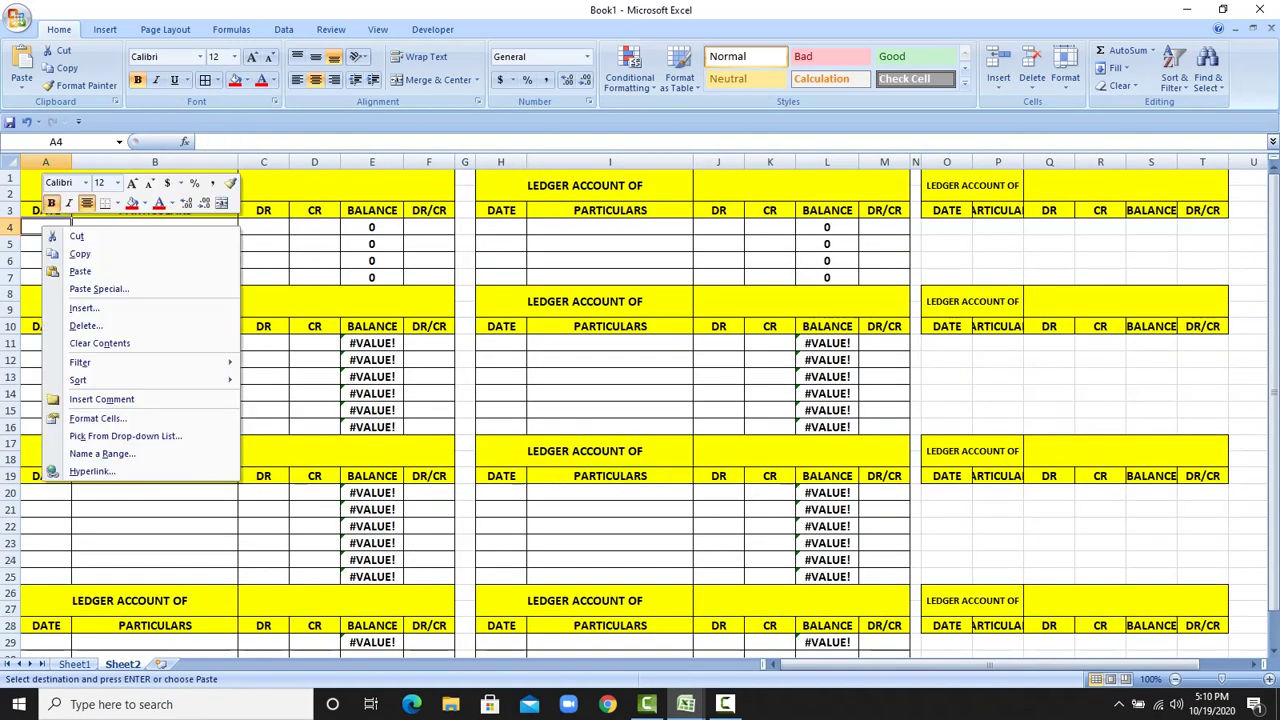
click(79, 271)
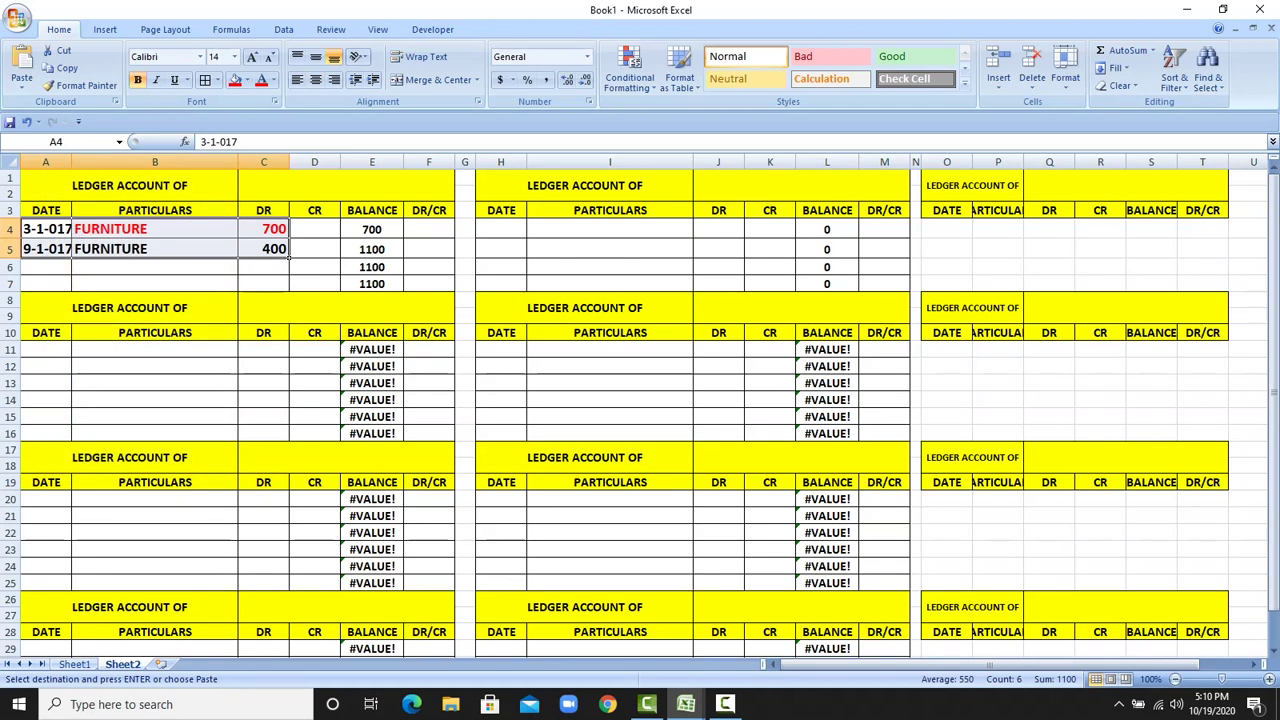
- Move the furniture amounts from DR to CR by entering 700 in D4 and 400 in D5, and clear C4:C5
drag(264, 229, 265, 248)
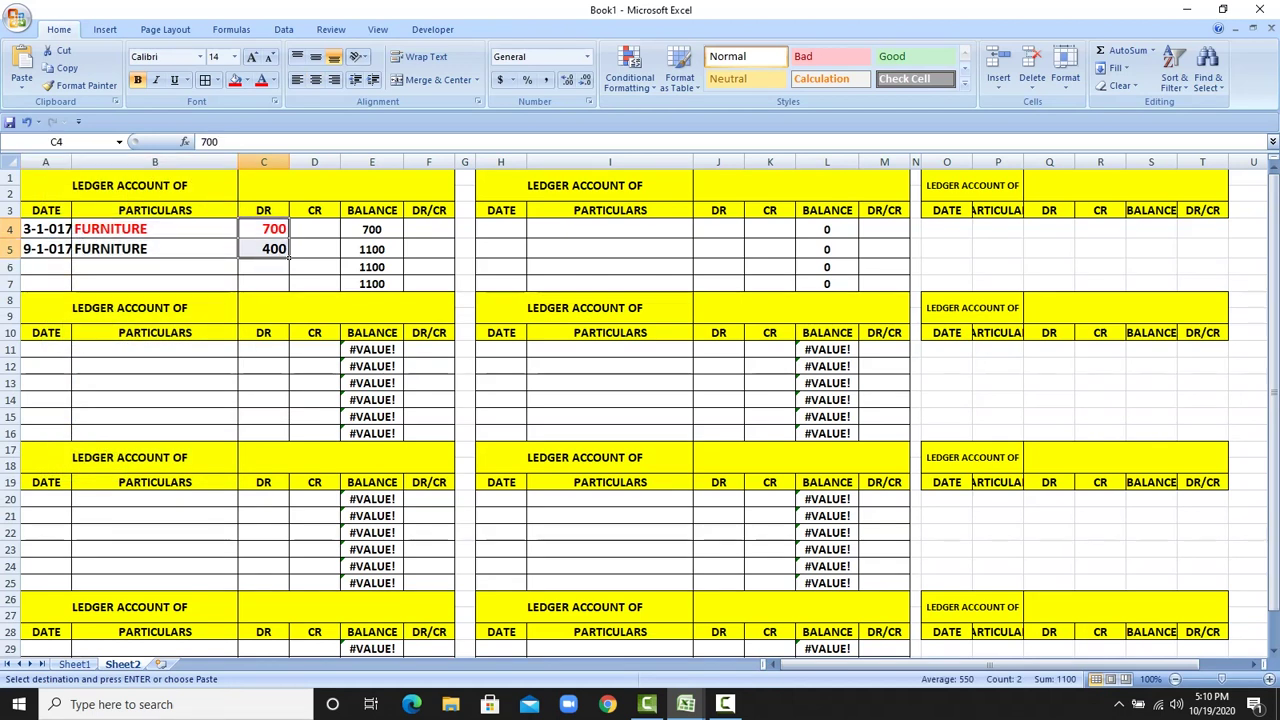
click(338, 233)
text(700)
key(Return)
text(400)
key(Return)
drag(264, 229, 264, 249)
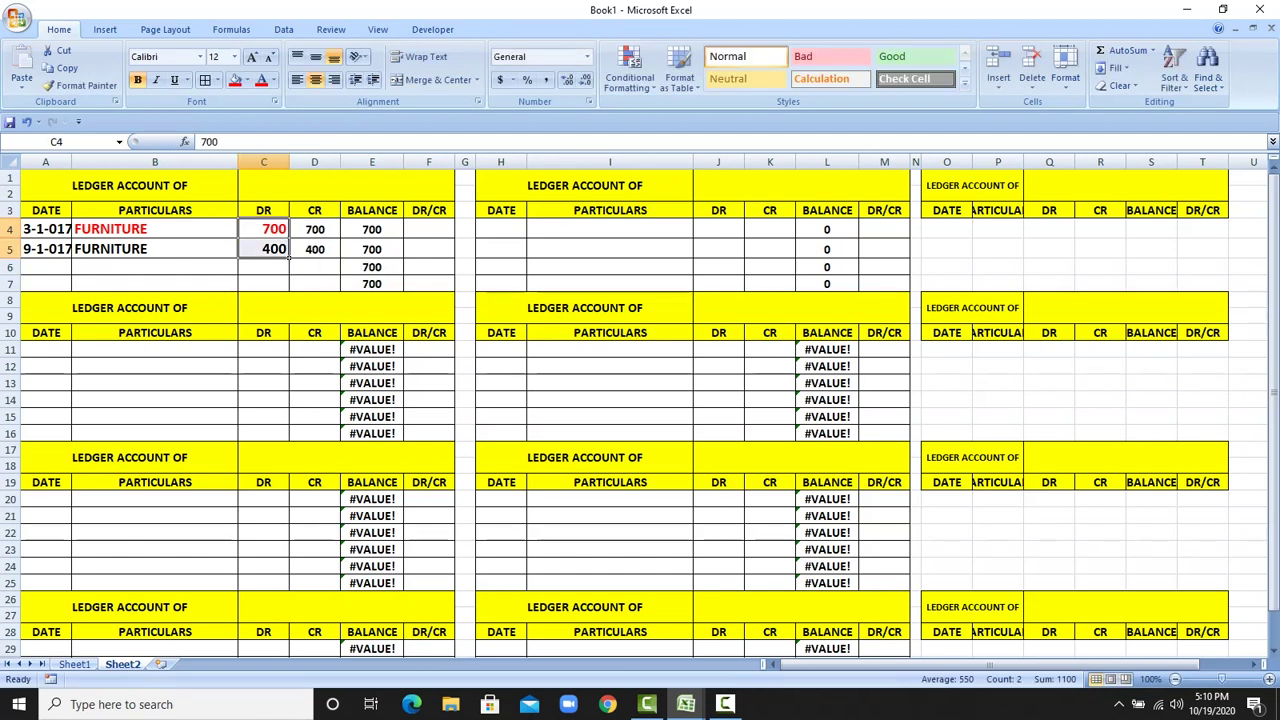
key(Delete)
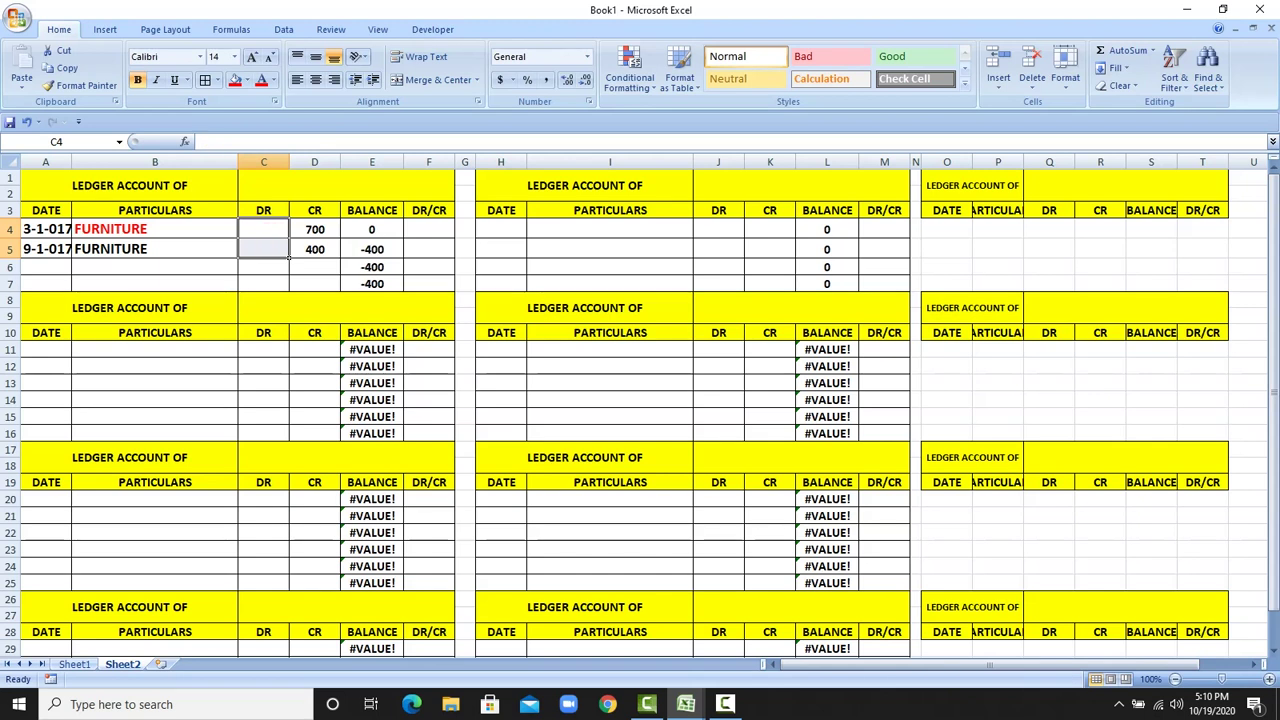
- Set the opening balance in E4 to a formula that refers to the credit amount in D4
click(372, 229)
text(+)
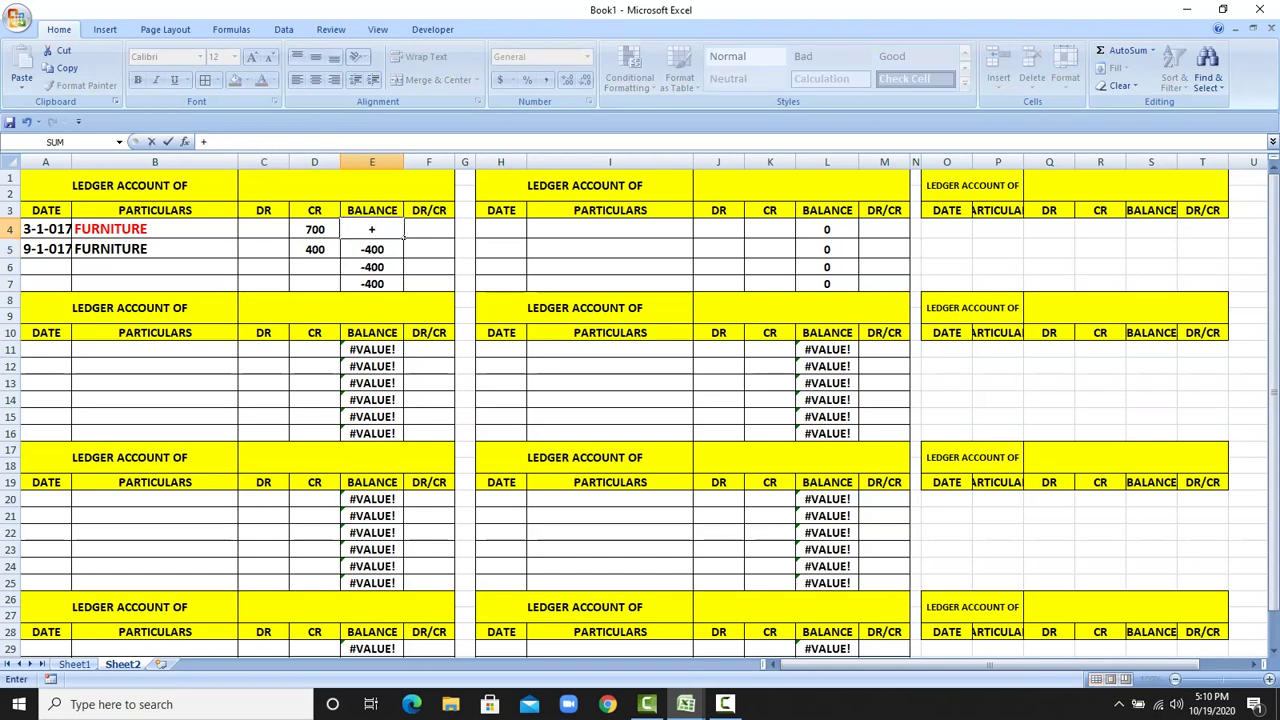
click(314, 229)
key(Return)
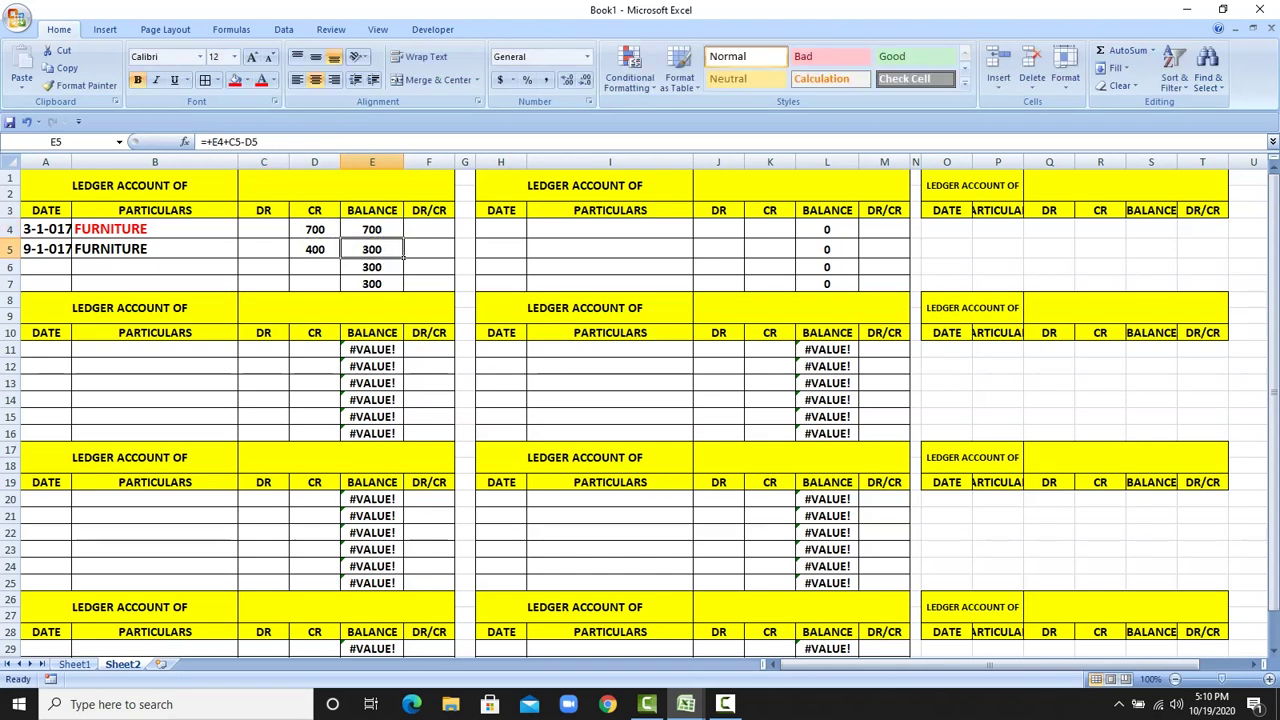
- Re-enter the balance formula +E4+C5-D5 in E5 of the first ledger account
text(+)
key(Up)
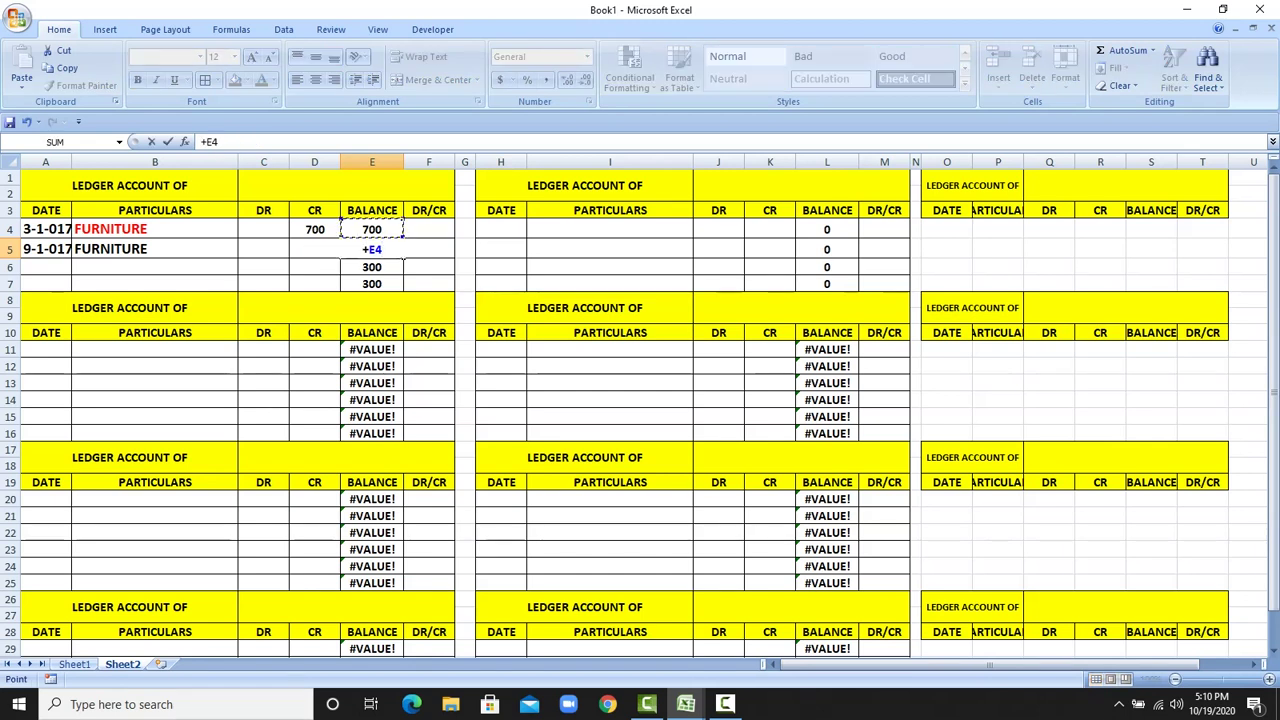
text(+)
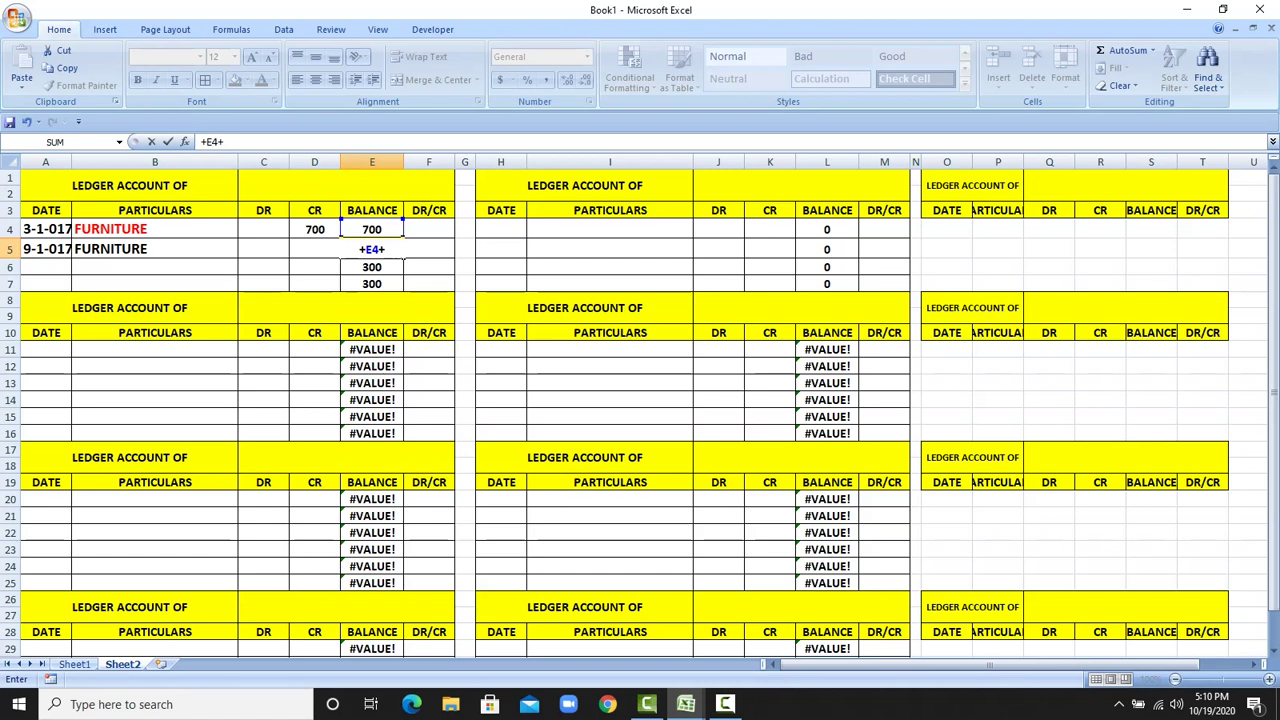
key(Left)
key(Left)
text(-)
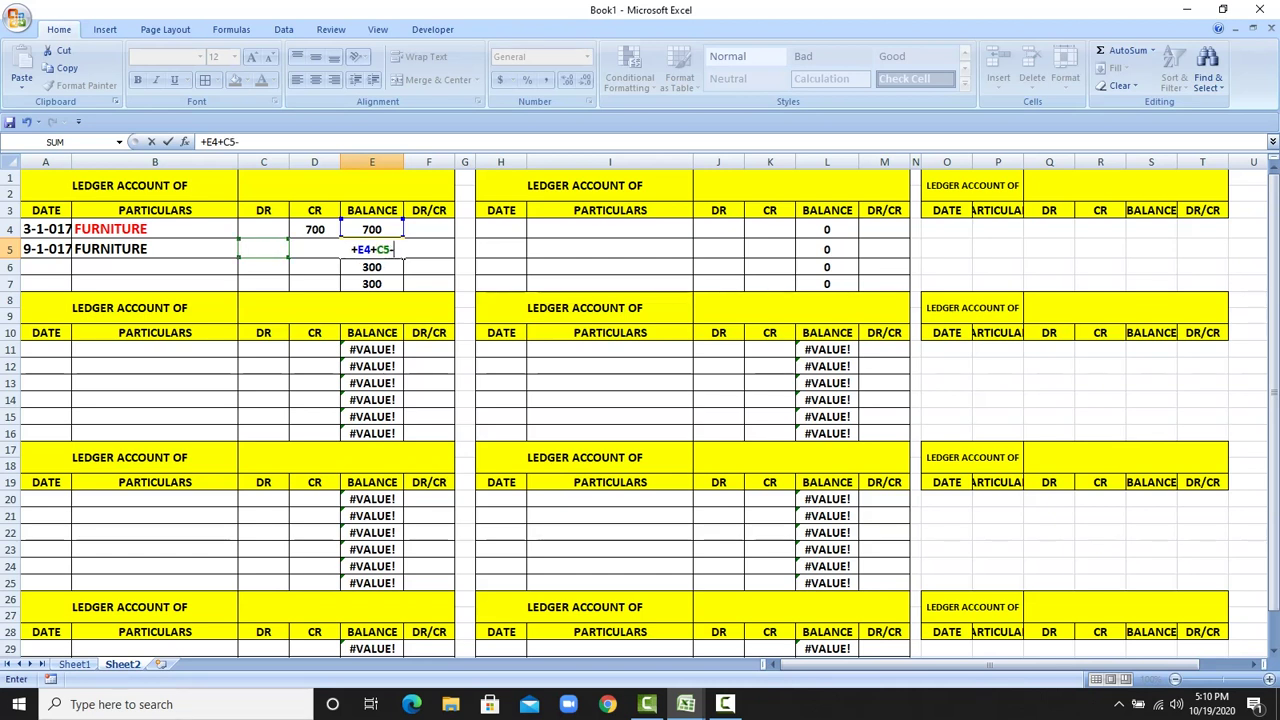
key(Left)
key(Left)
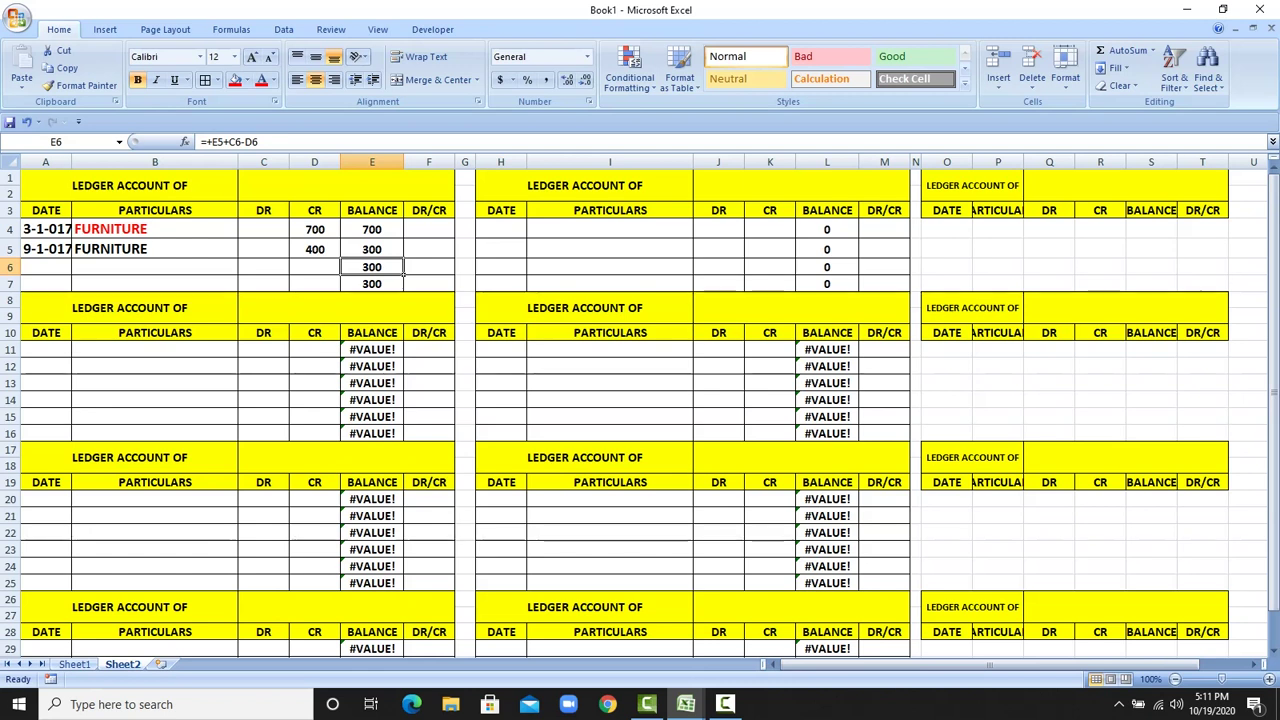
click(372, 249)
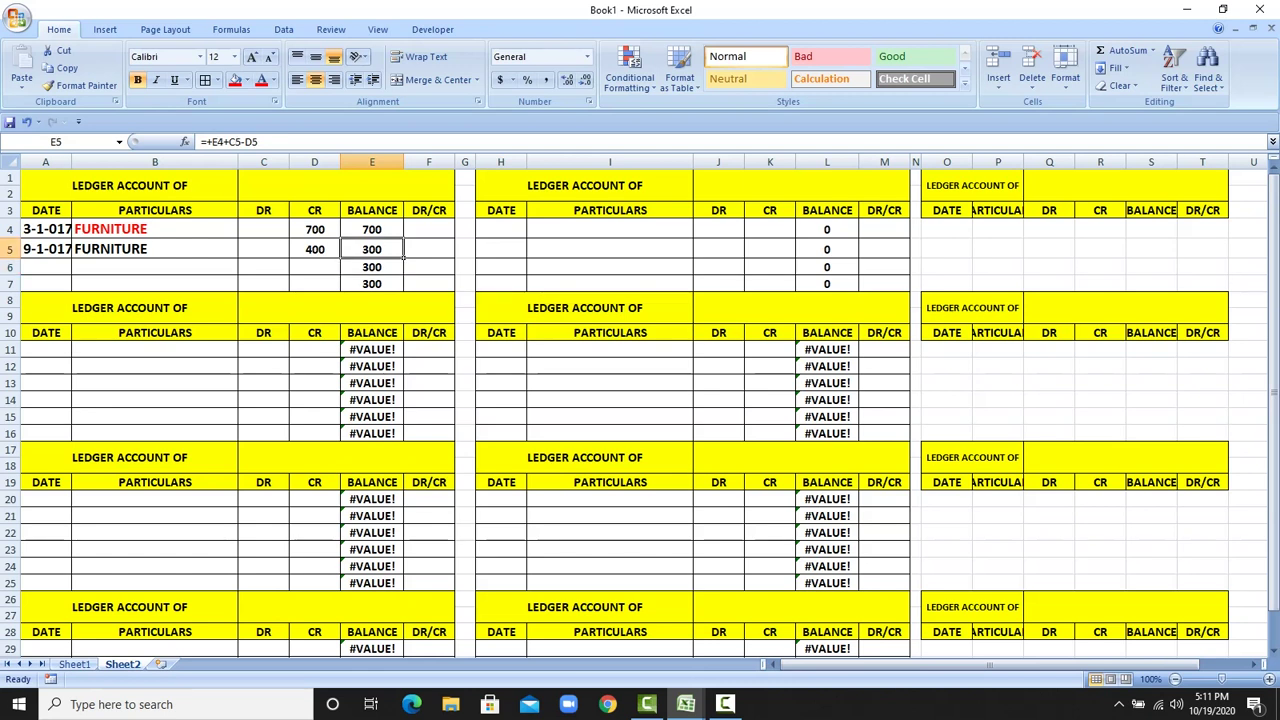
key(Delete)
text(+)
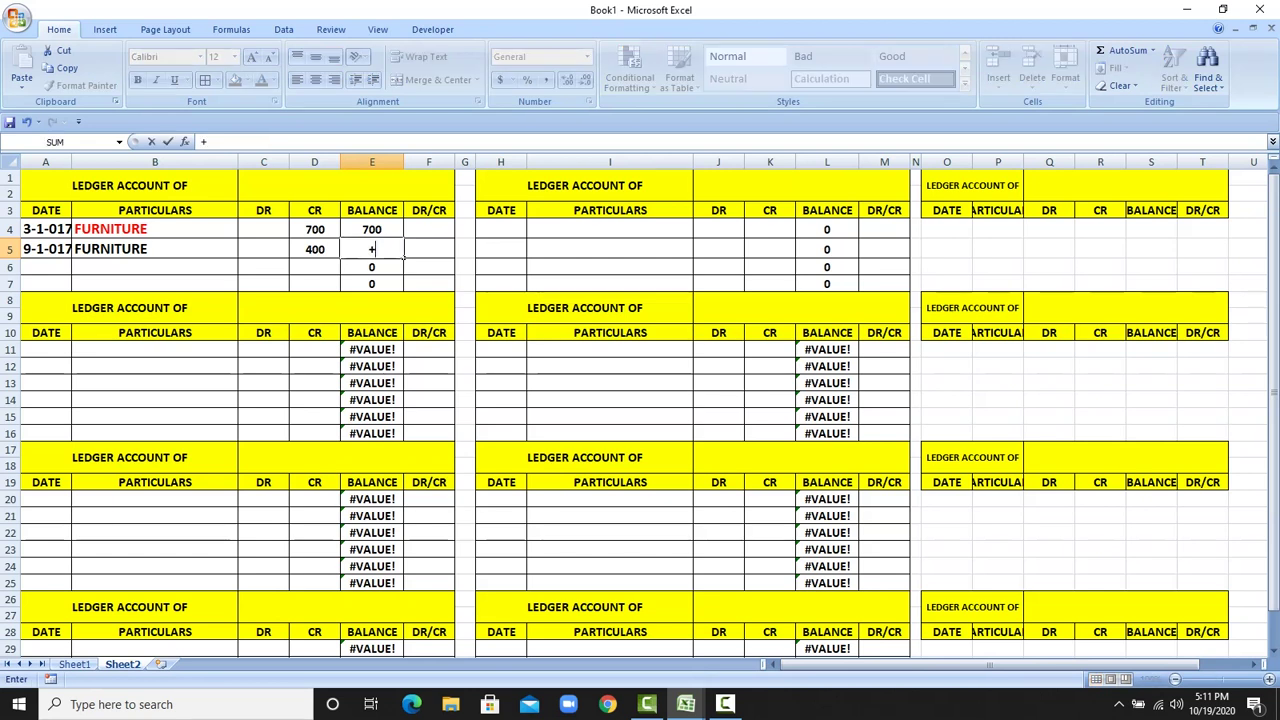
text(E4+)
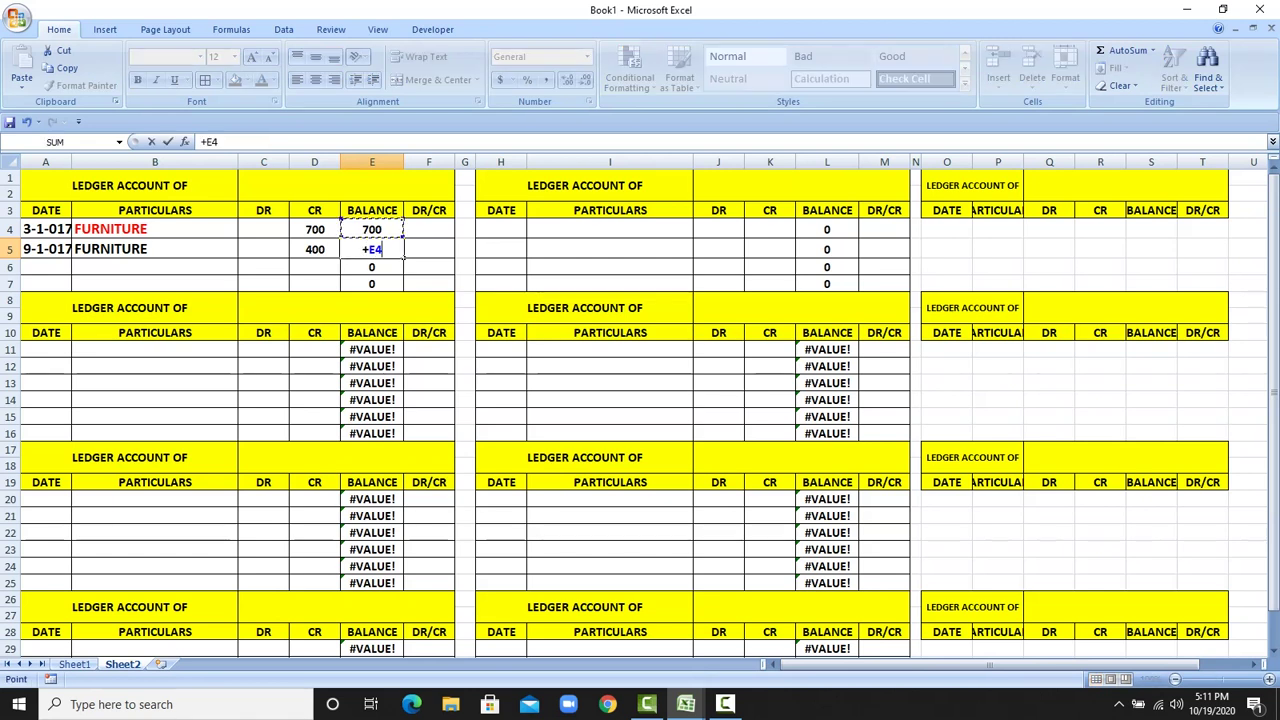
key(Left)
key(Left)
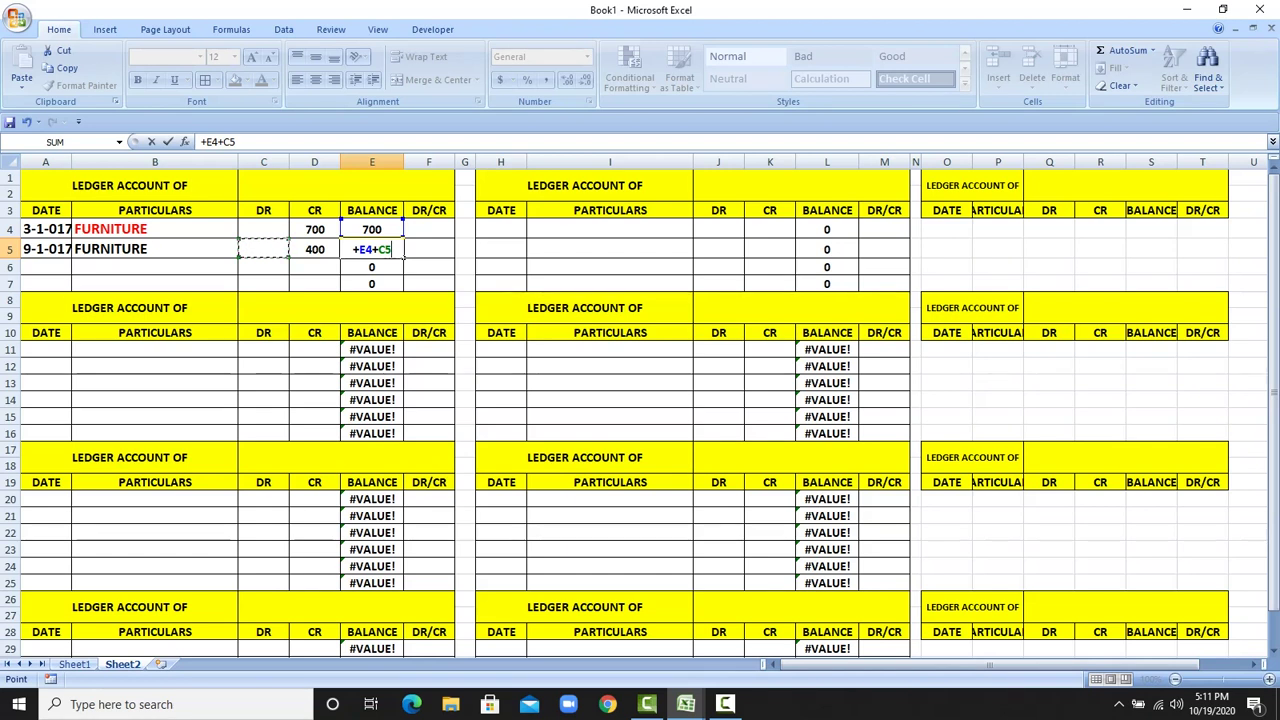
key(Escape)
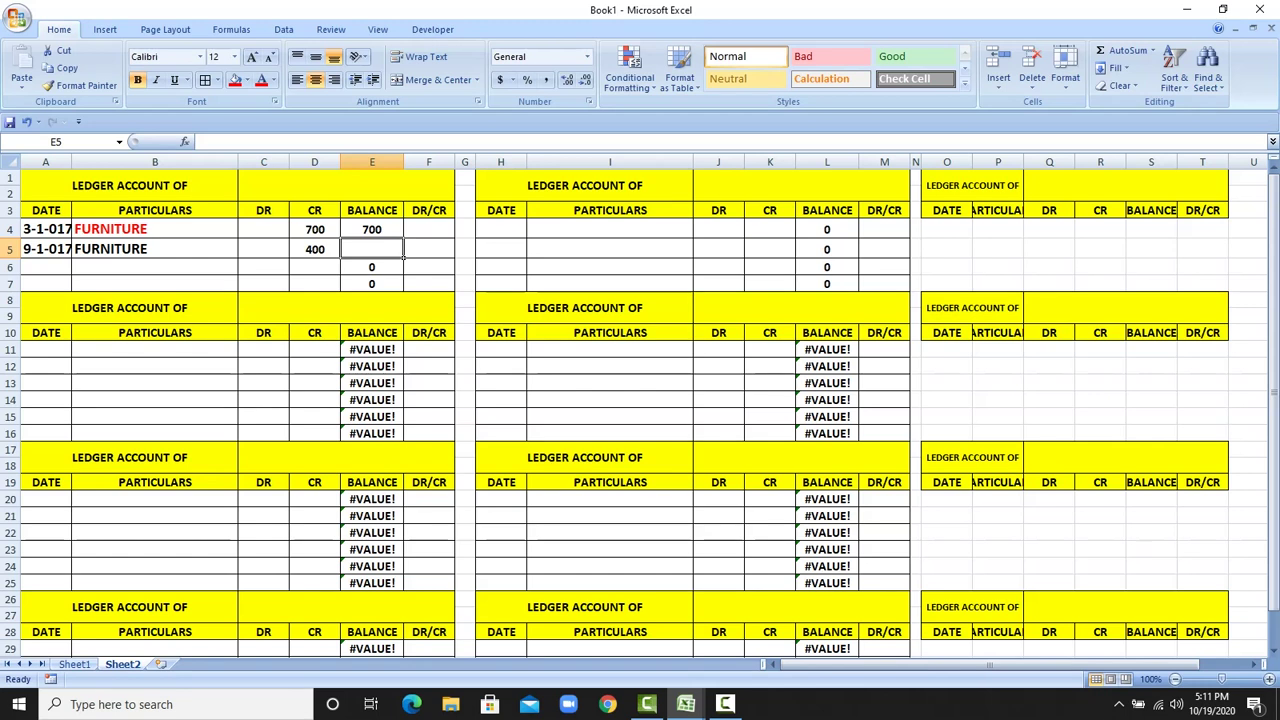
- Enter 1100 as the balance in E5 of the first ledger account
text(1100)
key(Return)
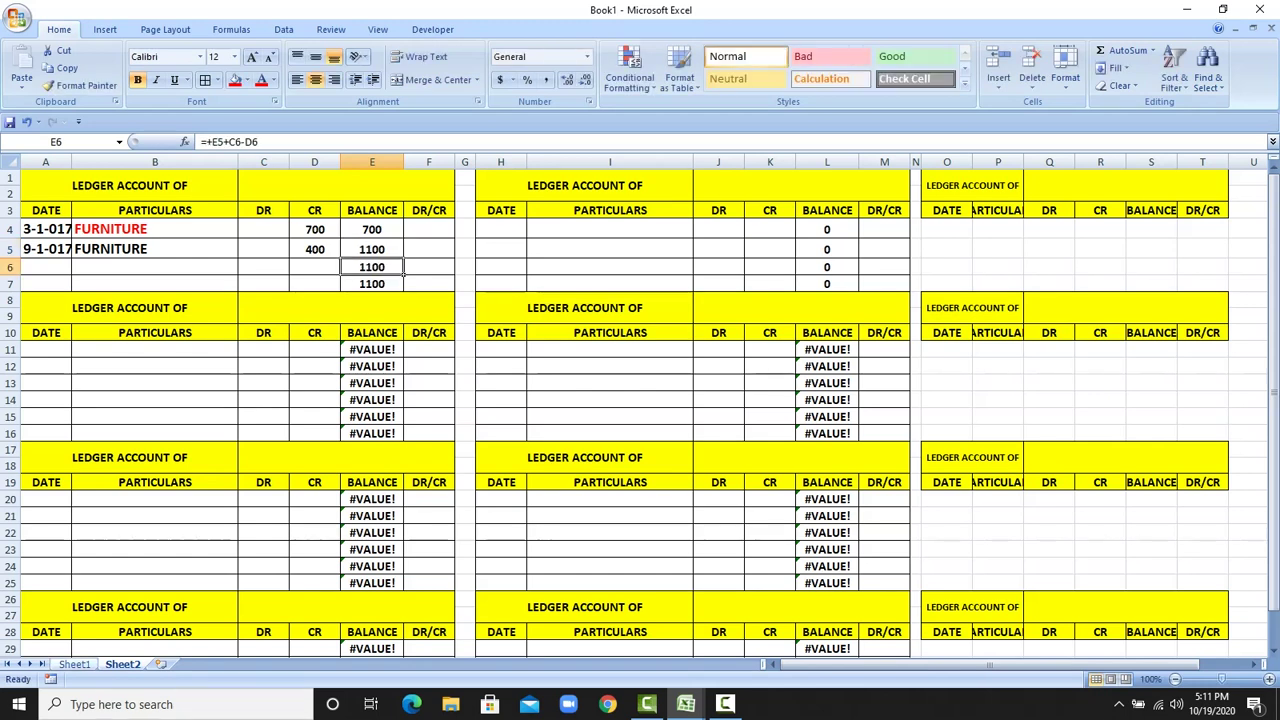
- Try to copy the two furniture payments from the Sheet1 cash book into the Sheet2 ledger's DR column, starting at C6
key(ctrl+Page_Up)
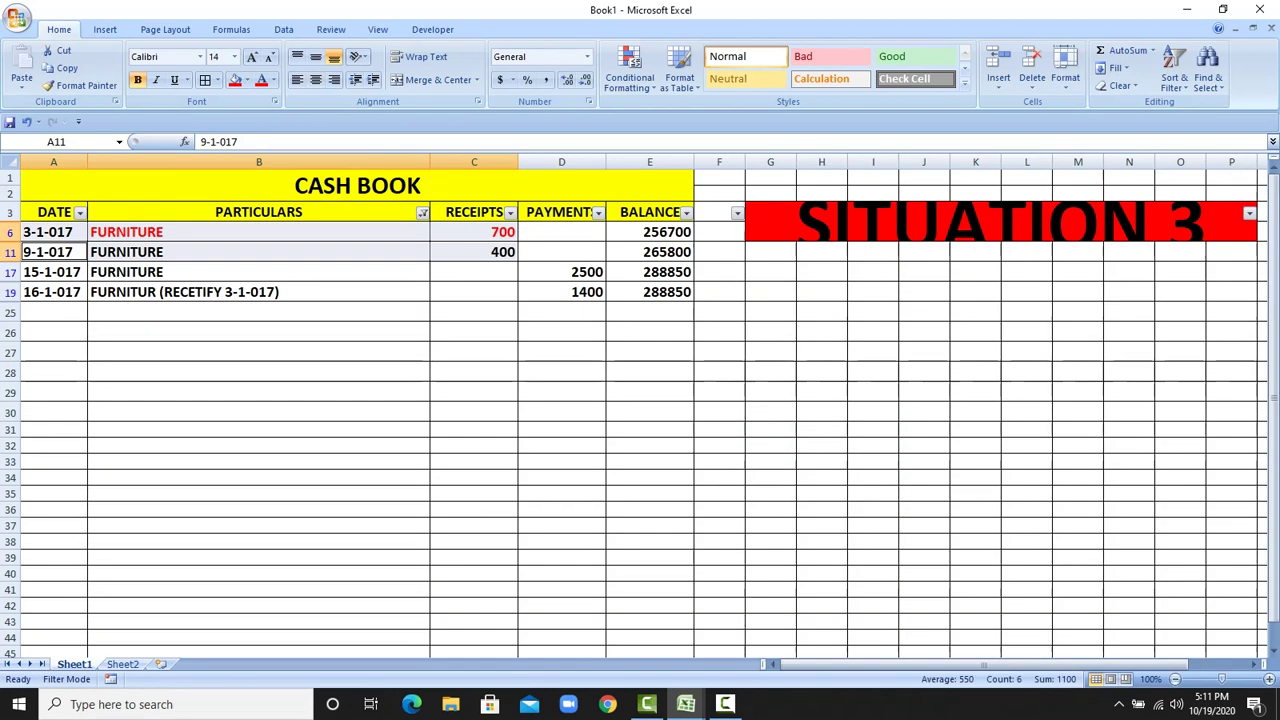
click(562, 272)
drag(561, 272, 576, 291)
right_click(578, 290)
click(615, 313)
click(123, 664)
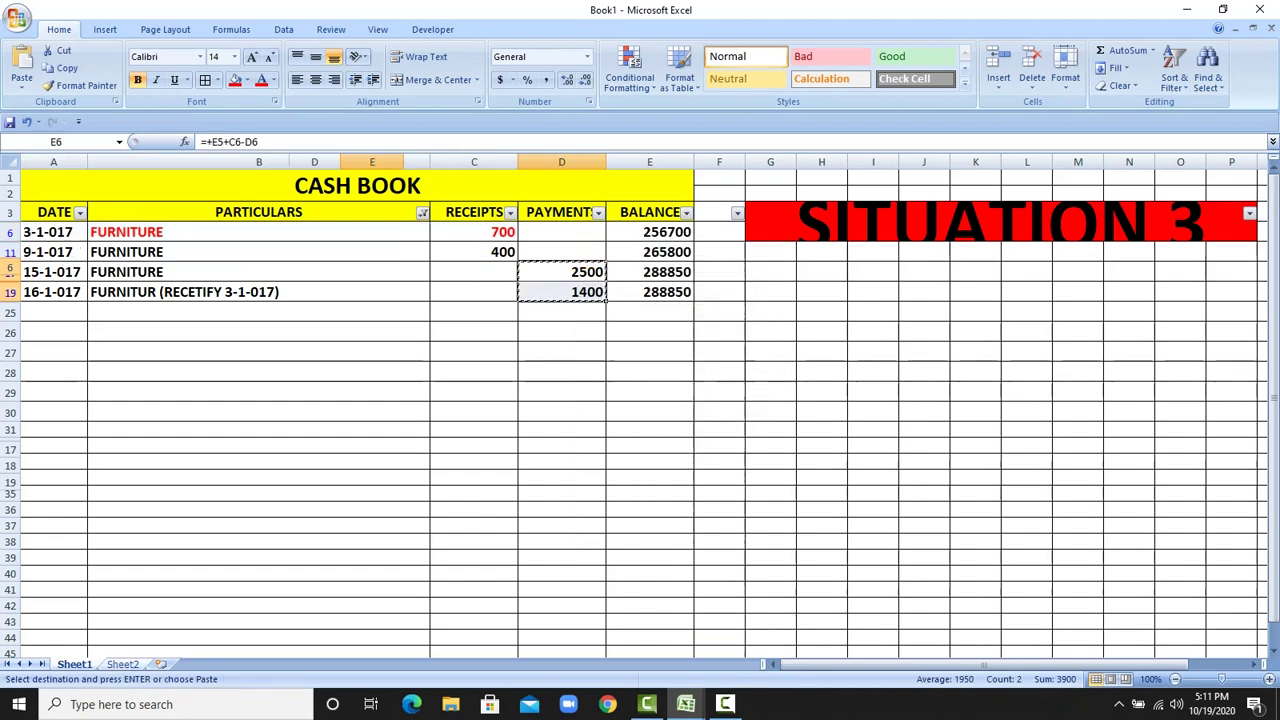
click(272, 266)
right_click(276, 266)
click(313, 310)
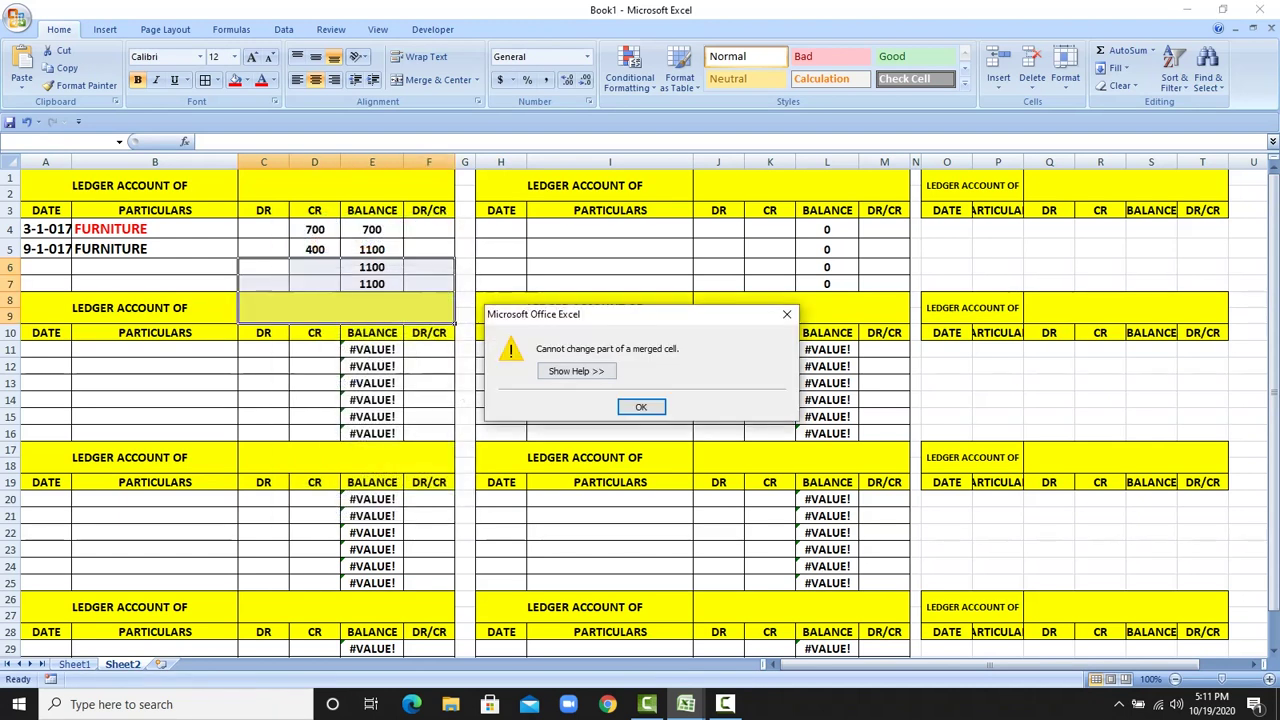
click(643, 406)
- Enter the furniture payments from the cash book in the DR column, with 2500 in C6 and 1400 in C7
click(286, 267)
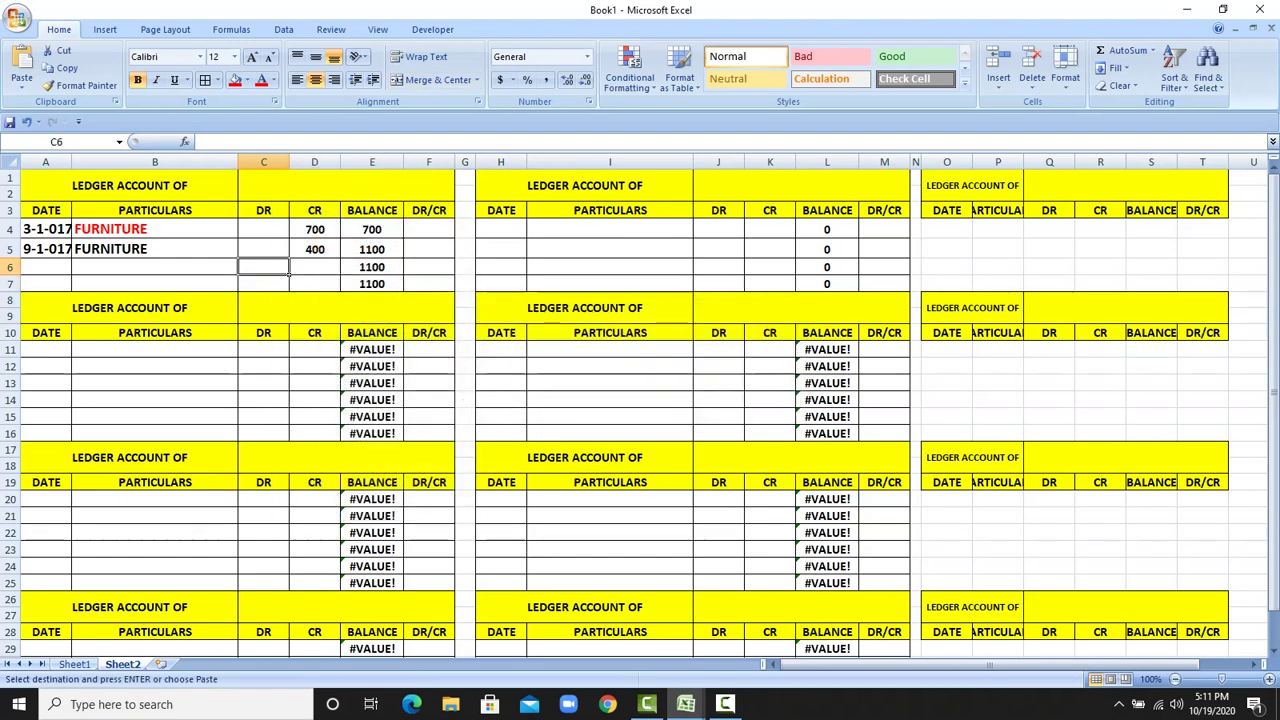
text(2500)
key(Return)
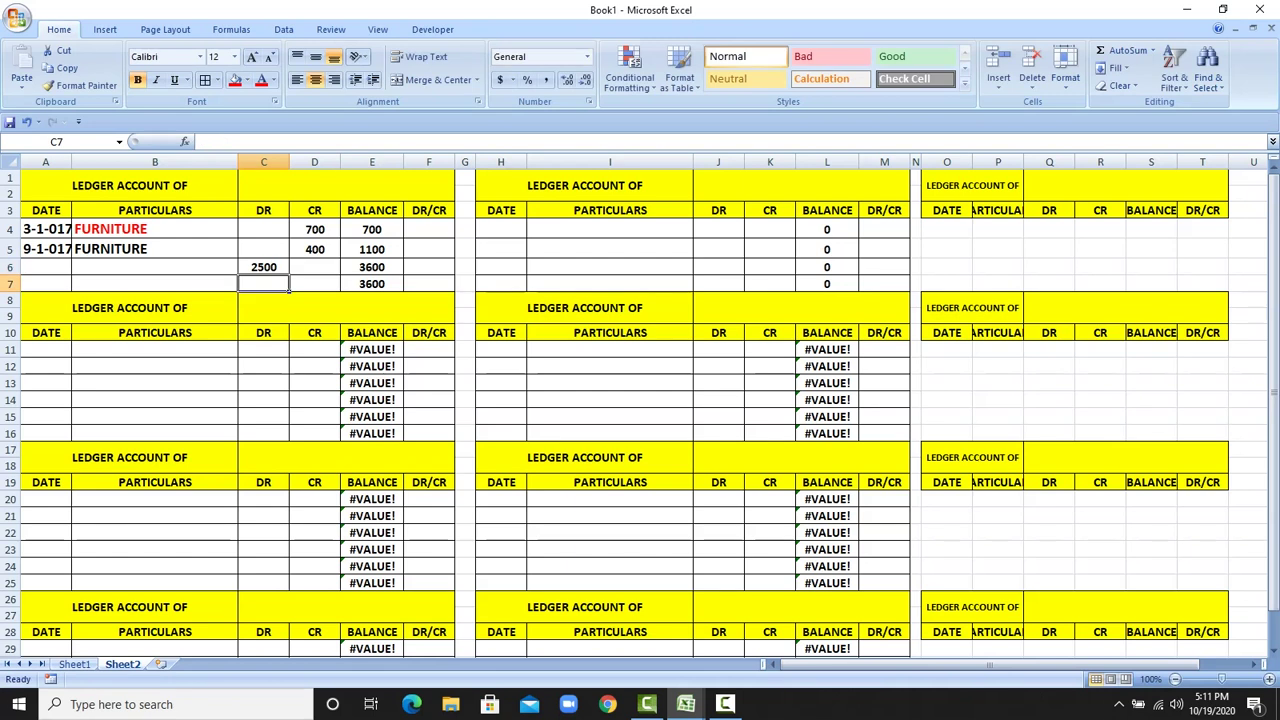
click(74, 664)
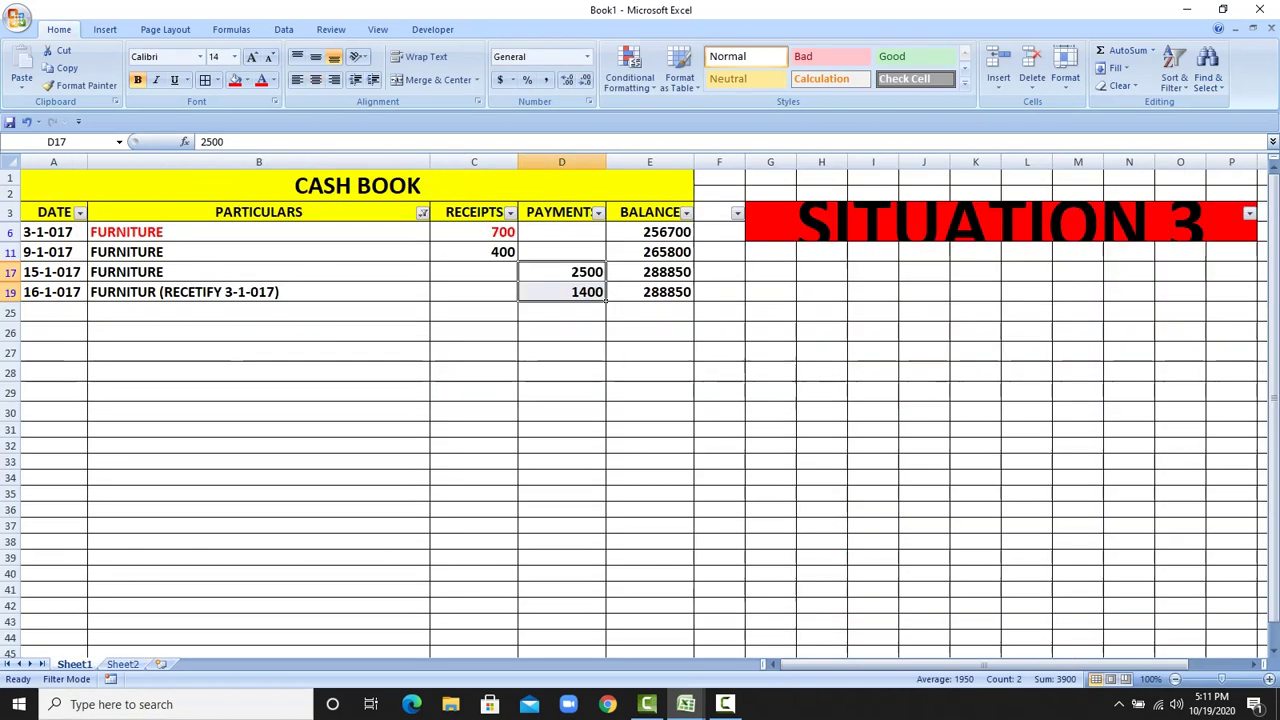
click(123, 664)
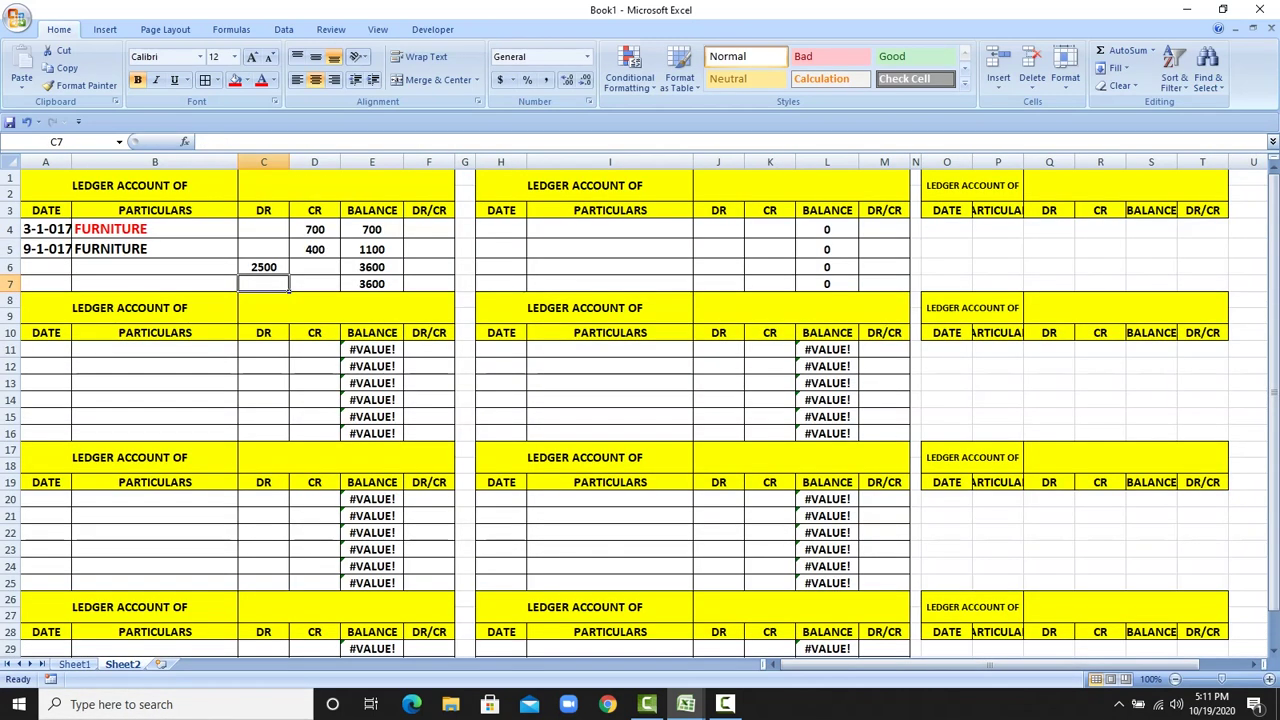
text(1400)
key(Return)
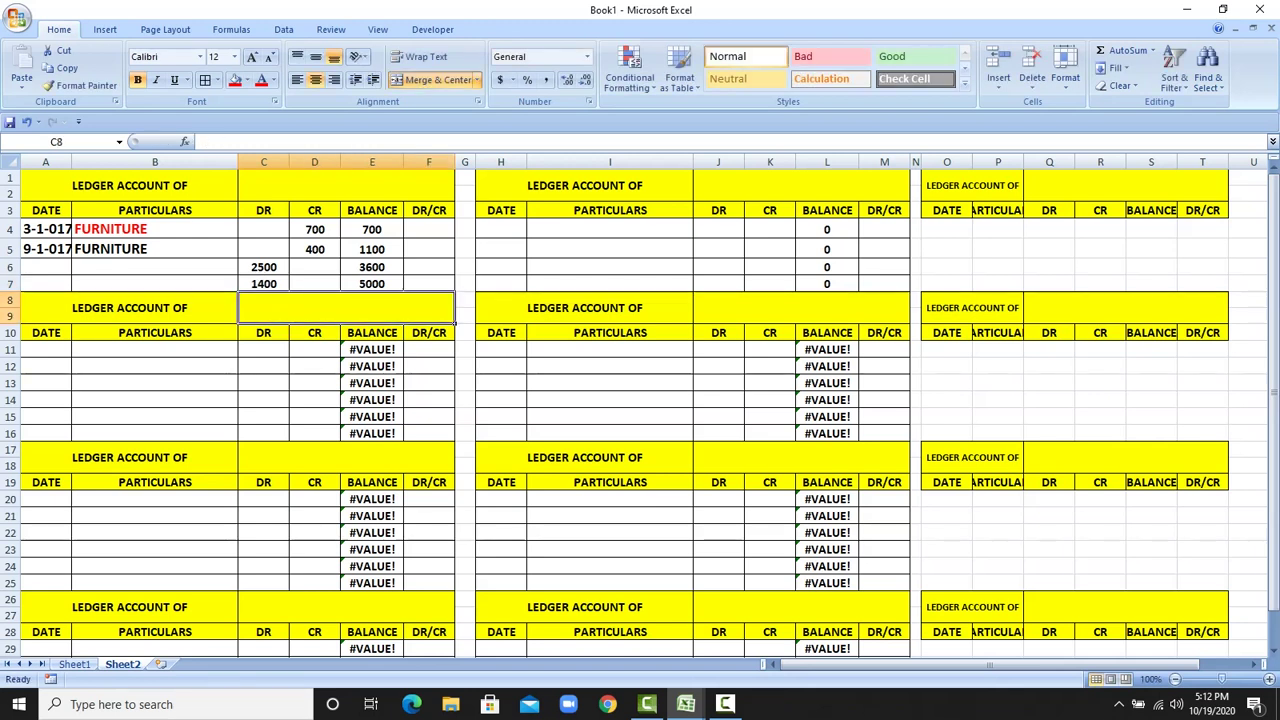
- Mark the first two furniture balances as CR in F4 and F5
click(429, 229)
text(CR)
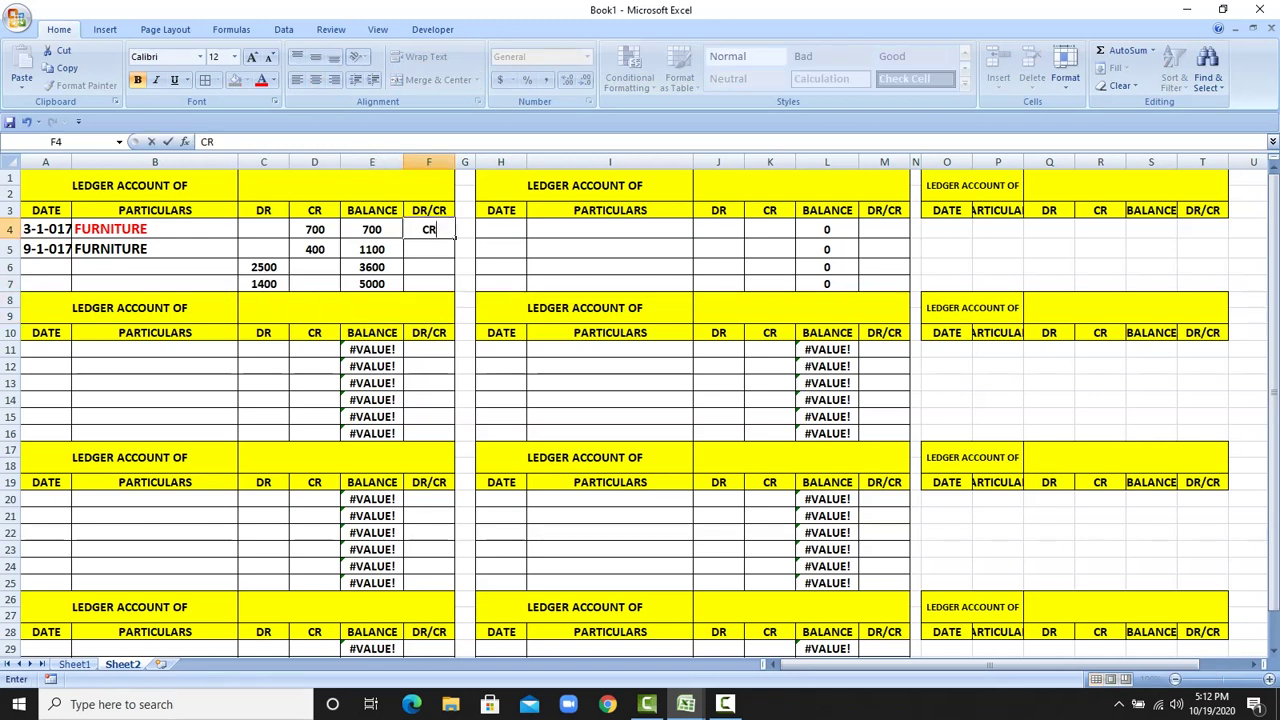
key(Return)
text(CR)
key(Return)
key(Return)
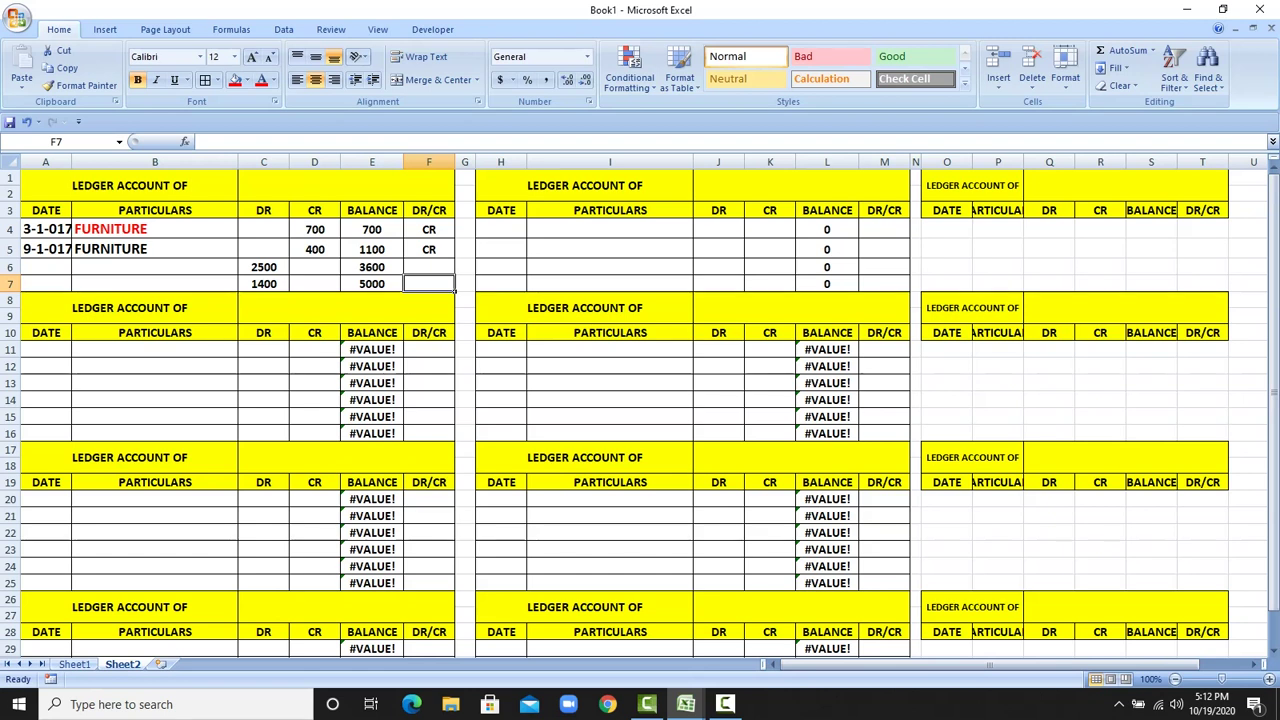
- Replace the balance formula in E6 with +C6-E5 so the previous balance is subtracted from the debit
click(429, 267)
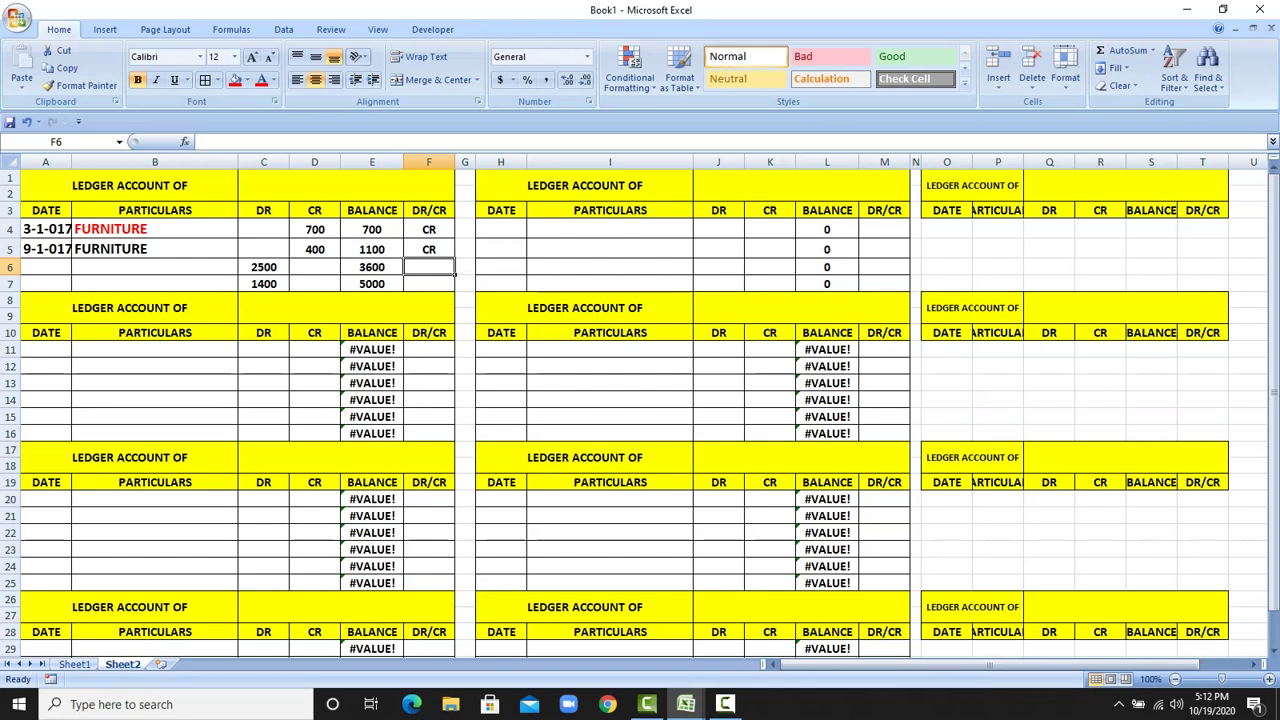
click(372, 267)
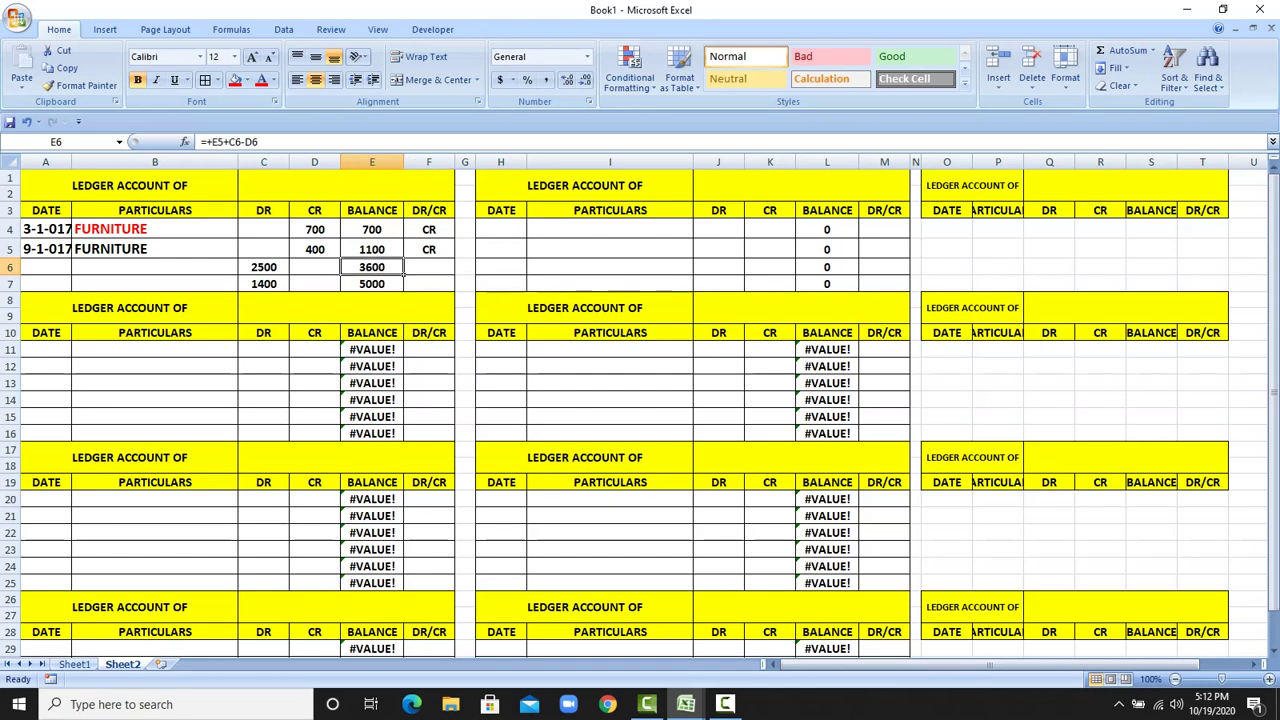
text(+)
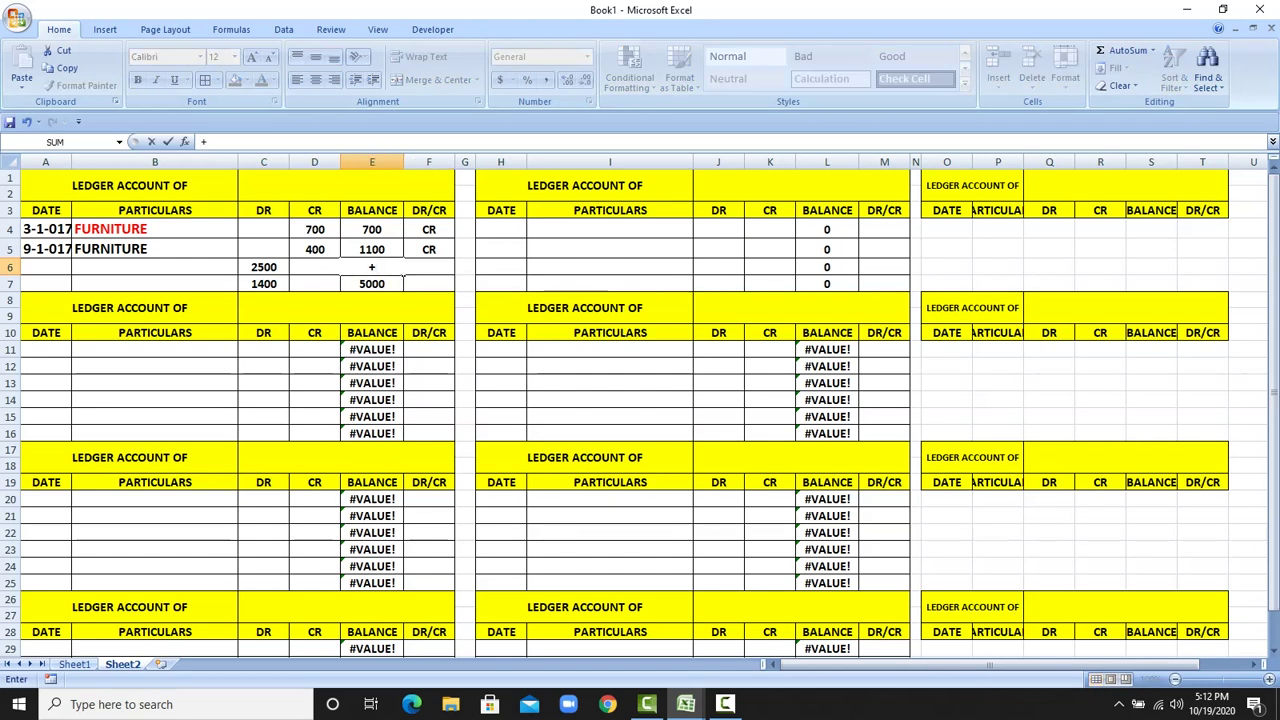
text(-)
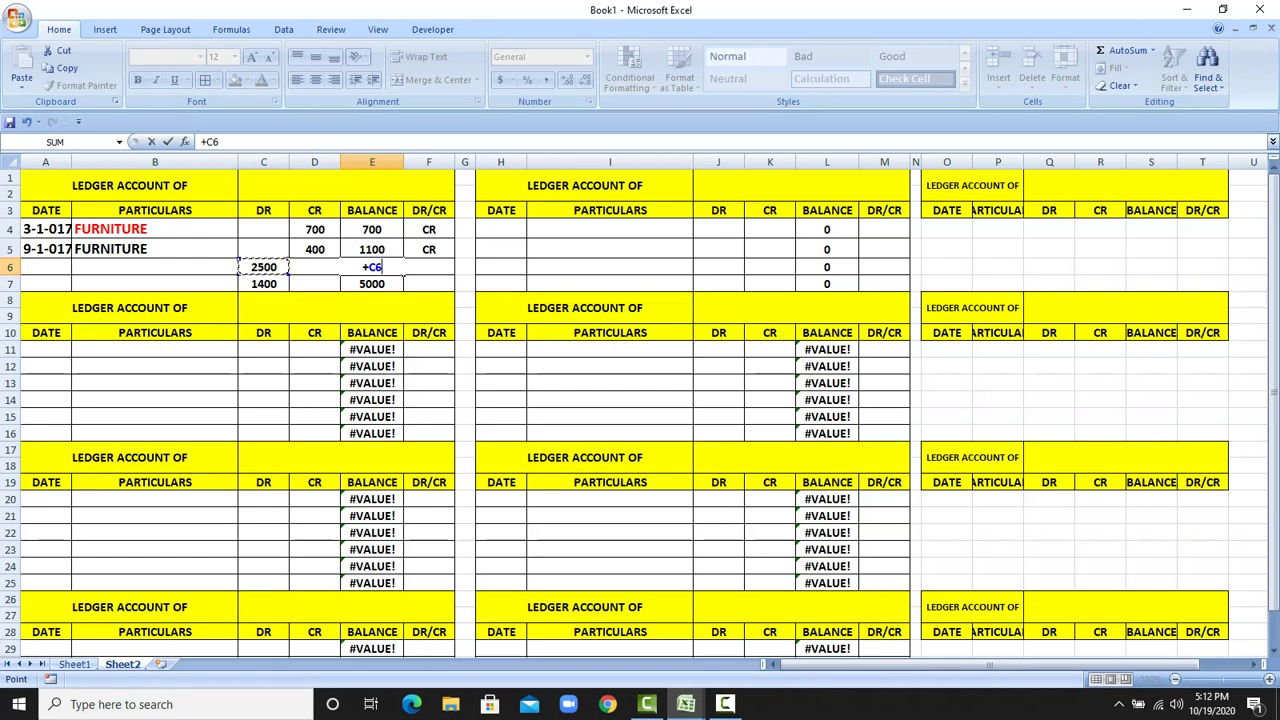
key(Up)
key(Return)
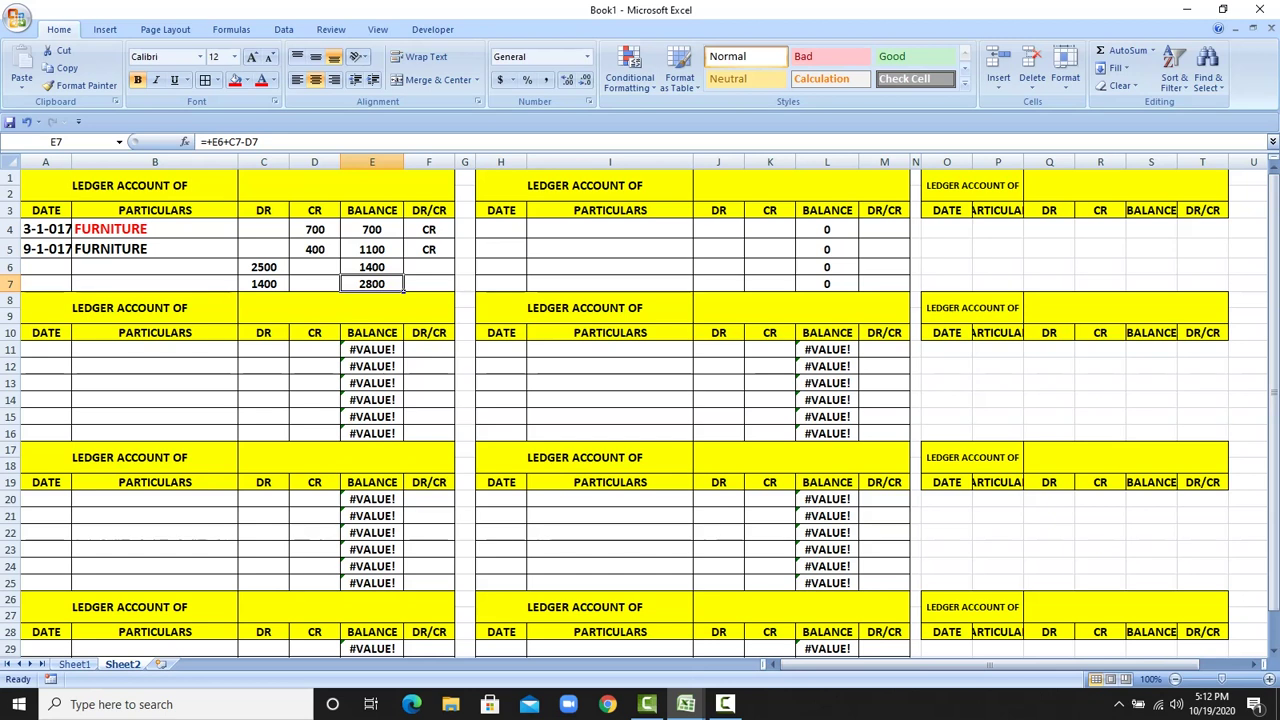
- Check the sum of the DR amounts in C6:C7 and enter 3900 as the balance in E7
click(264, 267)
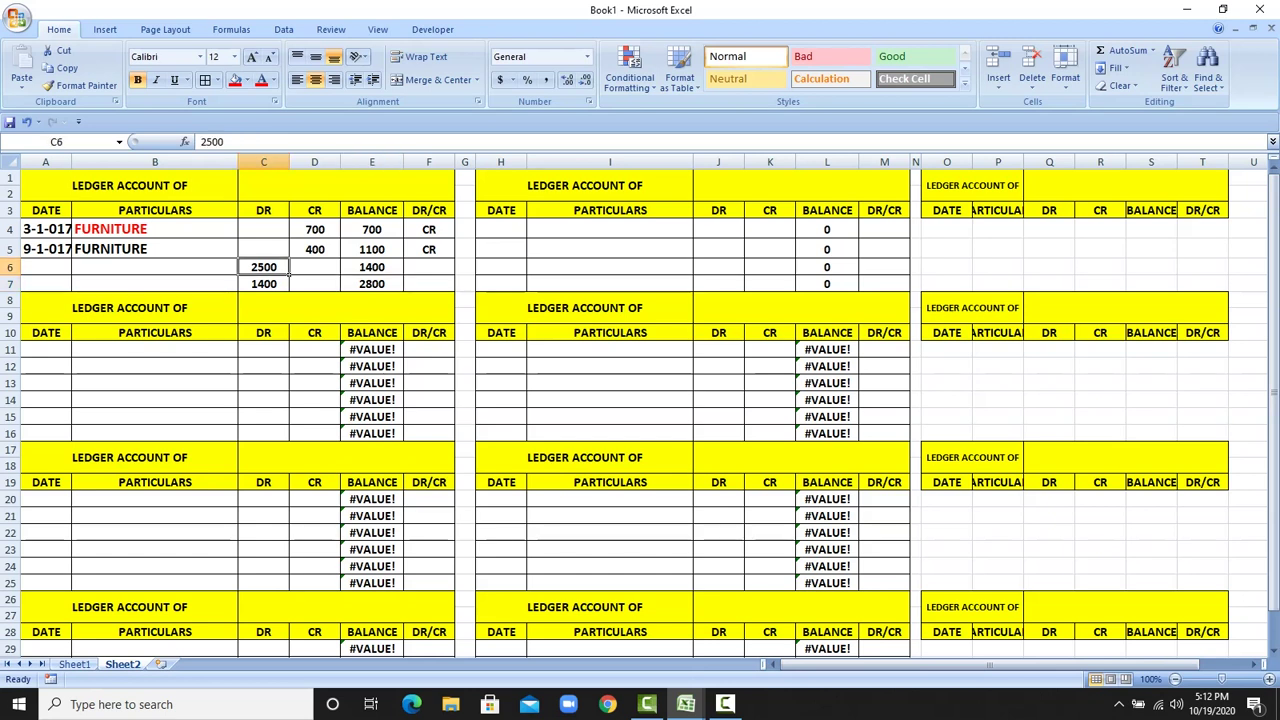
key(shift+Down)
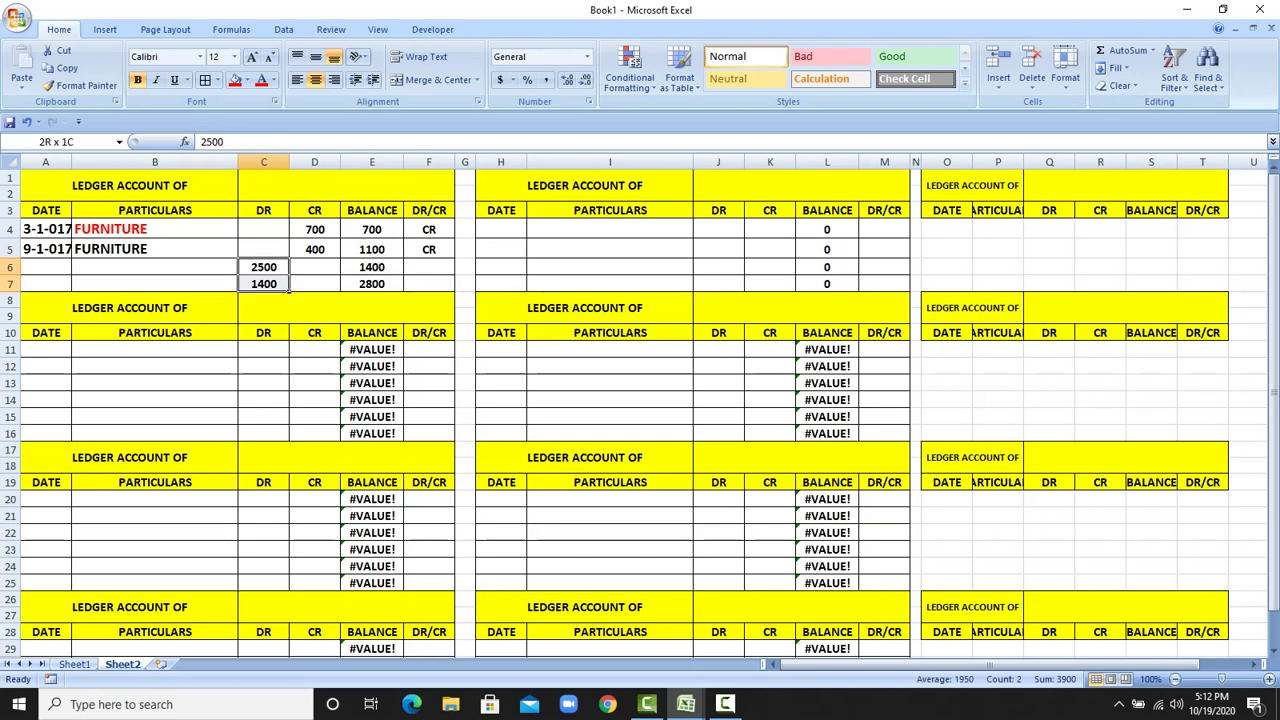
click(372, 284)
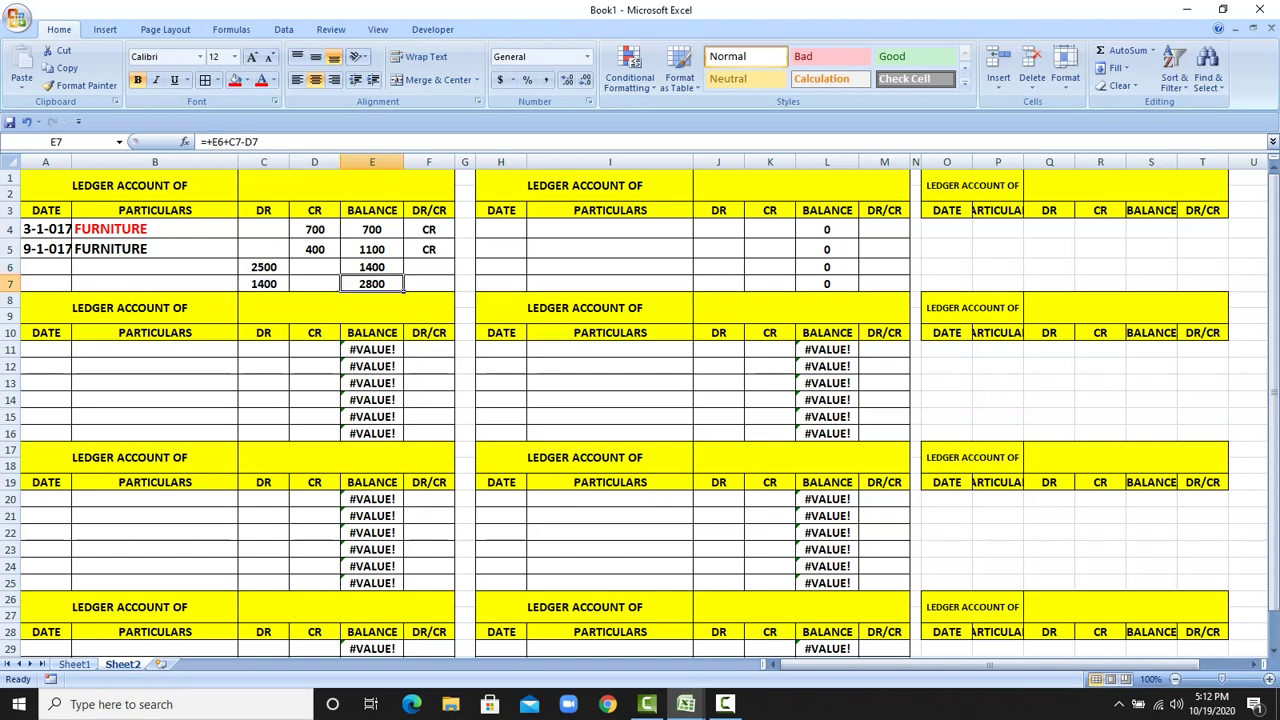
text(3900)
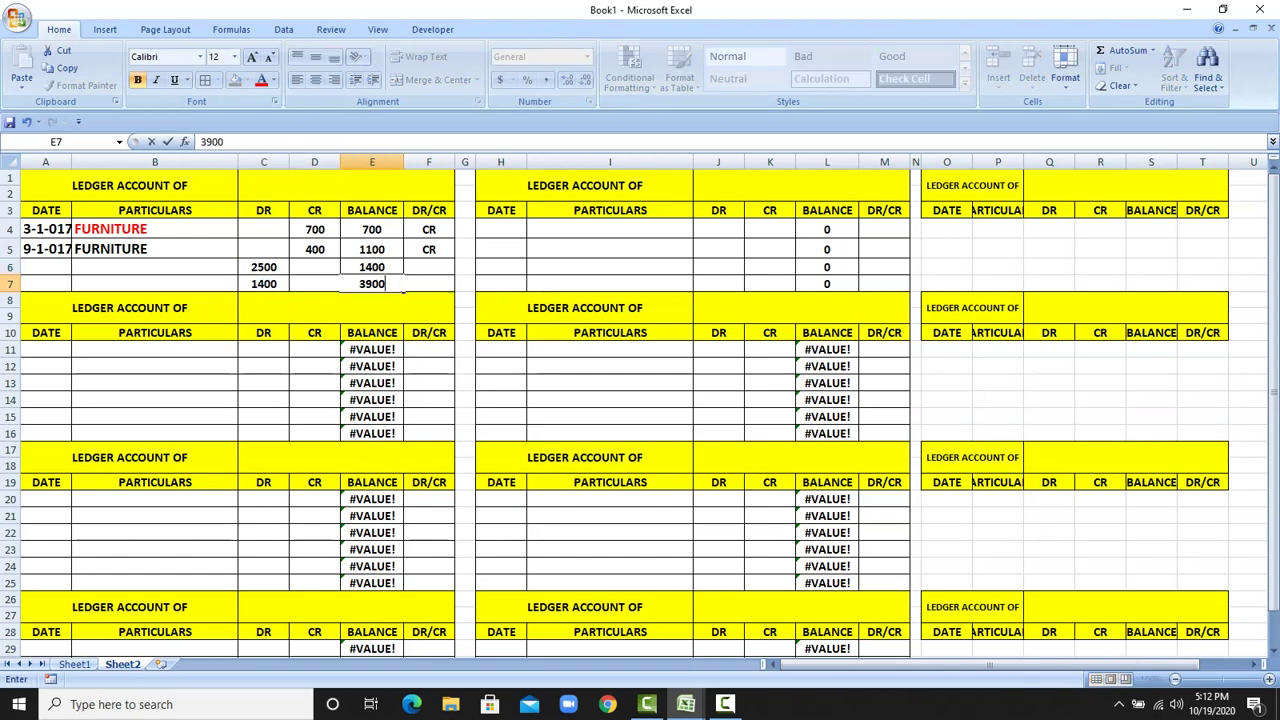
key(Return)
text(\)
- Mark the last two furniture balances as DR in F6 and F7
click(452, 268)
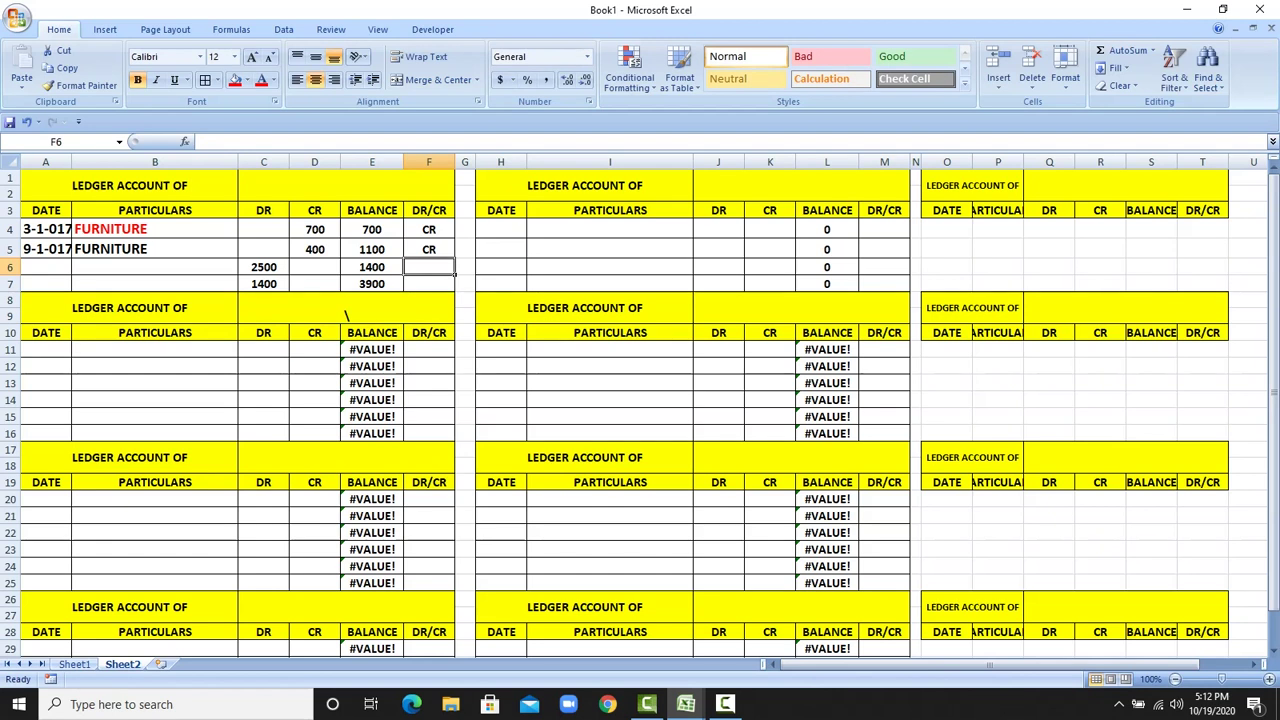
text(DR/)
key(BackSpace)
key(BackSpace)
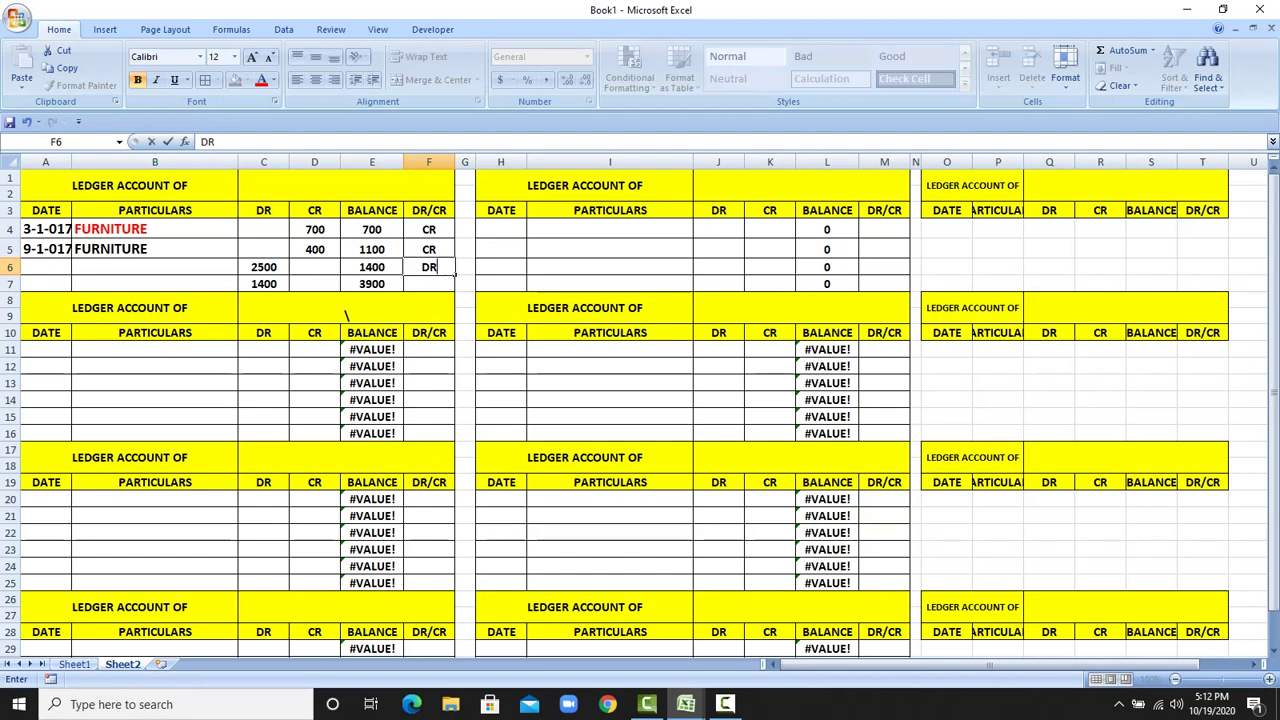
key(Return)
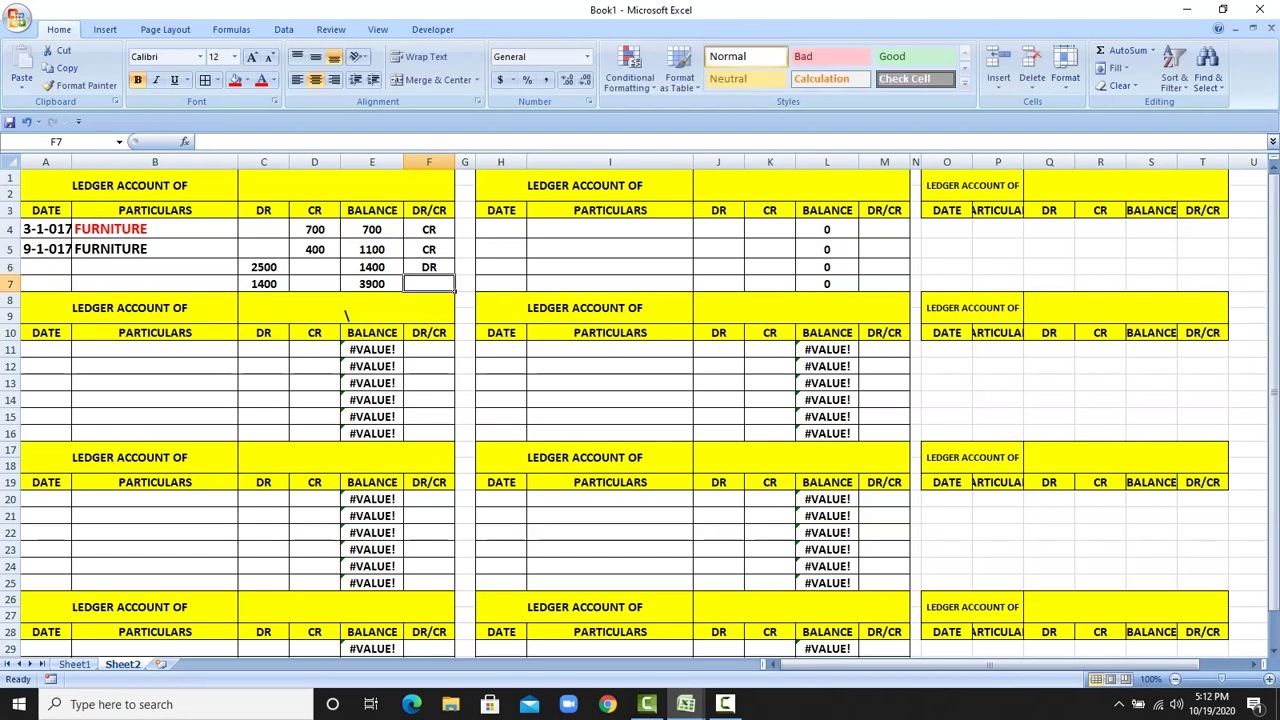
text(DR)
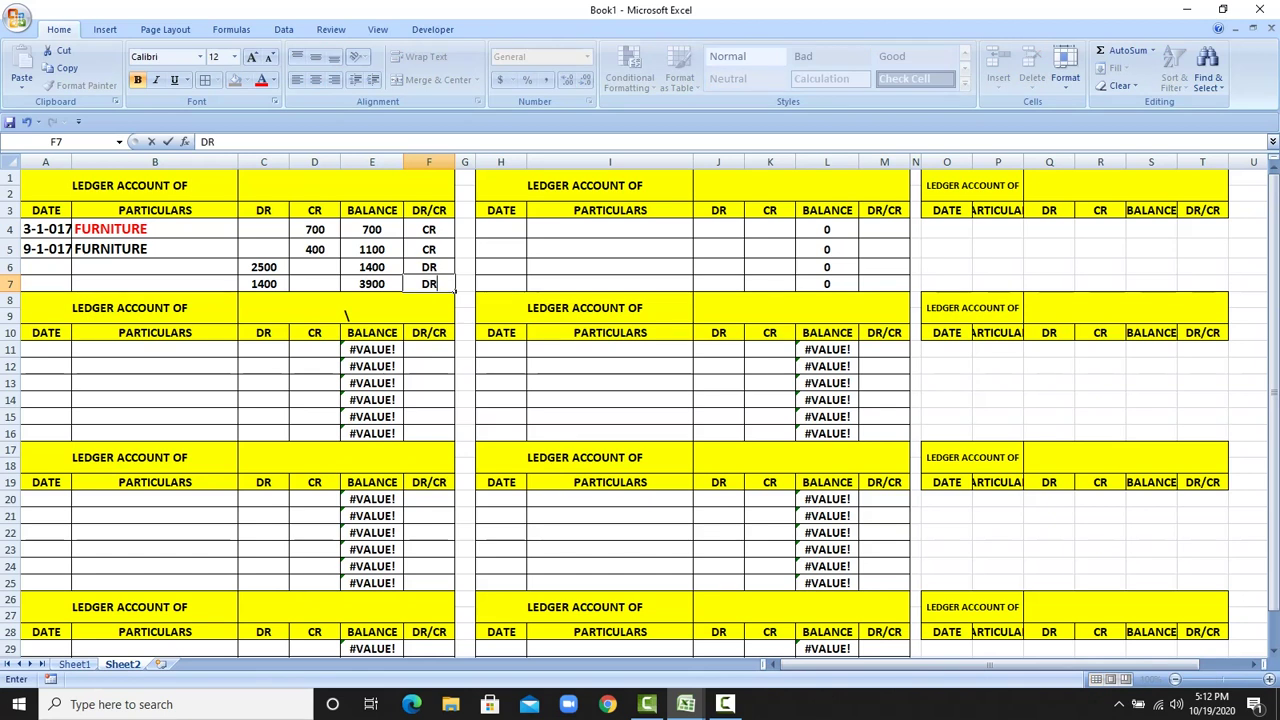
click(501, 267)
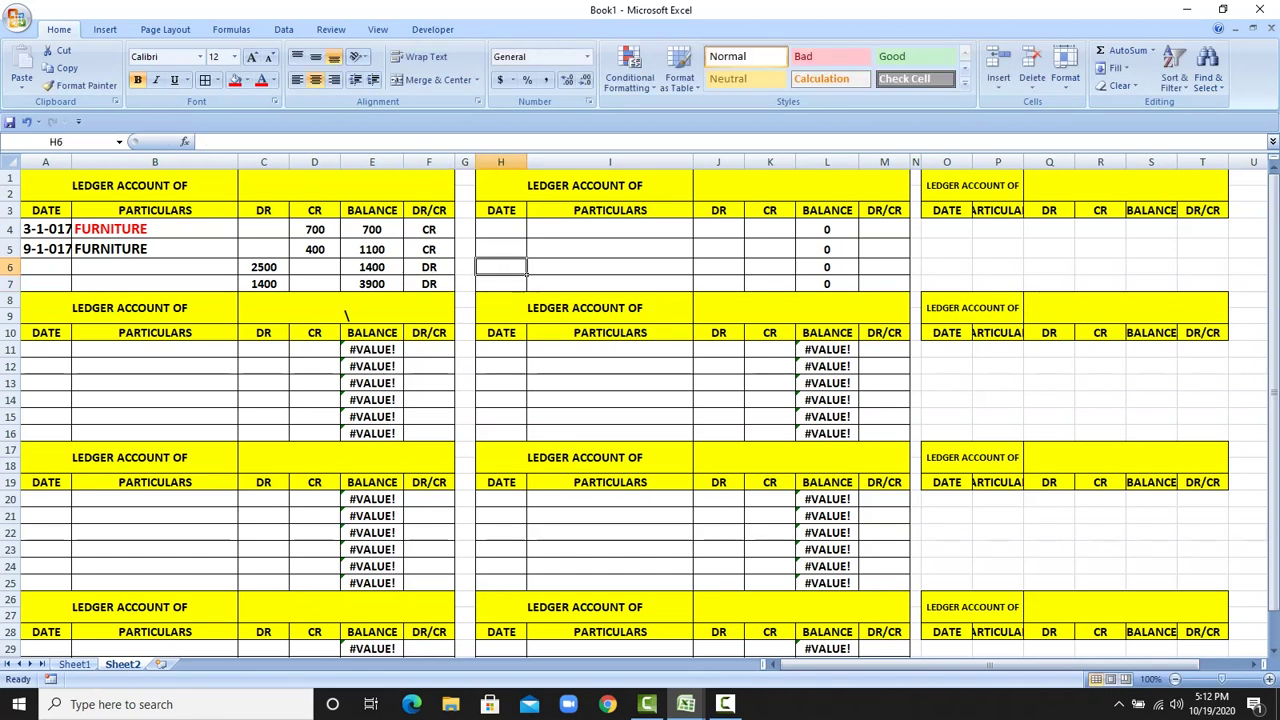
- Title the first ledger account FURNITURE in the merged cell C1 and center the title vertically
click(346, 186)
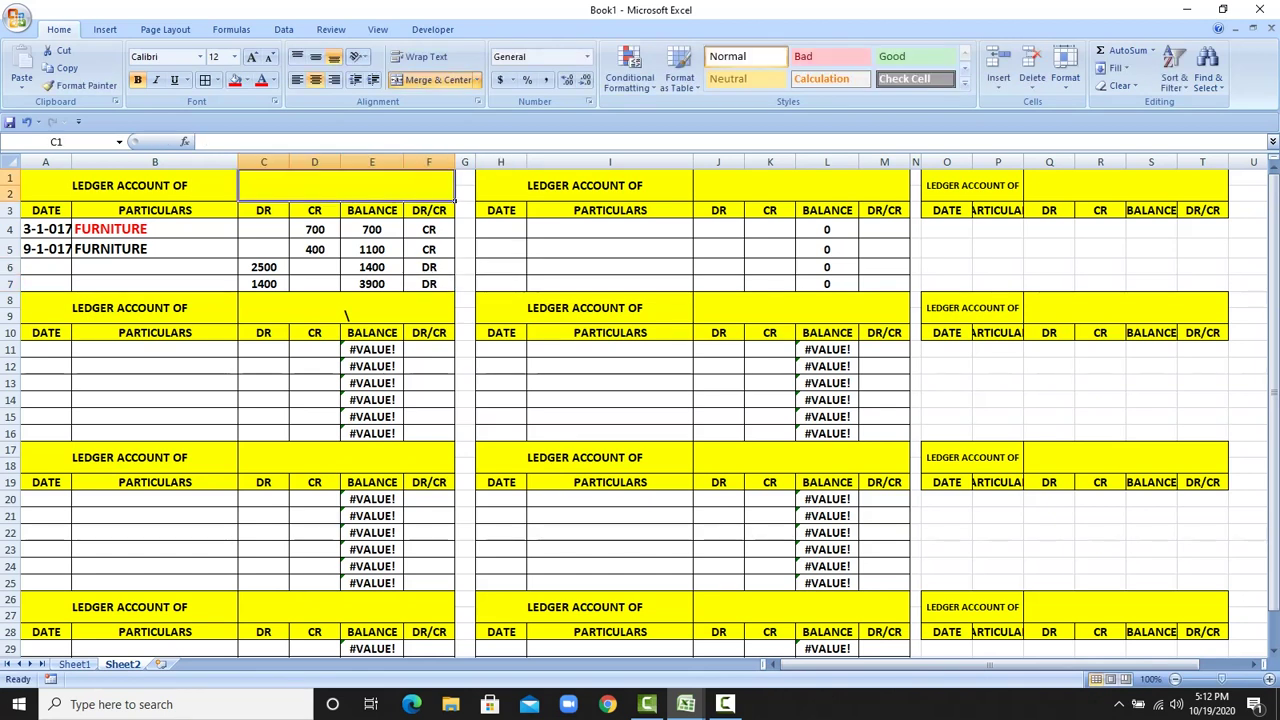
text(FURN)
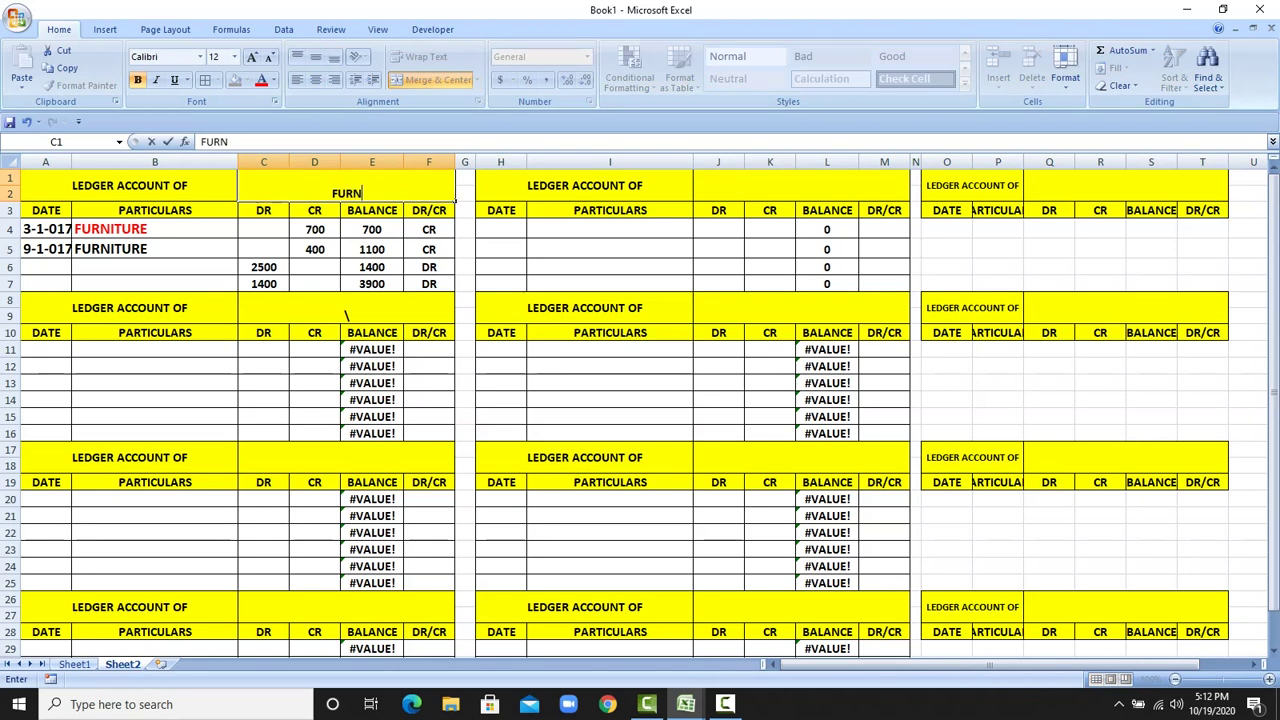
text(ITURE)
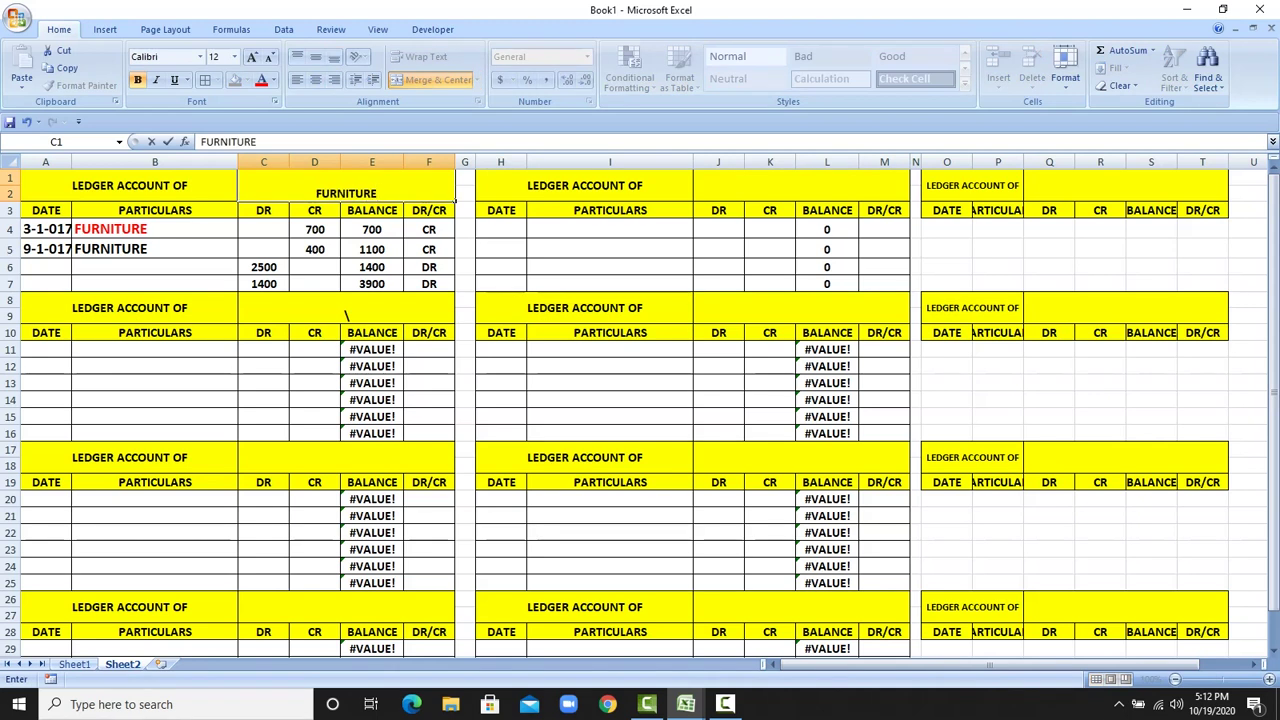
key(Return)
key(Up)
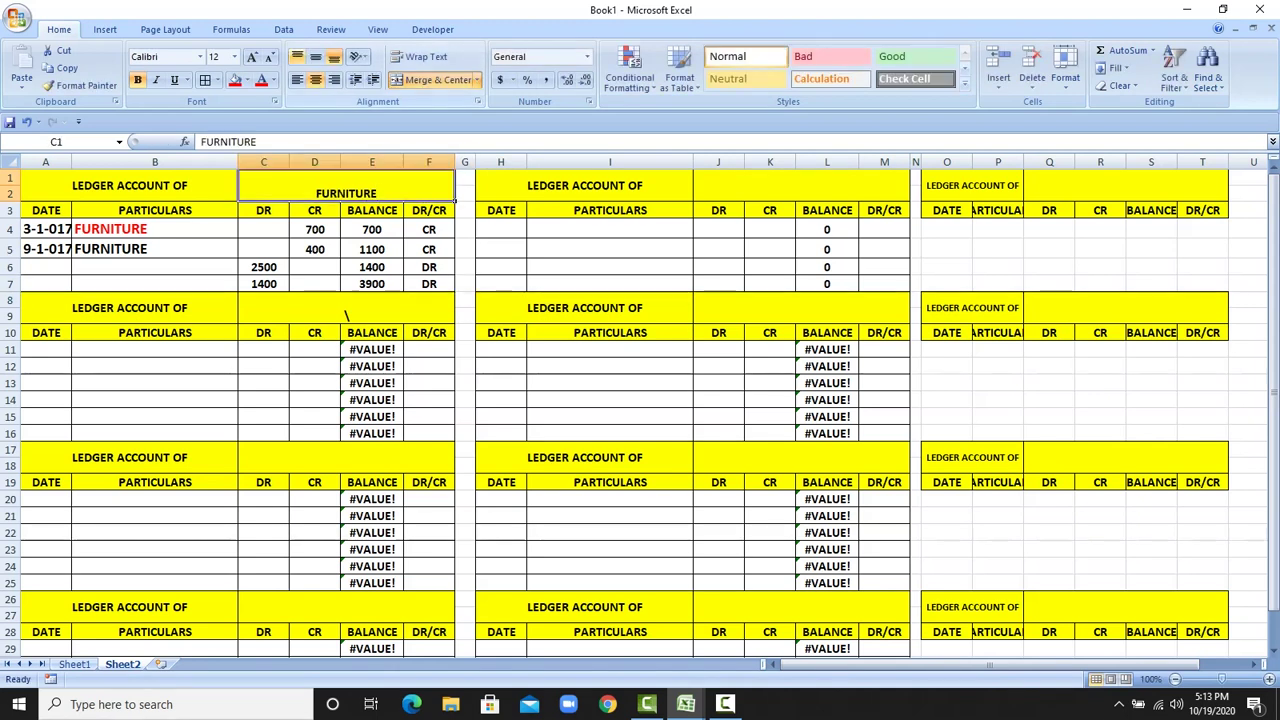
click(315, 56)
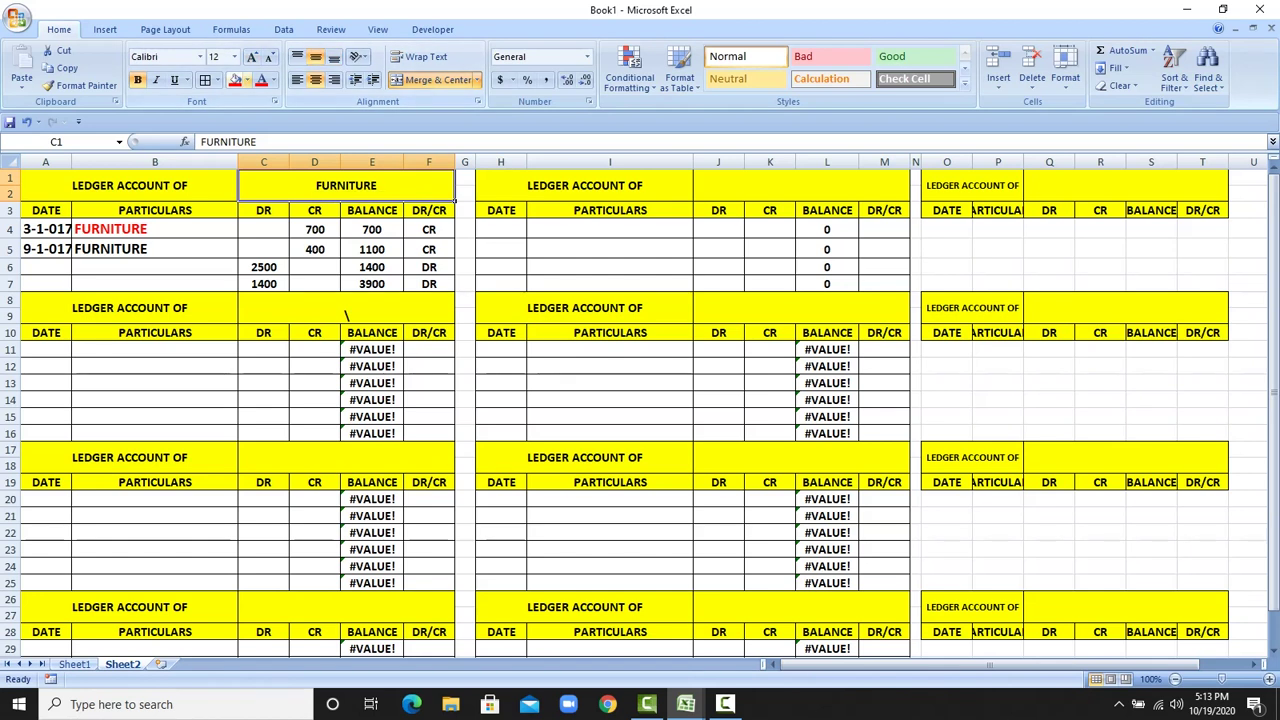
- Enlarge the FURNITURE title of the first ledger account to font size 18
click(252, 56)
click(252, 56)
click(252, 56)
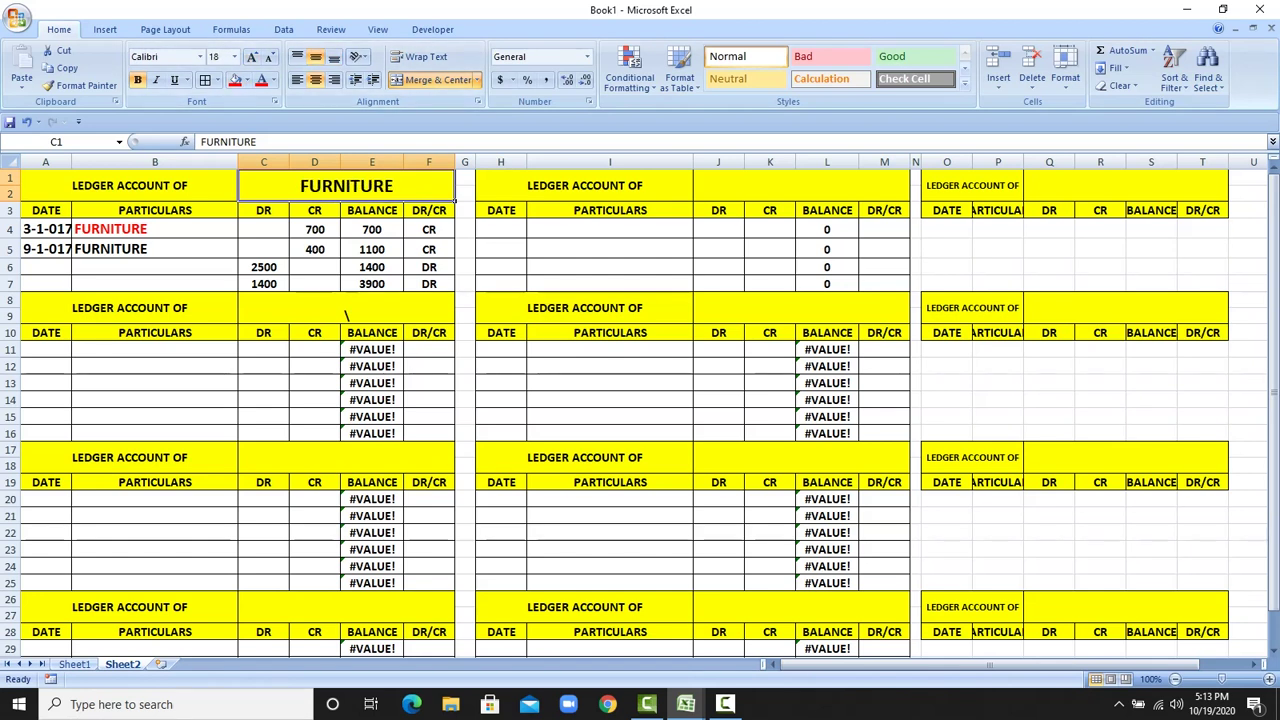
click(372, 284)
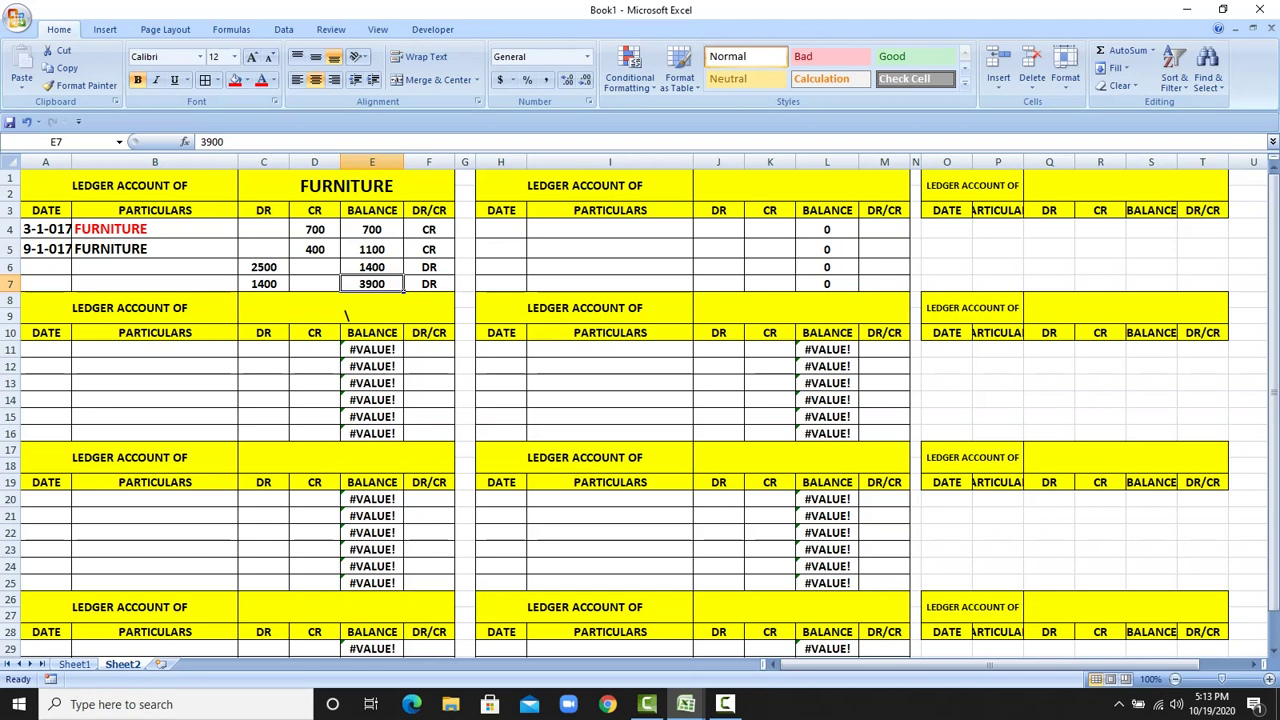
- Filter the PARTICULARS column of Sheet1's cash book to only the two MACHINERY AND EQUIPMENT items, including the rectifying one
key(ctrl+Page_Up)
click(422, 212)
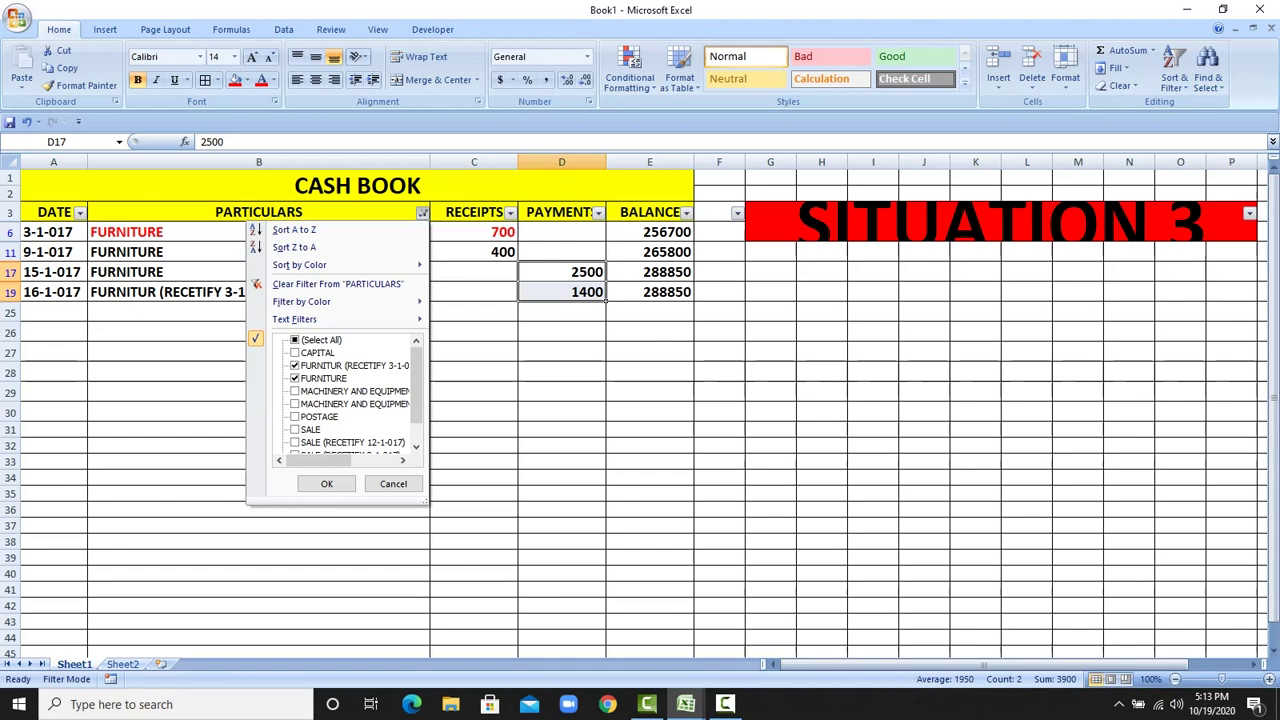
click(295, 391)
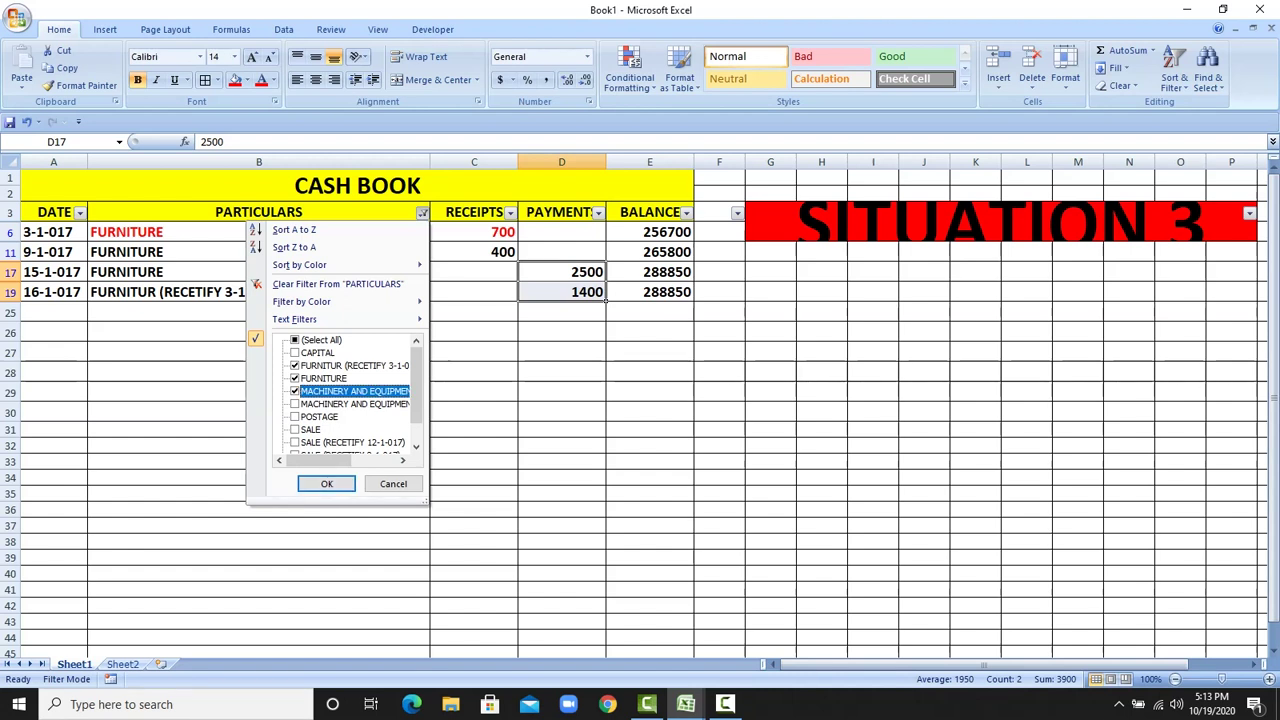
key(Down)
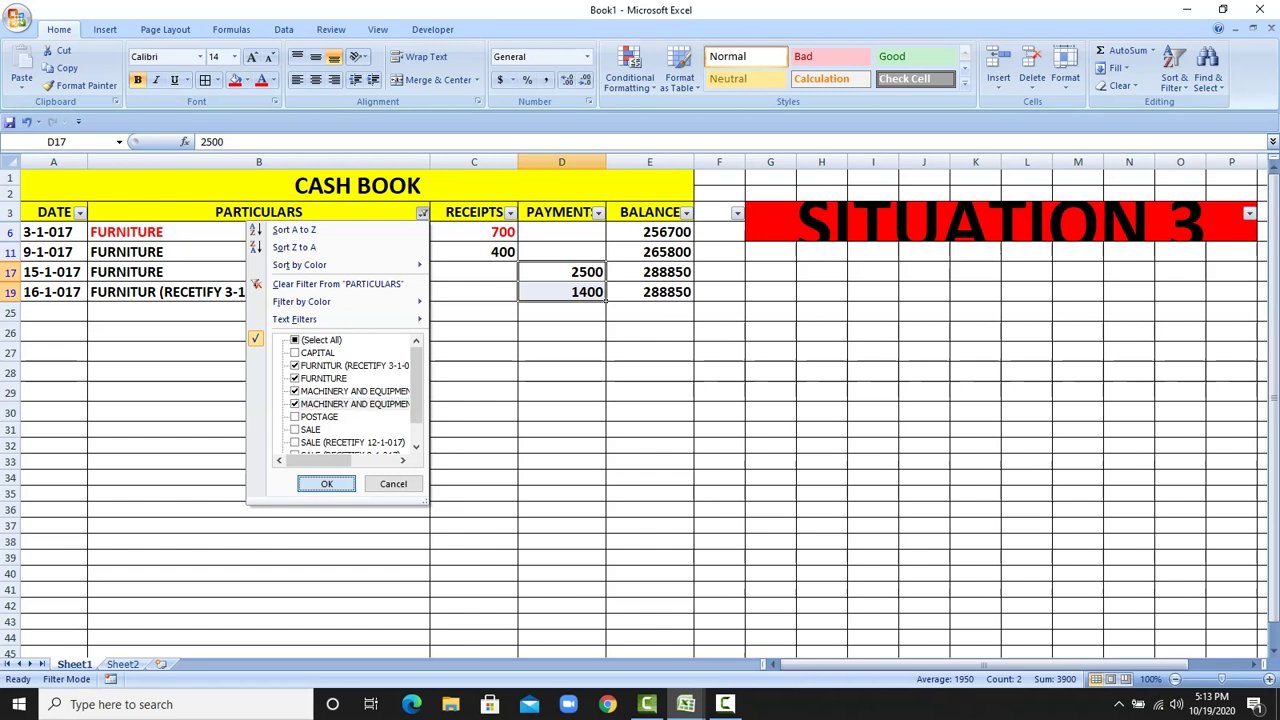
key(Return)
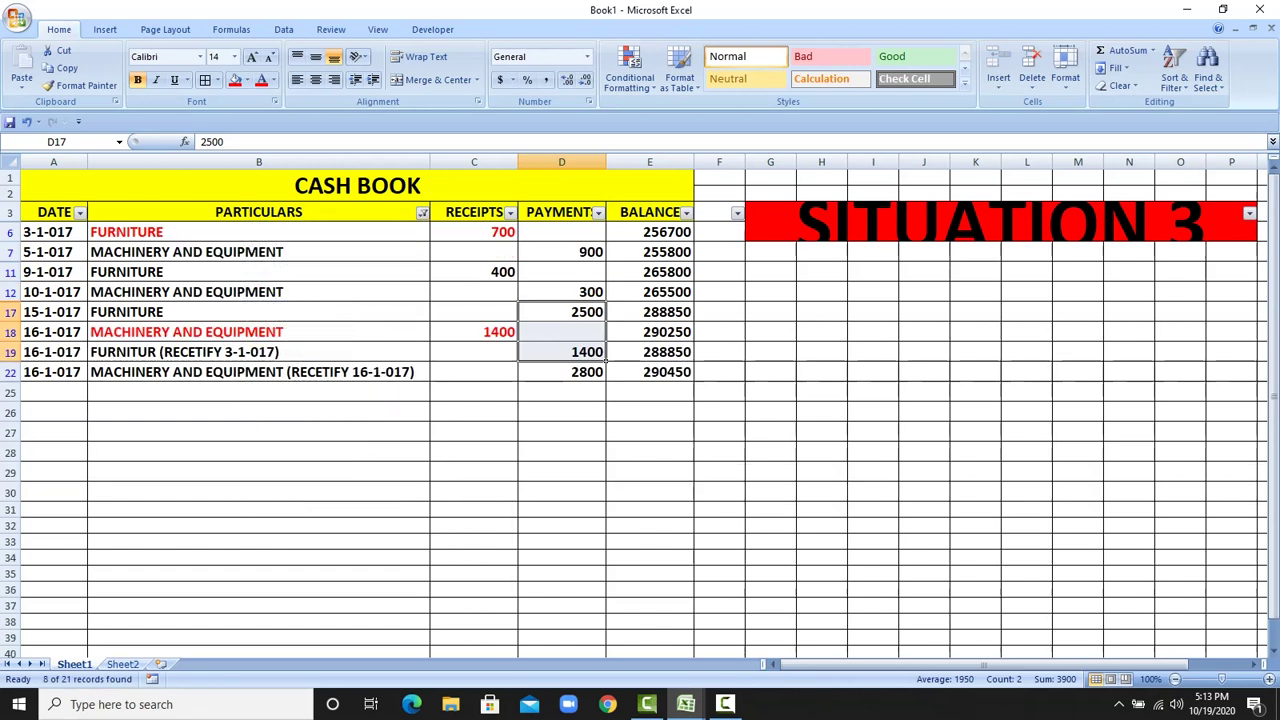
click(423, 213)
click(295, 340)
key(space)
click(295, 391)
click(295, 404)
click(326, 484)
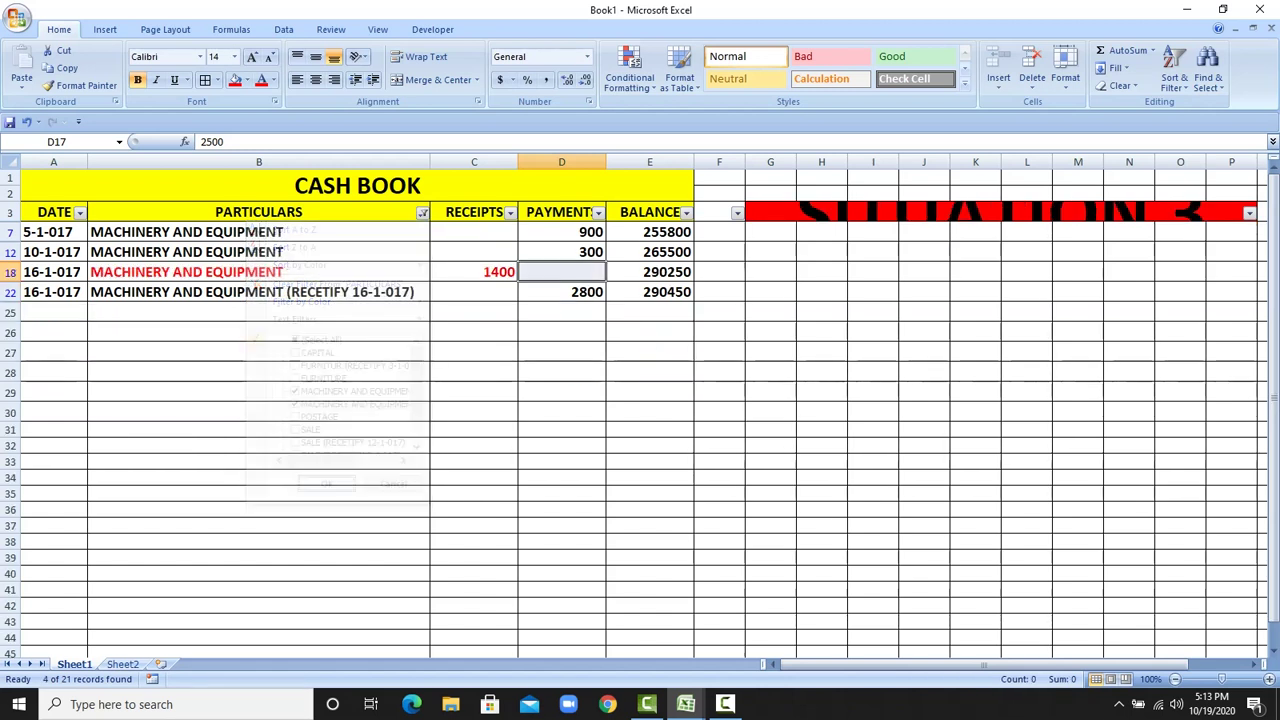
click(259, 412)
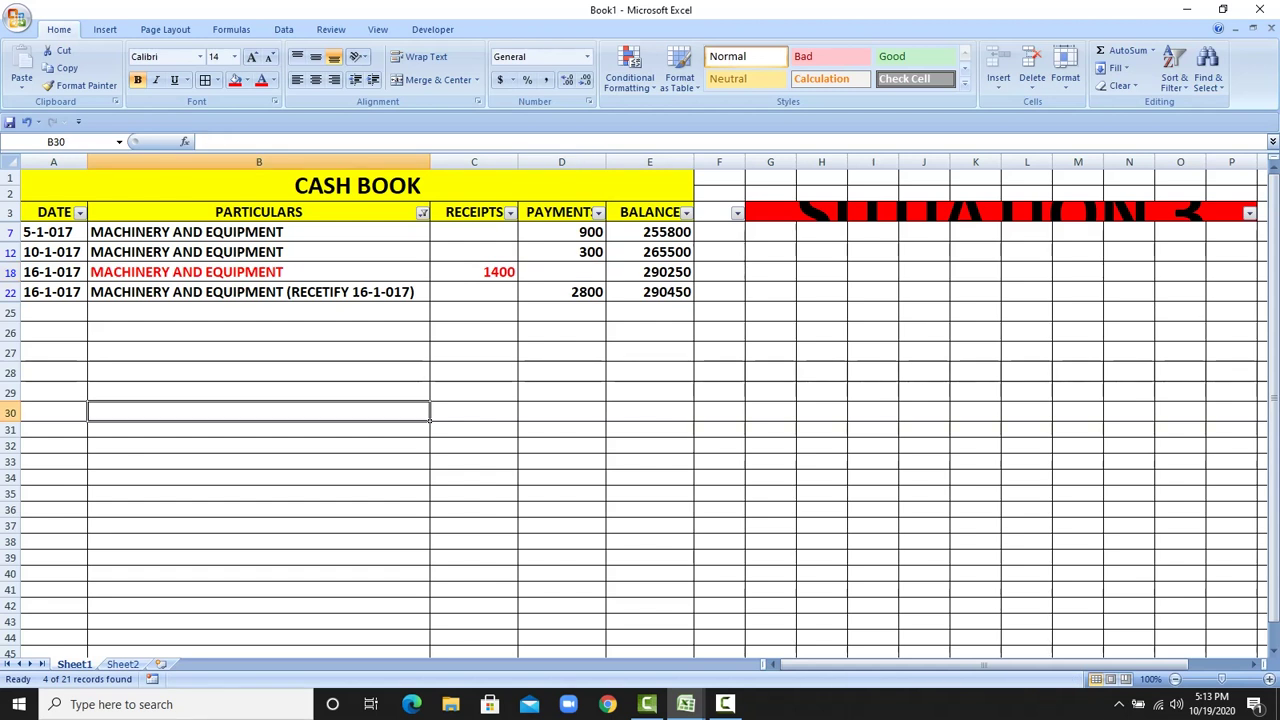
- Copy the dates of the four filtered machinery entries from the cash book's DATE column
drag(47, 232, 64, 290)
right_click(64, 290)
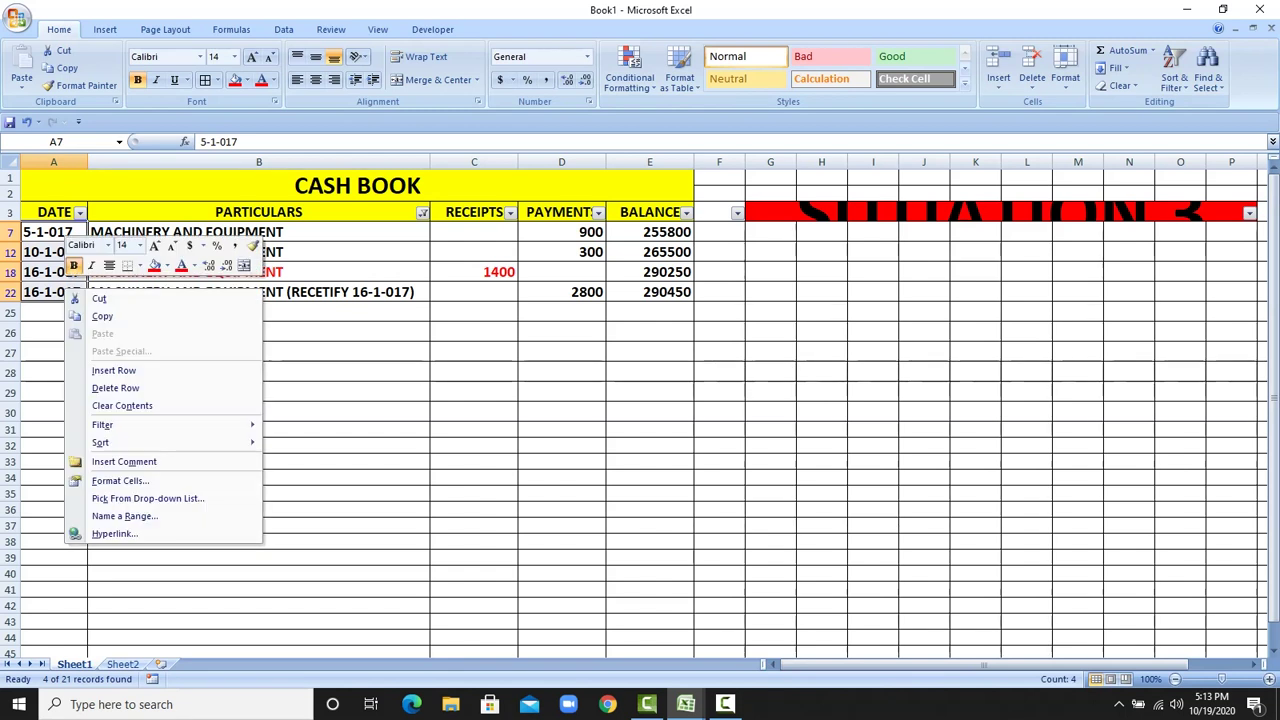
click(50, 232)
drag(50, 232, 64, 292)
right_click(64, 292)
click(100, 318)
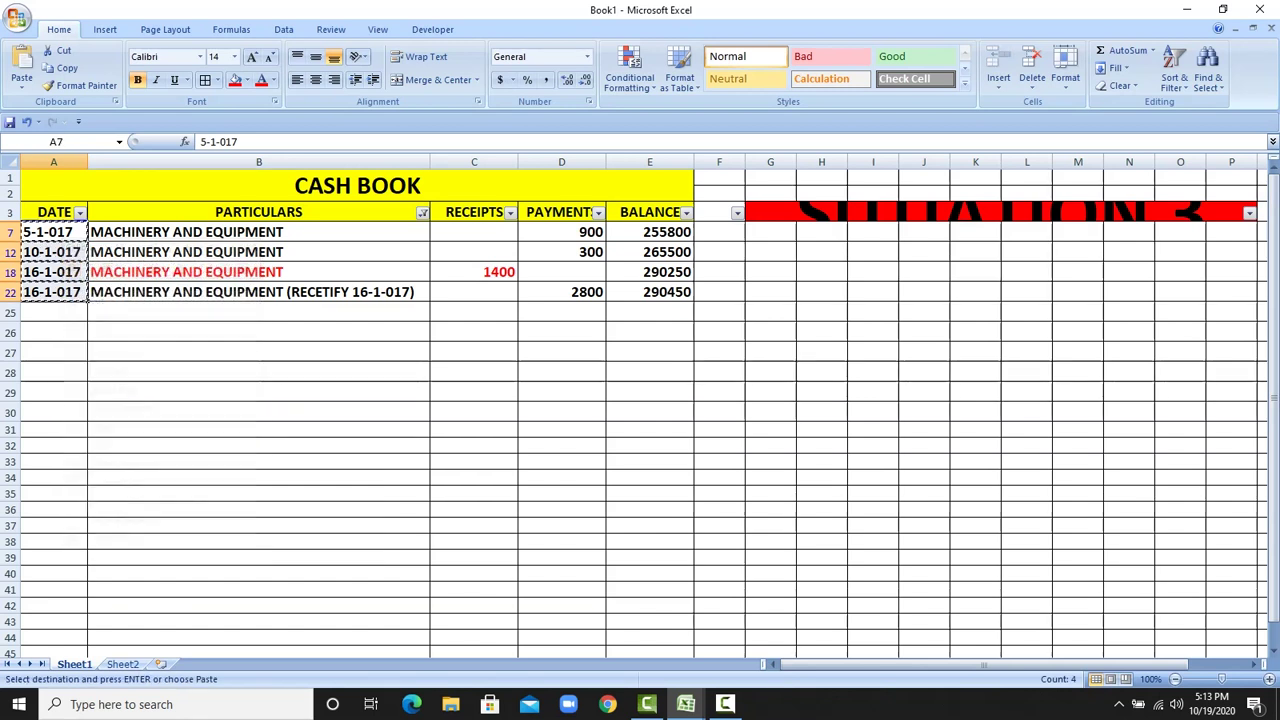
- Paste the copied dates into Sheet2's second ledger account from A11 and widen column A to fit them
click(122, 664)
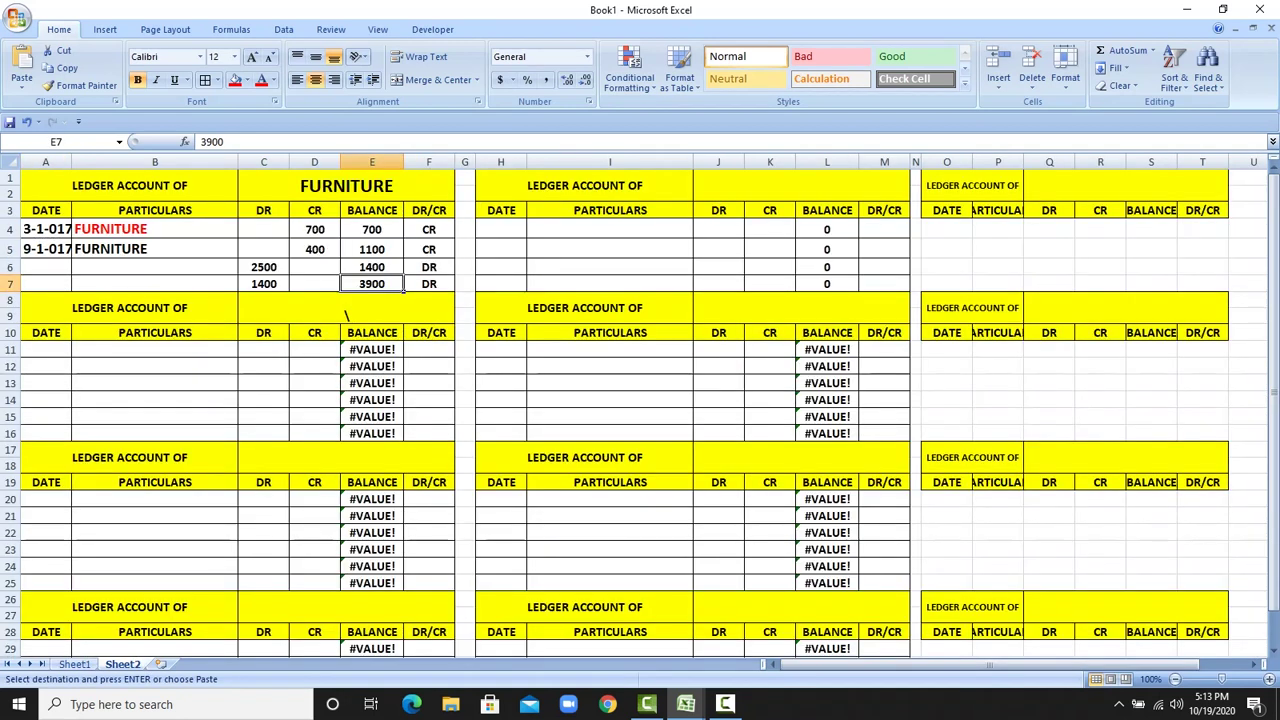
click(501, 229)
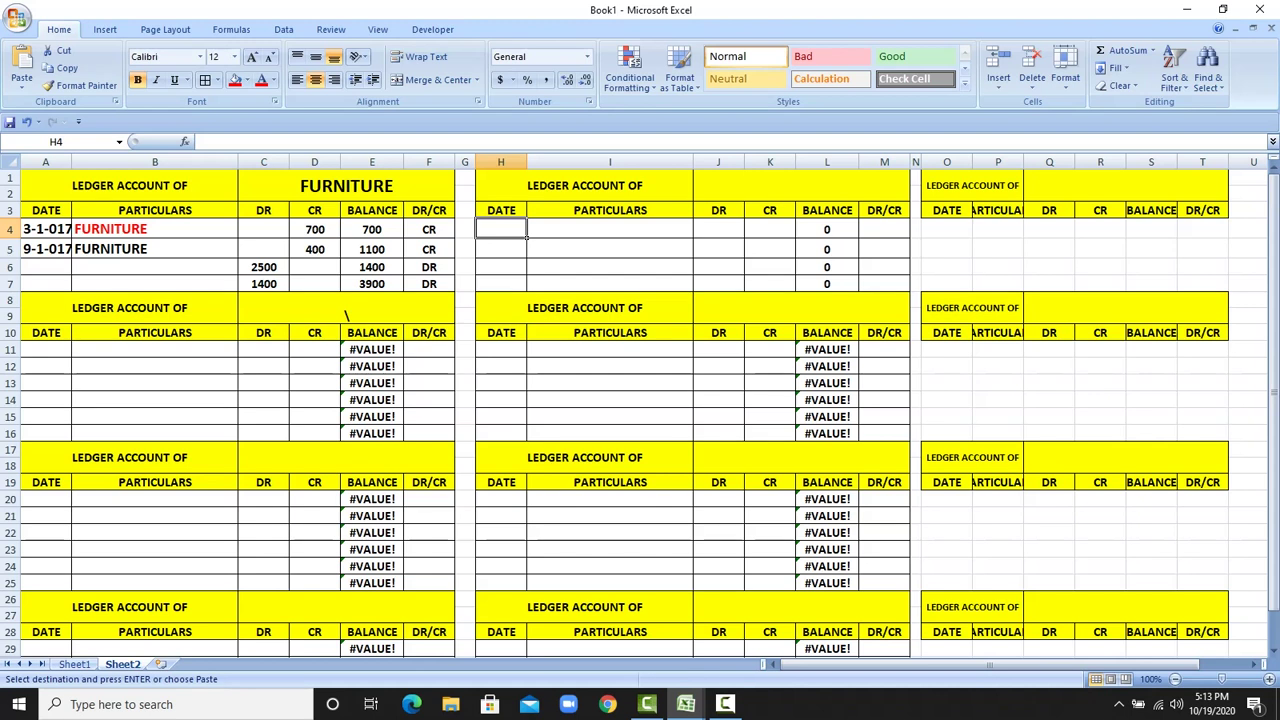
click(55, 349)
right_click(55, 349)
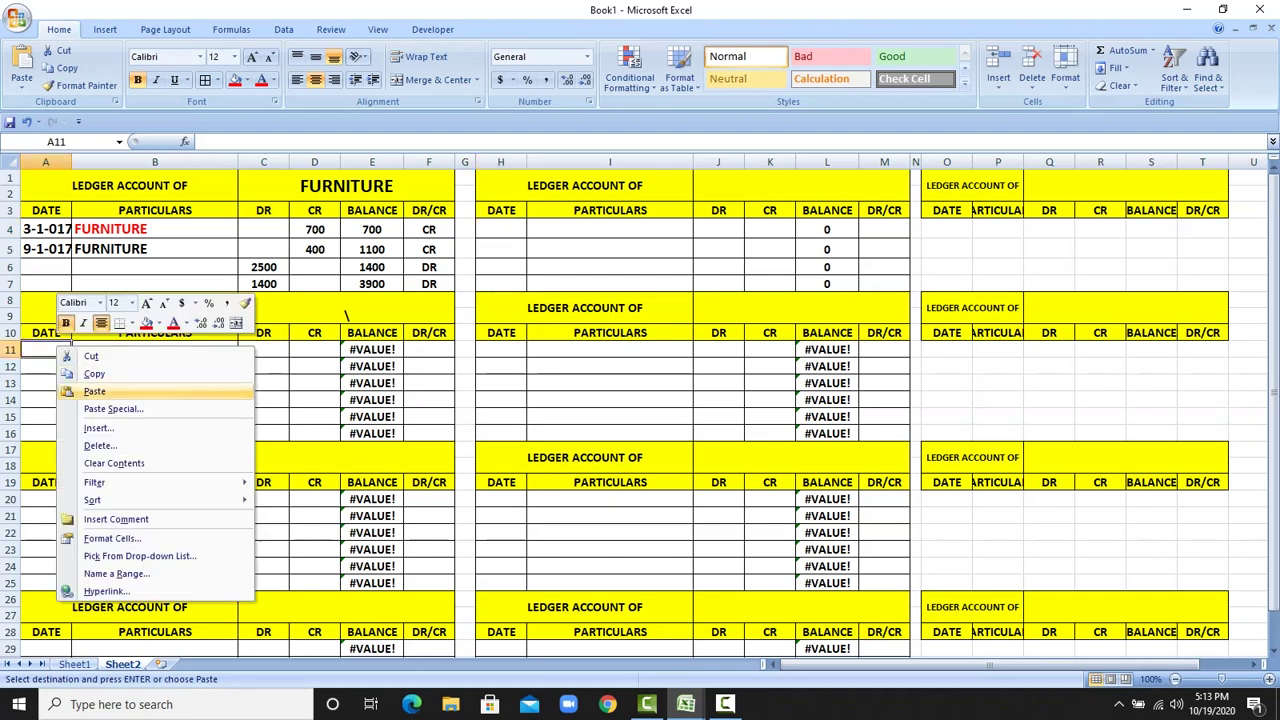
click(94, 391)
click(106, 392)
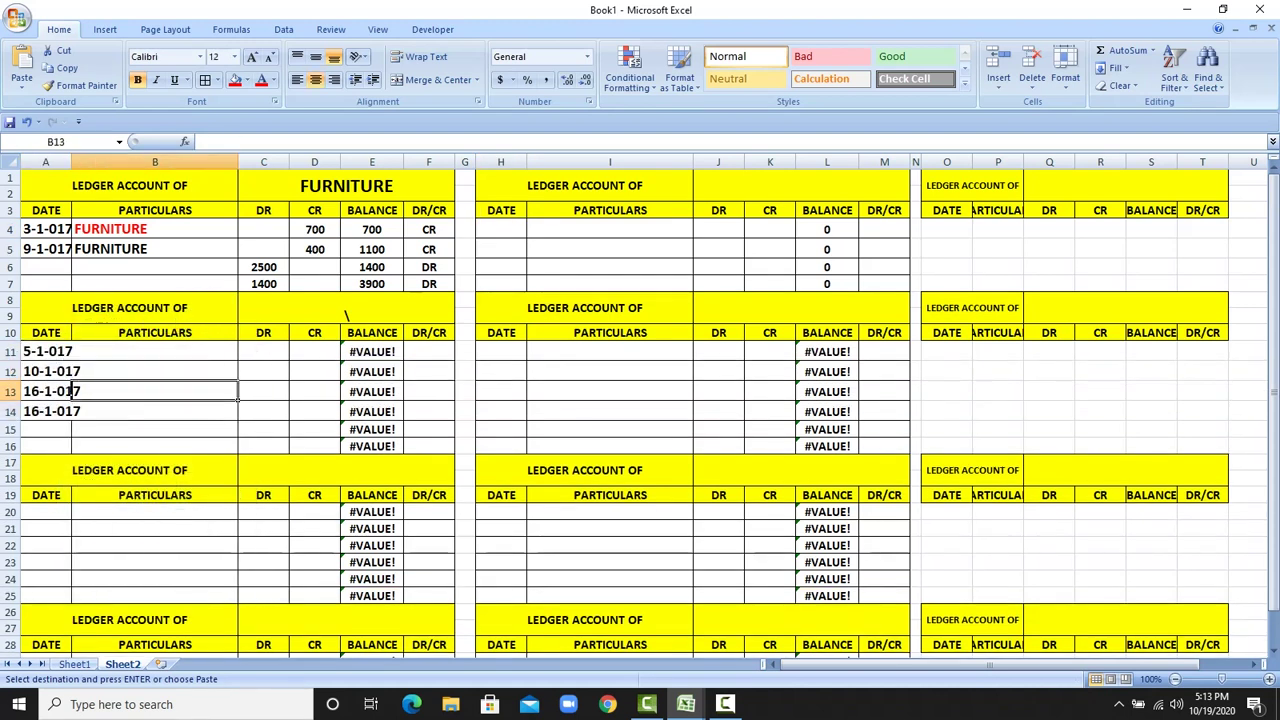
drag(72, 161, 83, 161)
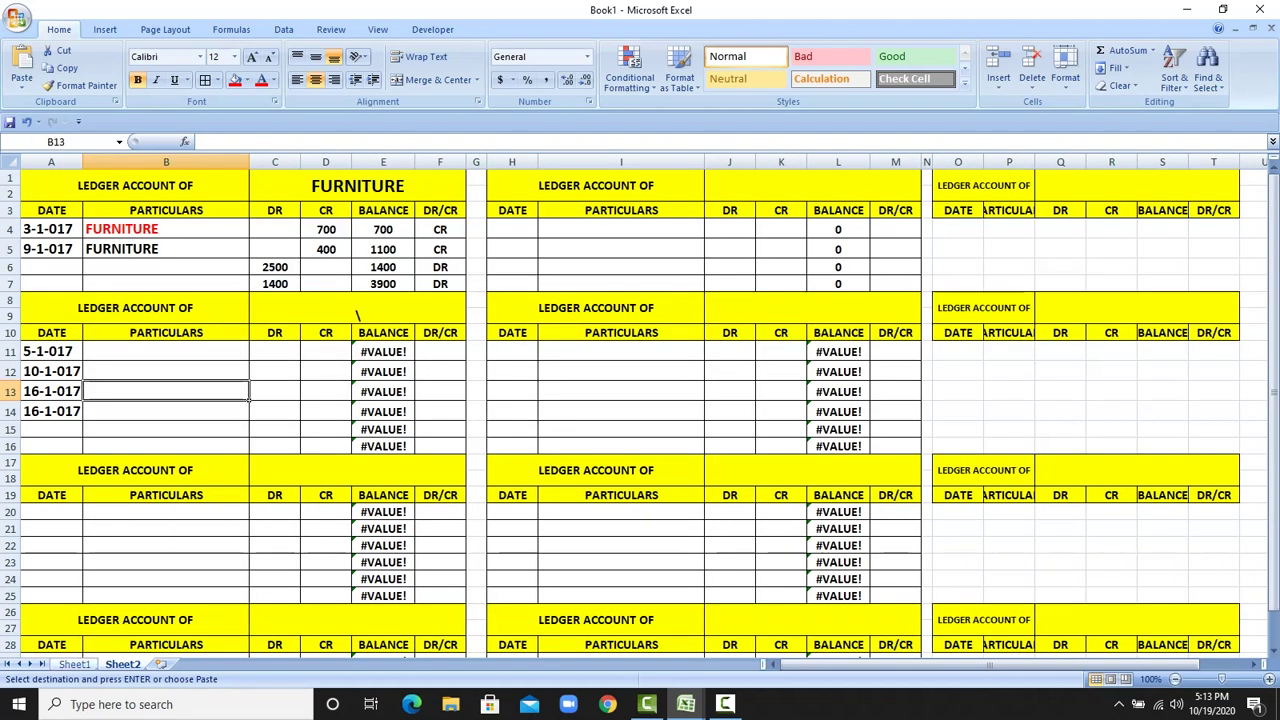
- Look up the first two machinery payments on Sheet1 and post 900 and 300 as DR amounts in Sheet2's C11 and C12
key(ctrl+Page_Up)
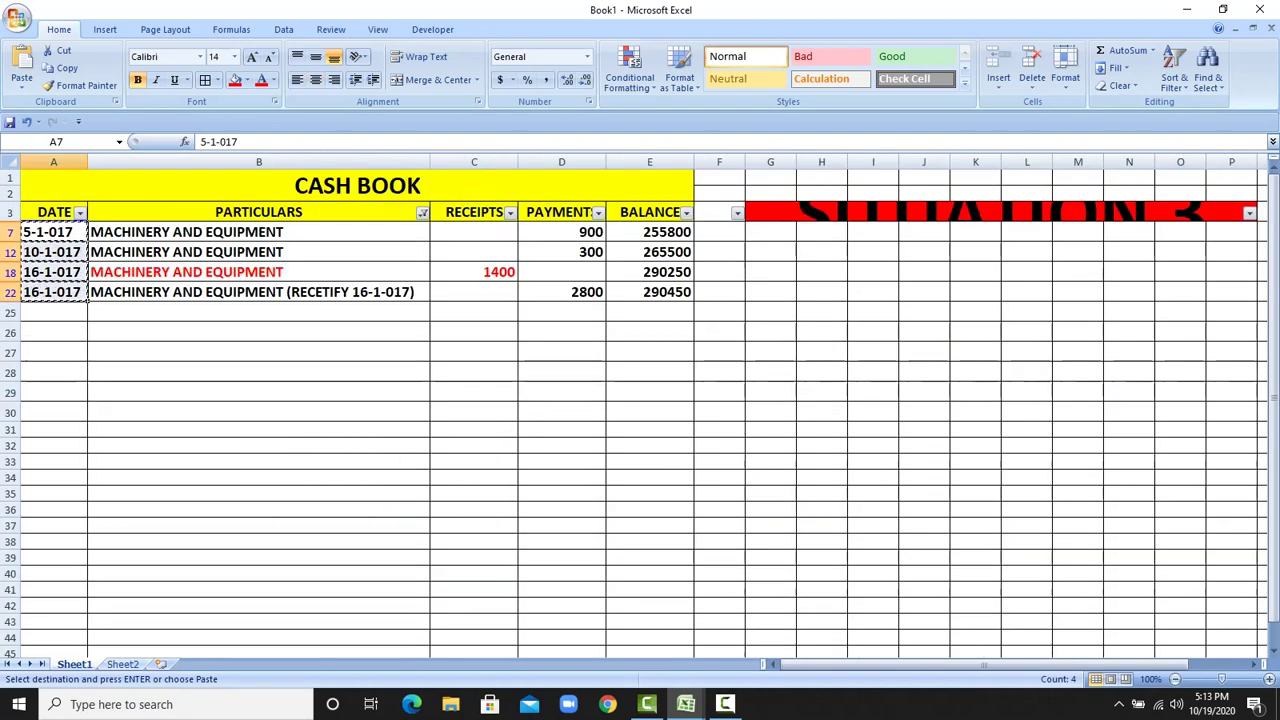
click(562, 232)
key(shift+Down)
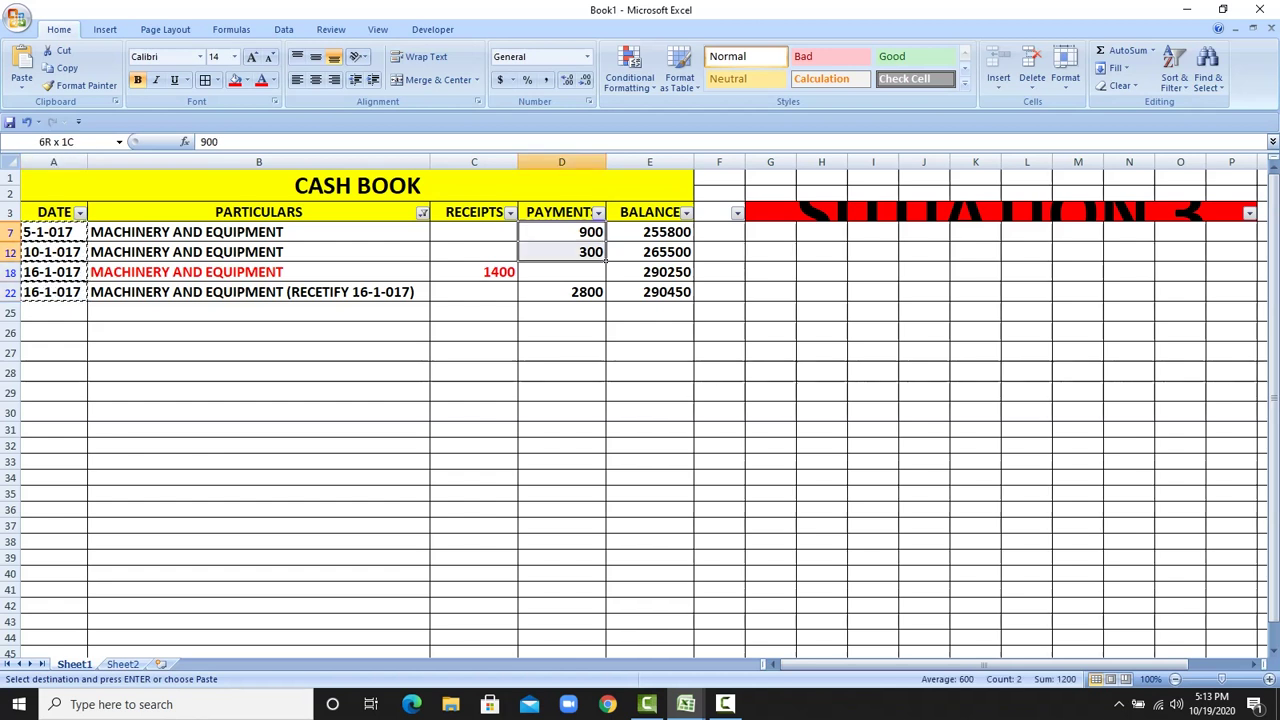
key(ctrl+Page_Down)
click(290, 354)
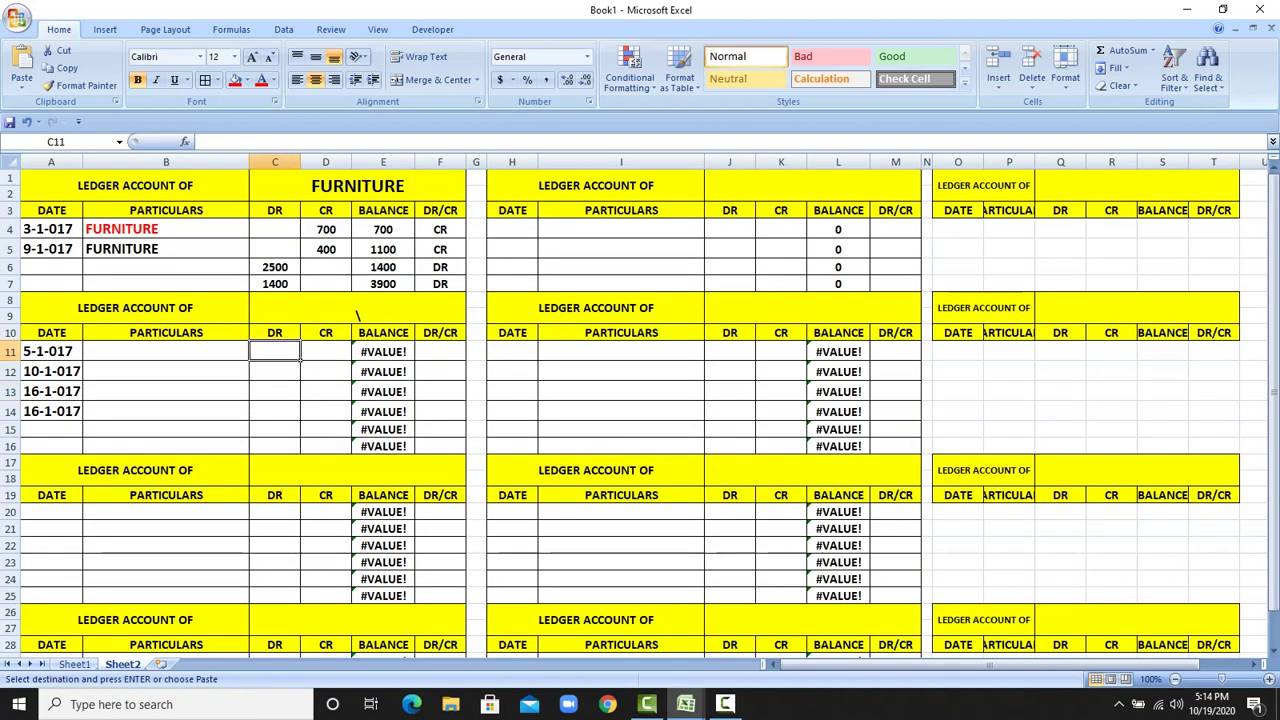
text(900)
key(Return)
text(300)
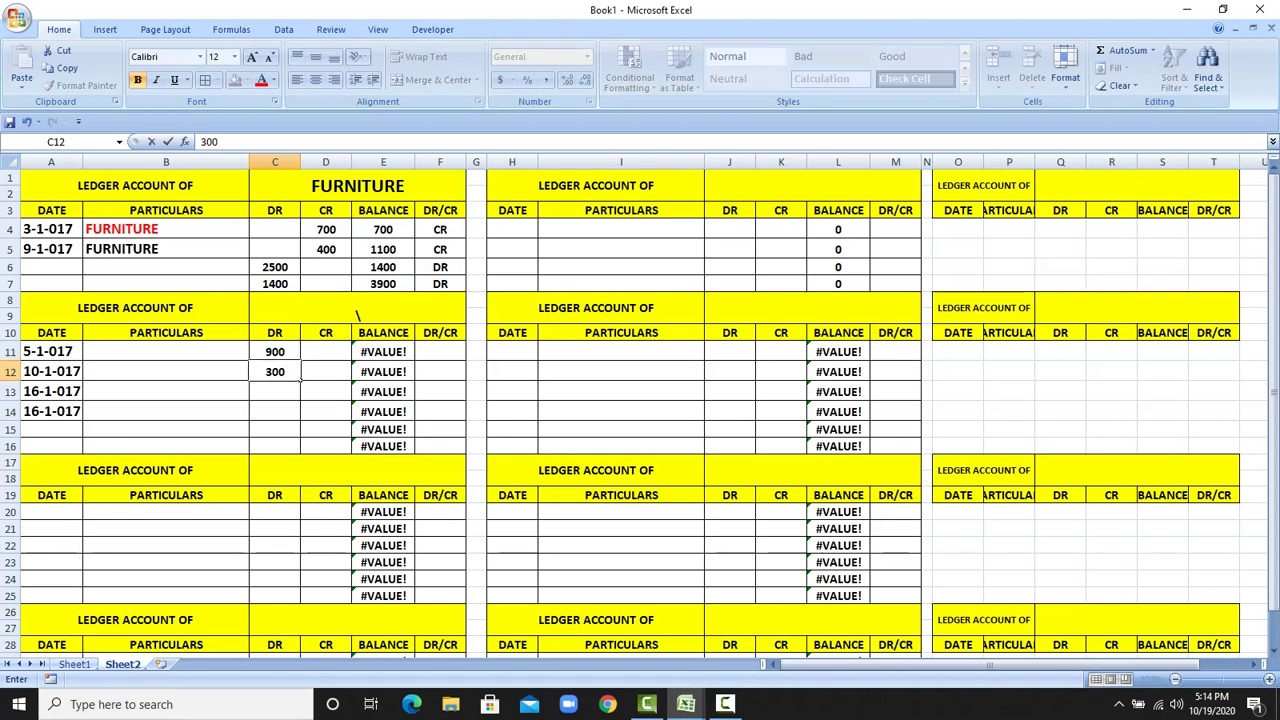
- Replace the balance formula in E11 with an opening balance of 900
key(Up)
key(Right)
key(Right)
text(900)
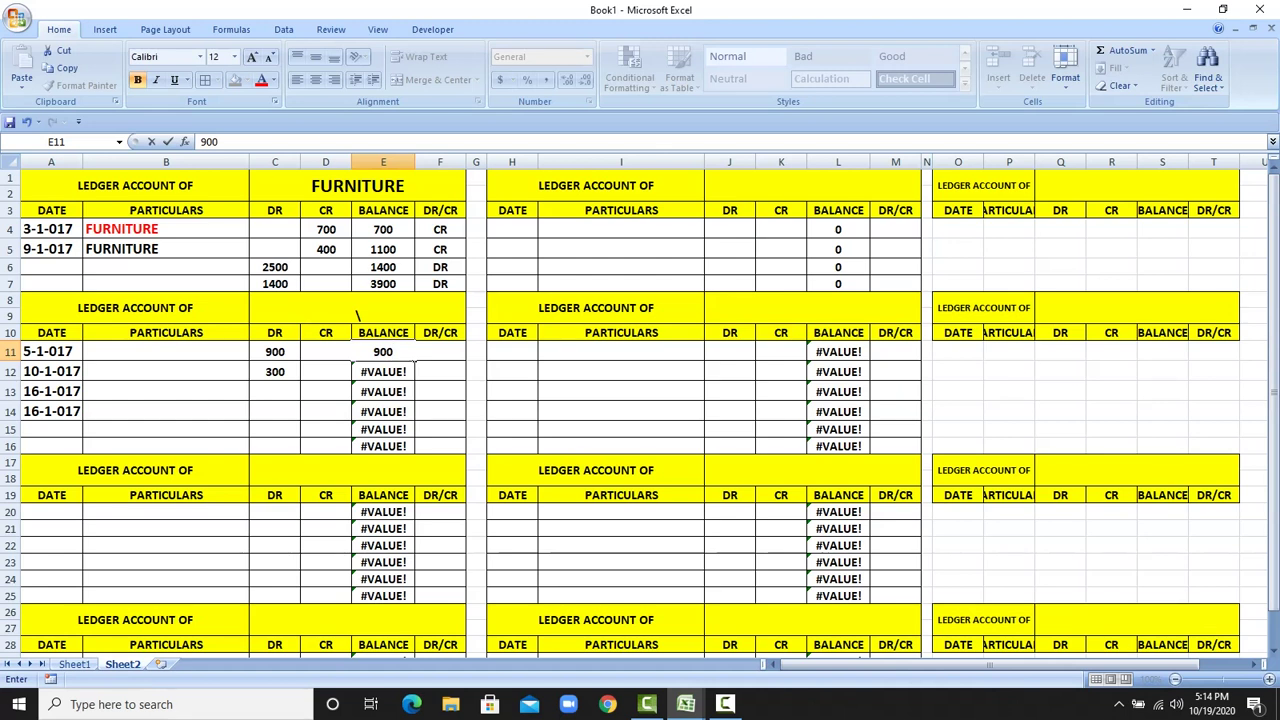
key(Return)
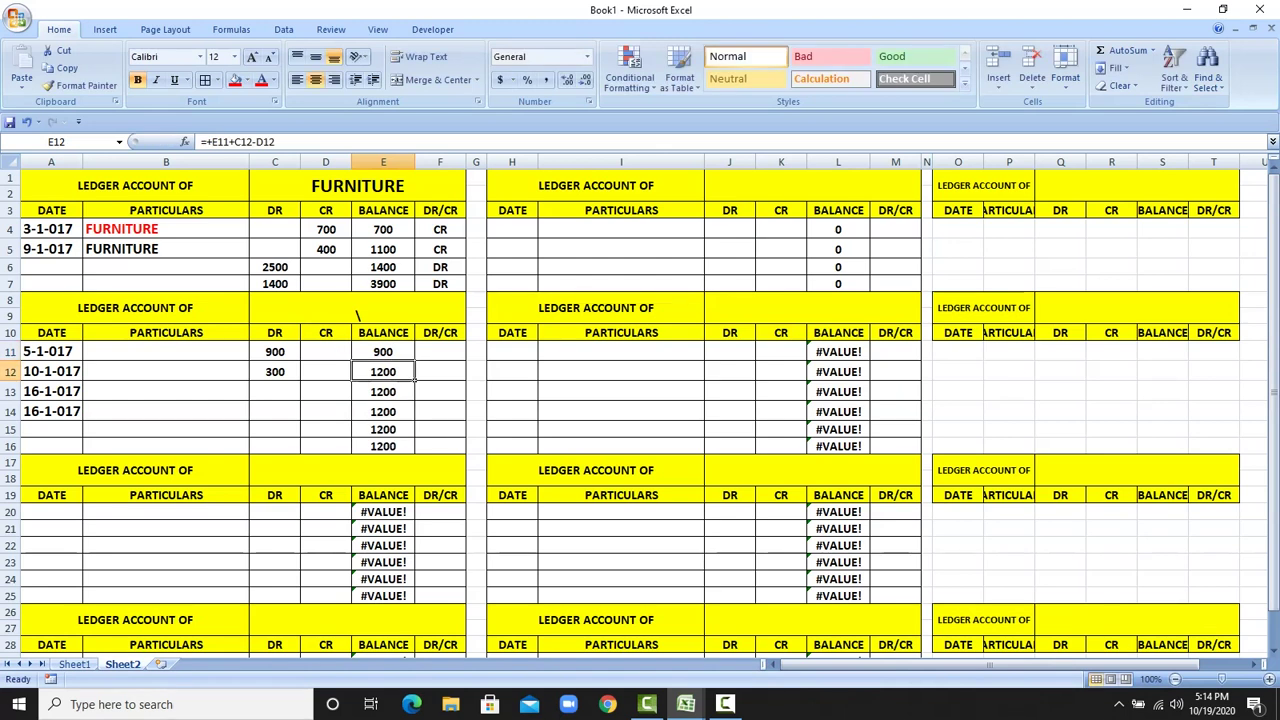
- Mark the first two machinery balances as DR in F11 and F12
key(Up)
key(Right)
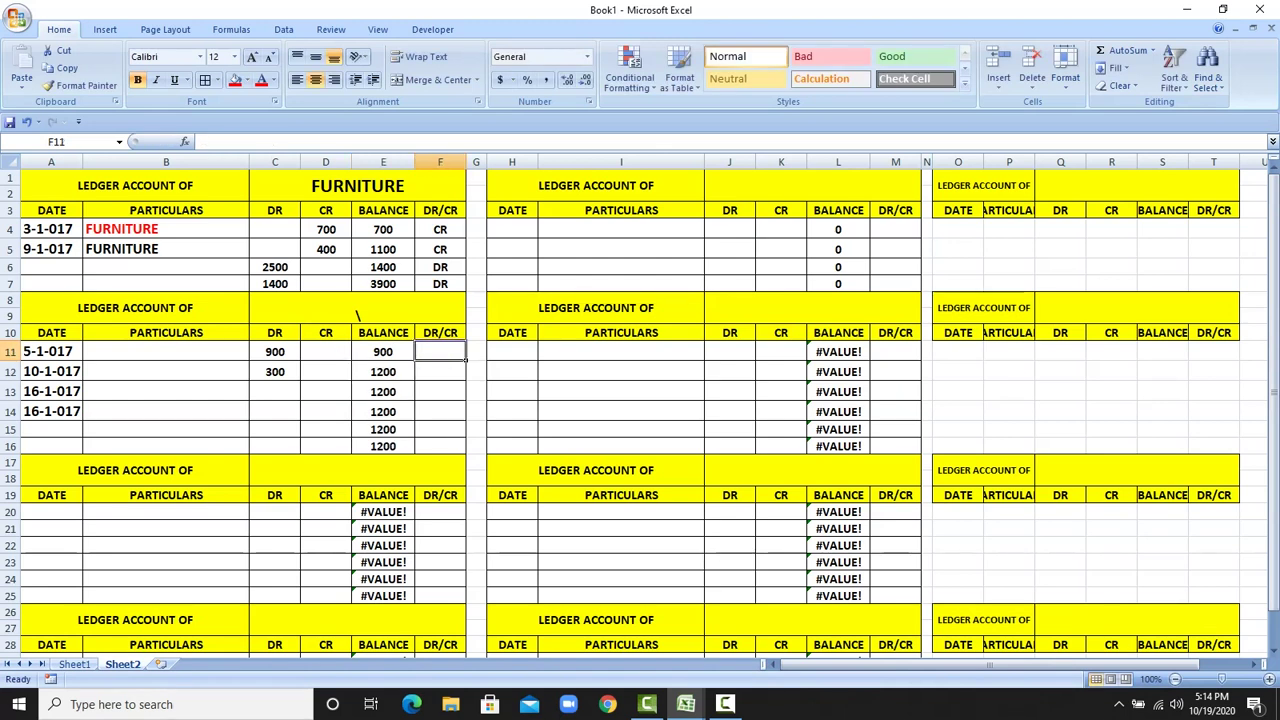
text(DR)
key(Return)
text(DR)
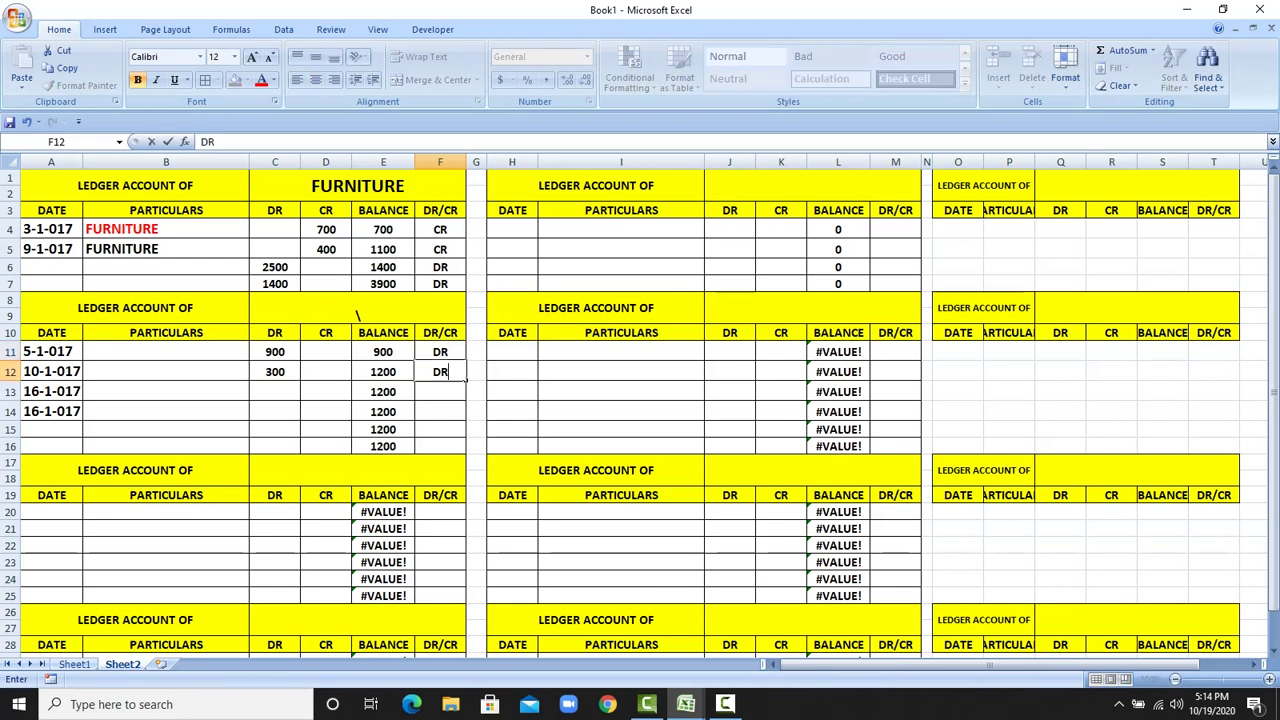
key(Return)
- Look up the 16-1-017 machinery receipt on Sheet1 and post 1400 as the CR amount in Sheet2's D13
key(ctrl+Page_Up)
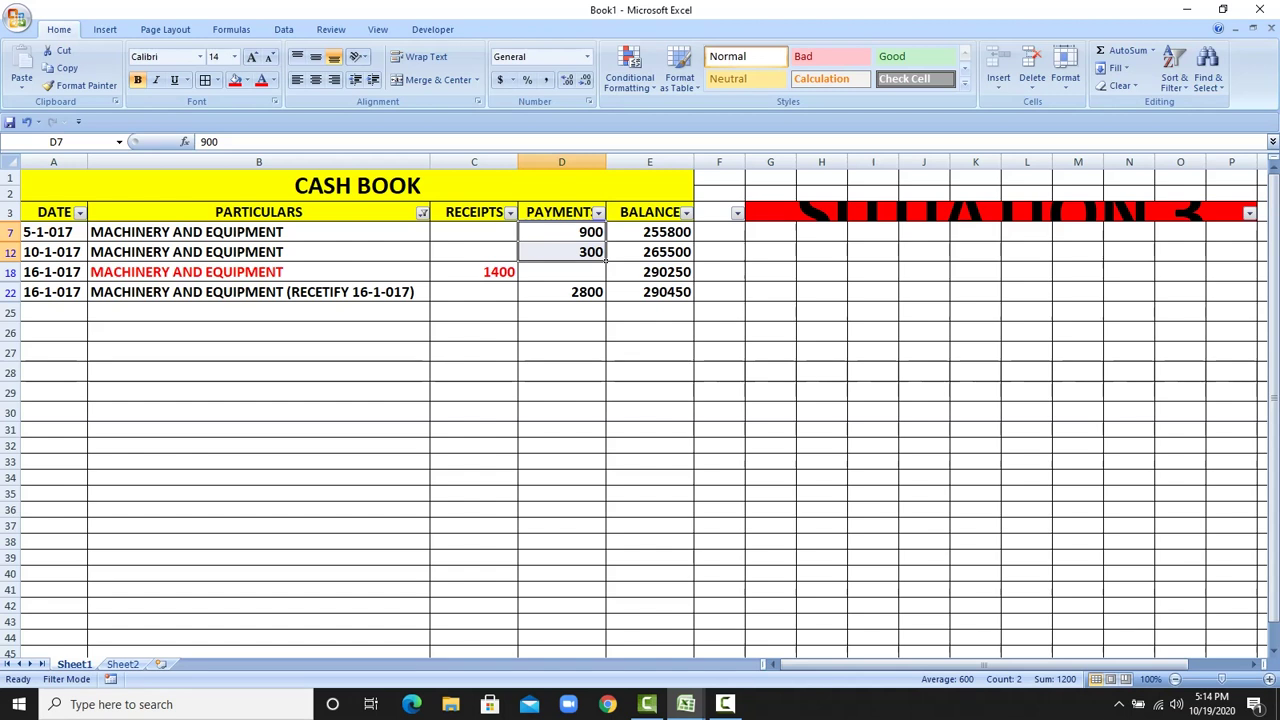
click(474, 272)
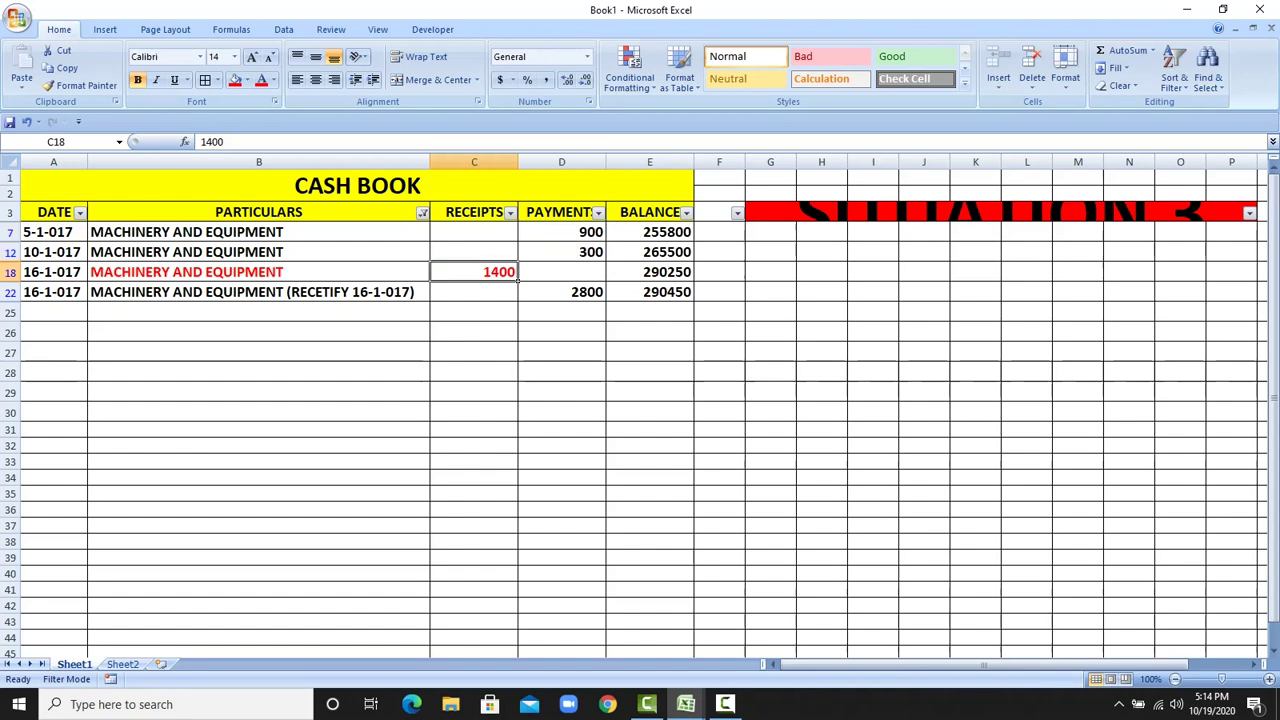
key(ctrl+Page_Down)
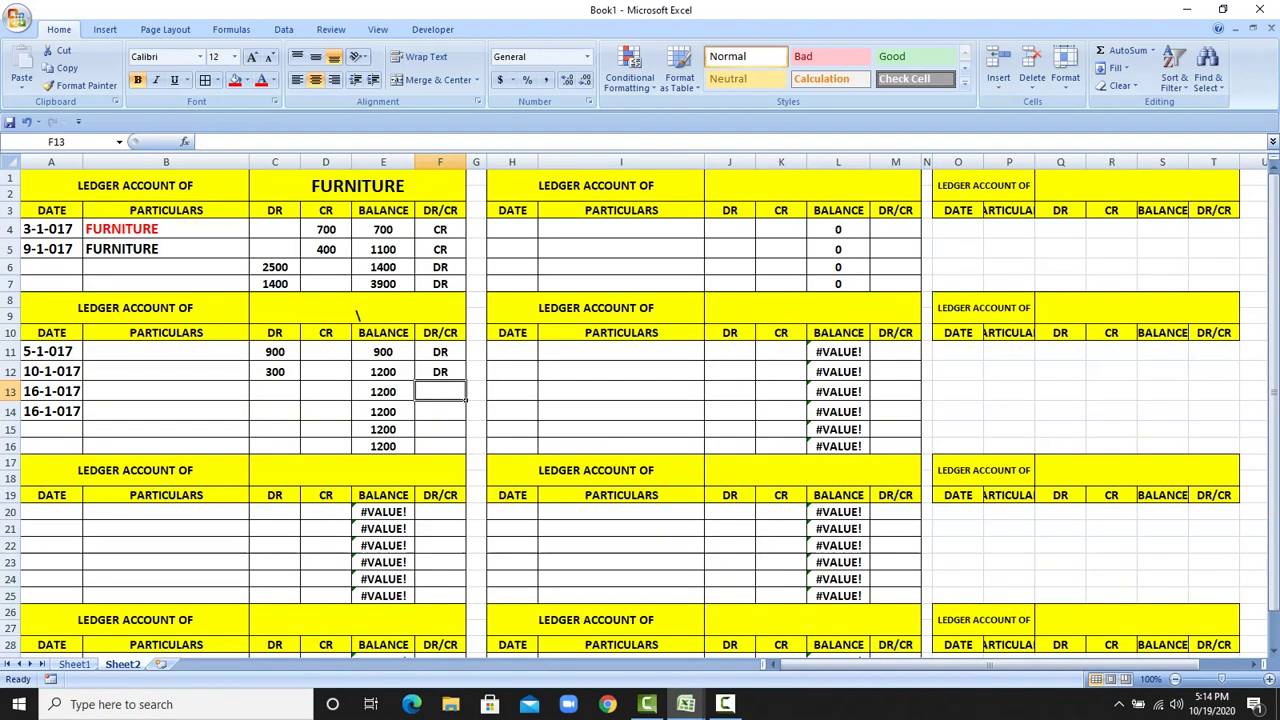
click(326, 391)
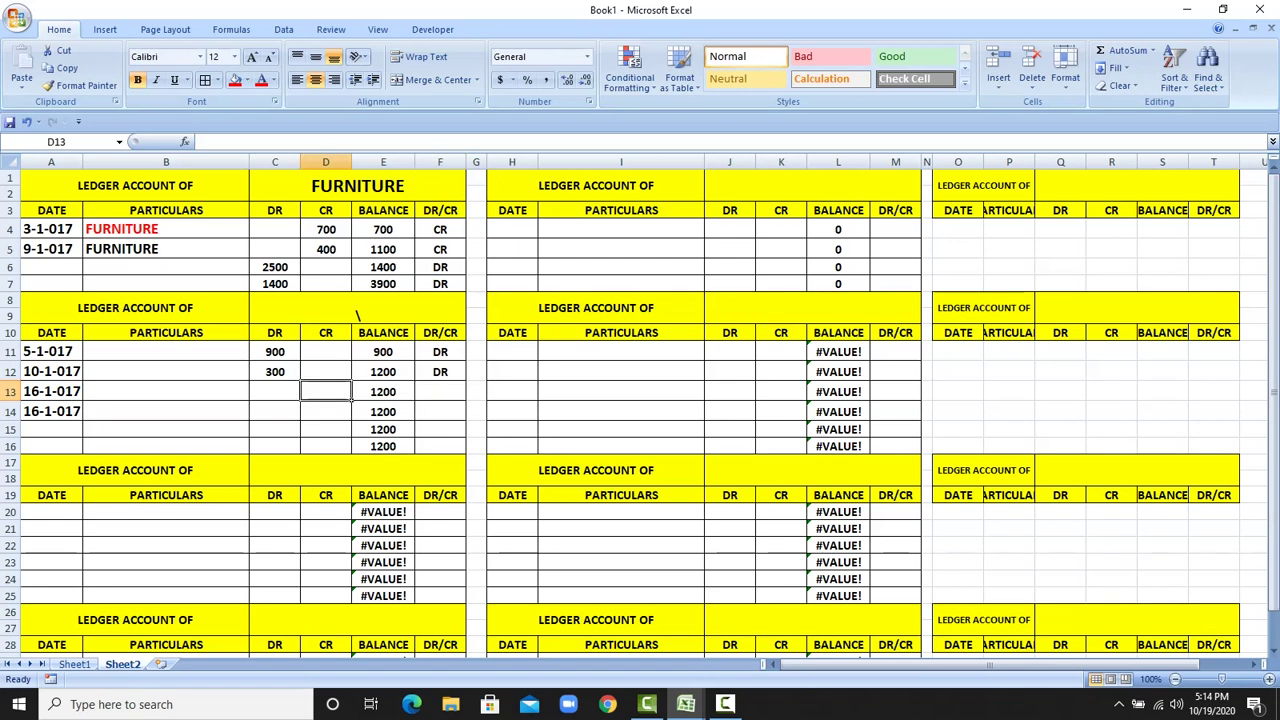
text(1400)
key(Return)
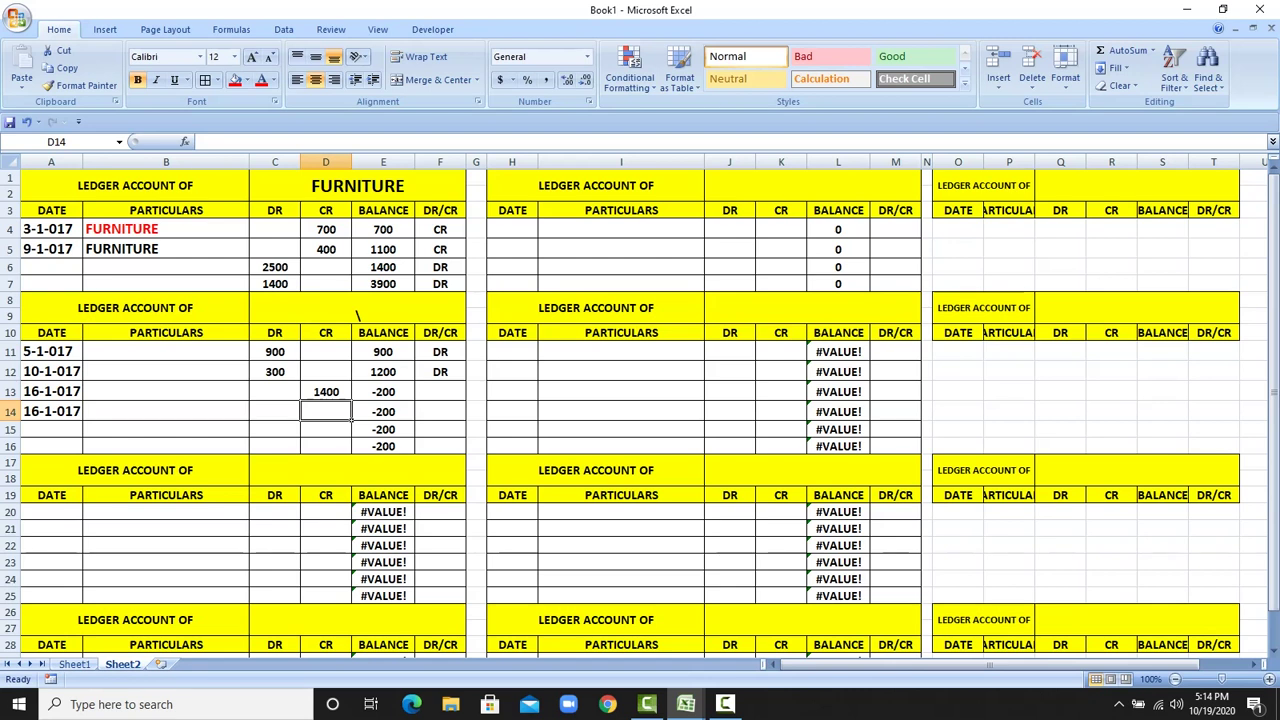
- Clear the remaining balance formulas in E13:E16 of the second ledger account
drag(383, 392, 383, 446)
key(Delete)
click(383, 392)
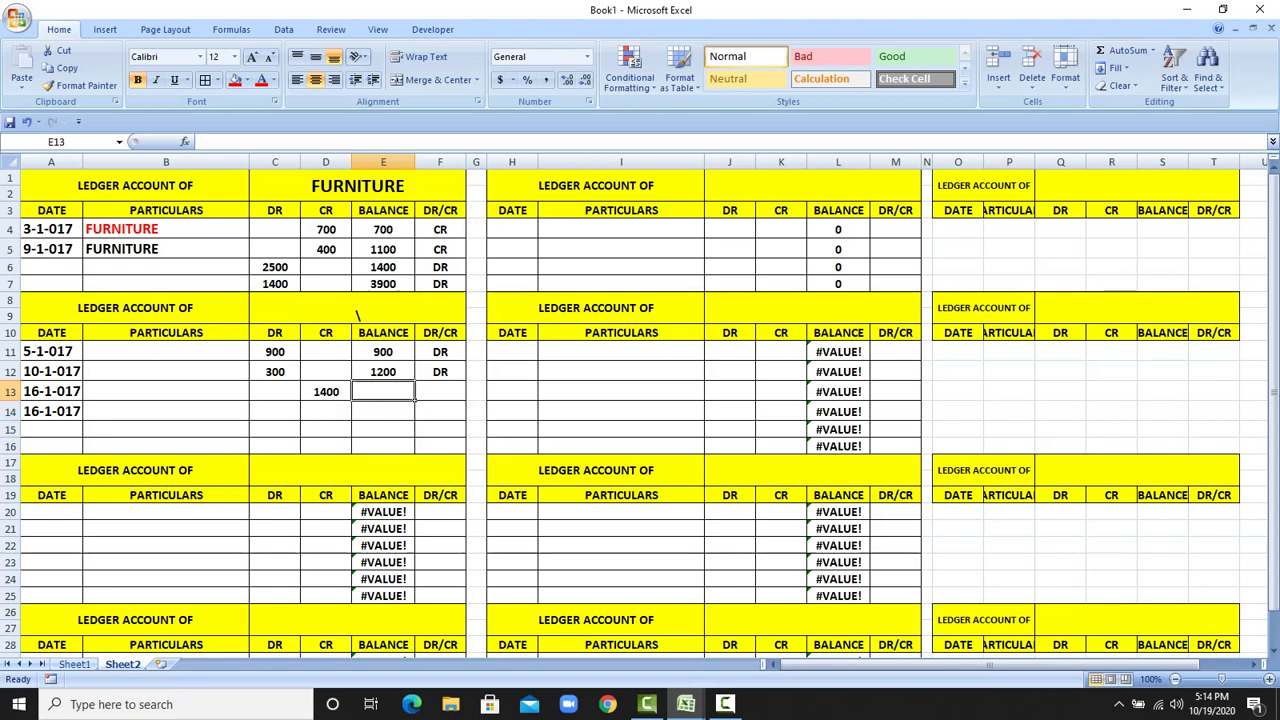
- Mark the third machinery entry as CR in F13 and enter 200 as its balance in E13
click(440, 392)
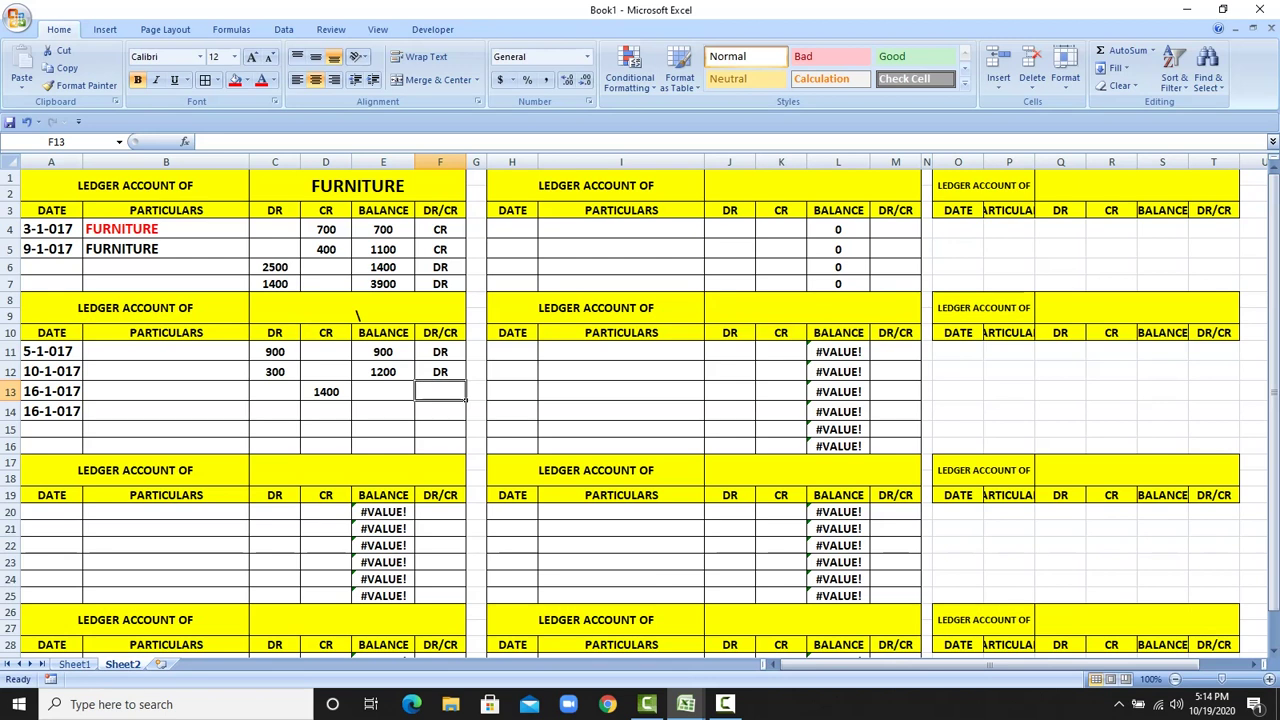
text(CR)
key(Left)
text(200)
key(Return)
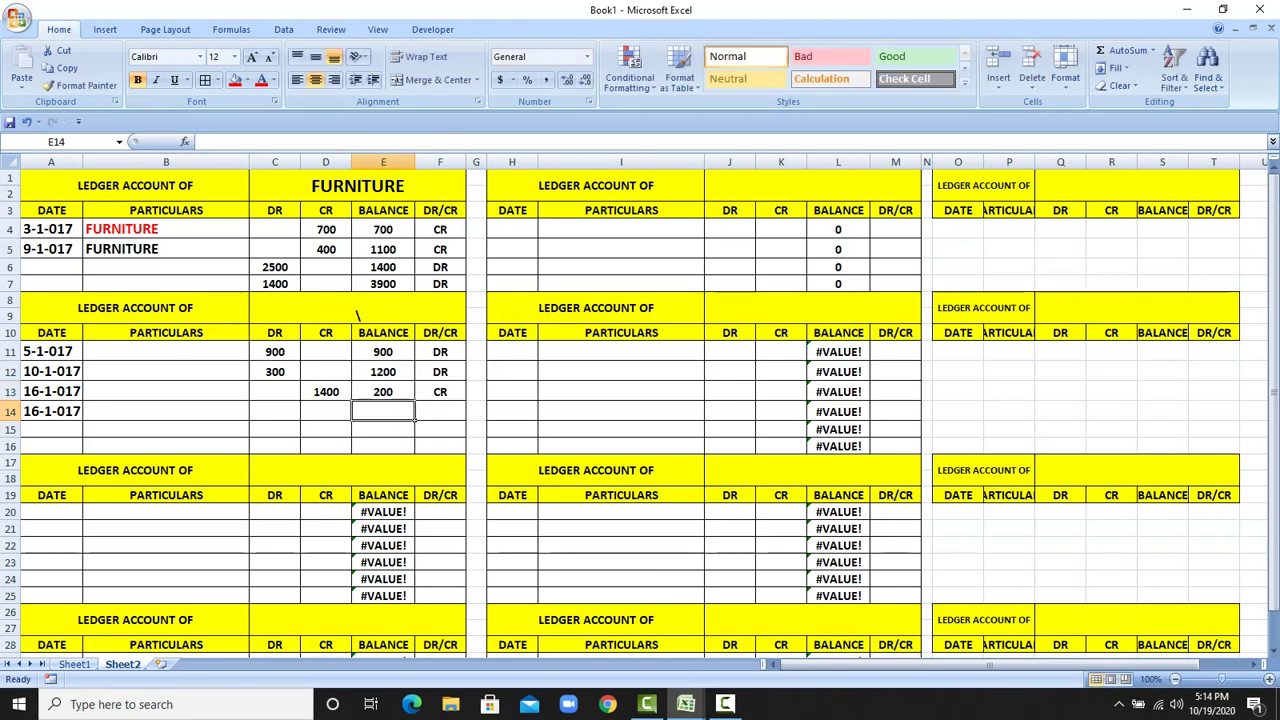
- Look up the machinery rectification payment on Sheet1 and post 2800 as the DR amount in Sheet2's C14
key(ctrl+Page_Up)
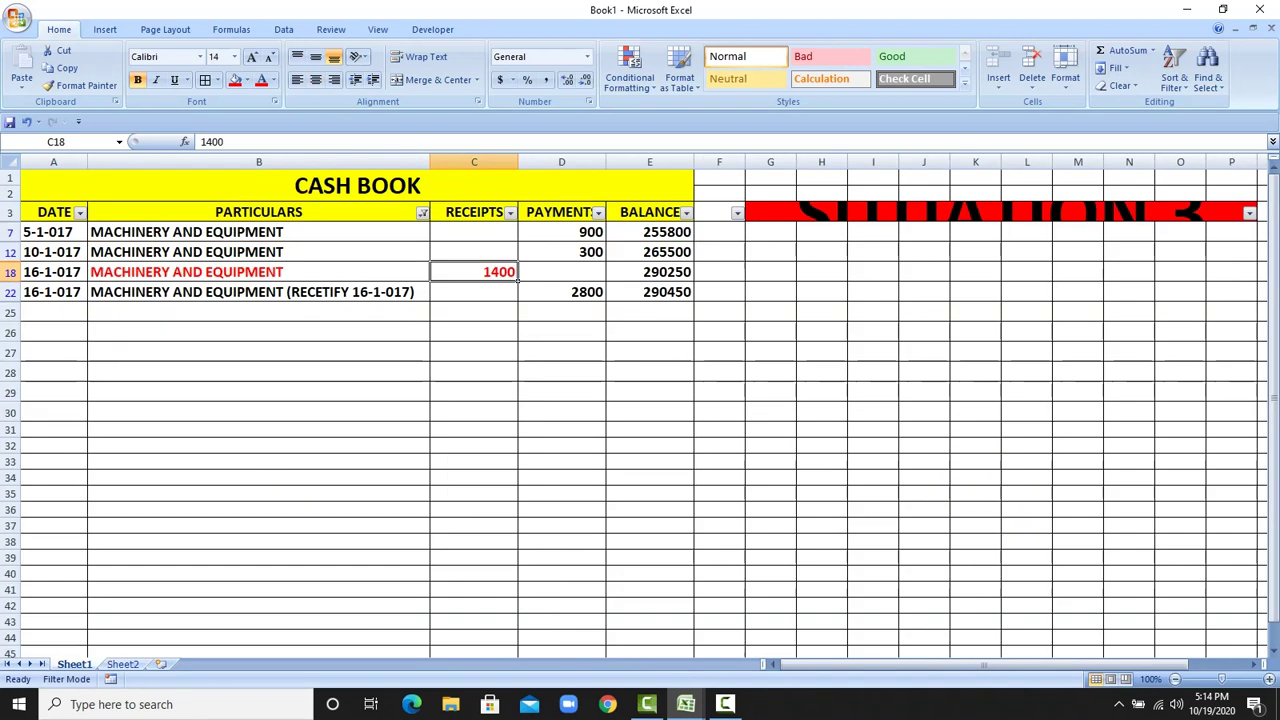
click(562, 292)
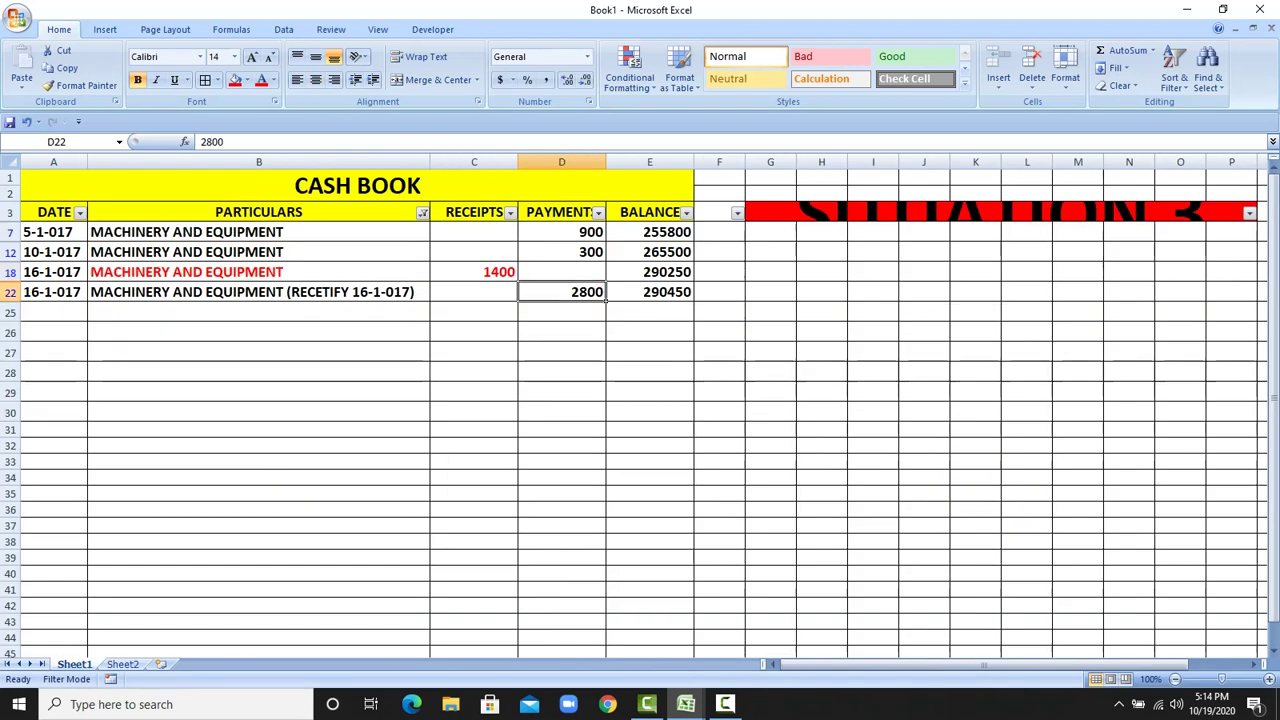
key(ctrl+Page_Down)
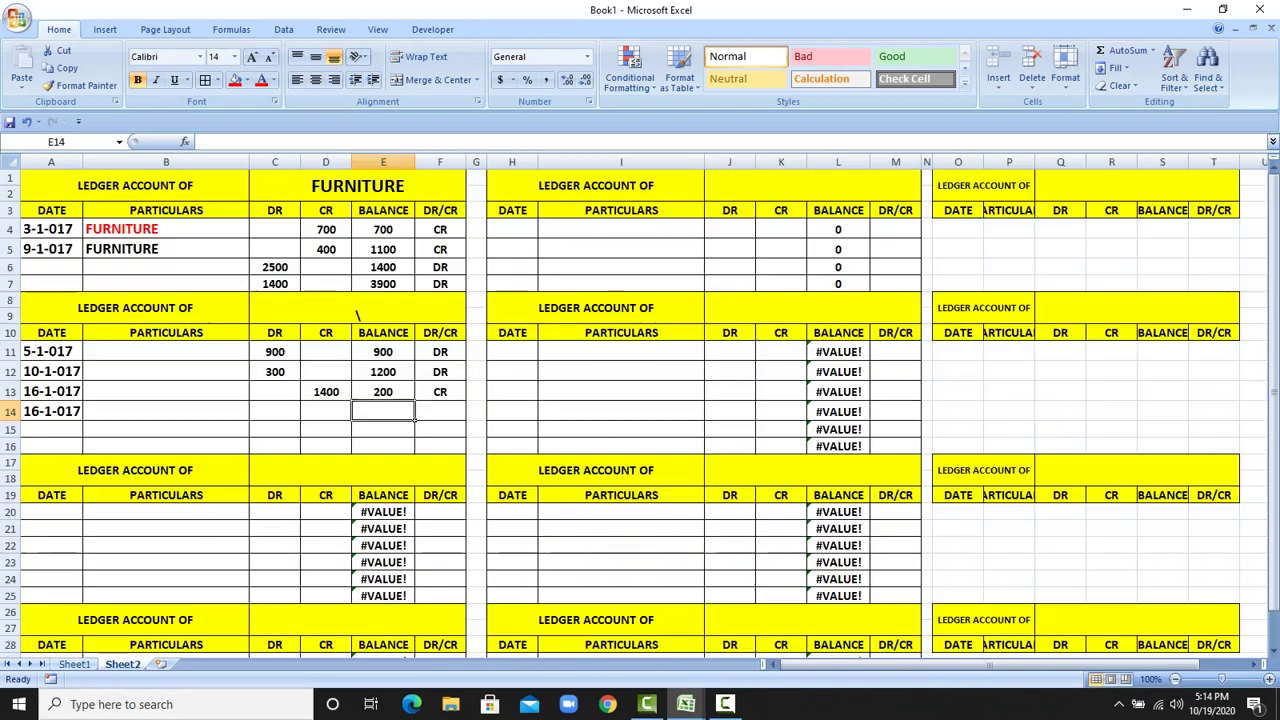
click(296, 416)
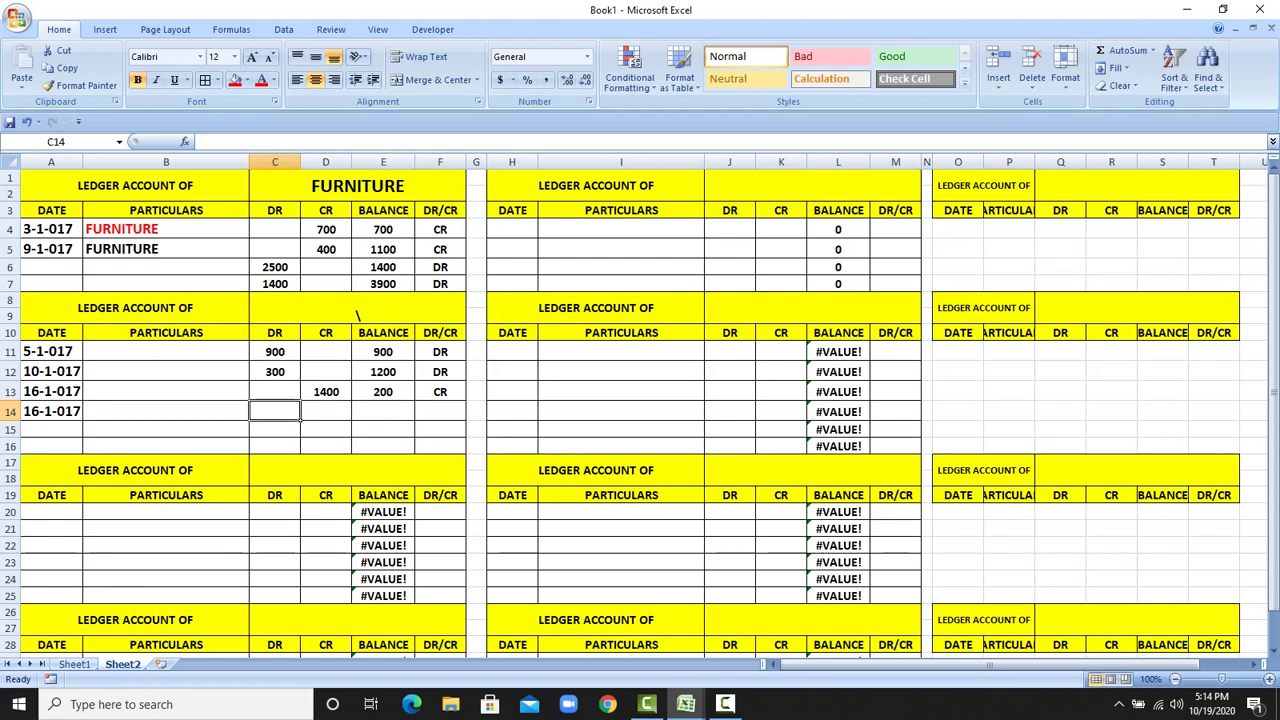
text(2800)
key(Return)
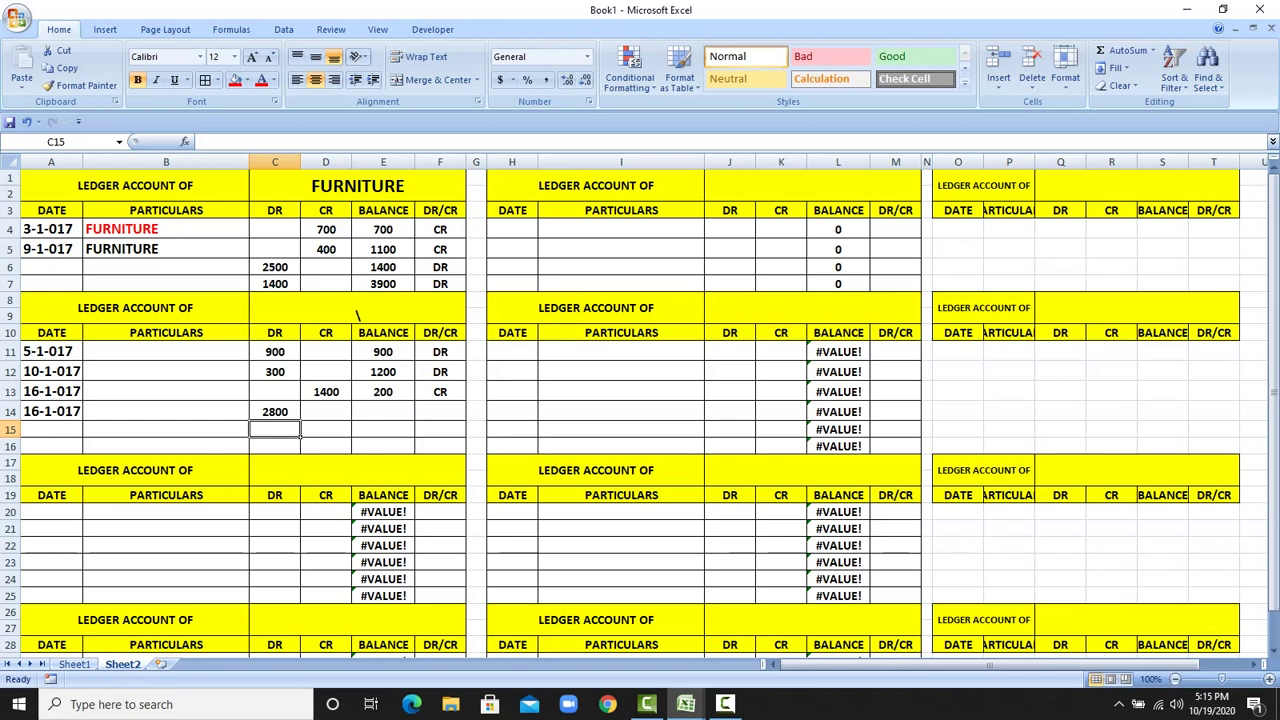
- Enter 2600 as the fourth machinery entry's balance in E14 and mark it as DR in F14
click(383, 411)
text(2600)
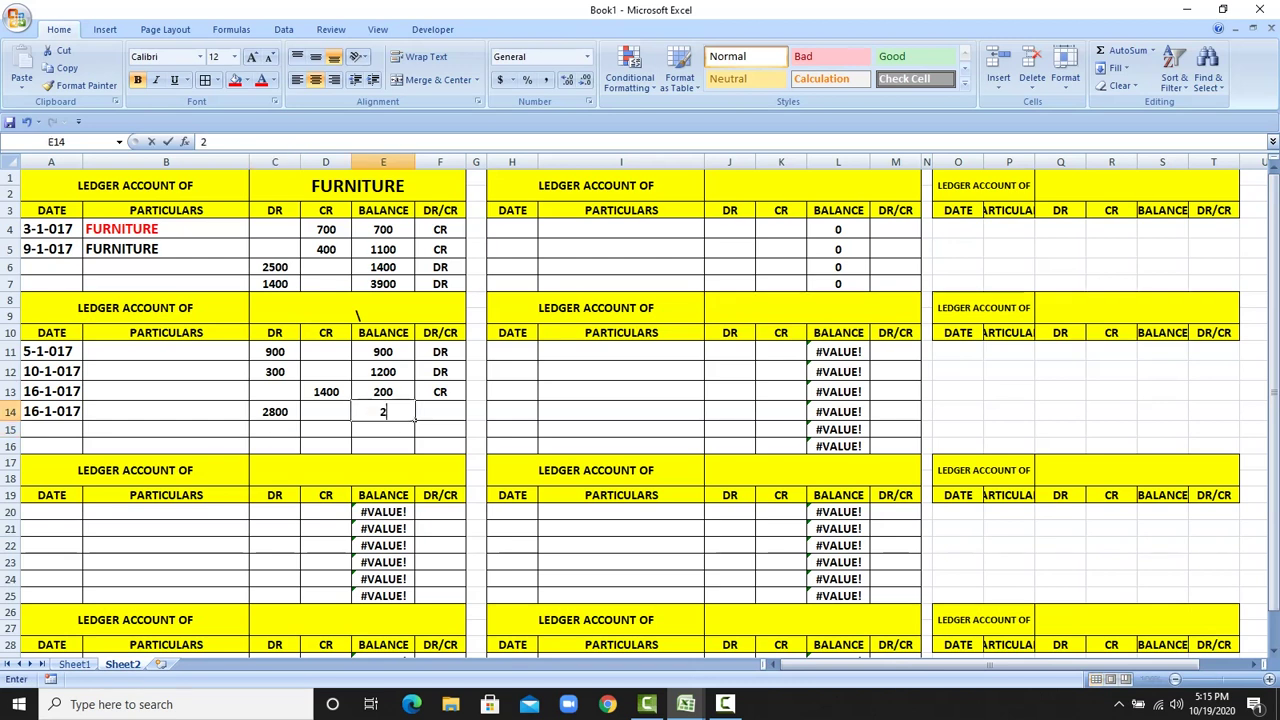
key(Return)
click(445, 414)
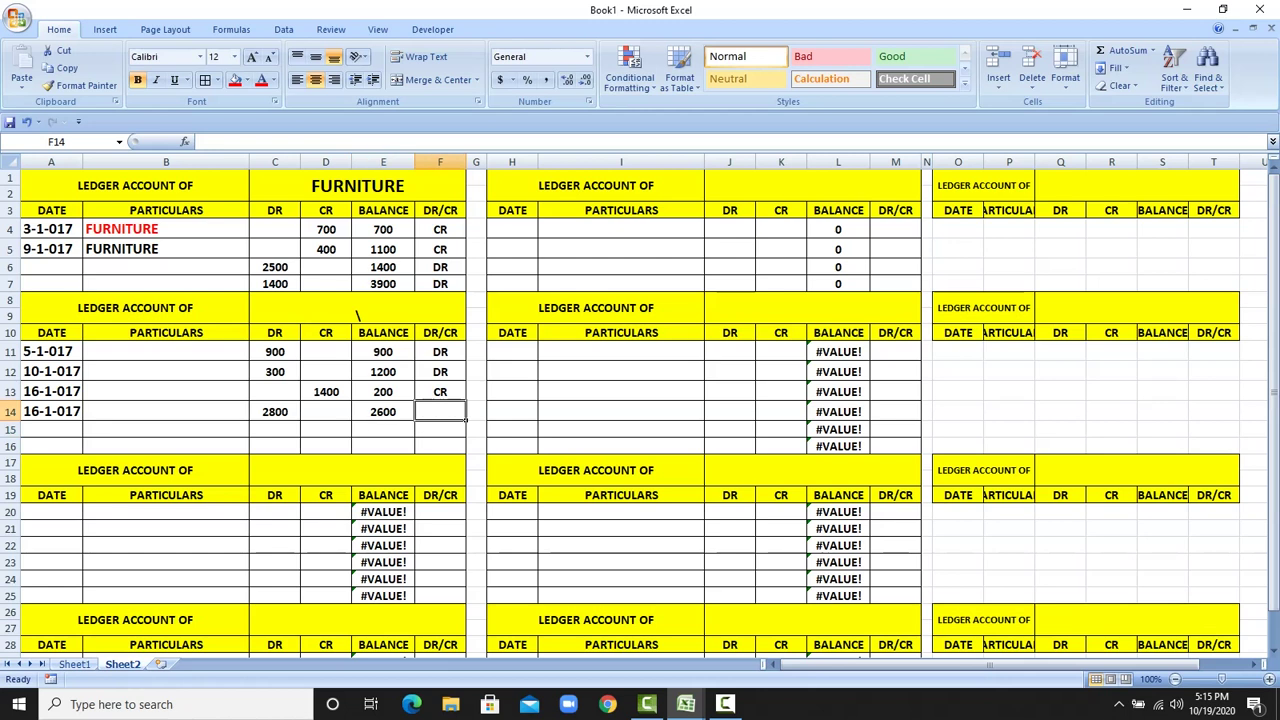
text(DR)
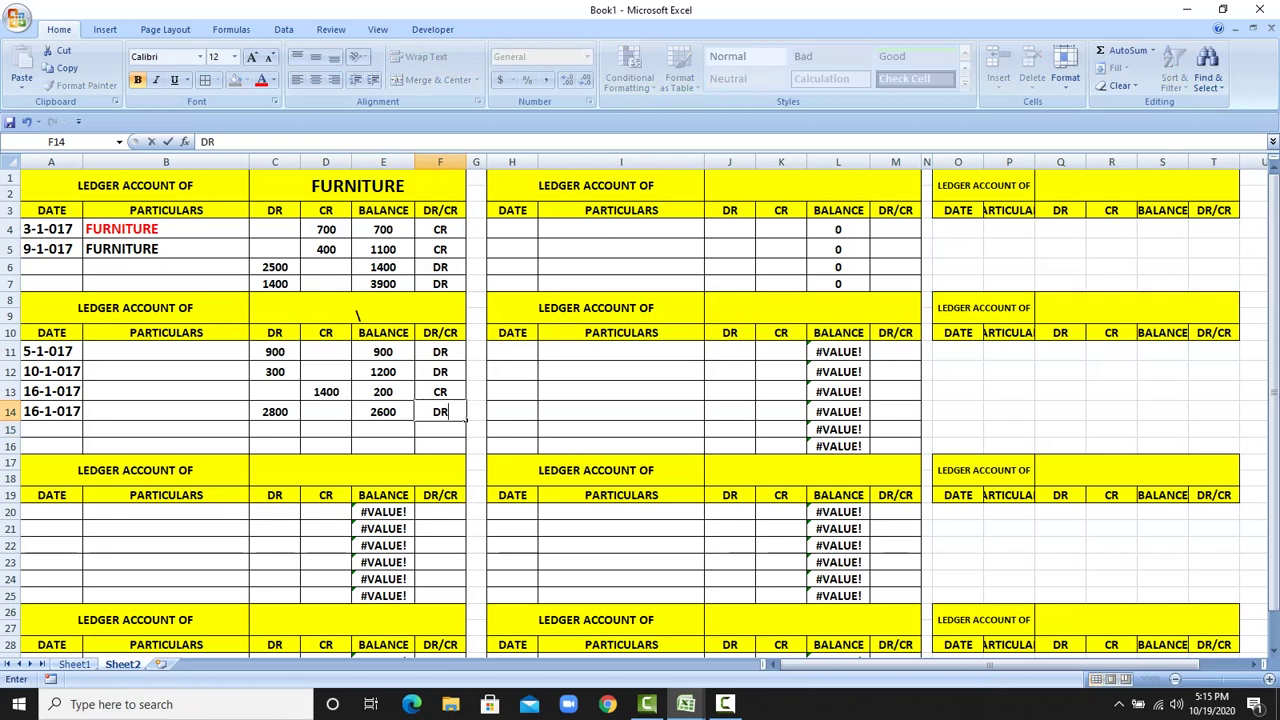
click(512, 411)
click(383, 411)
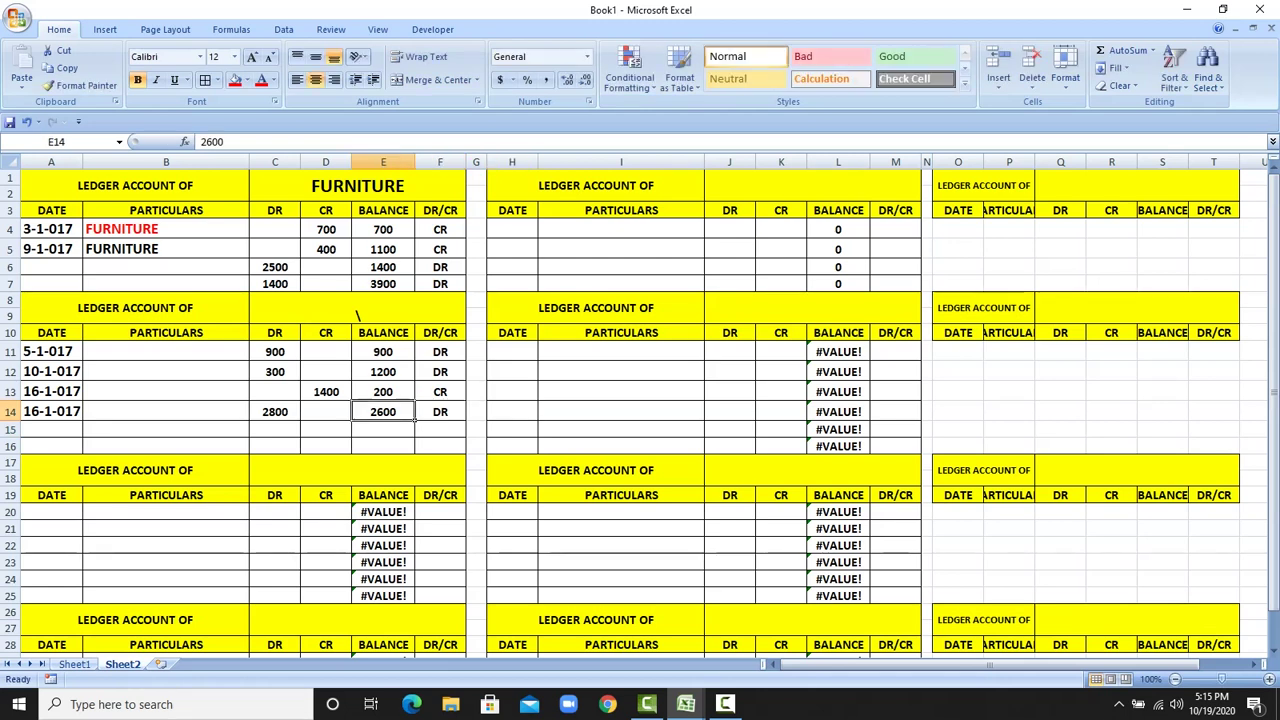
- Title the second ledger account MACHINERY AND EQUIPMENT in C8 and enlarge its font size to 16
click(400, 308)
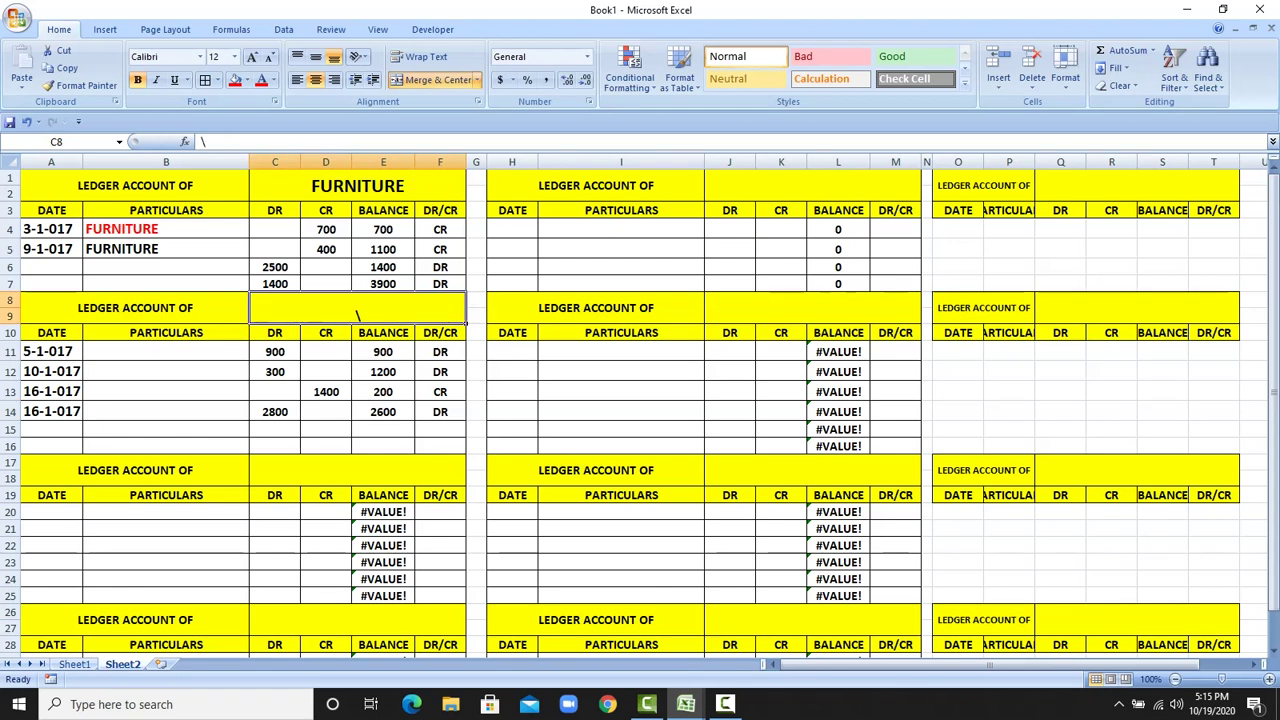
text(MACHI)
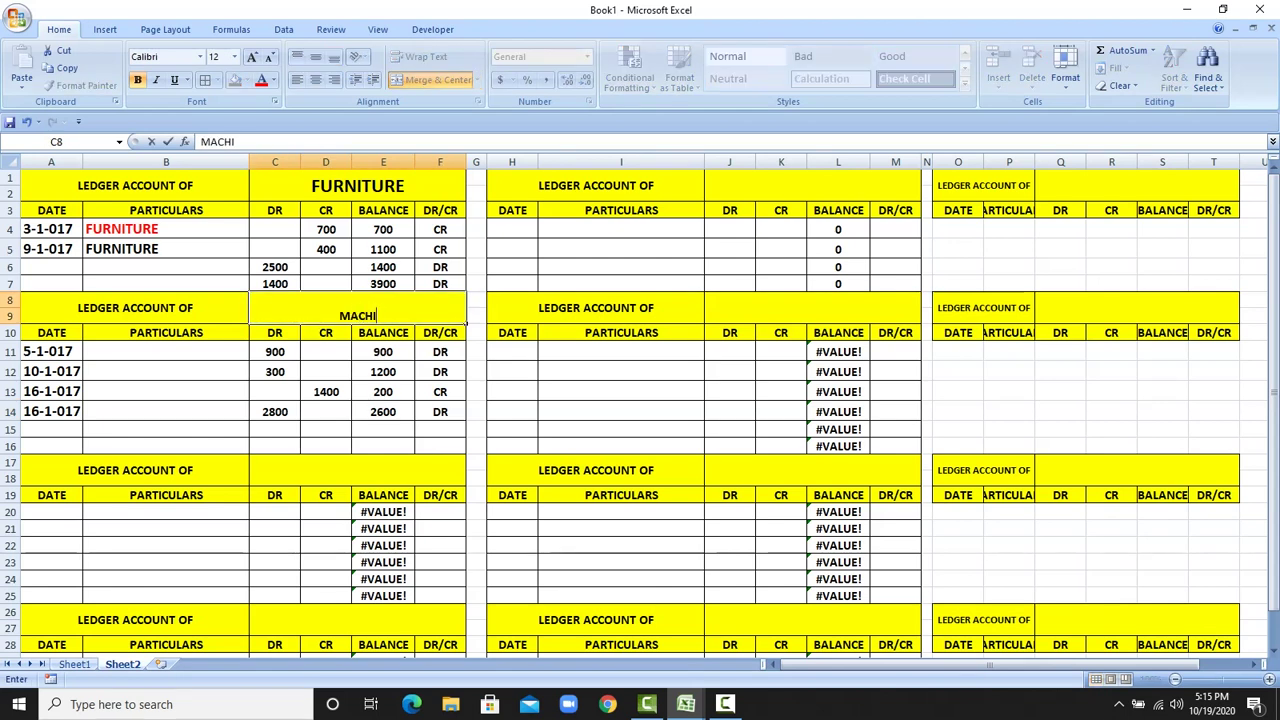
text(NERY AN)
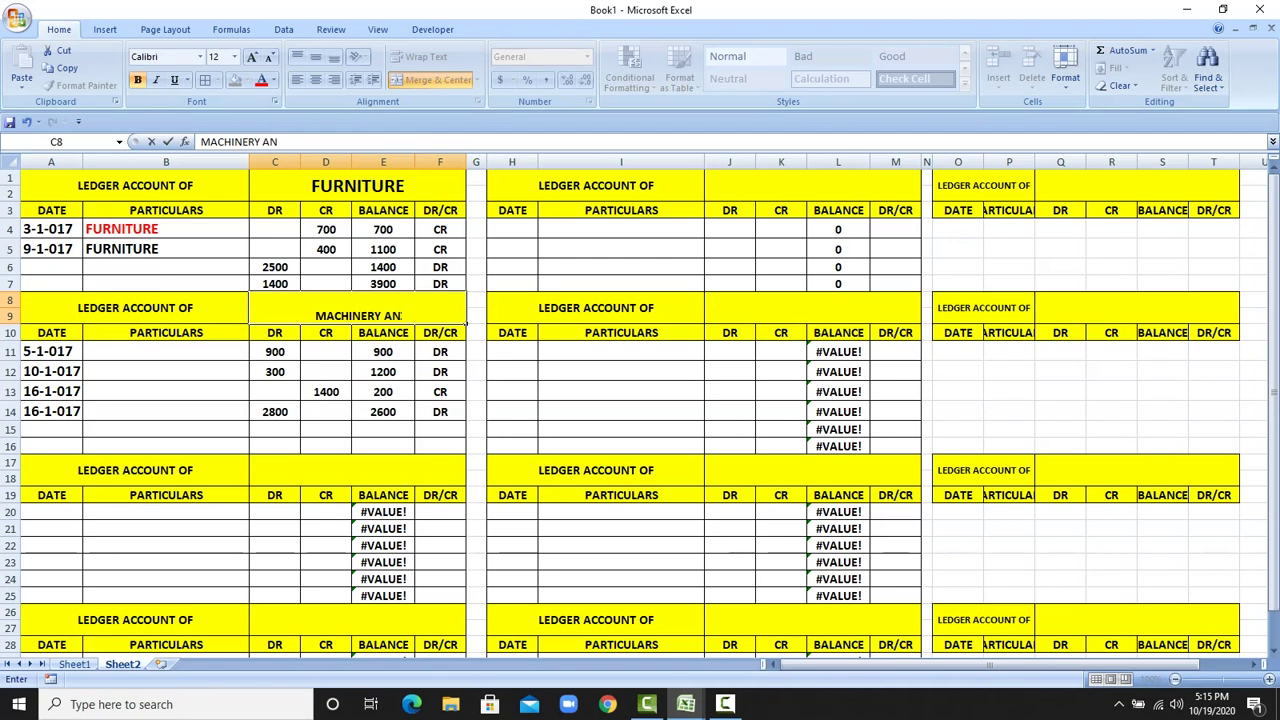
text(D EQUIPM)
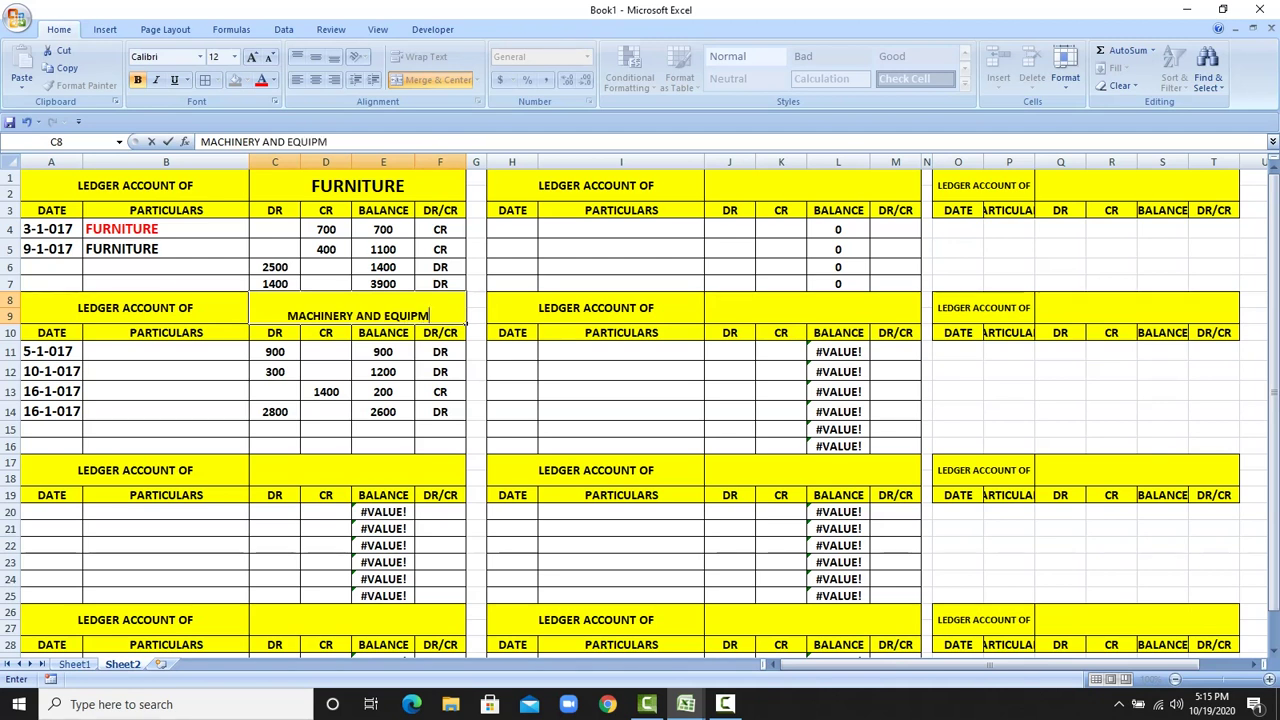
text(ENT)
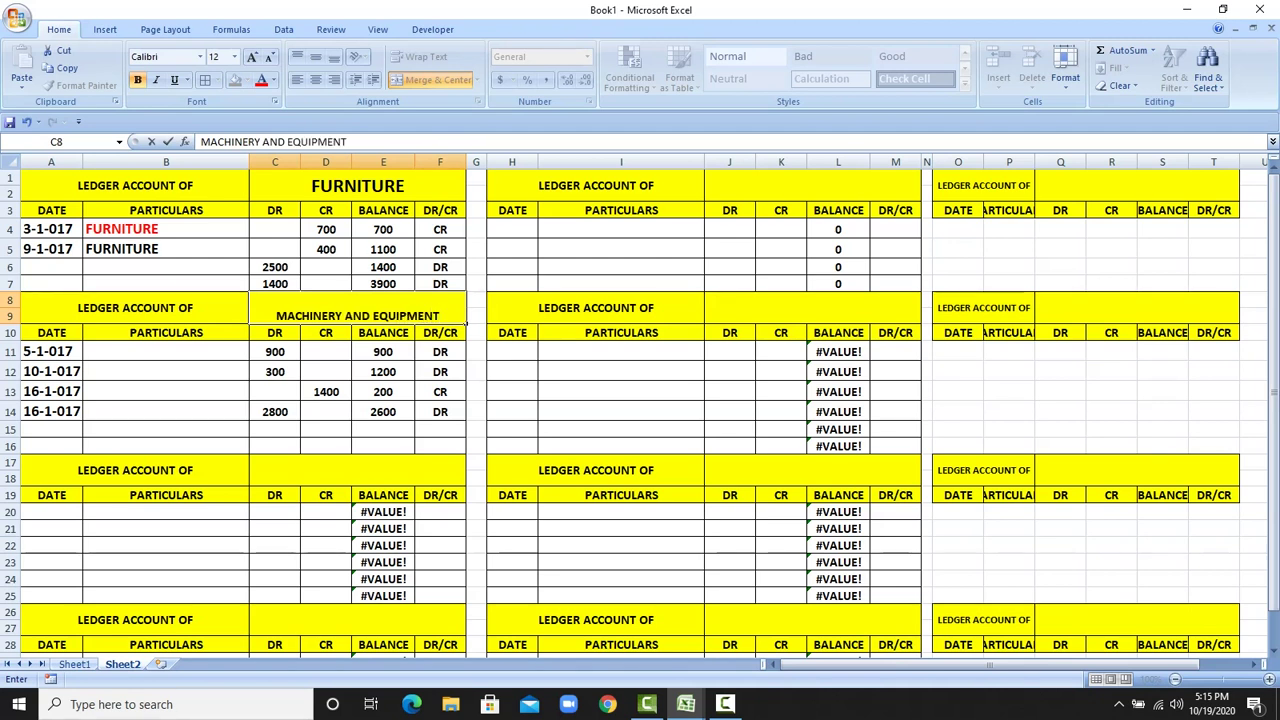
key(Return)
key(Up)
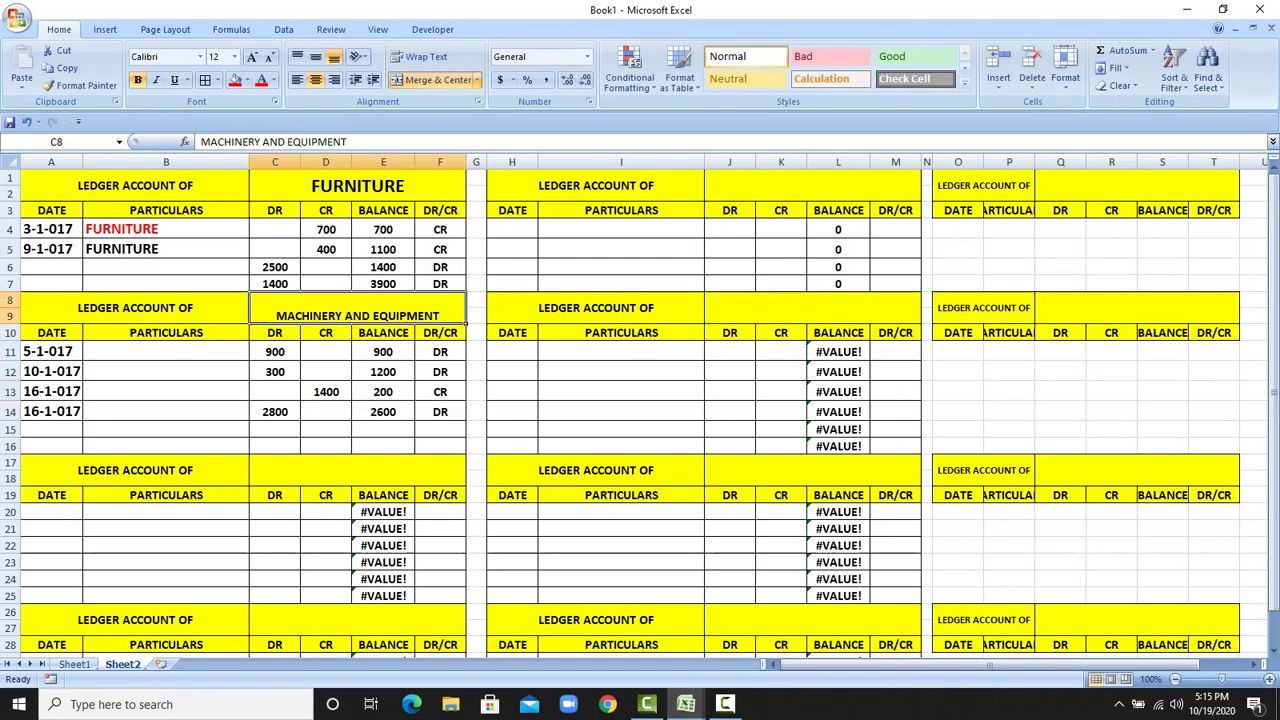
click(252, 57)
click(252, 57)
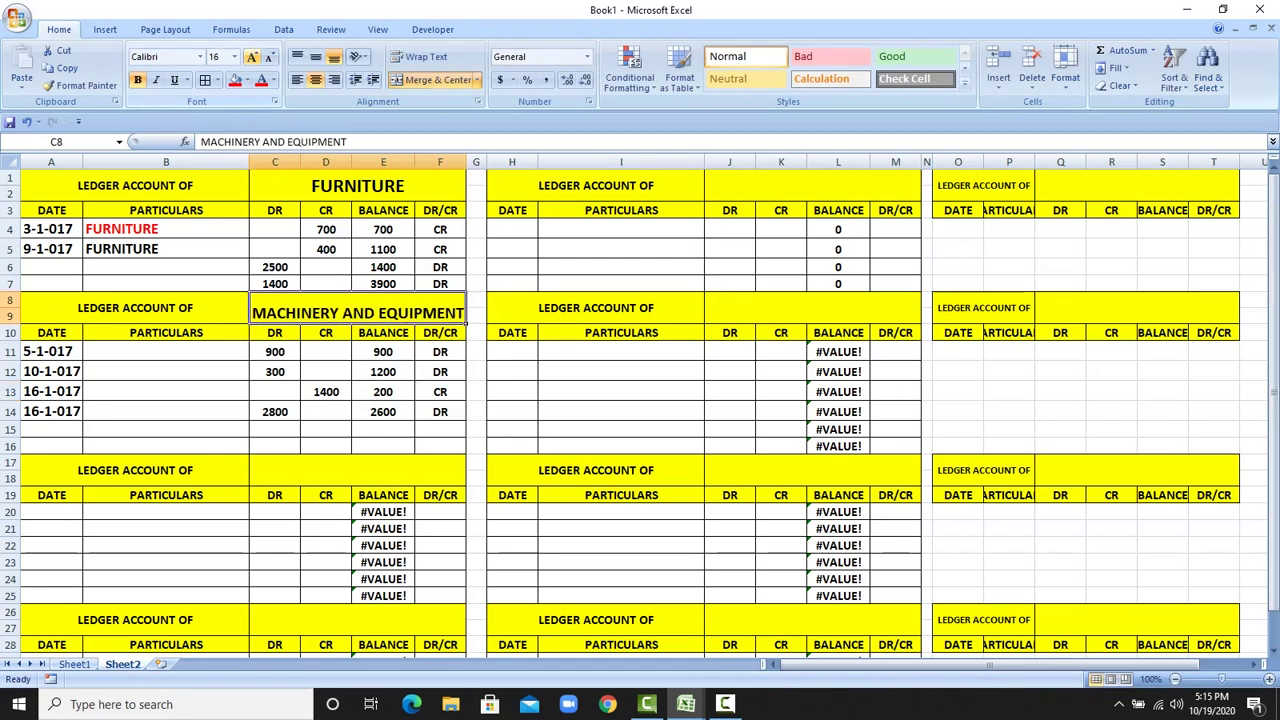
- Filter the PARTICULARS column of Sheet1's cash book to show only the POSTAGE entries
key(ctrl+Page_Up)
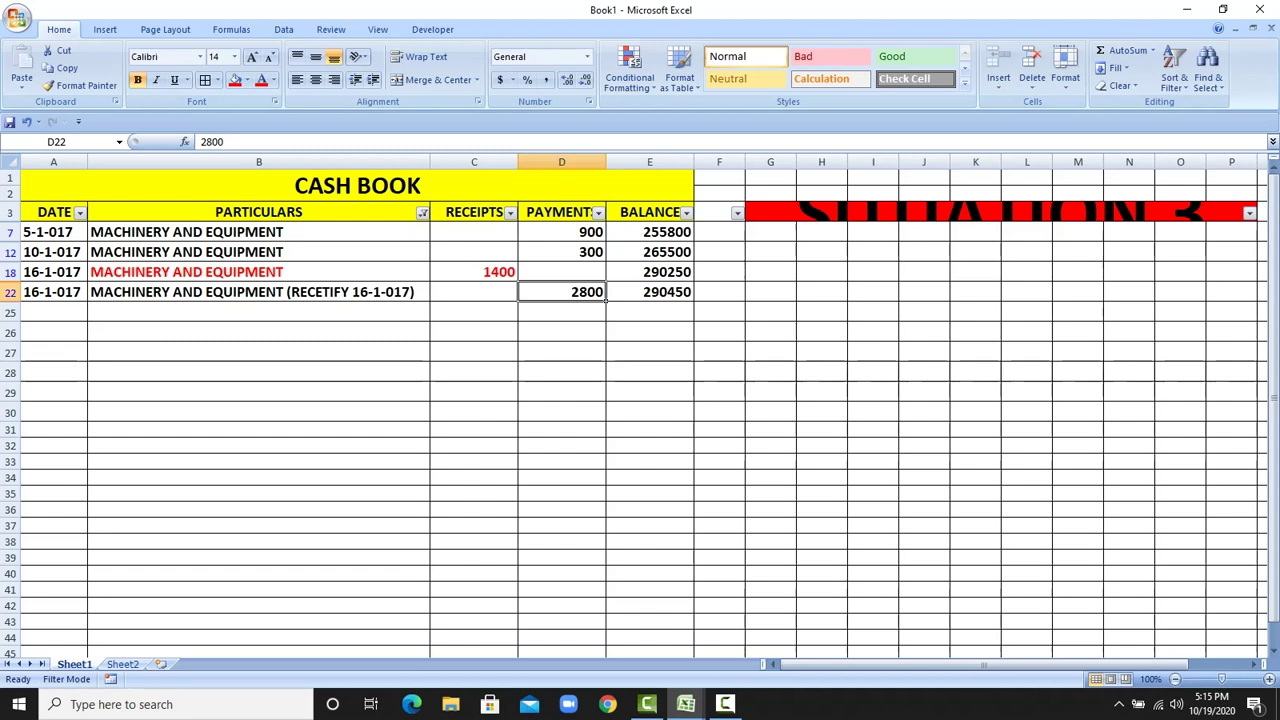
click(422, 212)
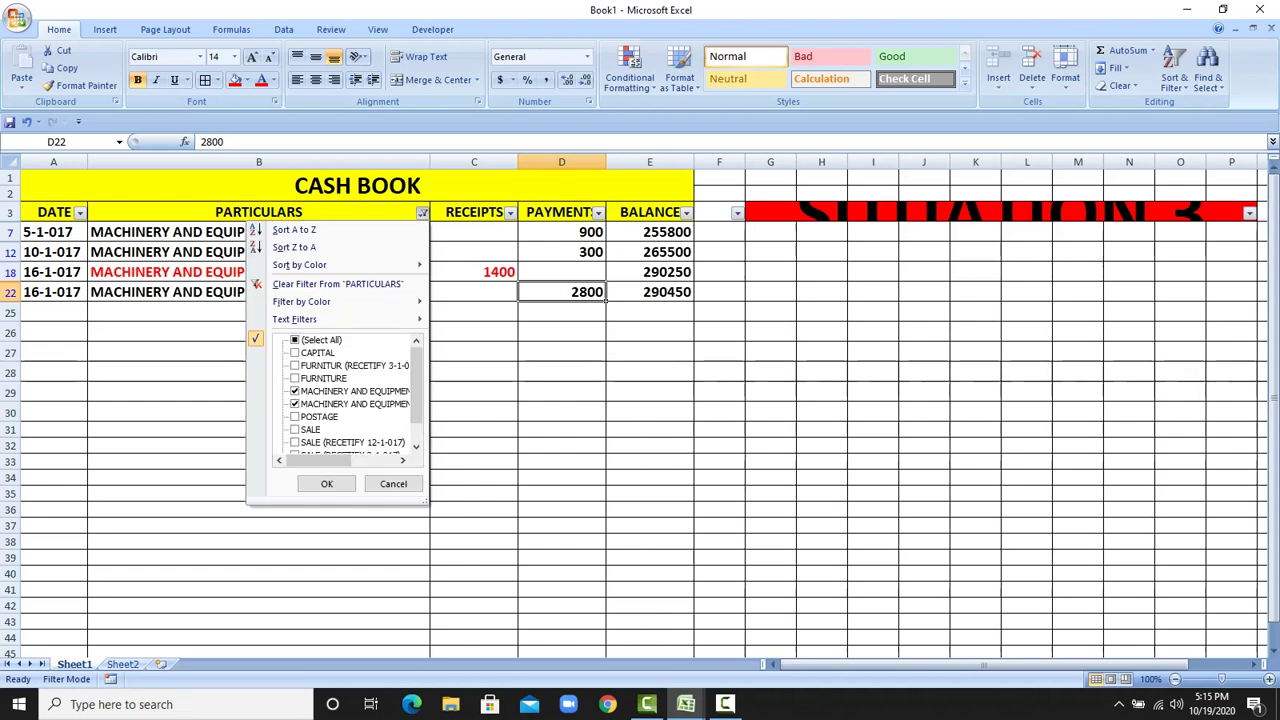
click(295, 340)
click(295, 340)
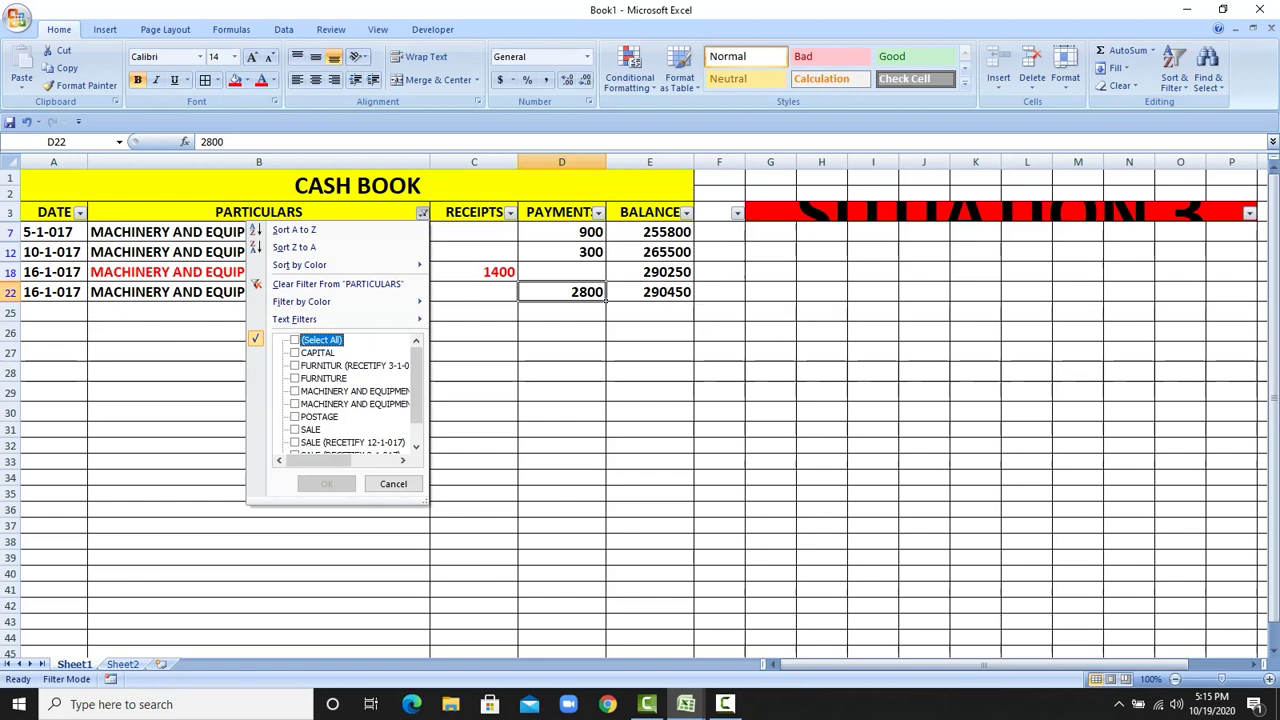
click(295, 417)
click(327, 484)
click(326, 483)
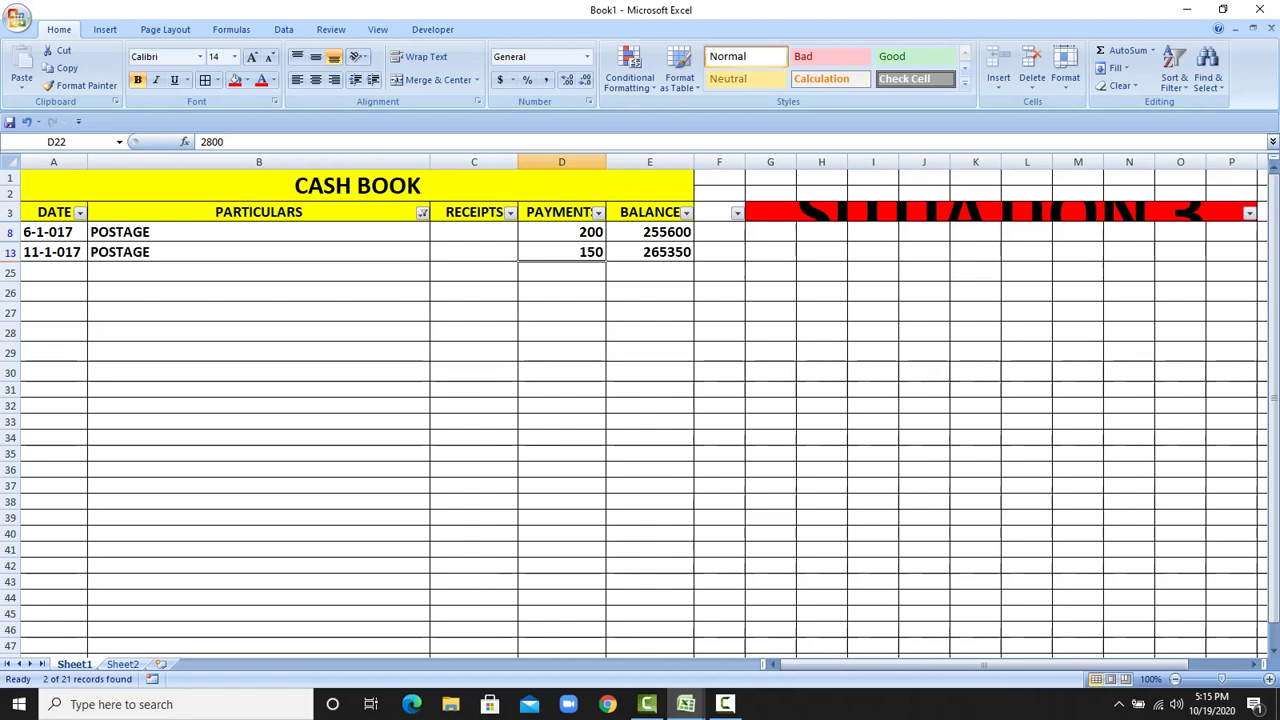
drag(54, 232, 70, 252)
right_click(70, 252)
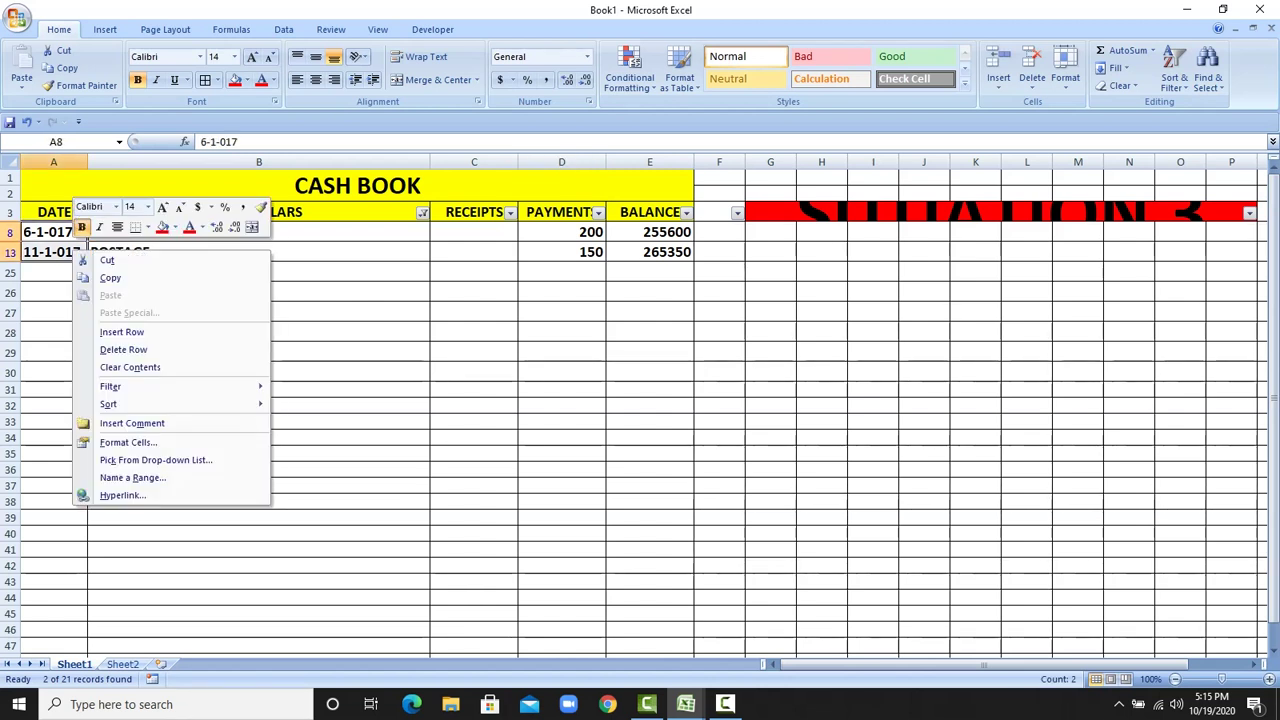
click(110, 277)
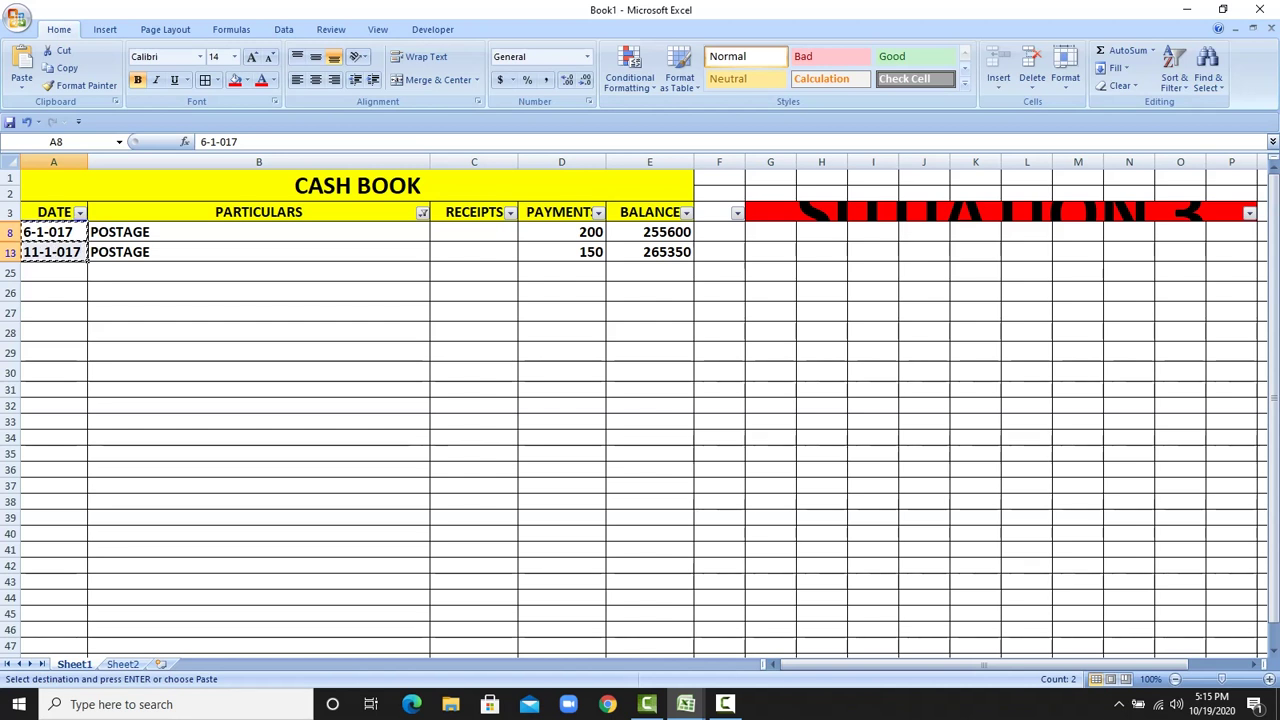
- Title Sheet2's ledger account beside FURNITURE as POSTAGE in J1 and post 200 as its first DR amount in J4
click(132, 648)
click(124, 664)
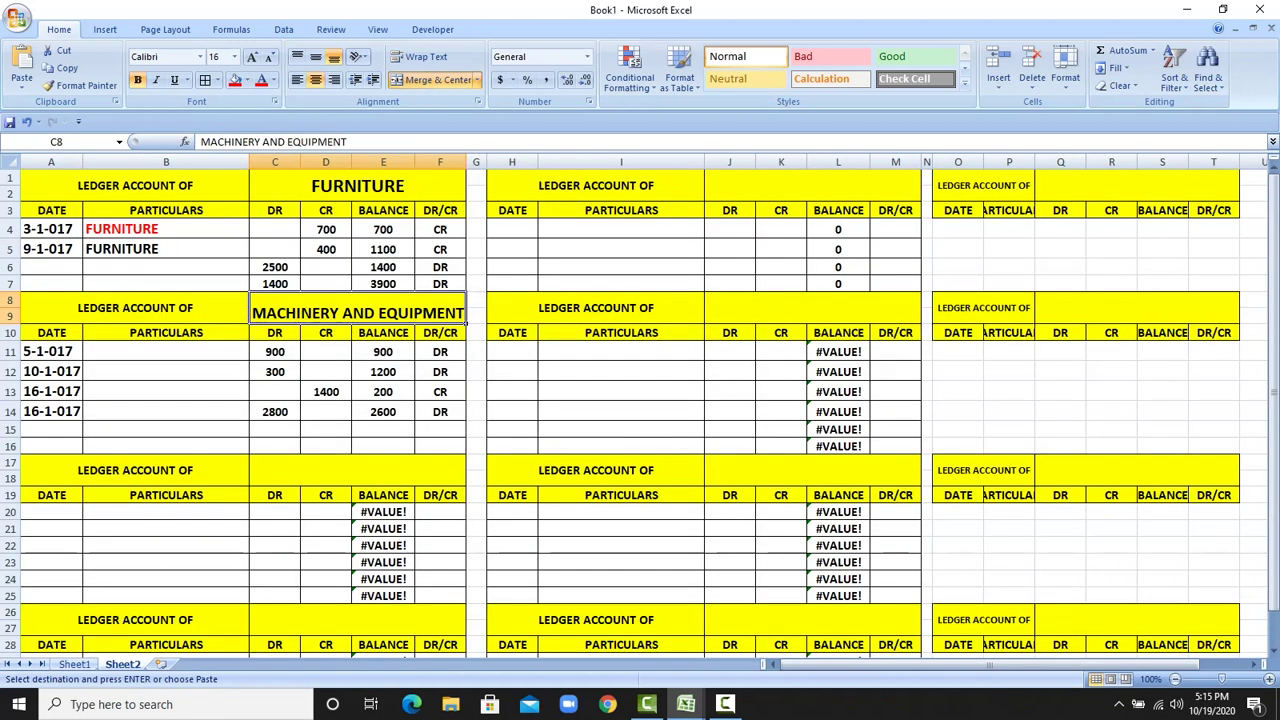
click(812, 186)
text(POSTAGE)
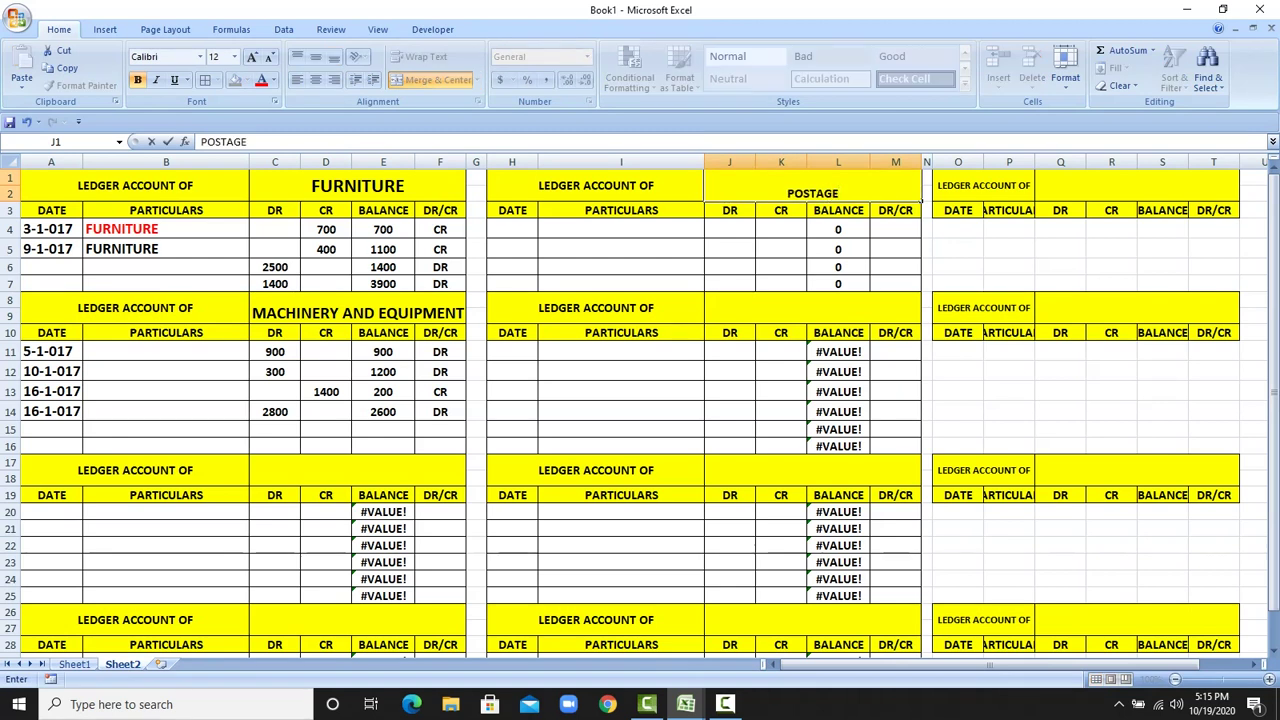
key(Return)
key(Return)
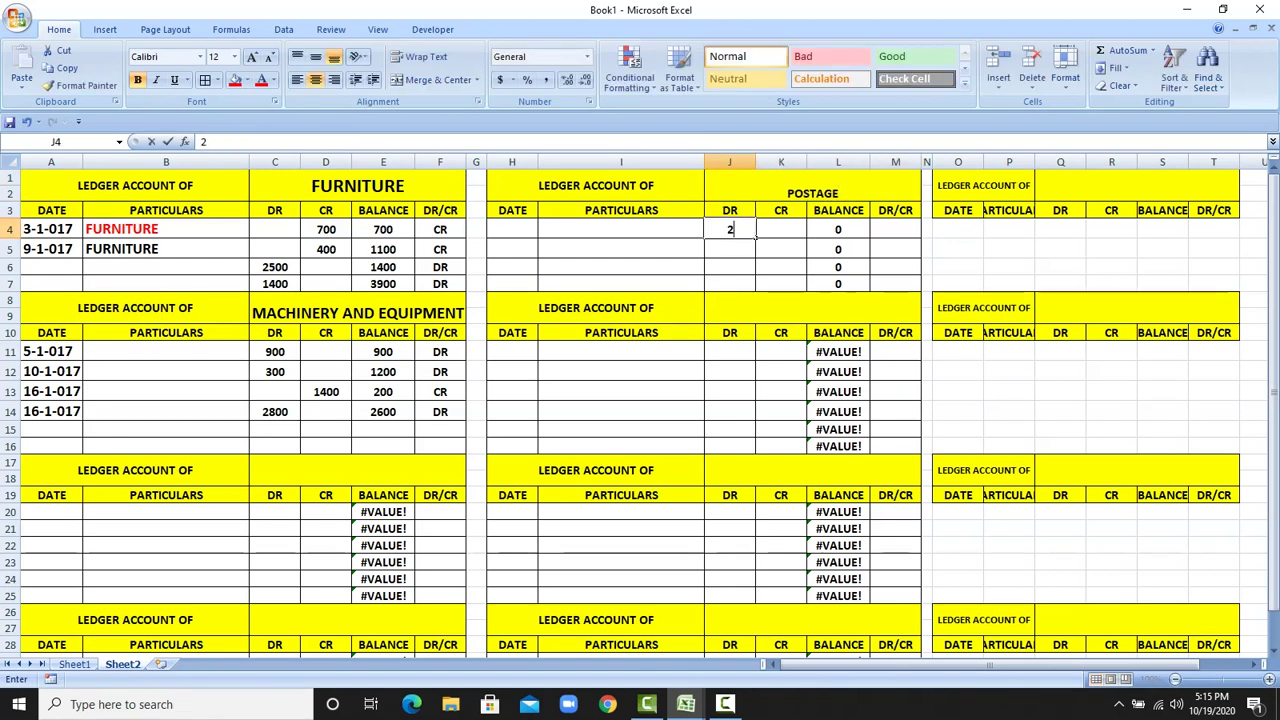
text(200)
key(Return)
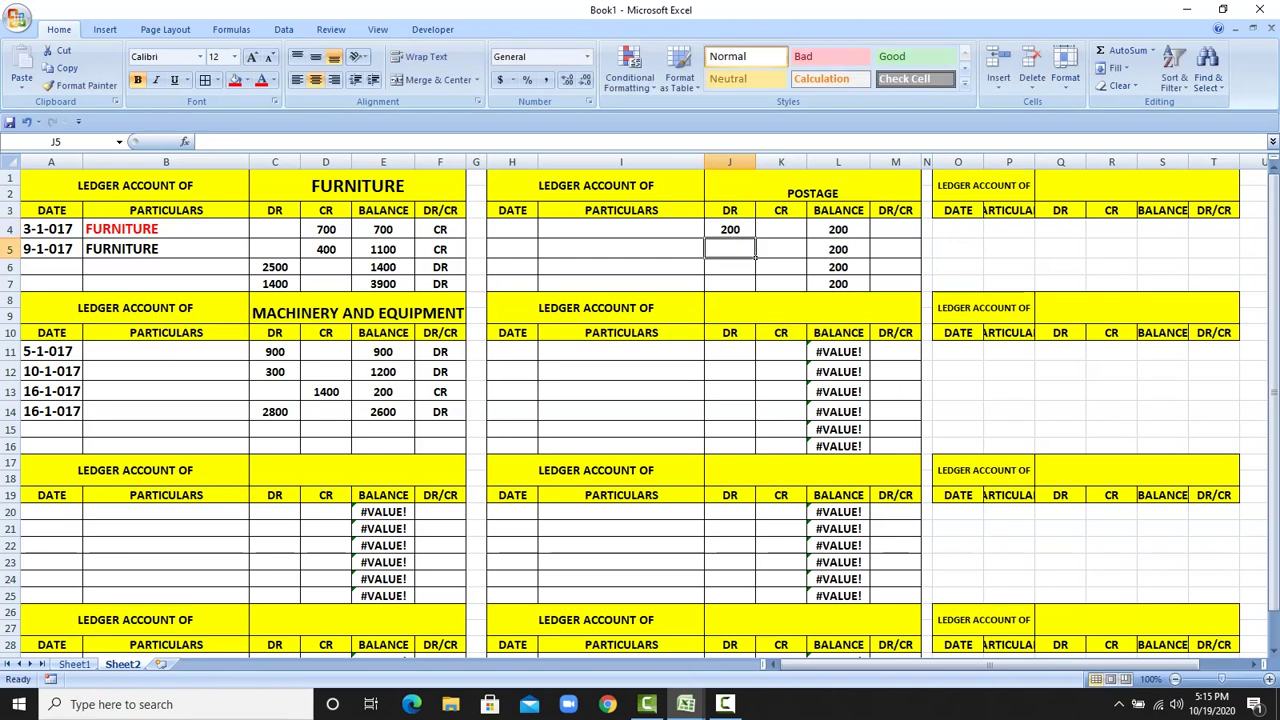
- Copy the two postage dates from Sheet1's cash book and paste them into H4:H5 of Sheet2's POSTAGE account
key(ctrl+Page_Up)
drag(50, 232, 46, 250)
right_click(46, 250)
click(82, 276)
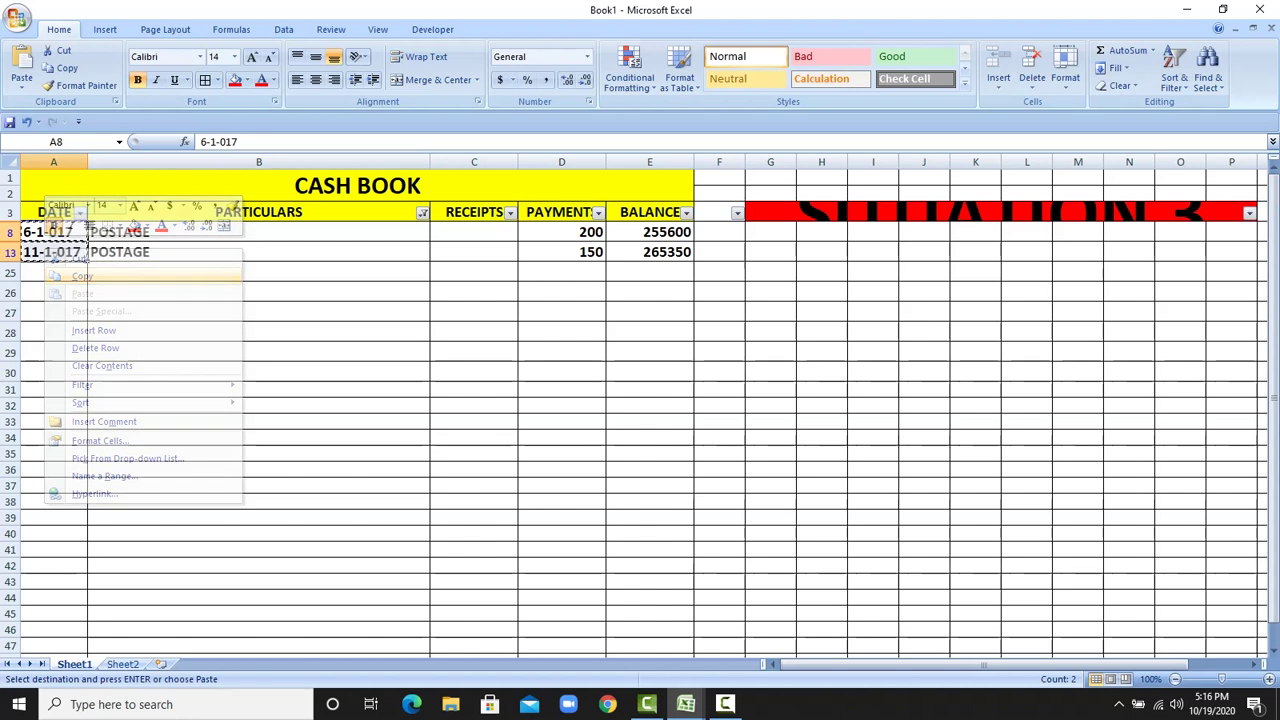
click(123, 664)
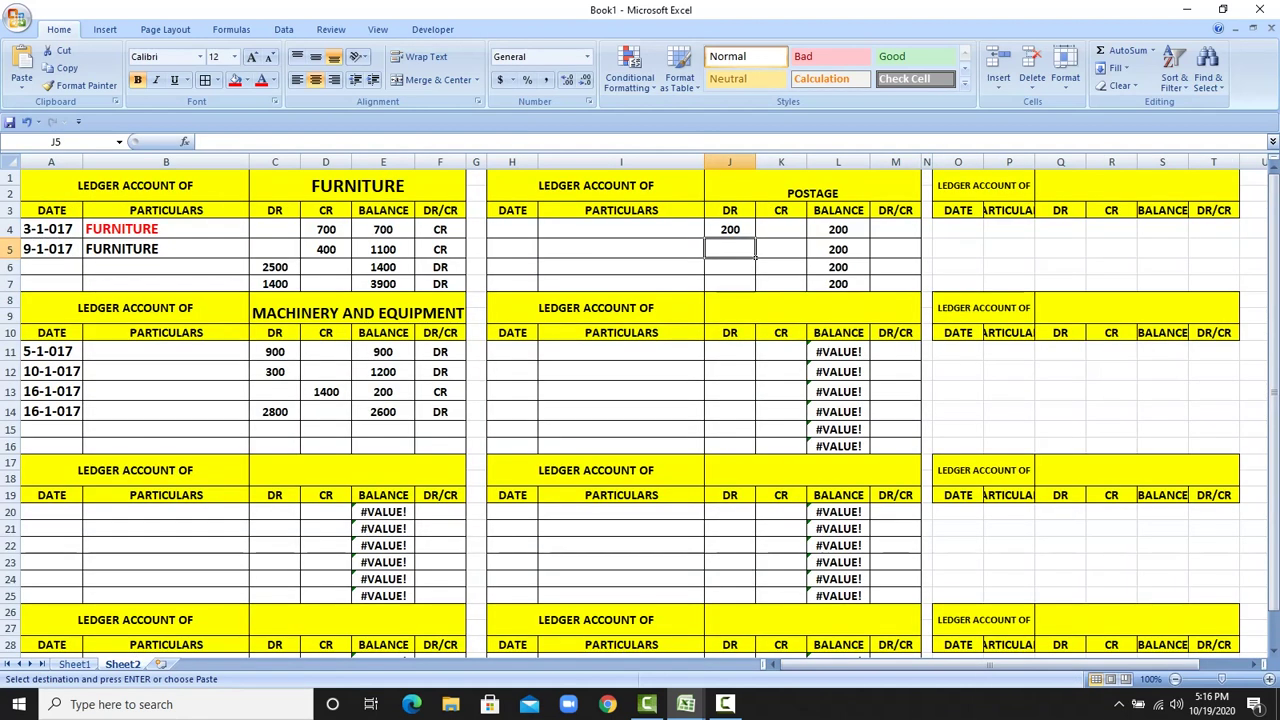
click(512, 229)
right_click(515, 229)
click(555, 272)
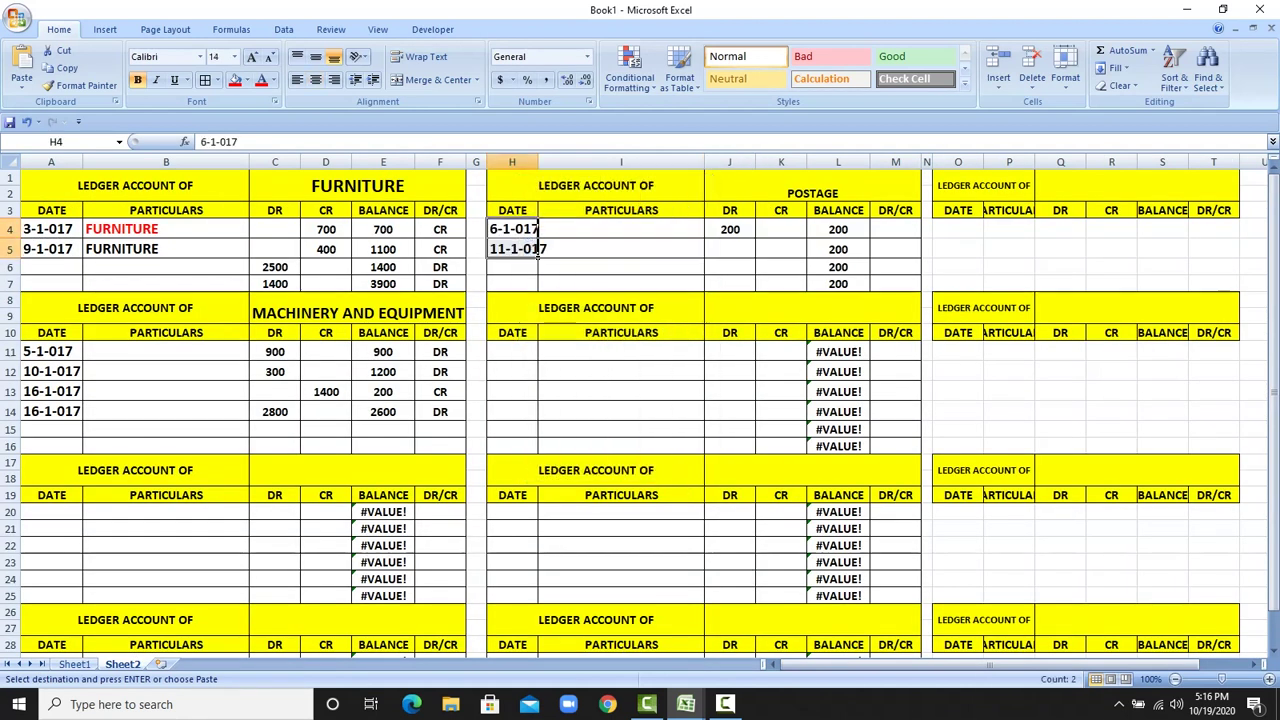
- Post 150 as the second postage entry's DR amount in J5
click(750, 255)
text(150)
key(Return)
- Mark both postage balances as DR in M4 and M5
click(912, 230)
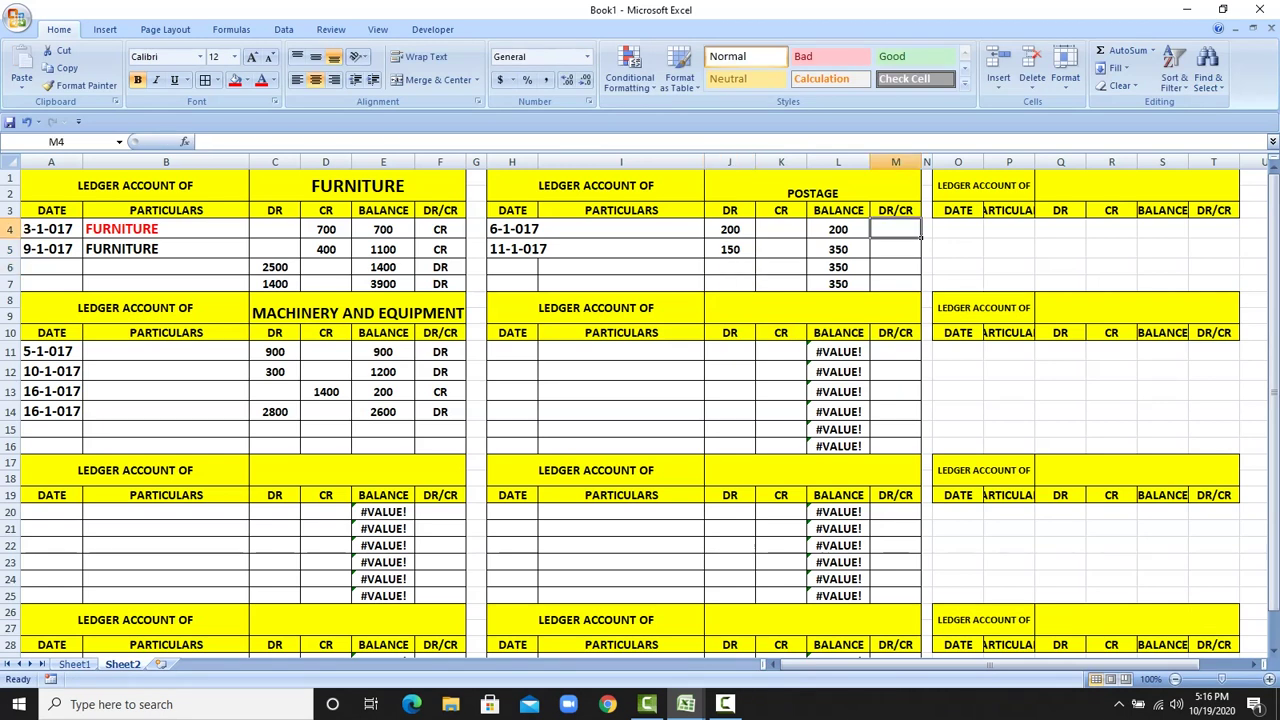
text(DR)
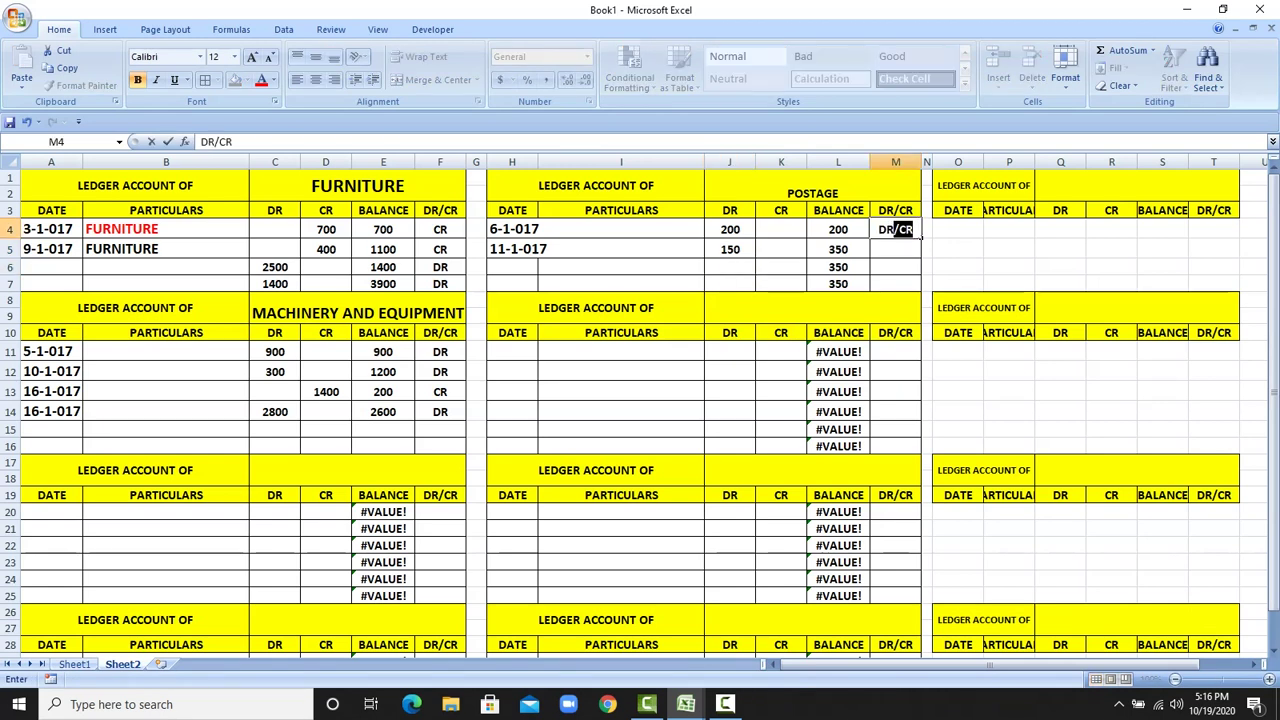
key(Return)
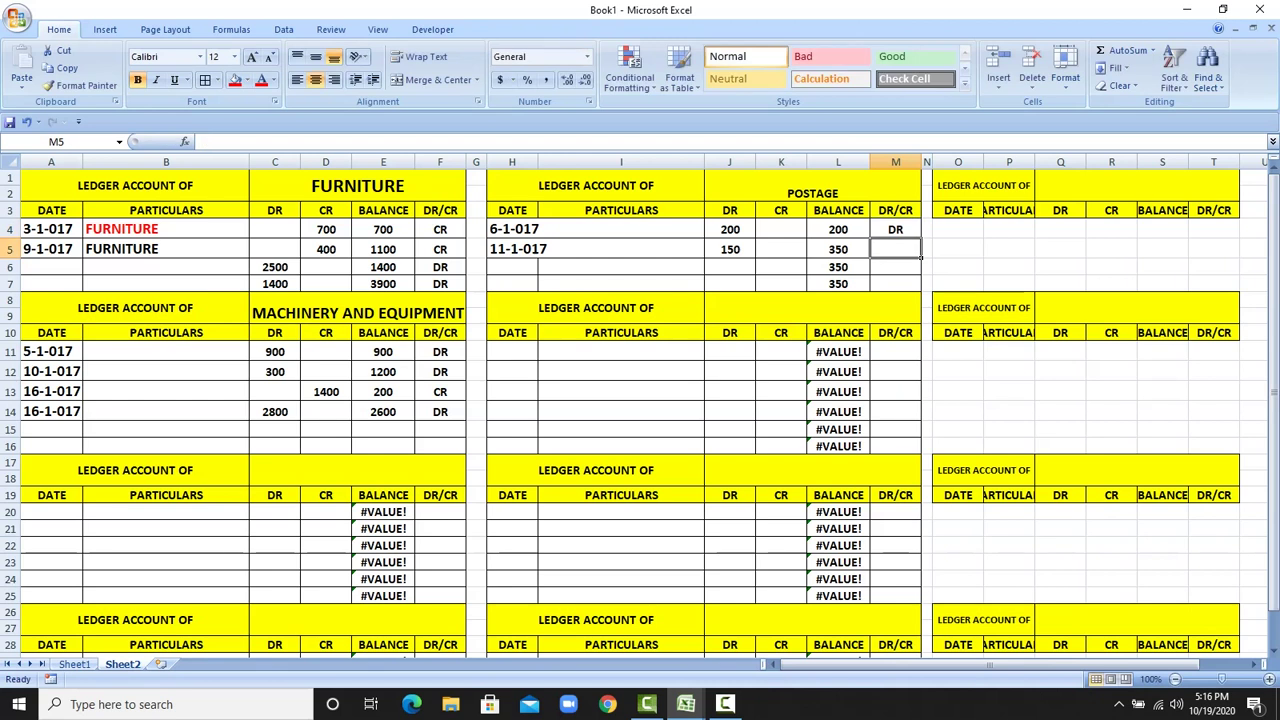
text(DR)
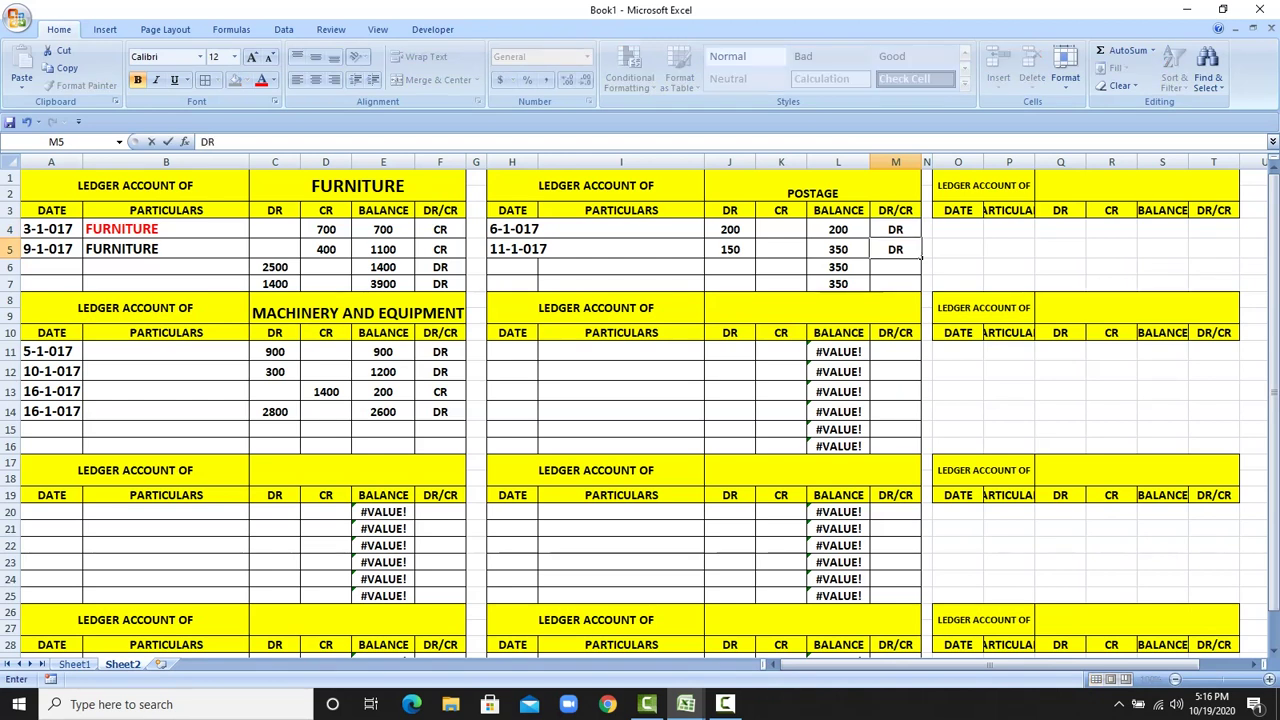
key(Return)
key(Return)
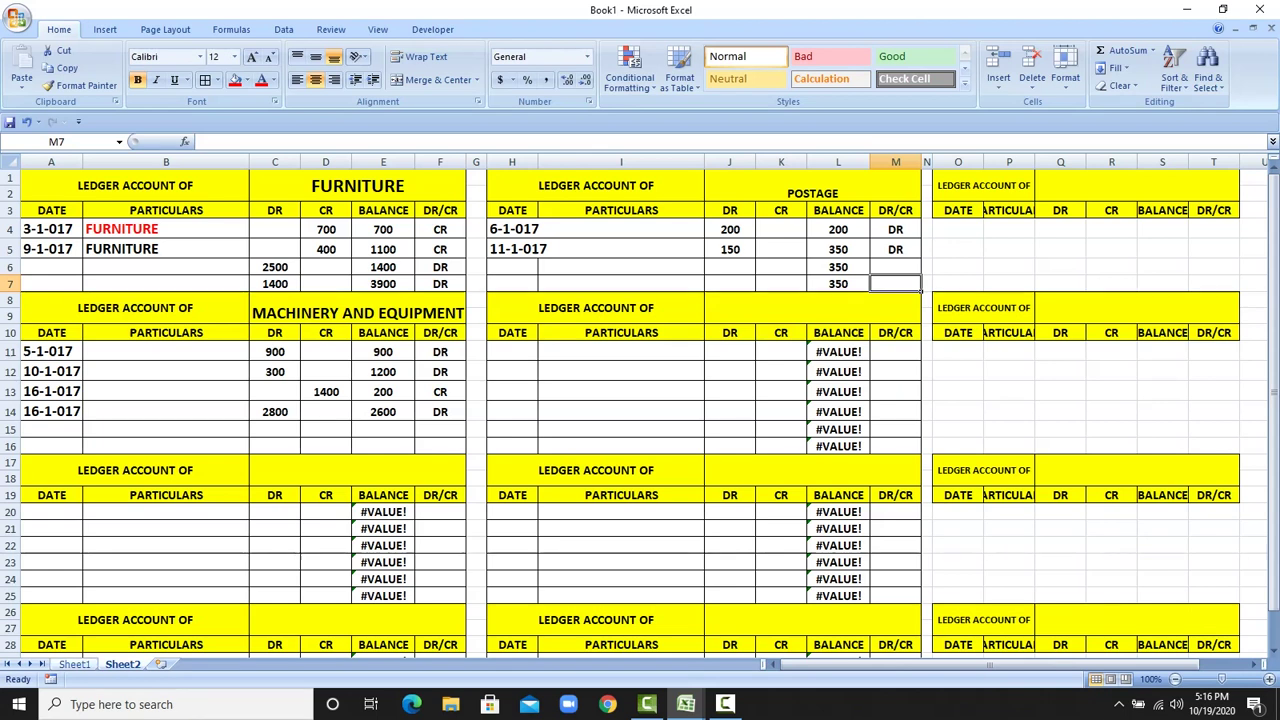
- Filter the particulars of Sheet1's cash book to show every entry except POSTAGE
click(74, 664)
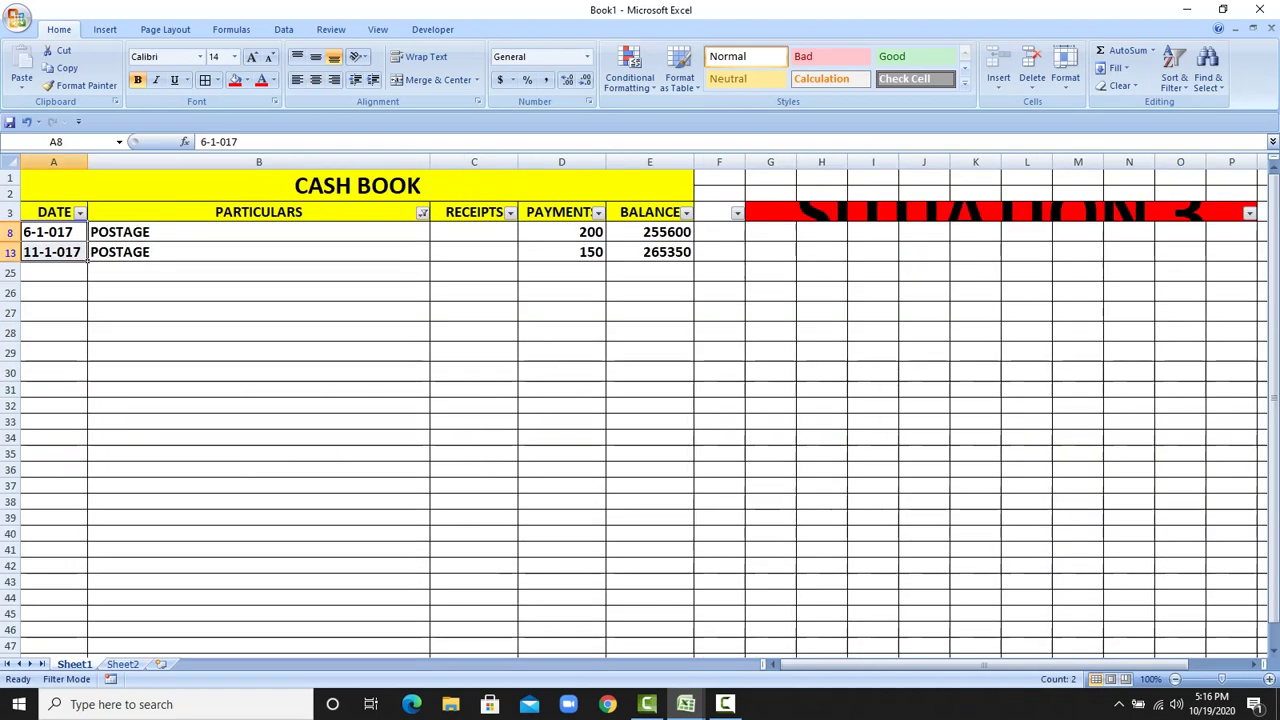
click(423, 213)
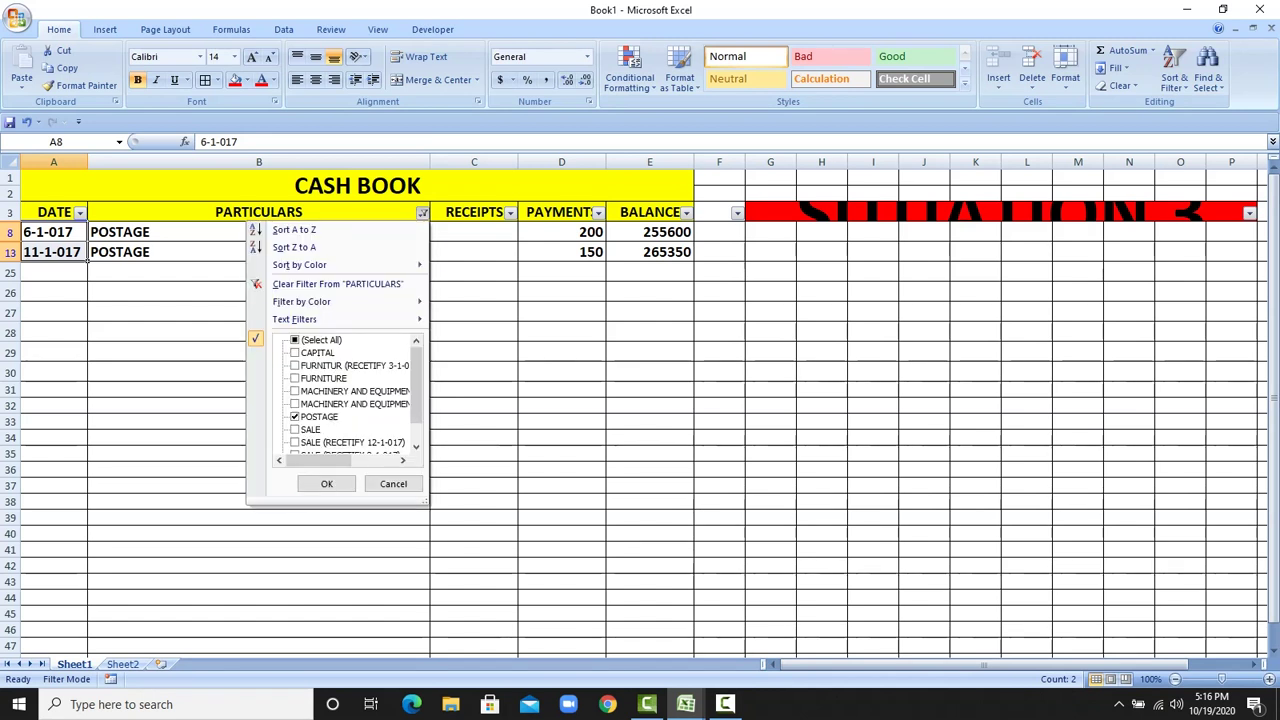
click(296, 340)
click(296, 417)
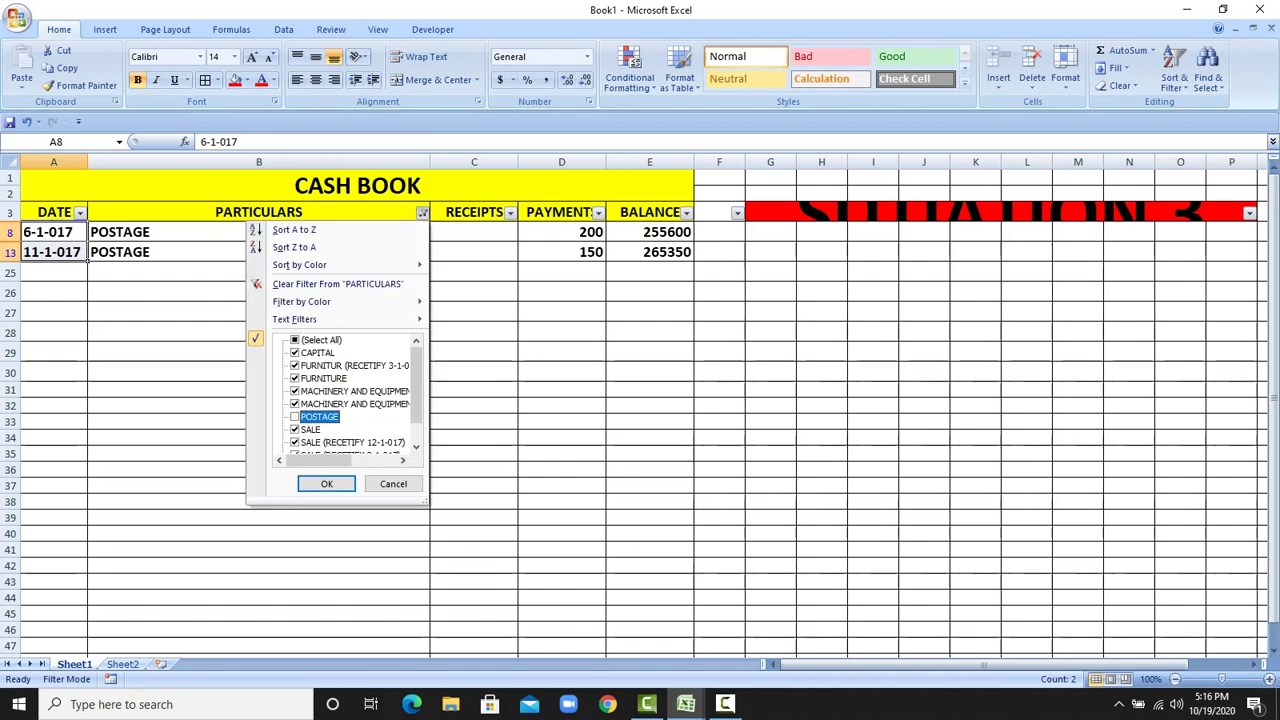
drag(416, 385, 416, 408)
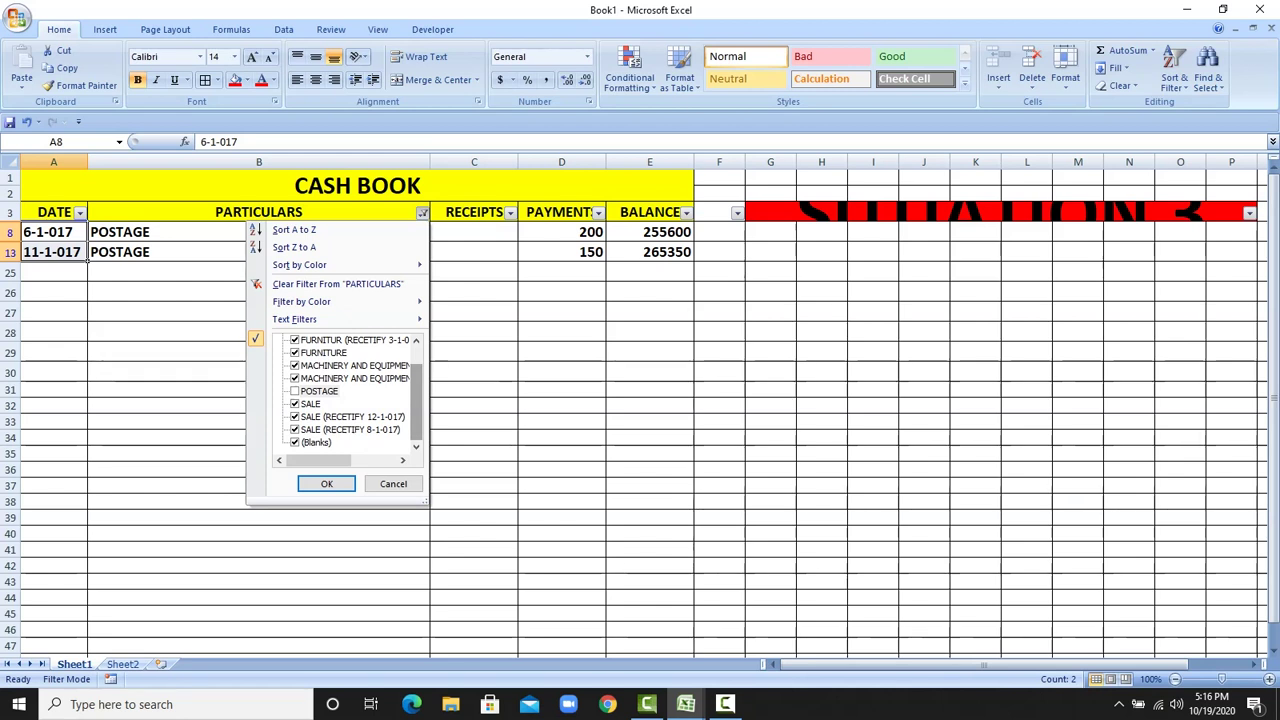
click(296, 442)
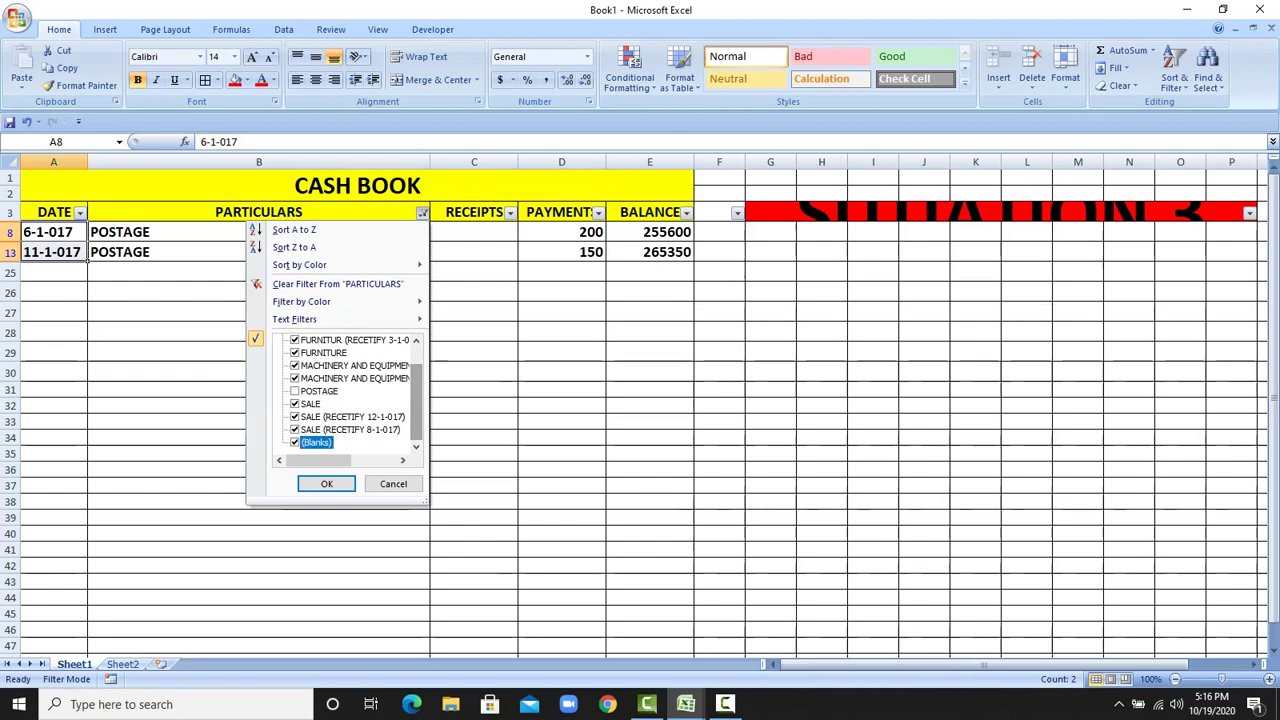
key(Return)
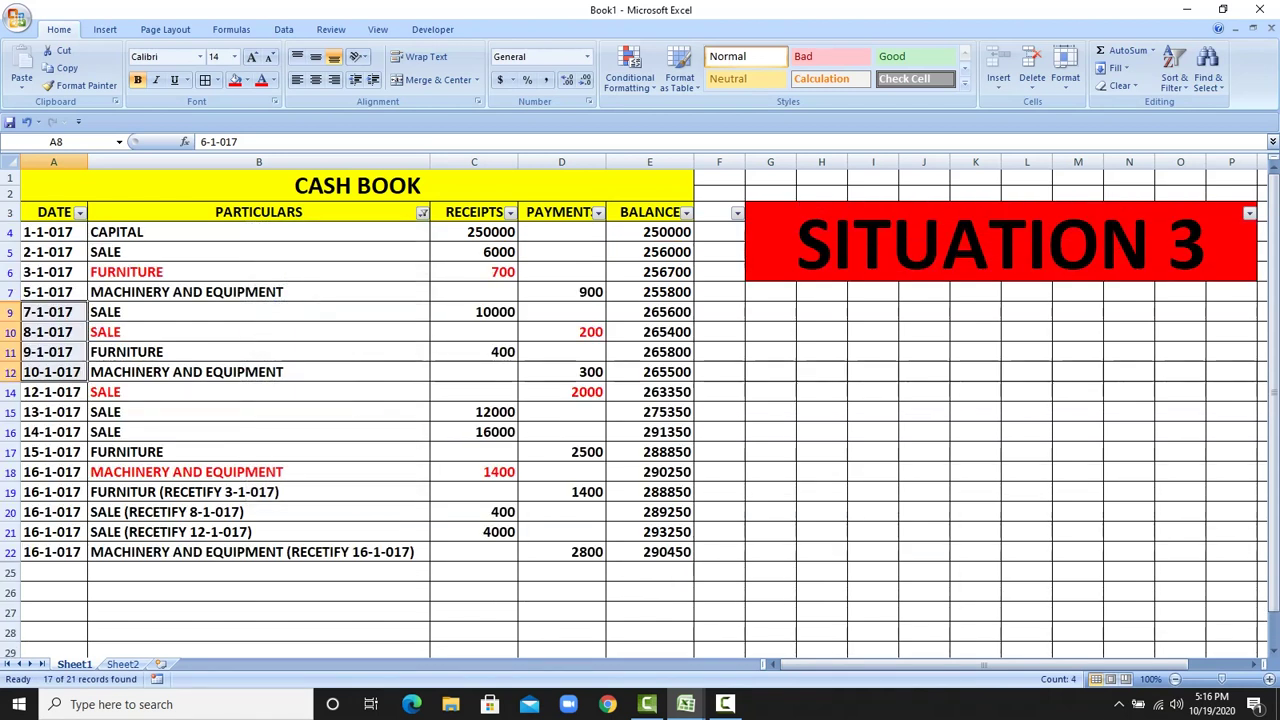
- Filter the cash book's particulars to only SALE, SALE (RECETIFY 12-1-017) and SALE (RECETIFY 8-1-017)
click(423, 213)
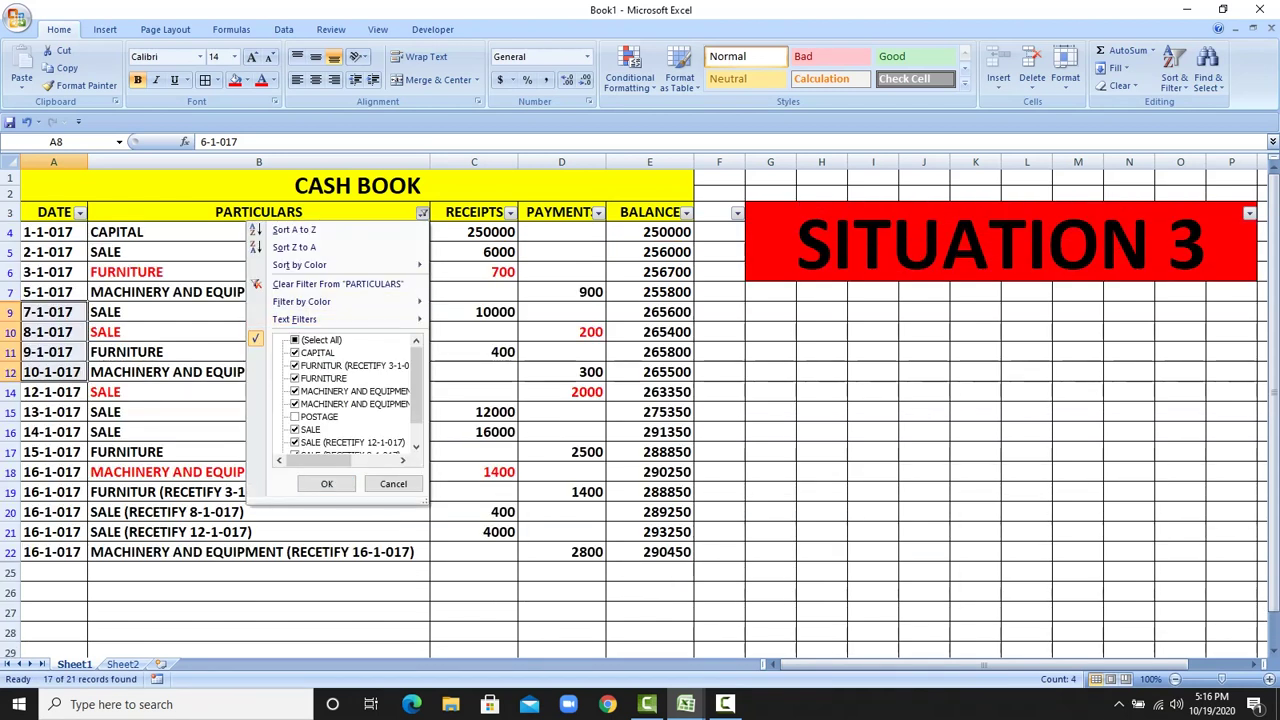
click(295, 340)
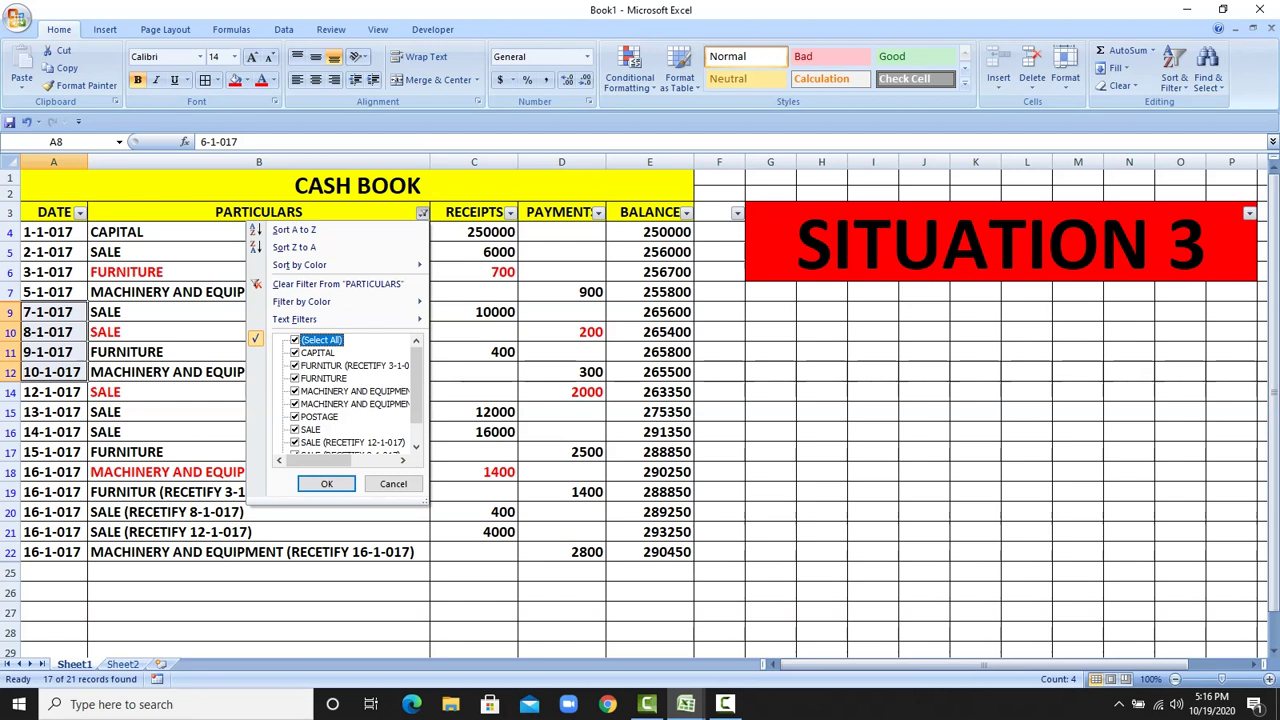
scroll(350, 390, down, 2)
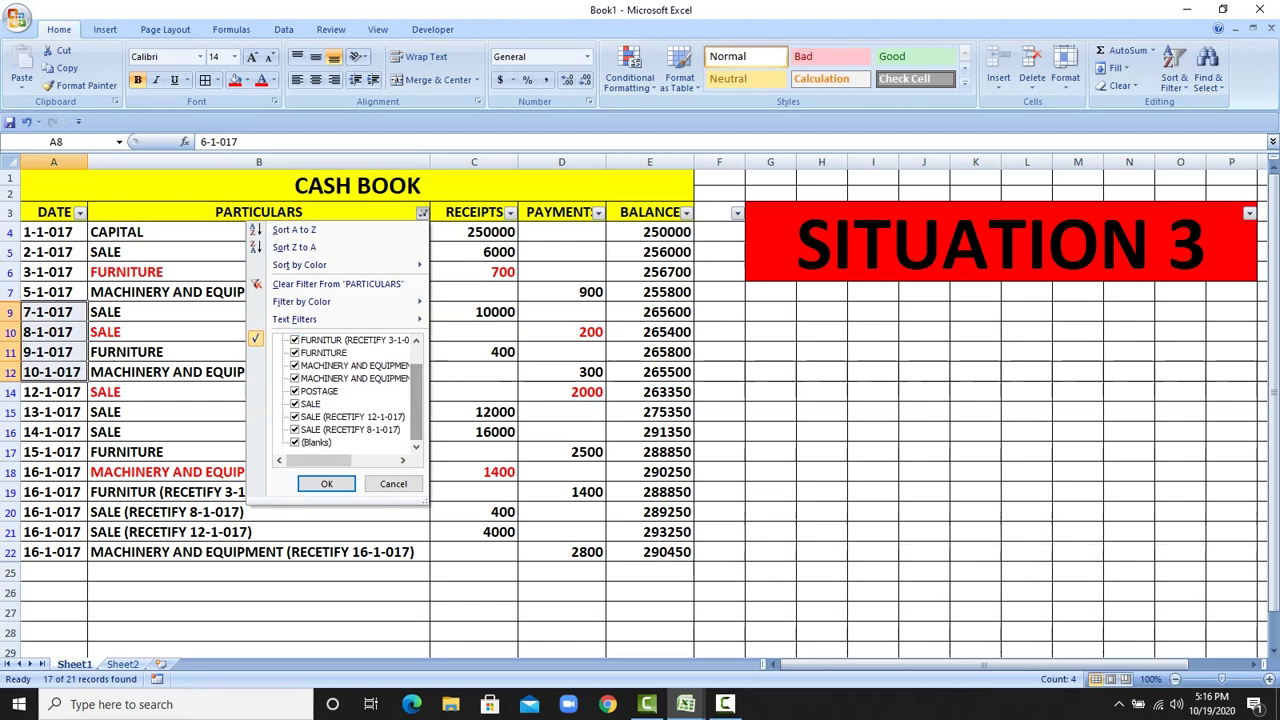
scroll(350, 390, up, 2)
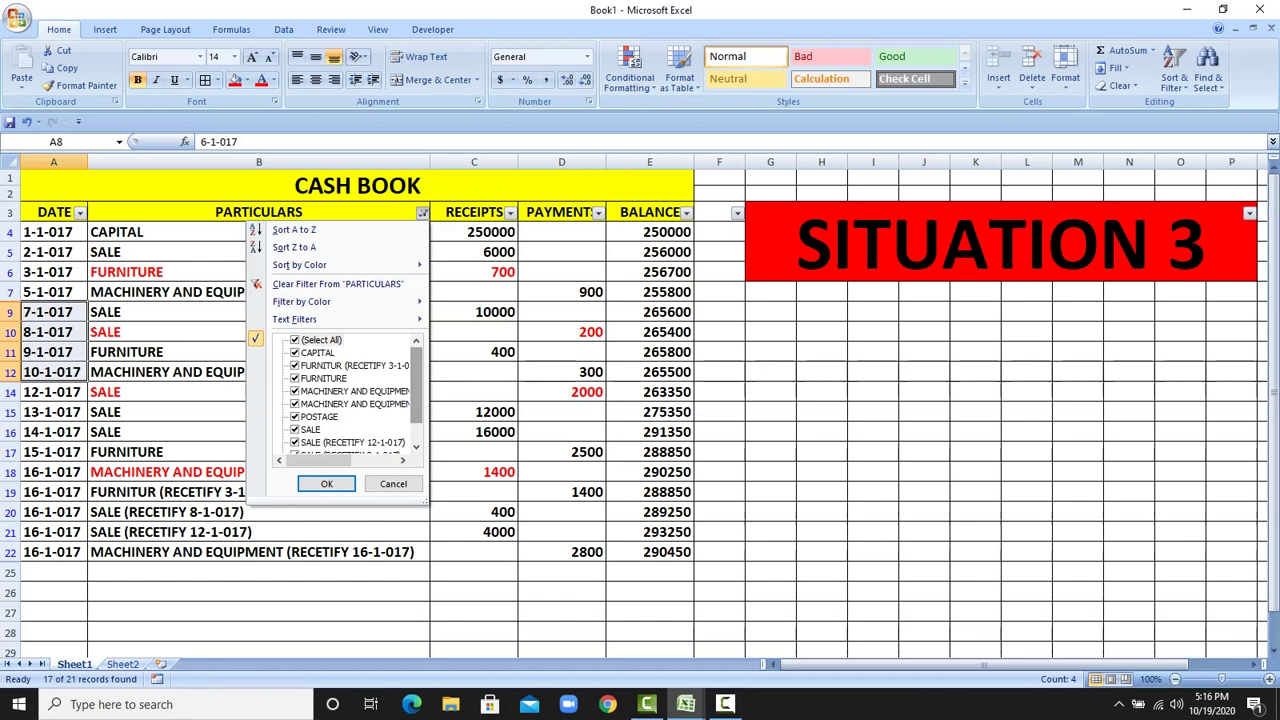
click(295, 340)
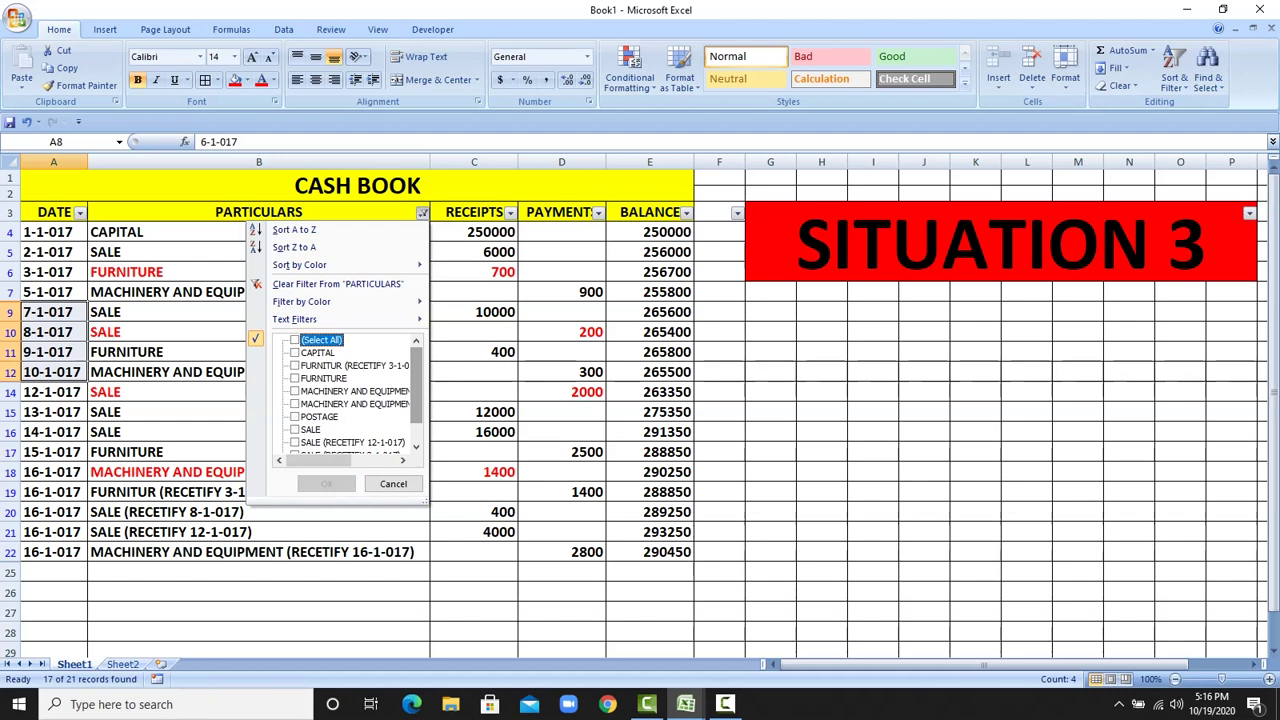
scroll(350, 395, down, 2)
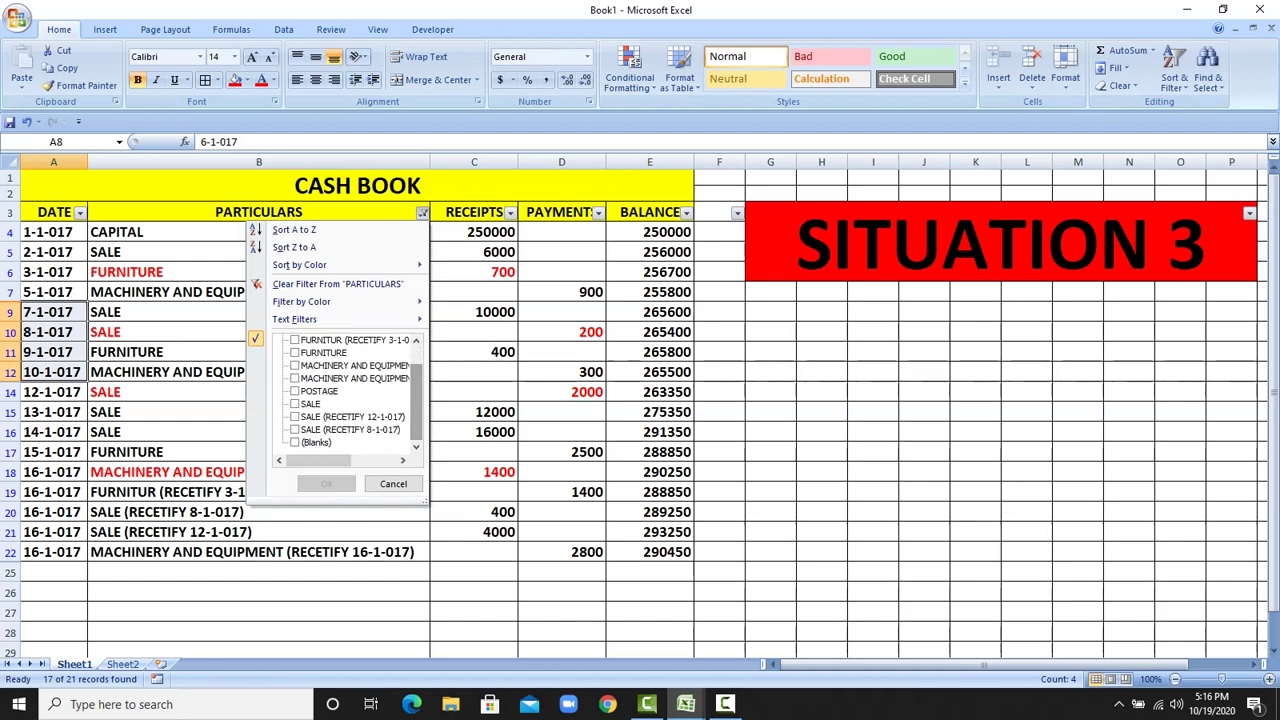
click(308, 404)
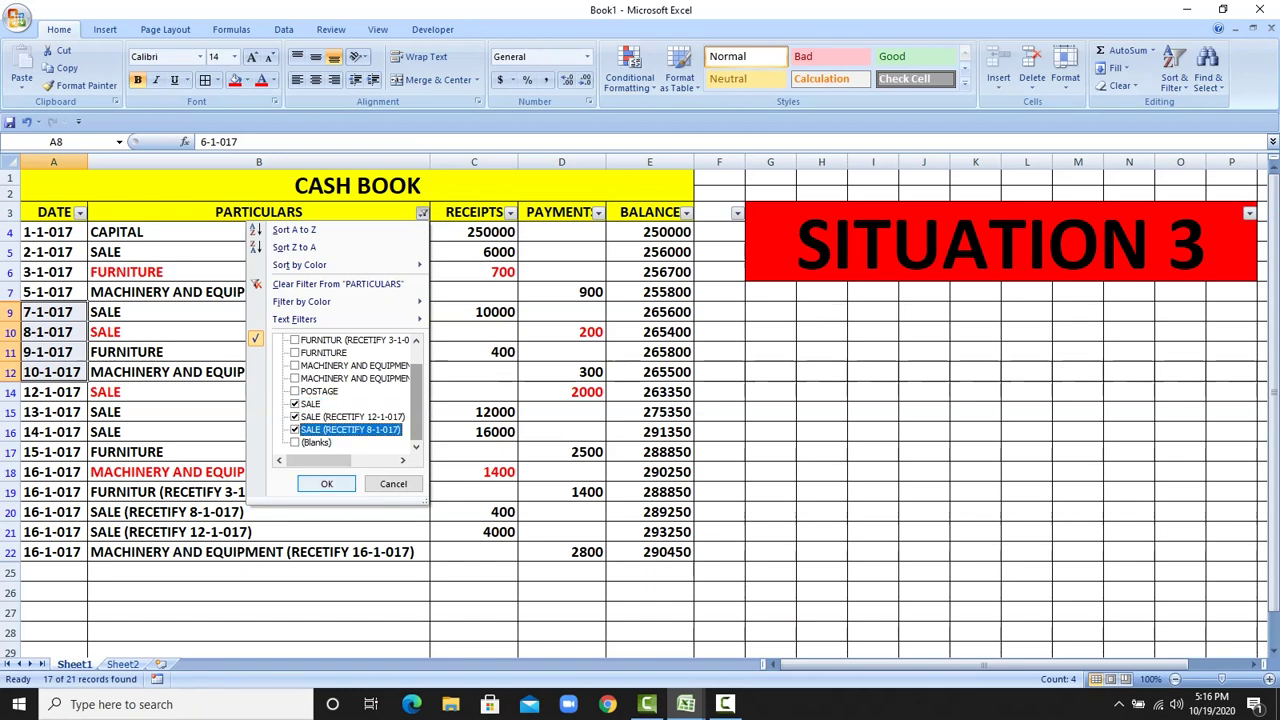
click(326, 483)
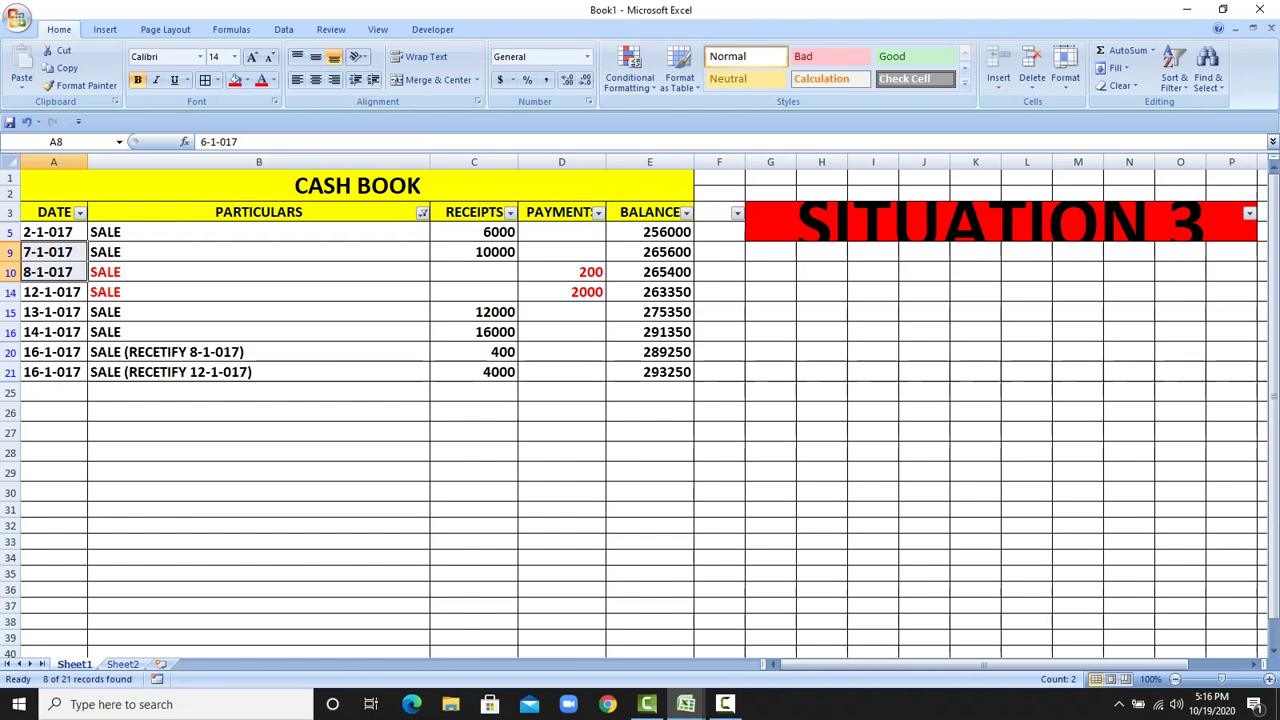
- Copy the filtered sale dates from the cash book and try to paste them at H11 of Sheet2
click(86, 238)
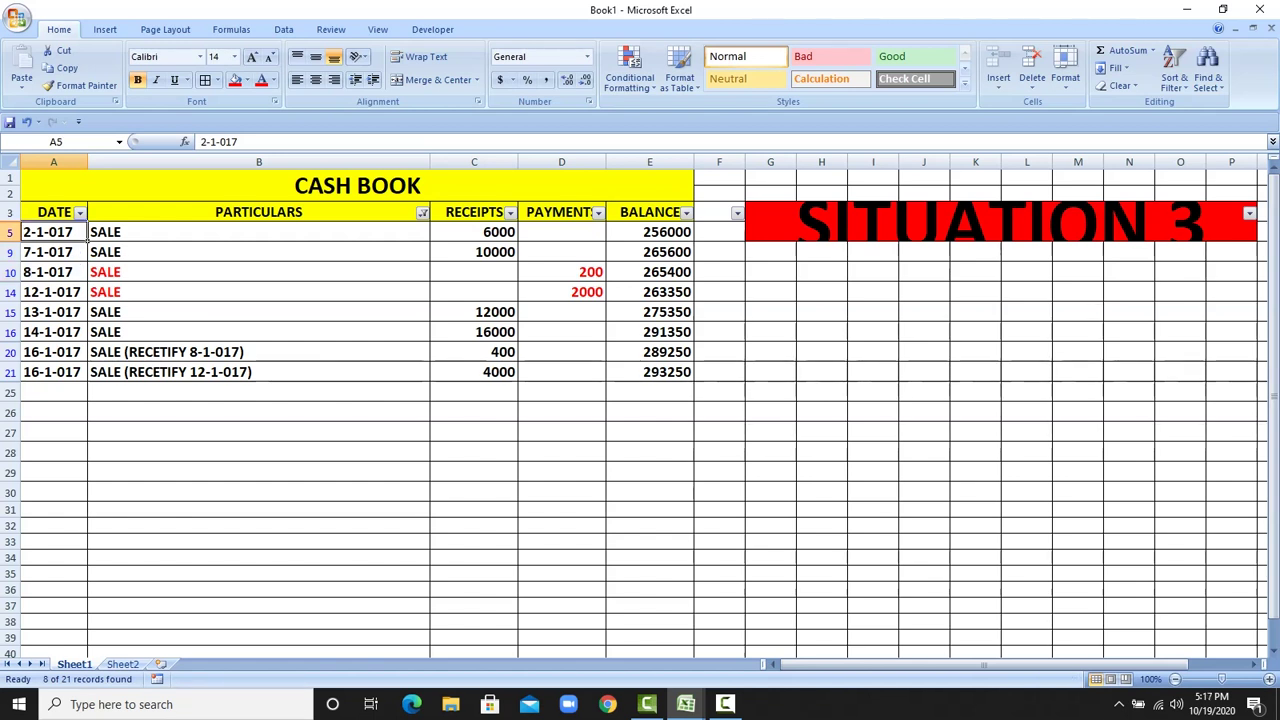
drag(86, 238, 50, 372)
right_click(50, 368)
click(87, 395)
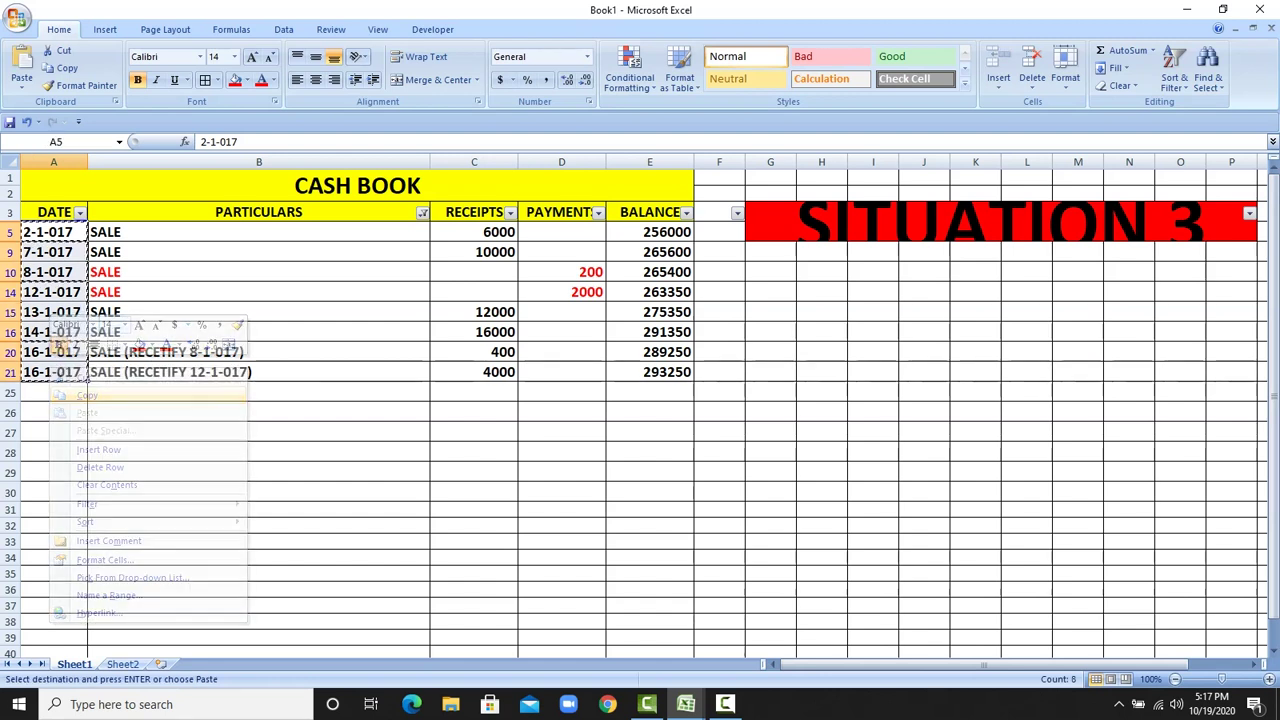
click(122, 664)
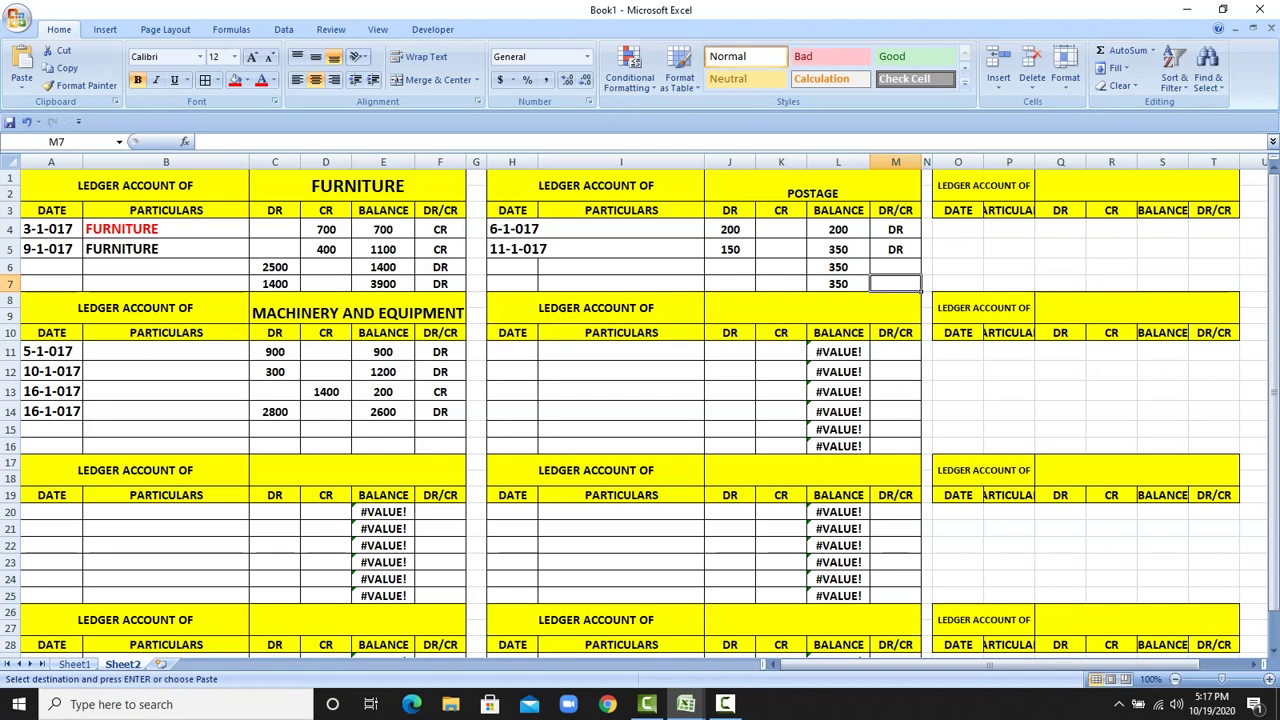
click(512, 351)
right_click(516, 348)
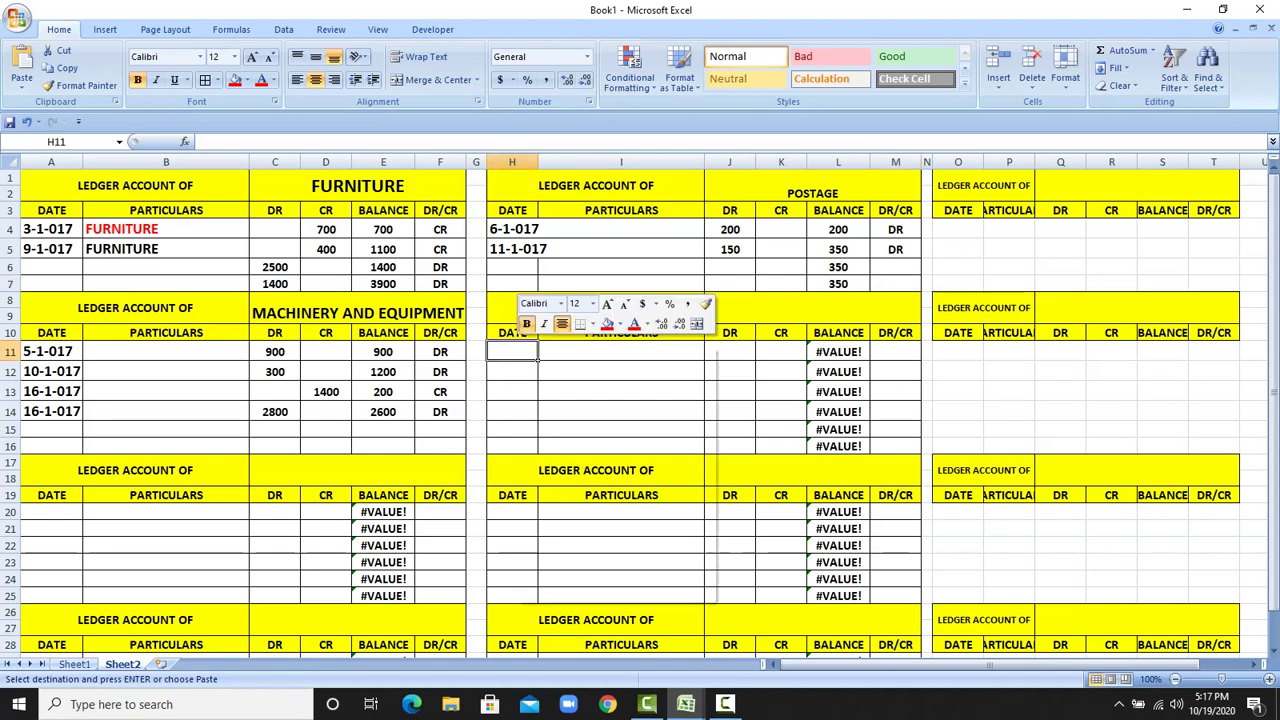
click(555, 392)
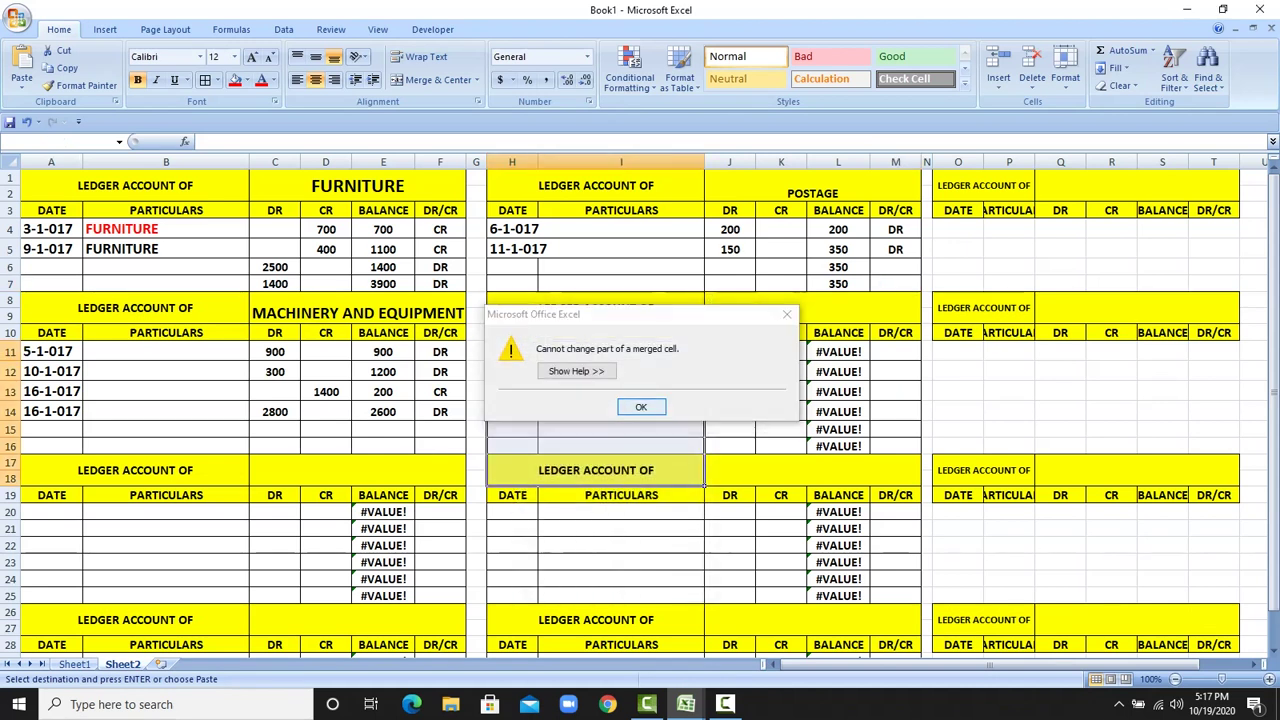
click(641, 406)
- Try to paste the copied sale dates at A20 in the blank ledger account below MACHINERY AND EQUIPMENT
click(55, 512)
right_click(65, 512)
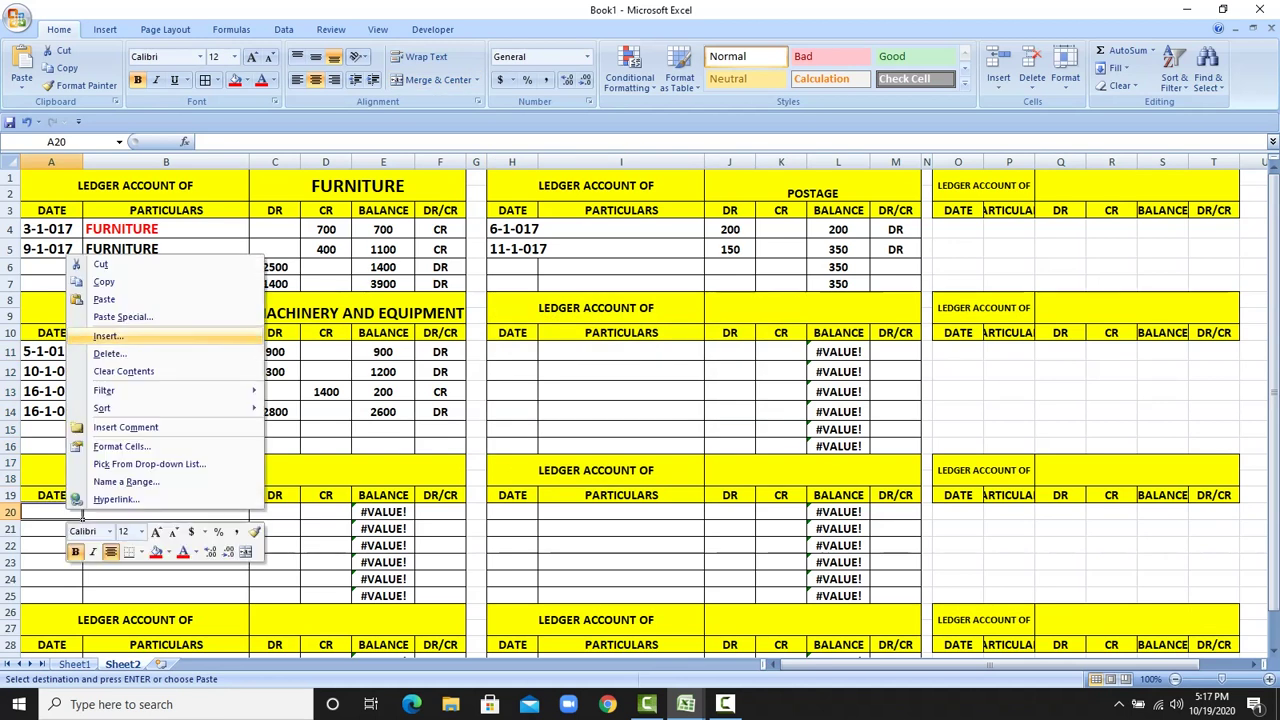
click(105, 300)
click(104, 299)
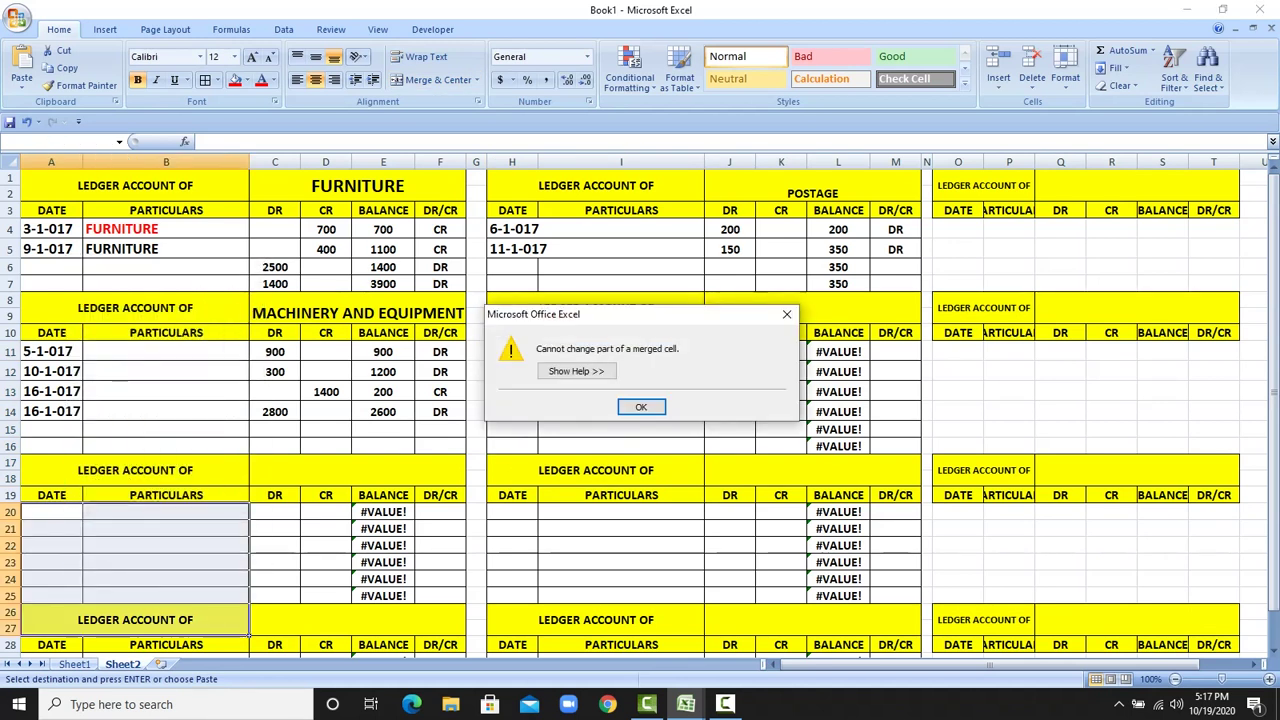
click(641, 407)
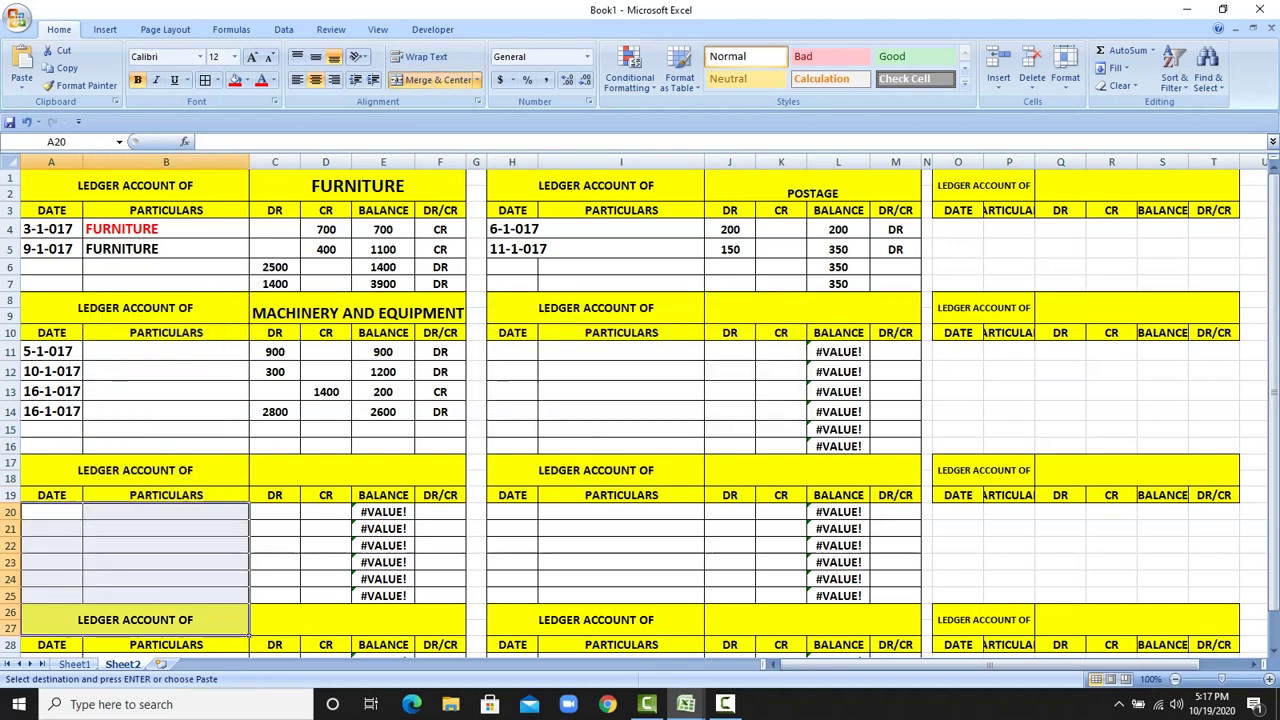
- Insert three rows at row 25 of Sheet2 to extend the blank ledger account that starts at row 17
click(166, 562)
click(10, 596)
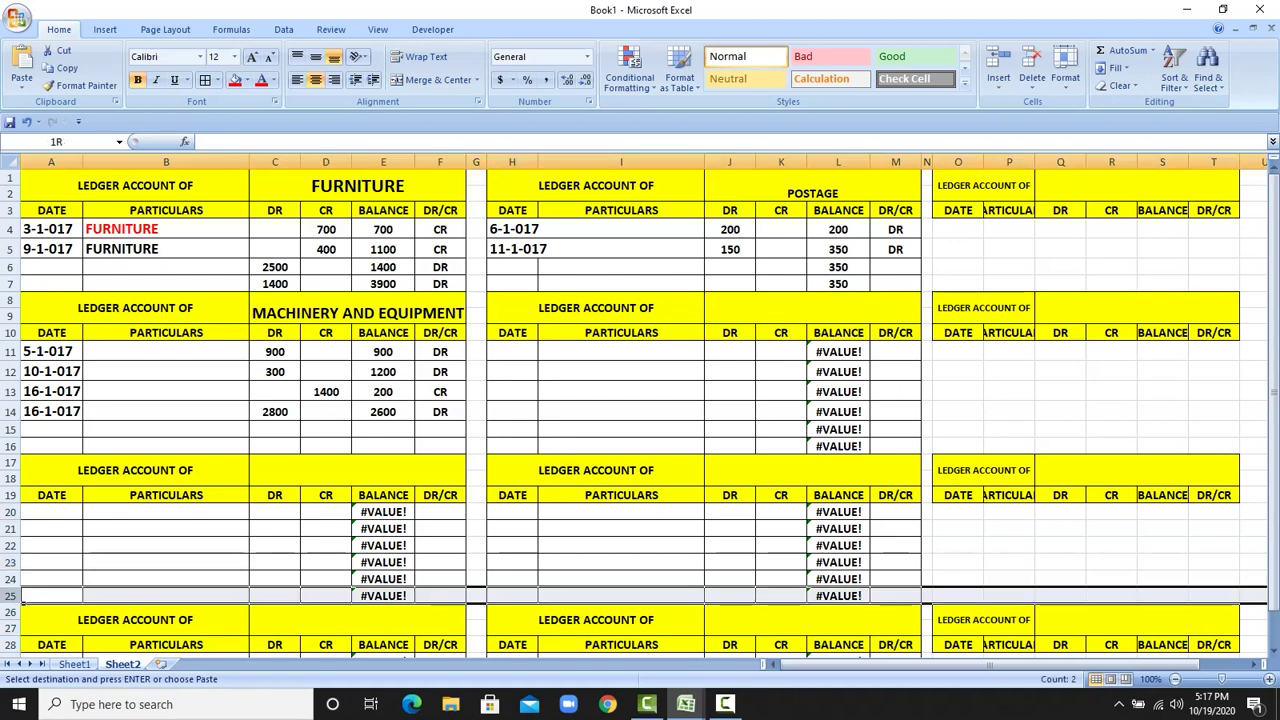
right_click(10, 596)
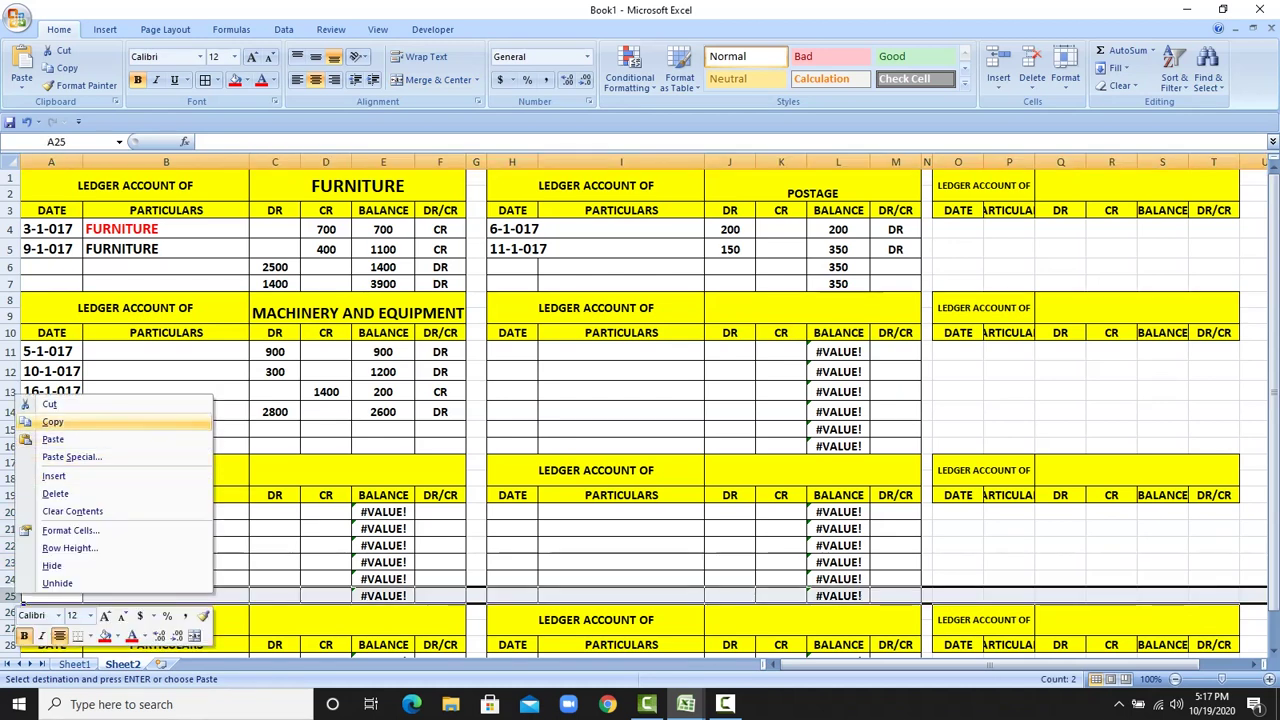
click(53, 476)
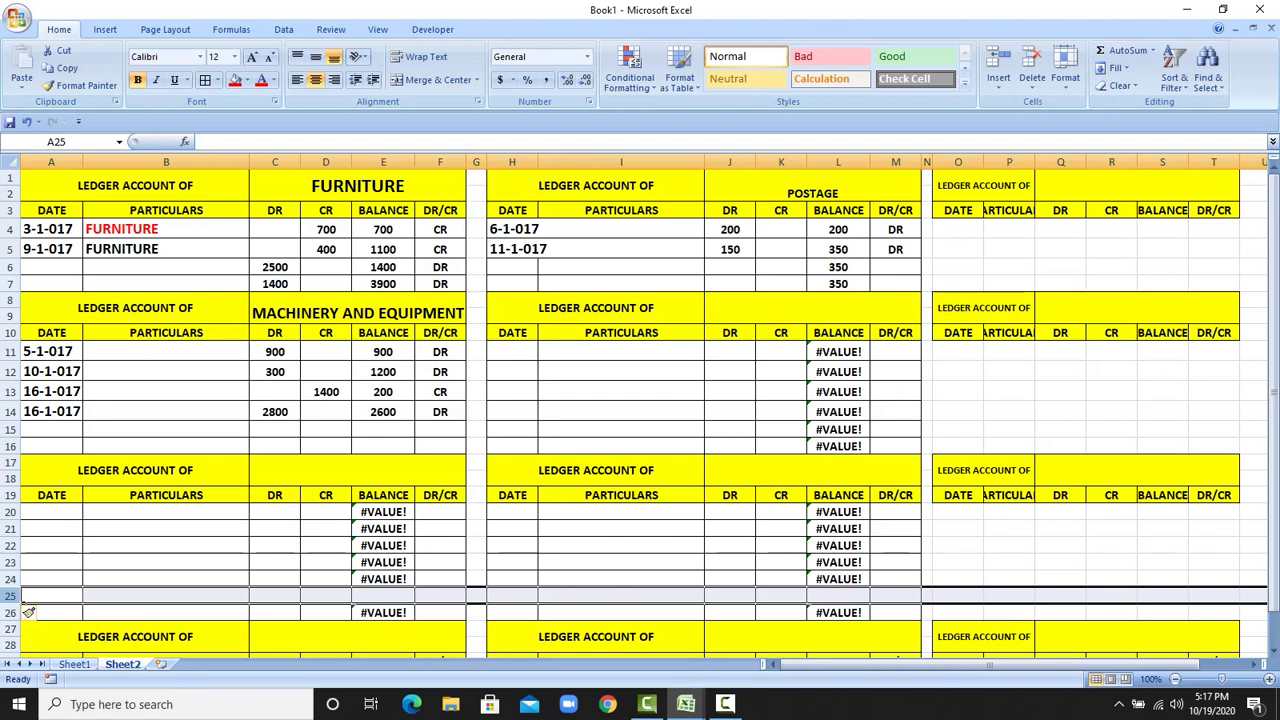
right_click(14, 598)
click(53, 479)
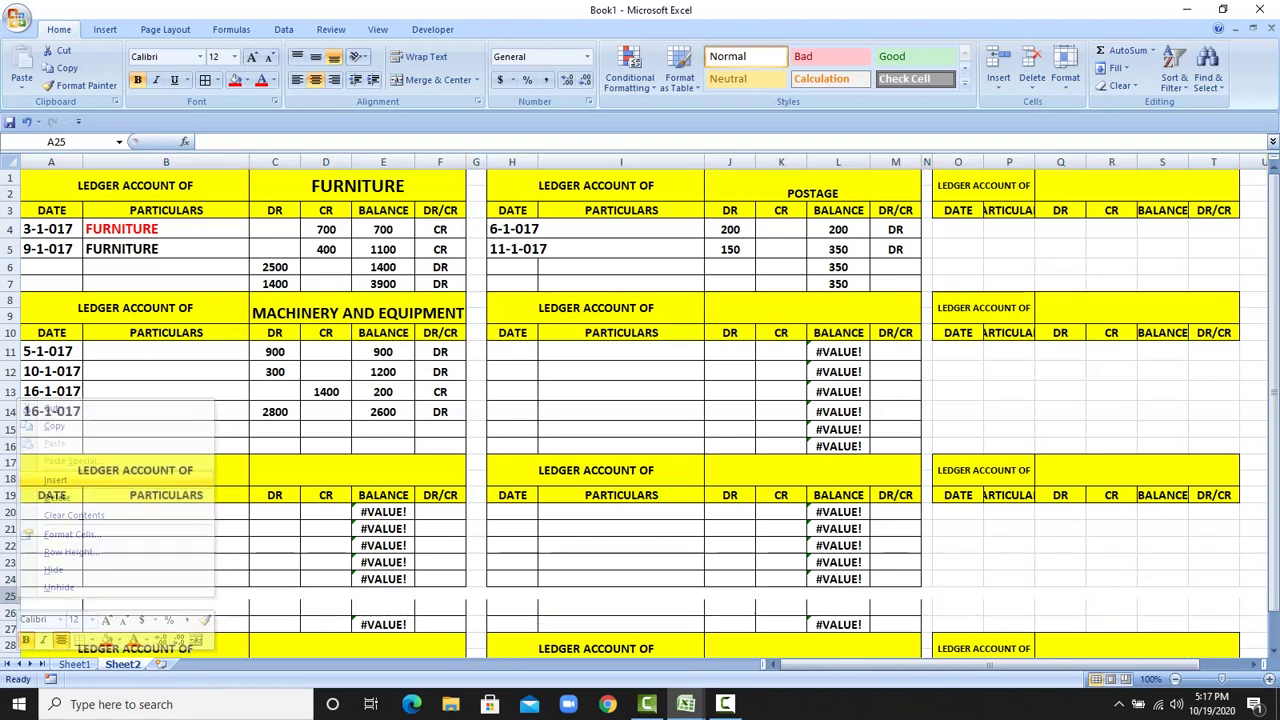
right_click(11, 596)
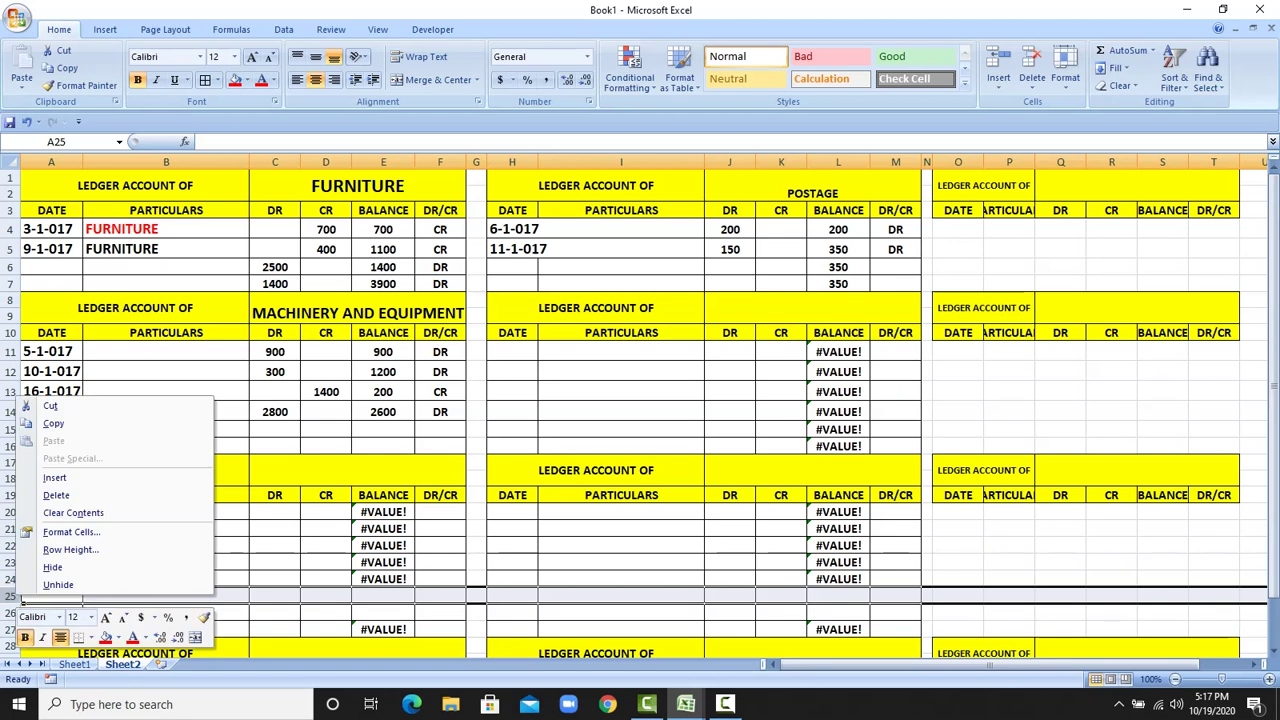
click(54, 478)
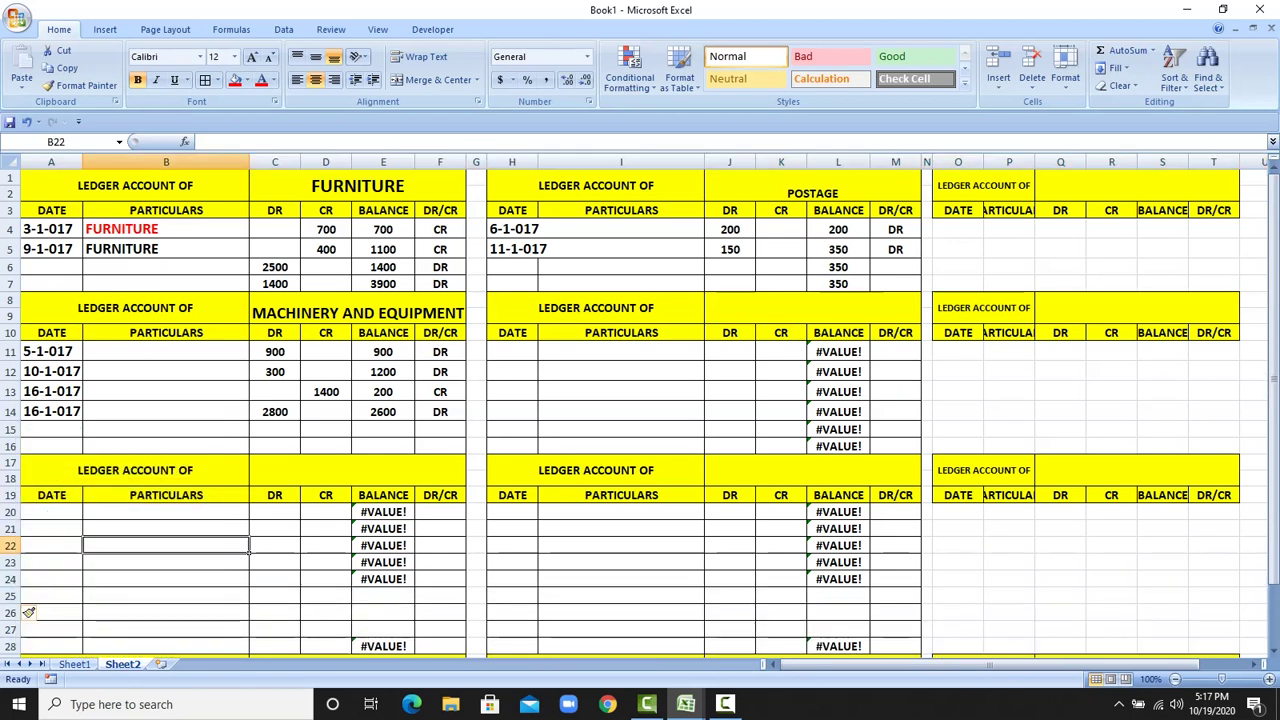
- Copy the eight filtered sale dates from Sheet1's cash book and paste them into A20:A27 of Sheet2
click(74, 664)
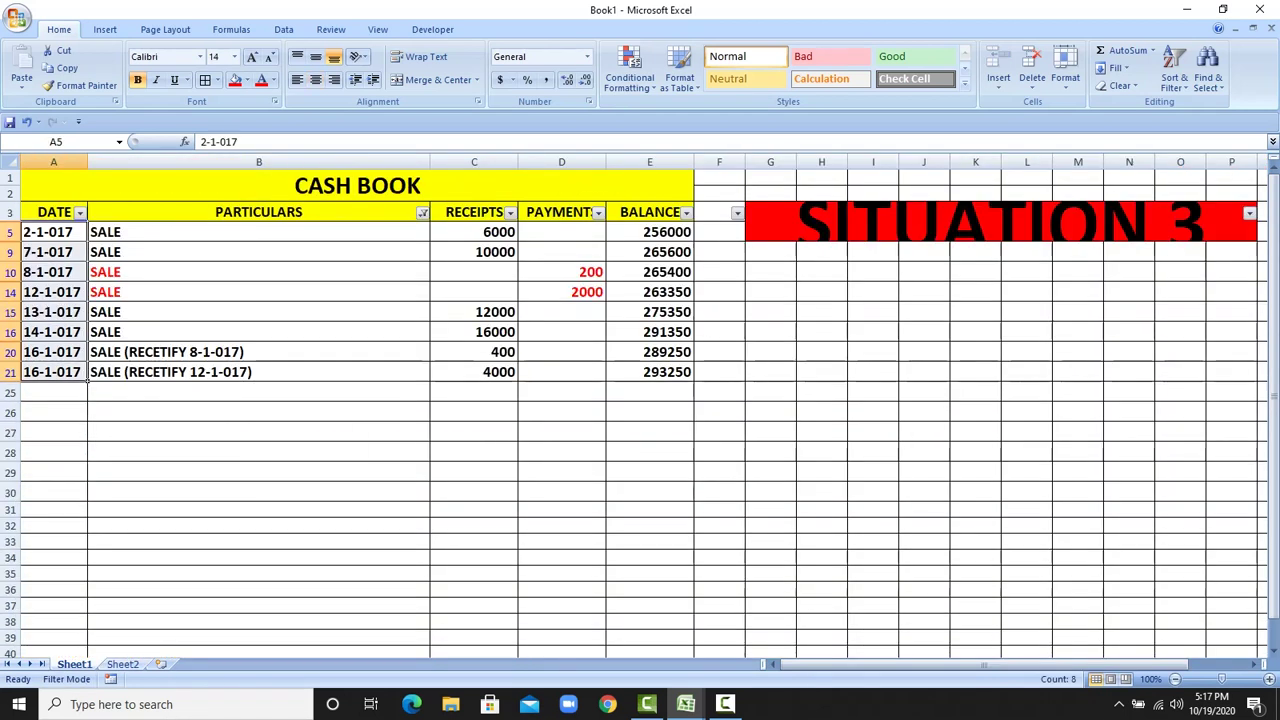
drag(50, 232, 50, 372)
right_click(56, 368)
click(90, 393)
click(123, 664)
right_click(60, 516)
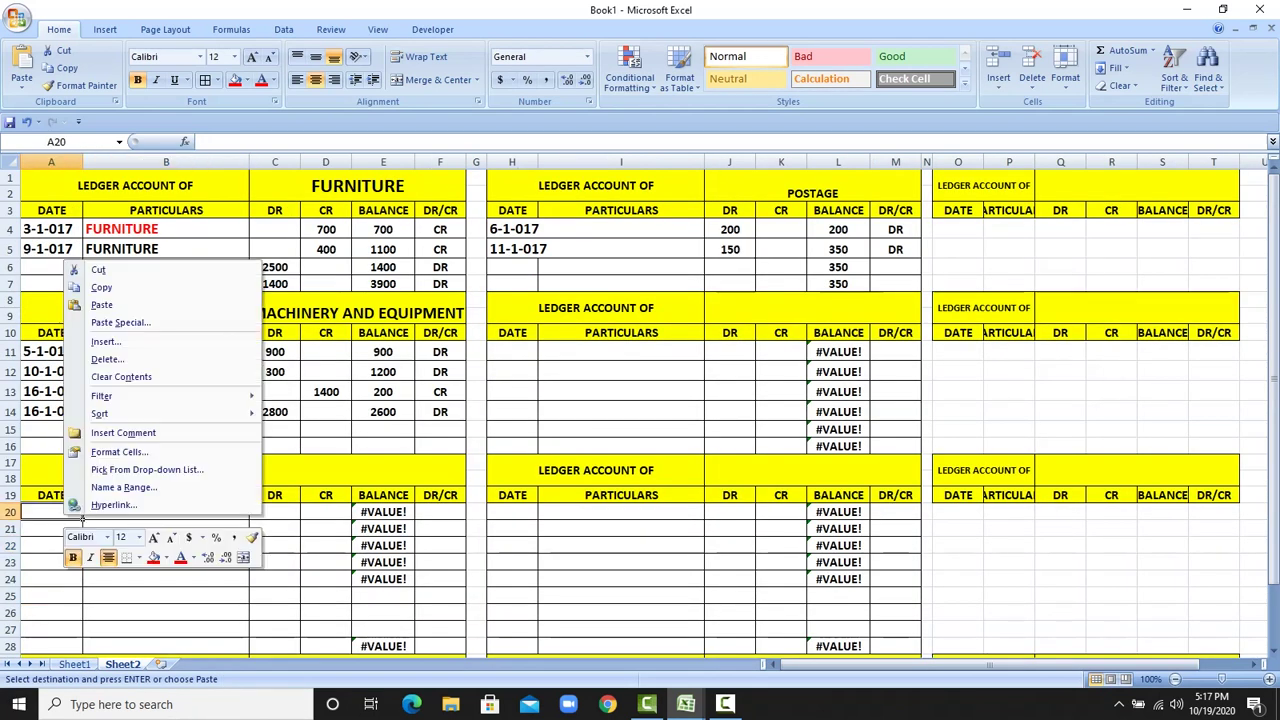
click(100, 305)
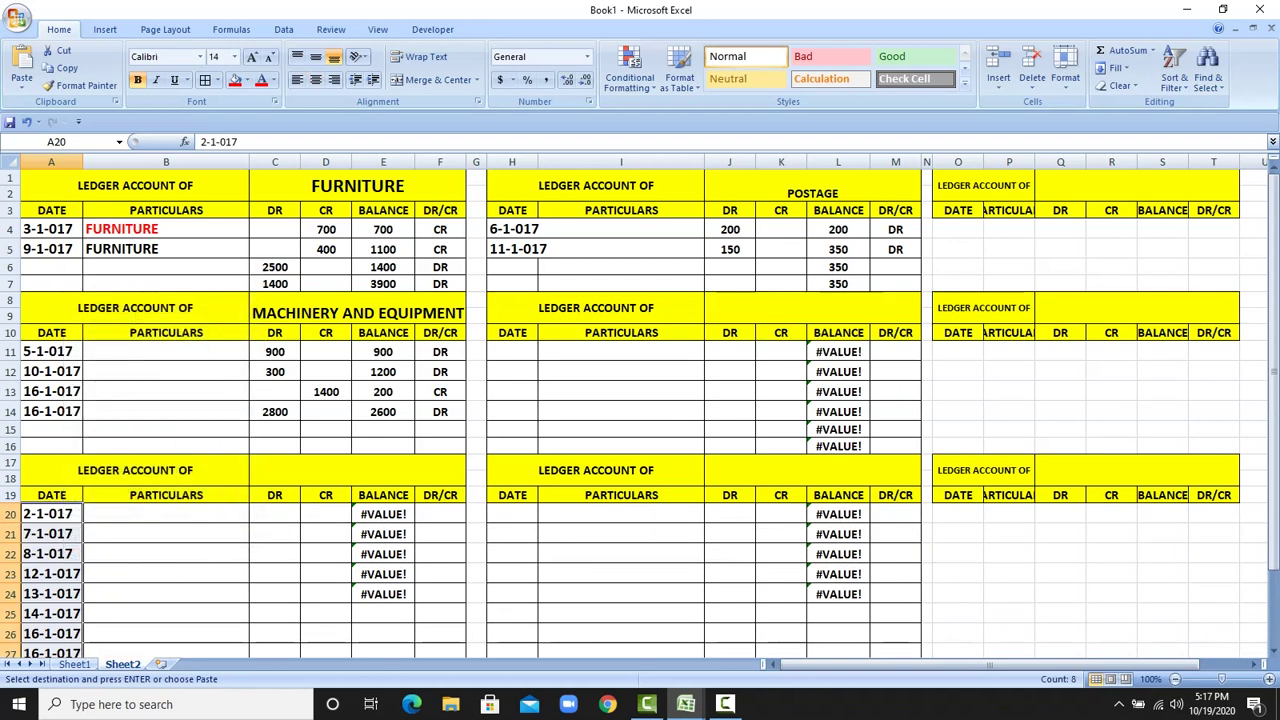
- Copy the receipts 6000 and 10000 of the first two sales from Sheet1's cash book and paste them into D20:D21 of Sheet2
click(74, 664)
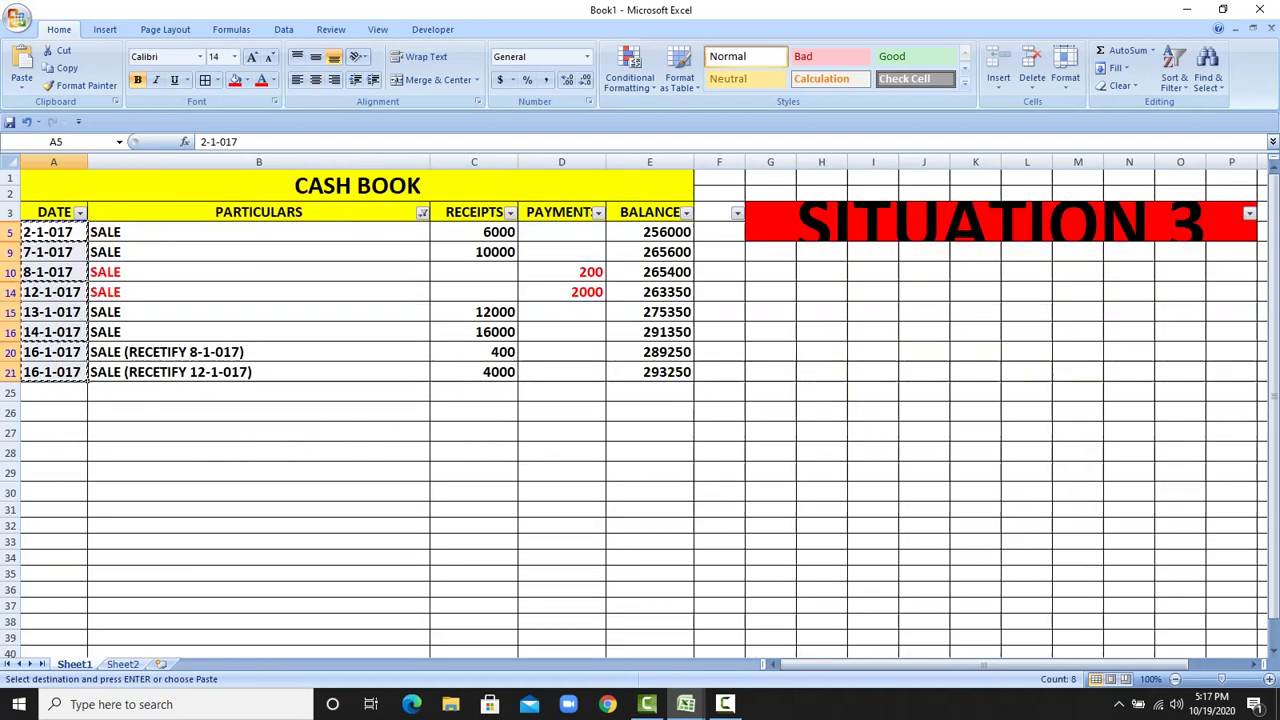
click(474, 232)
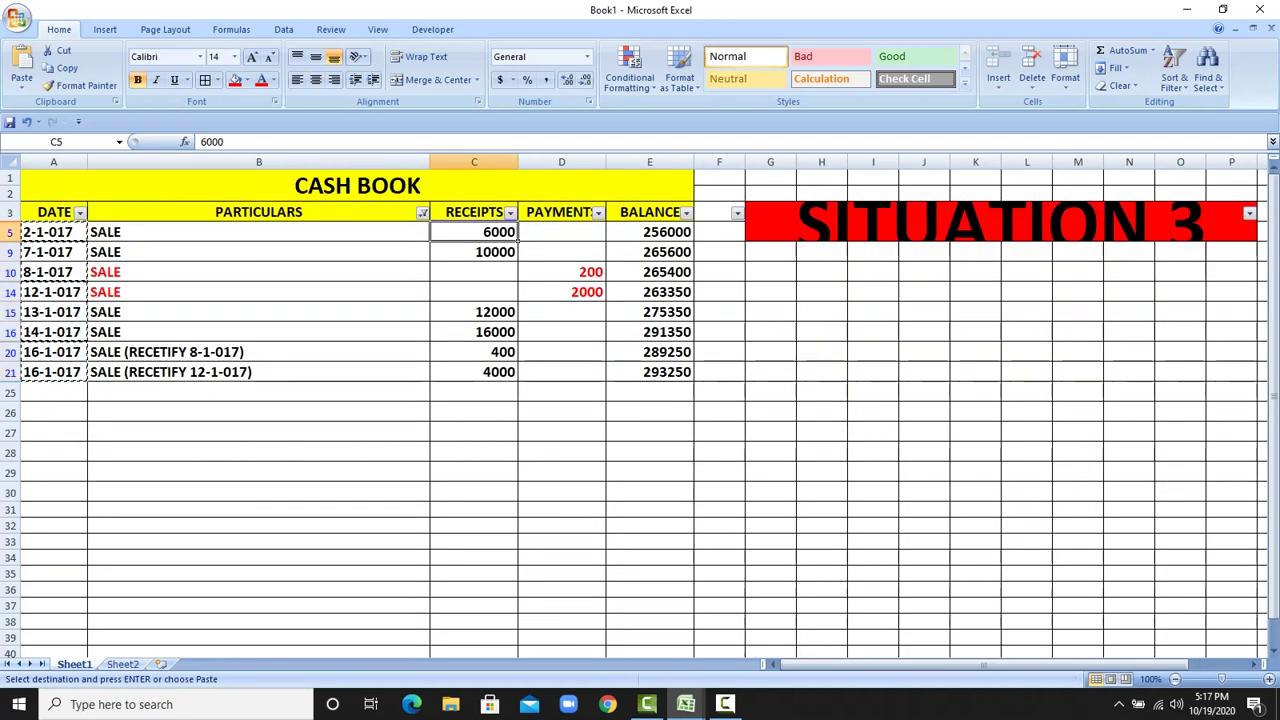
drag(474, 232, 474, 252)
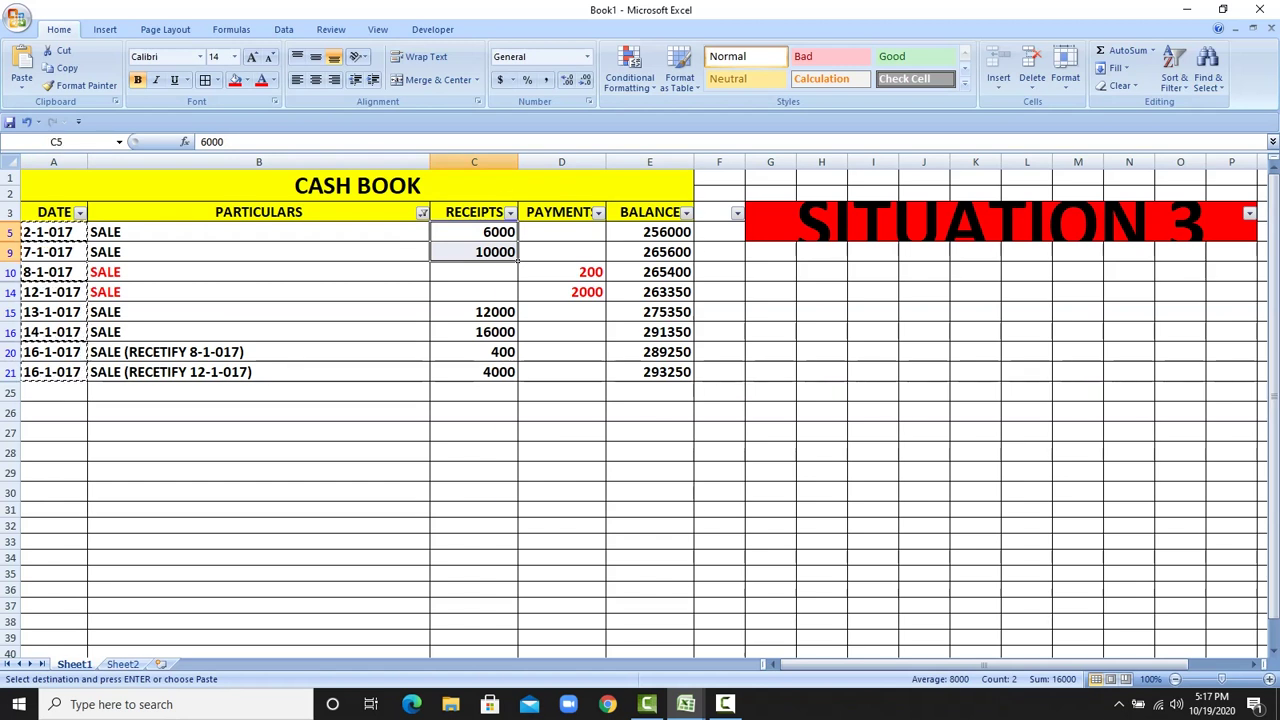
right_click(500, 250)
click(539, 276)
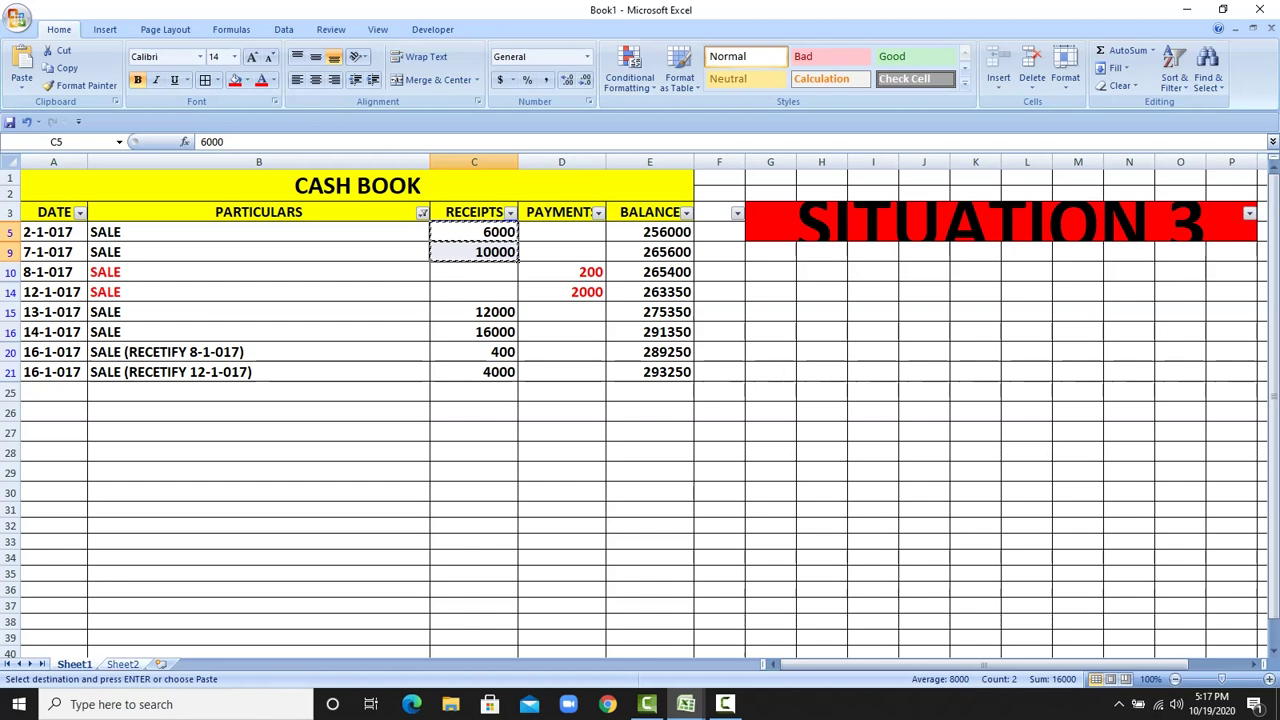
click(123, 664)
click(325, 513)
right_click(318, 513)
click(354, 300)
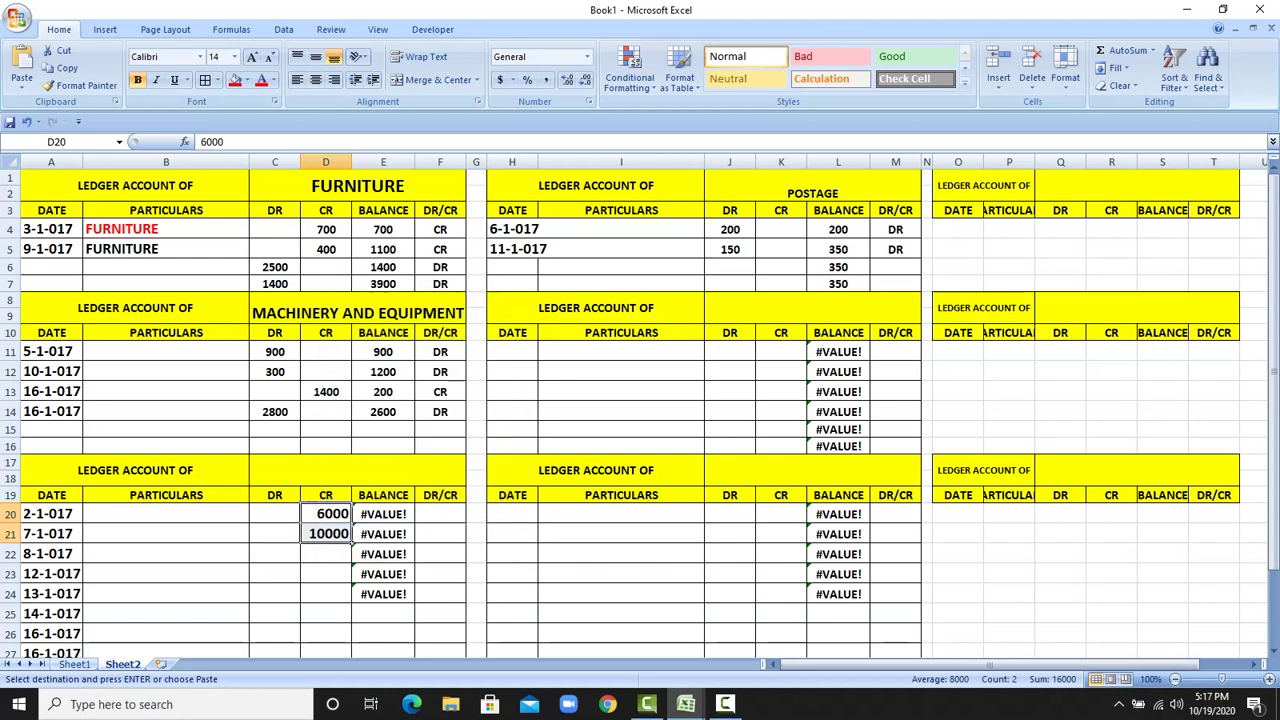
- Enter a balance formula adding C20 and D20 in E20, and set the 7-1-017 balance in E21 to 16000
key(Right)
text(+)
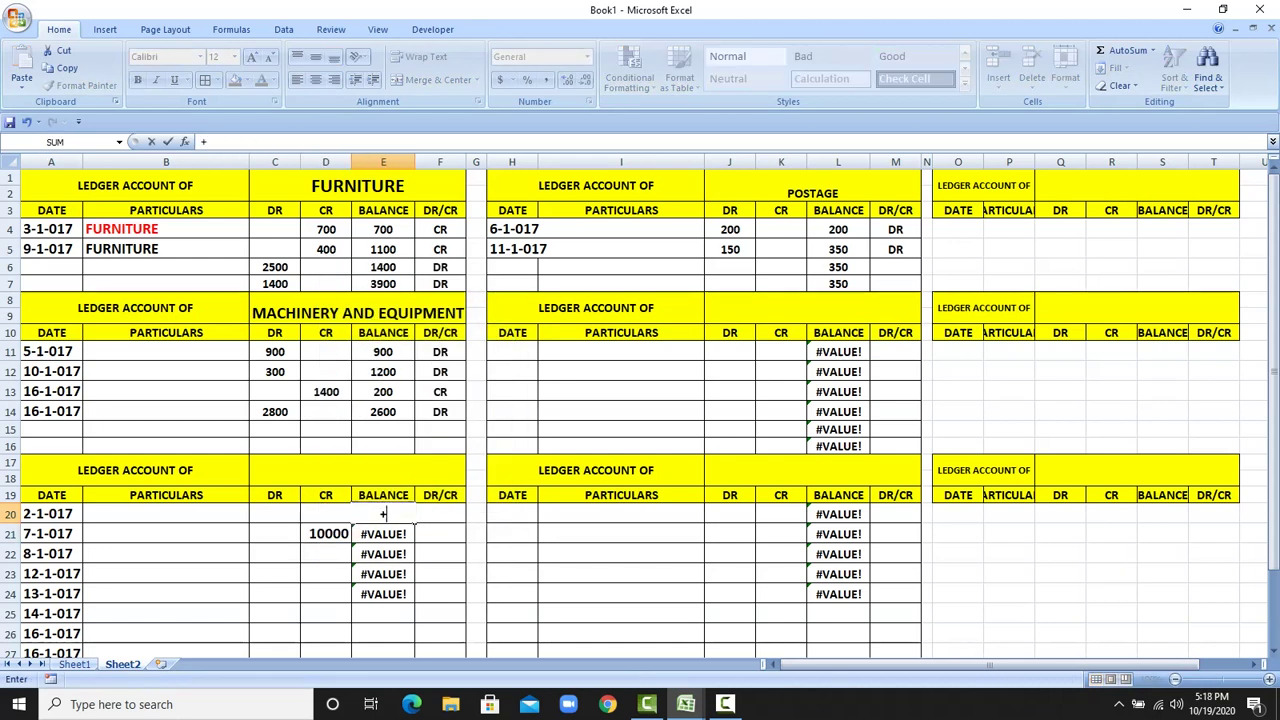
key(Left)
key(Left)
text(+)
key(Left)
key(Return)
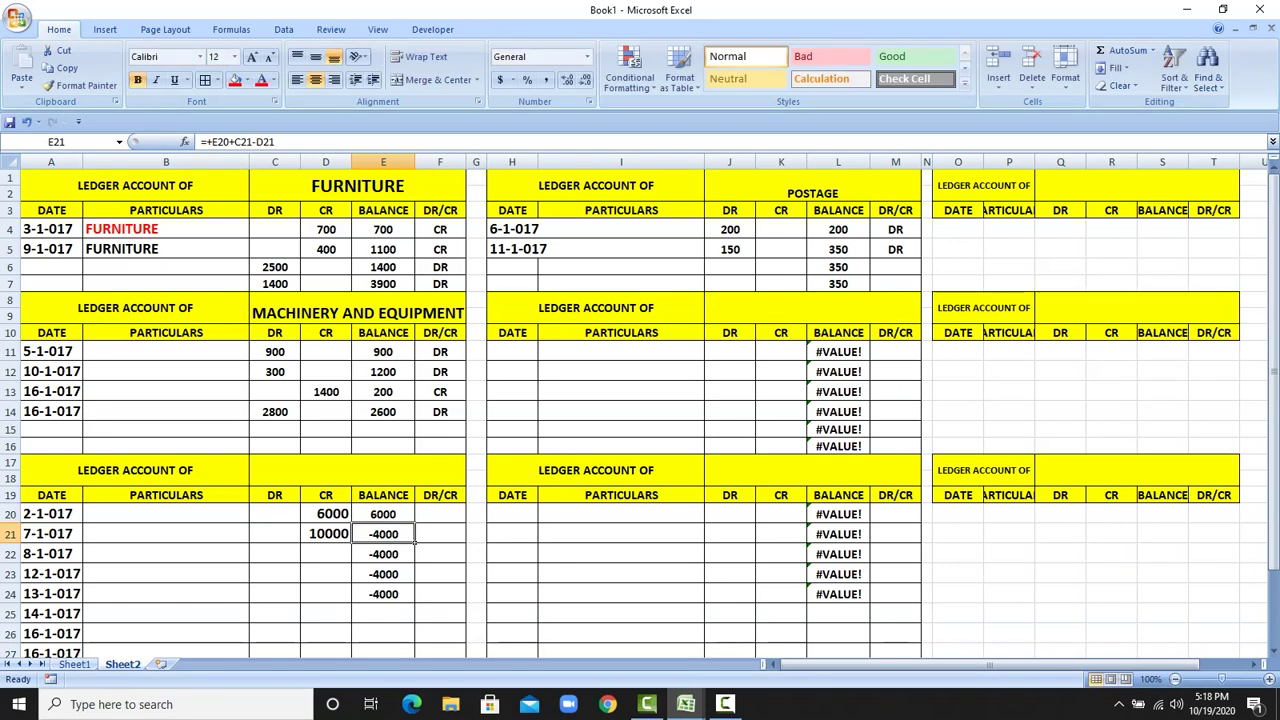
text(160)
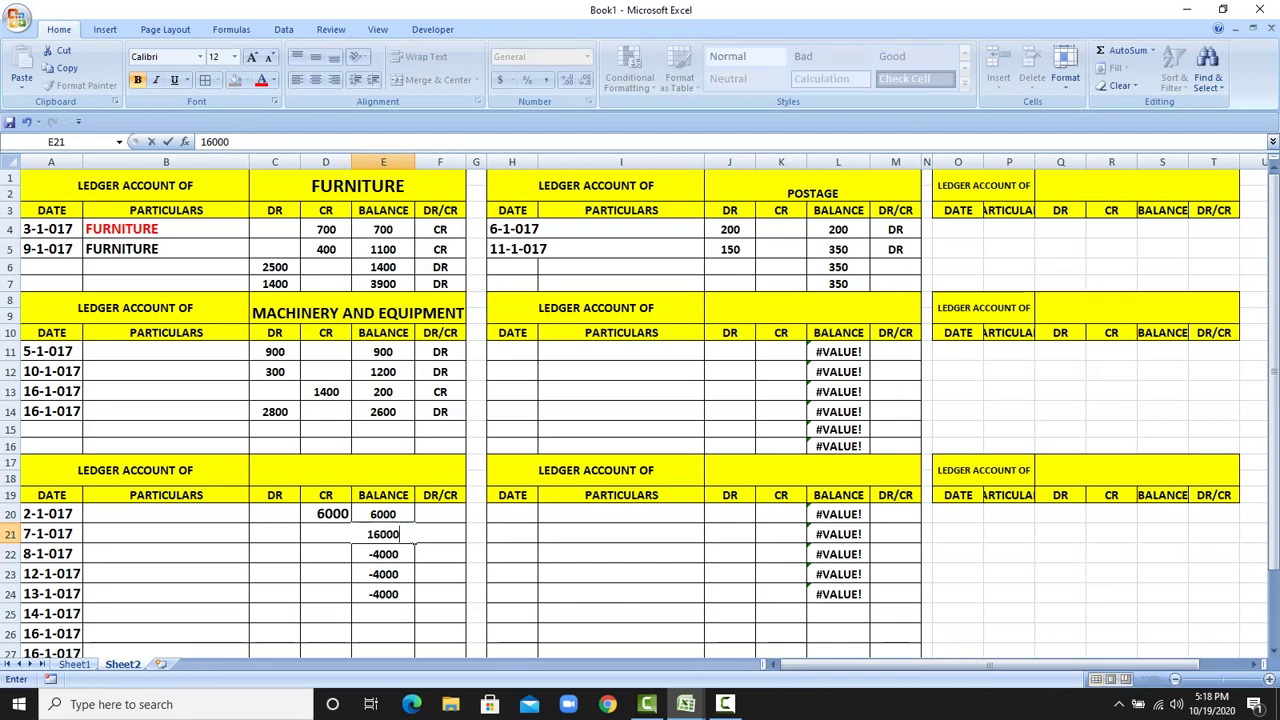
text(00)
key(Return)
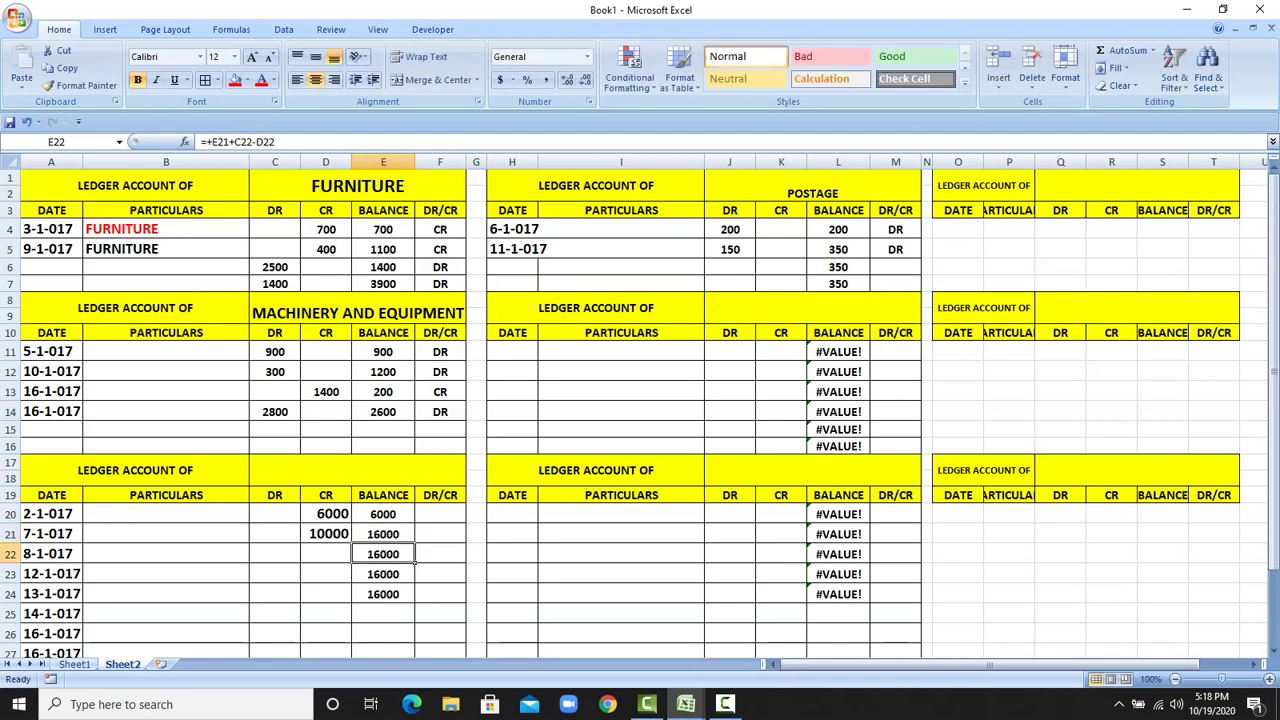
- Mark the 2-1-017 and 7-1-017 balances as CR in F20:F21
click(440, 514)
text(CR)
key(Return)
text(CR)
key(Return)
key(Return)
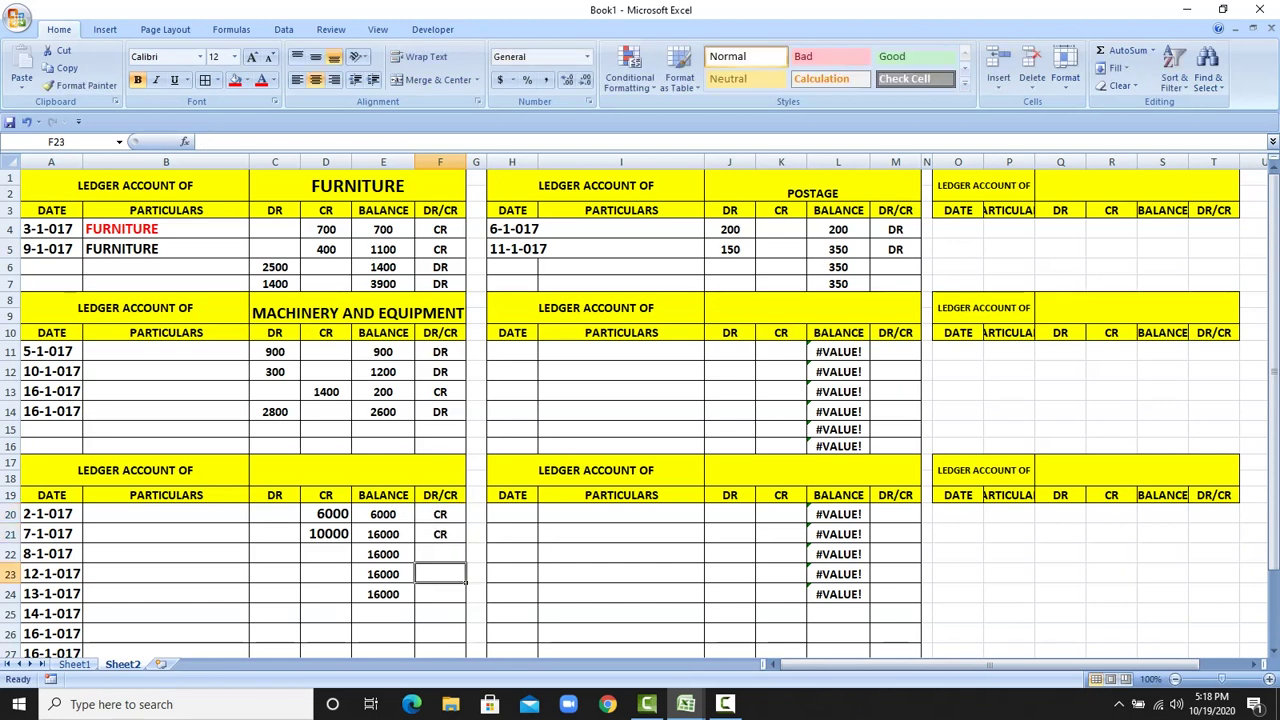
- Post the two red sale payments from Sheet1's cash book as DR amounts in Sheet2, 200 in C22 and 2000 in C23
key(ctrl+Page_Up)
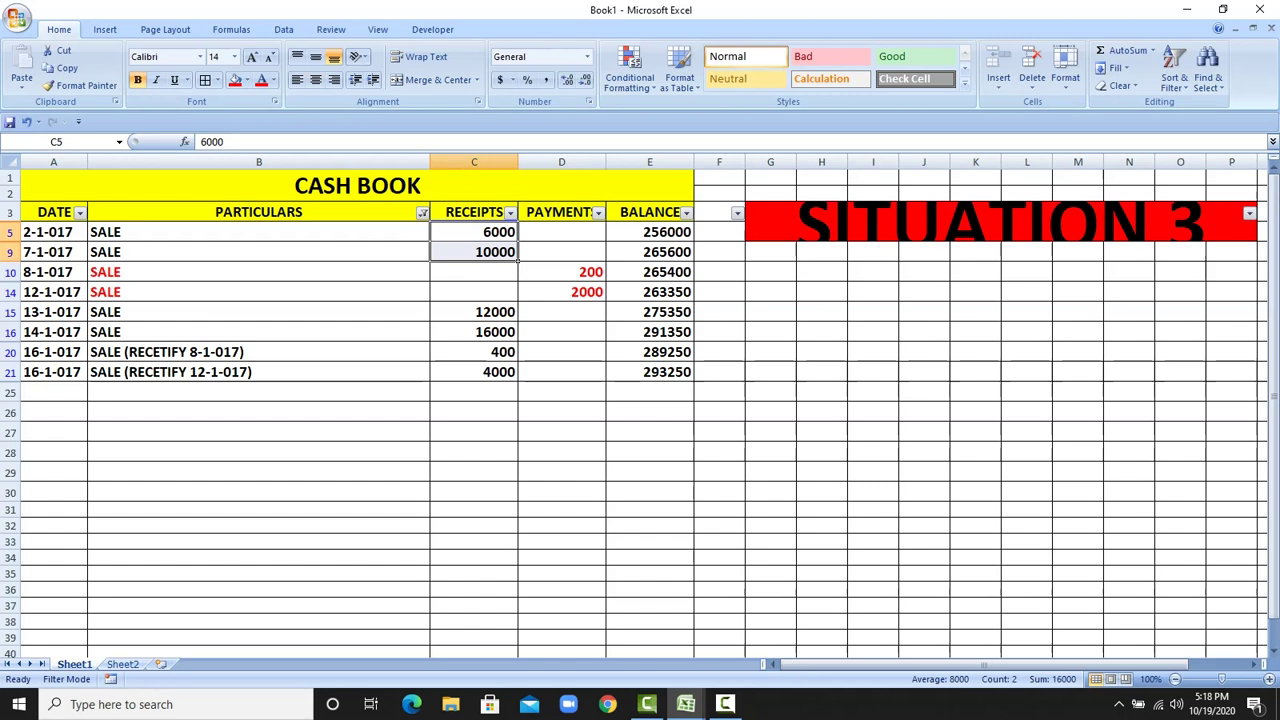
drag(561, 272, 561, 292)
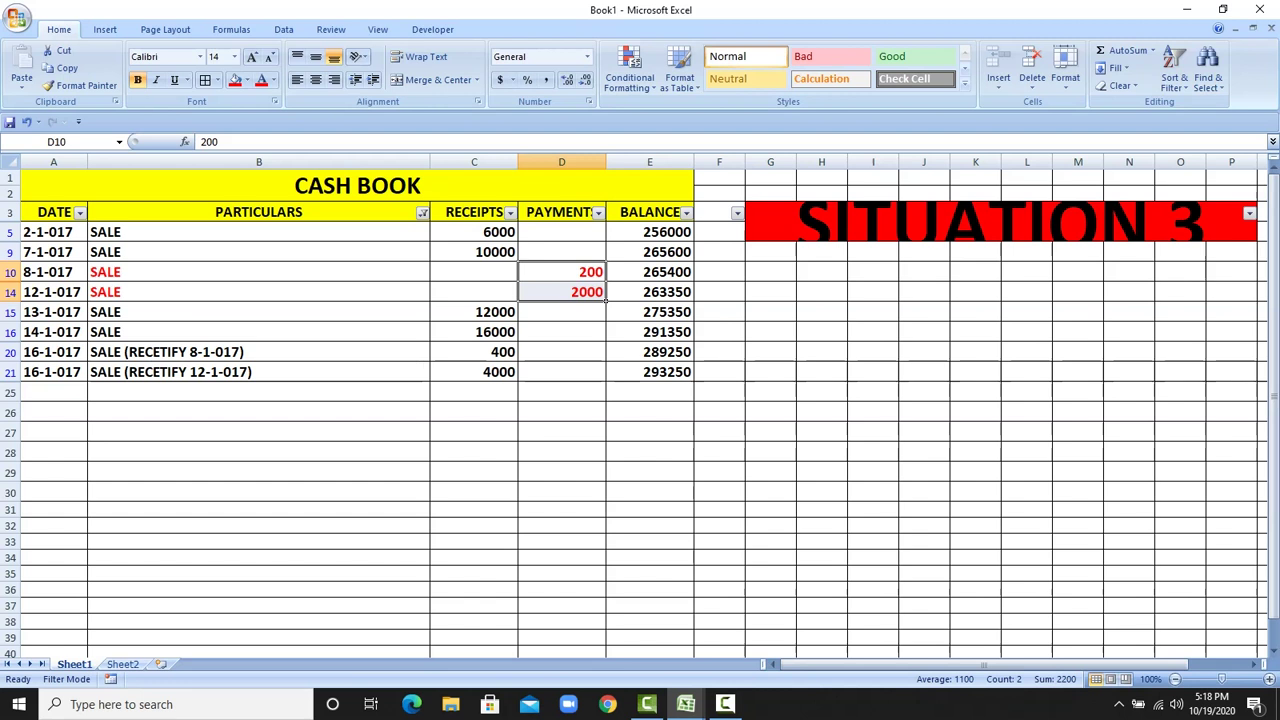
key(ctrl+Page_Down)
click(290, 555)
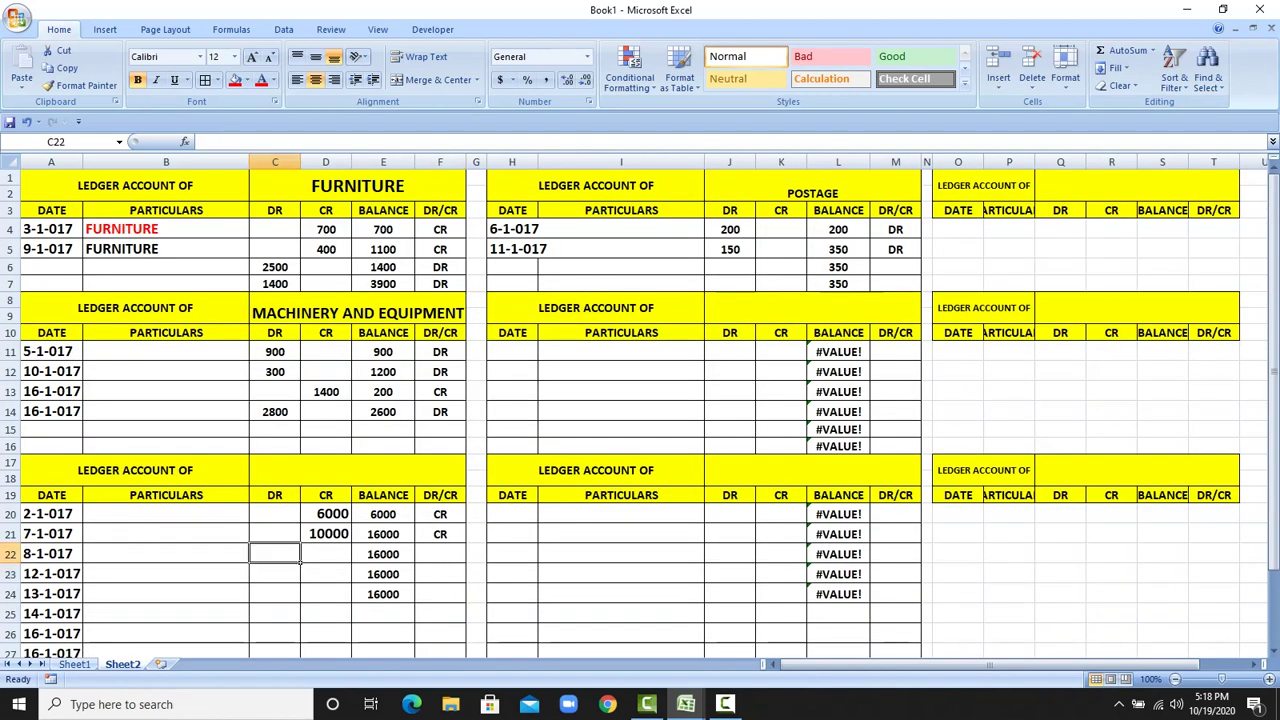
text(200)
key(Return)
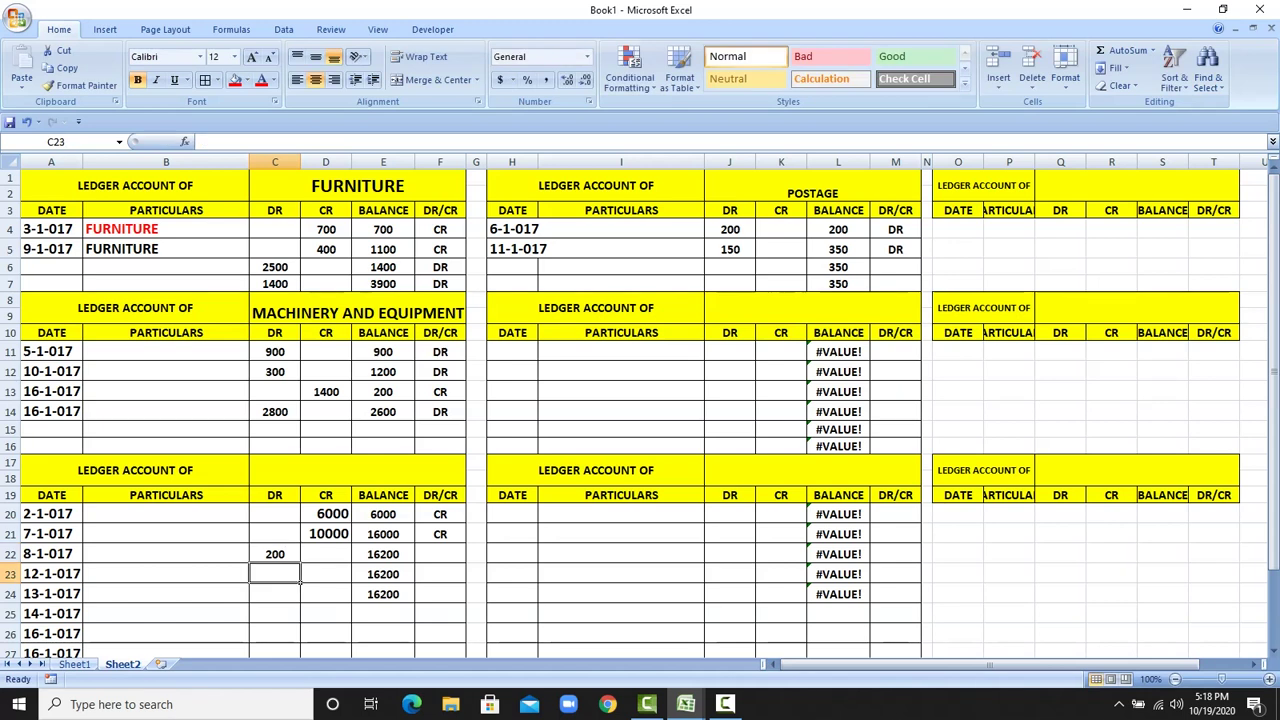
key(ctrl+Page_Up)
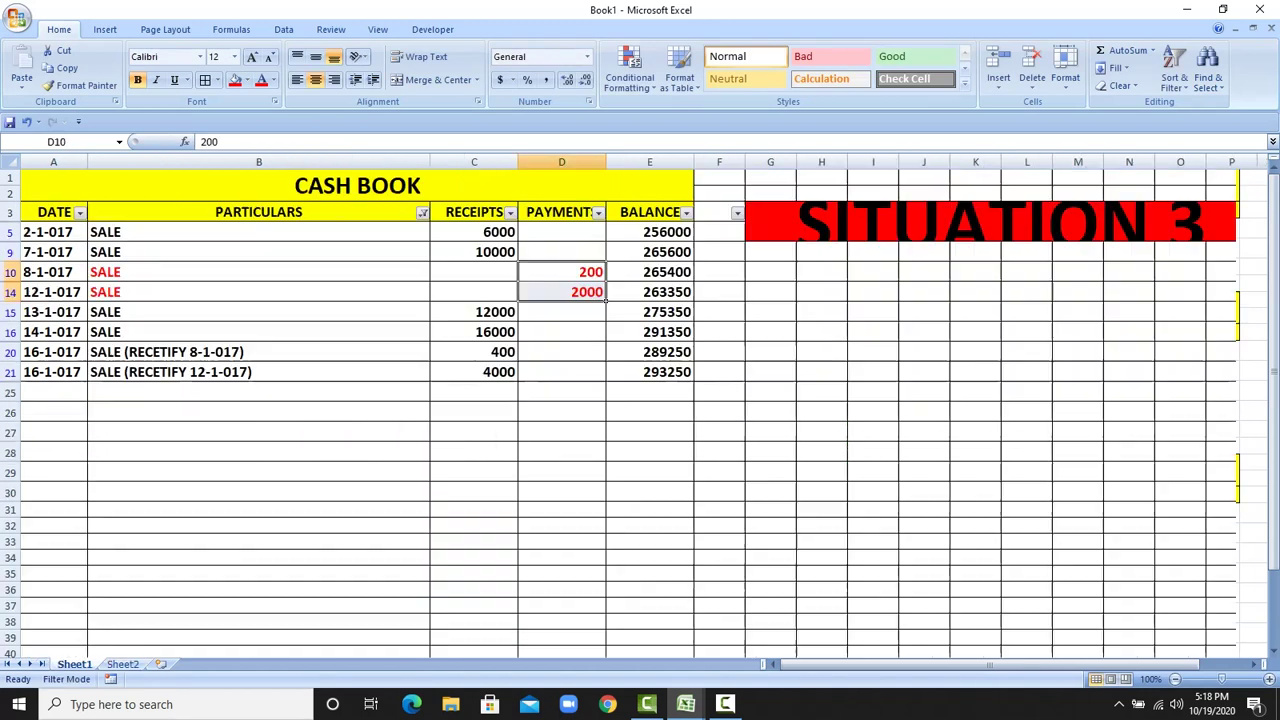
key(ctrl+Page_Down)
text(2000)
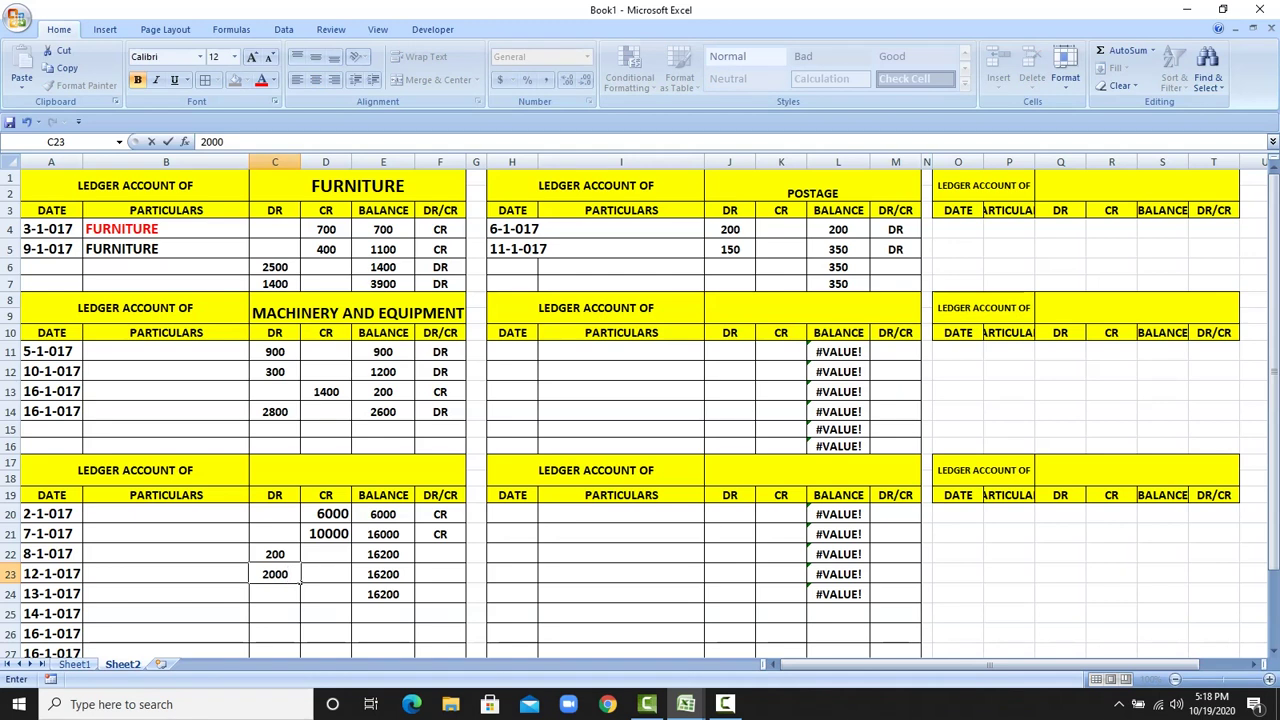
click(325, 613)
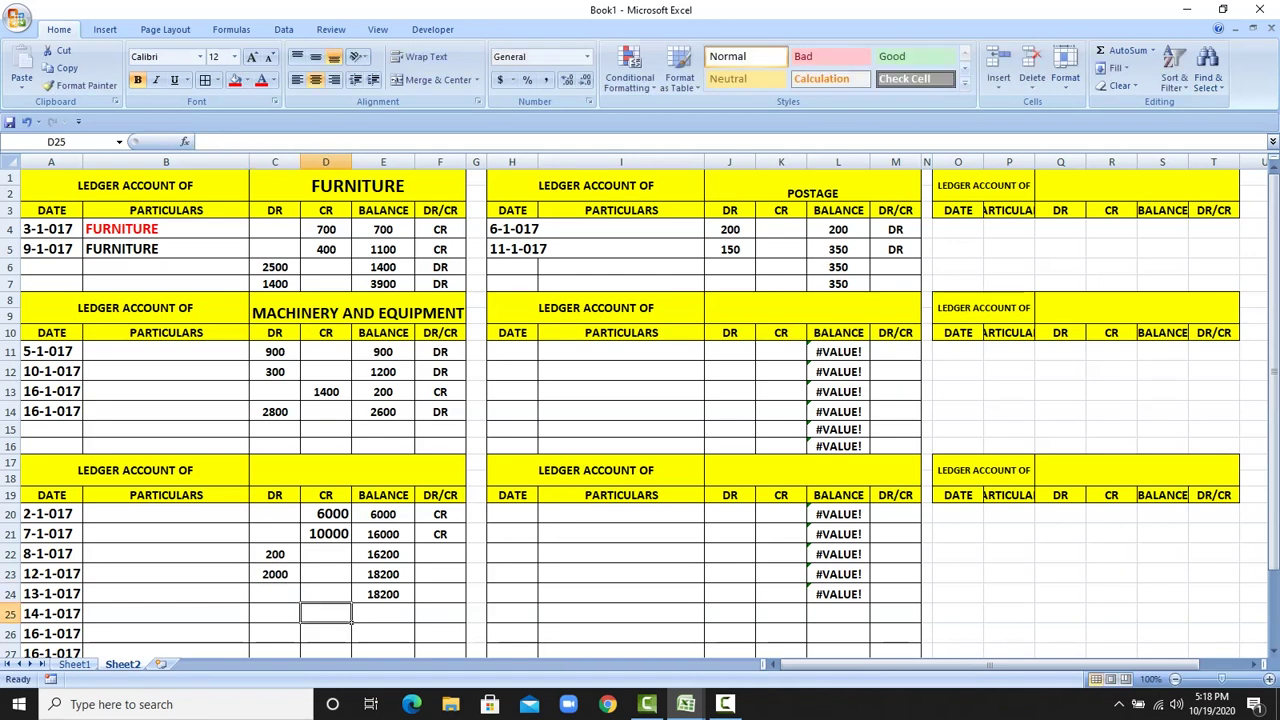
- Clear the balance formulas from E22:E24 in the sale account
drag(383, 553, 383, 594)
key(Delete)
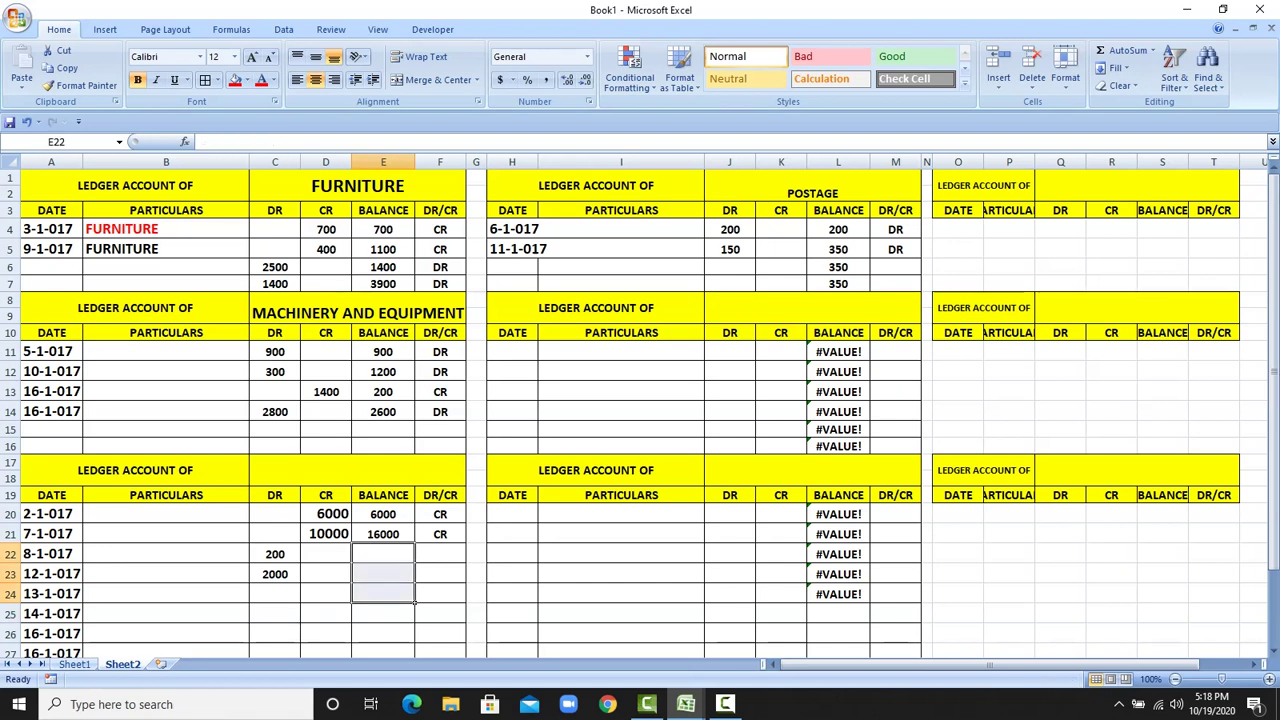
click(440, 574)
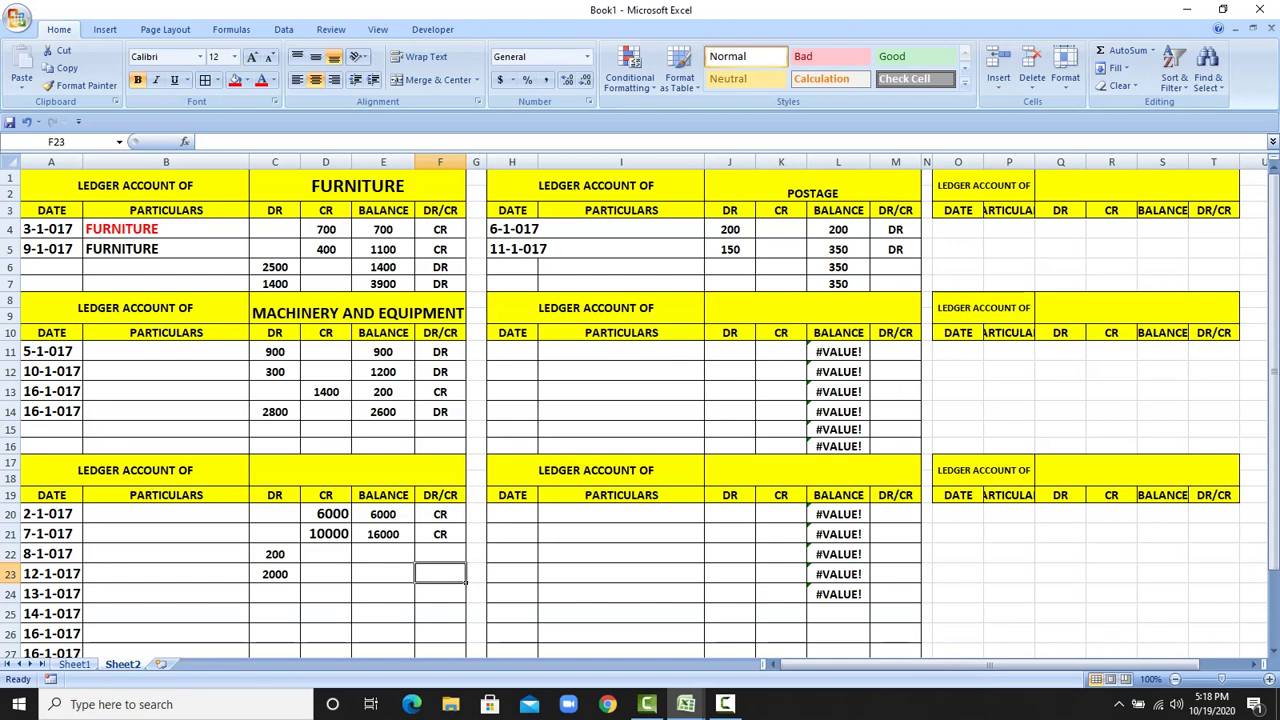
- Enter the balances 15800 for 8-1-017 in E22 and 13800 for 12-1-017 in E23
click(383, 554)
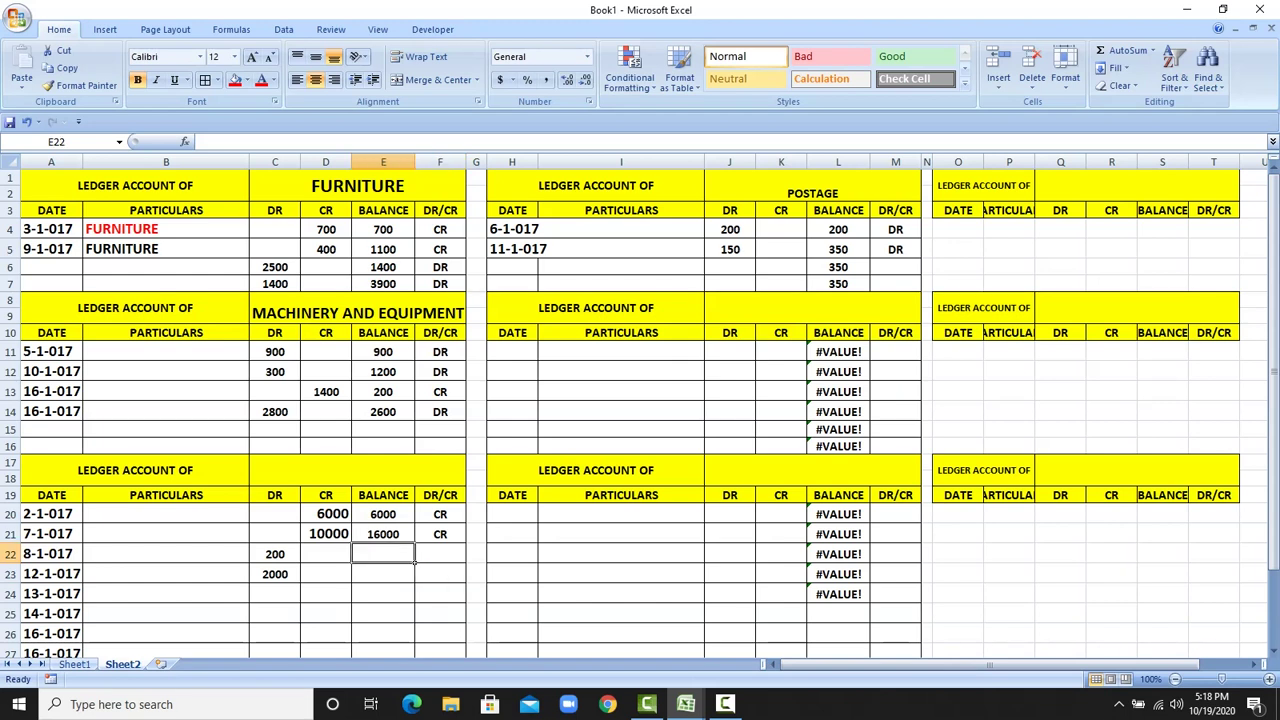
text(15800)
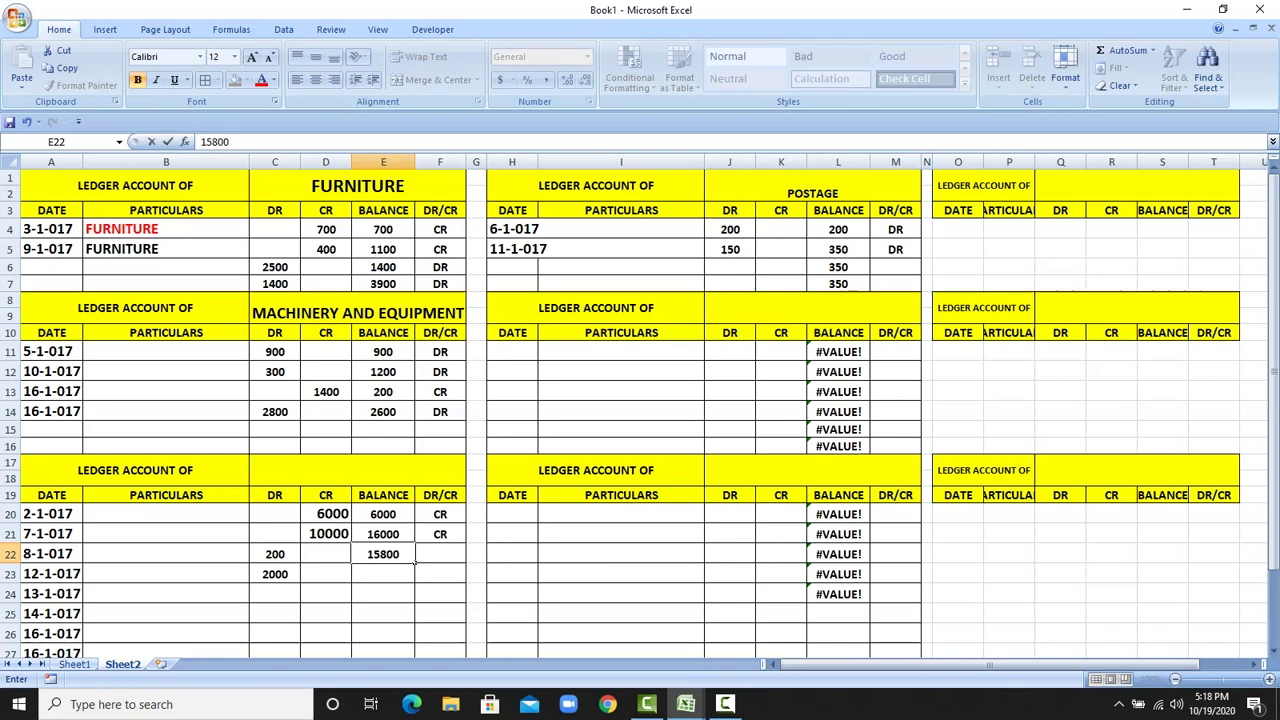
key(Return)
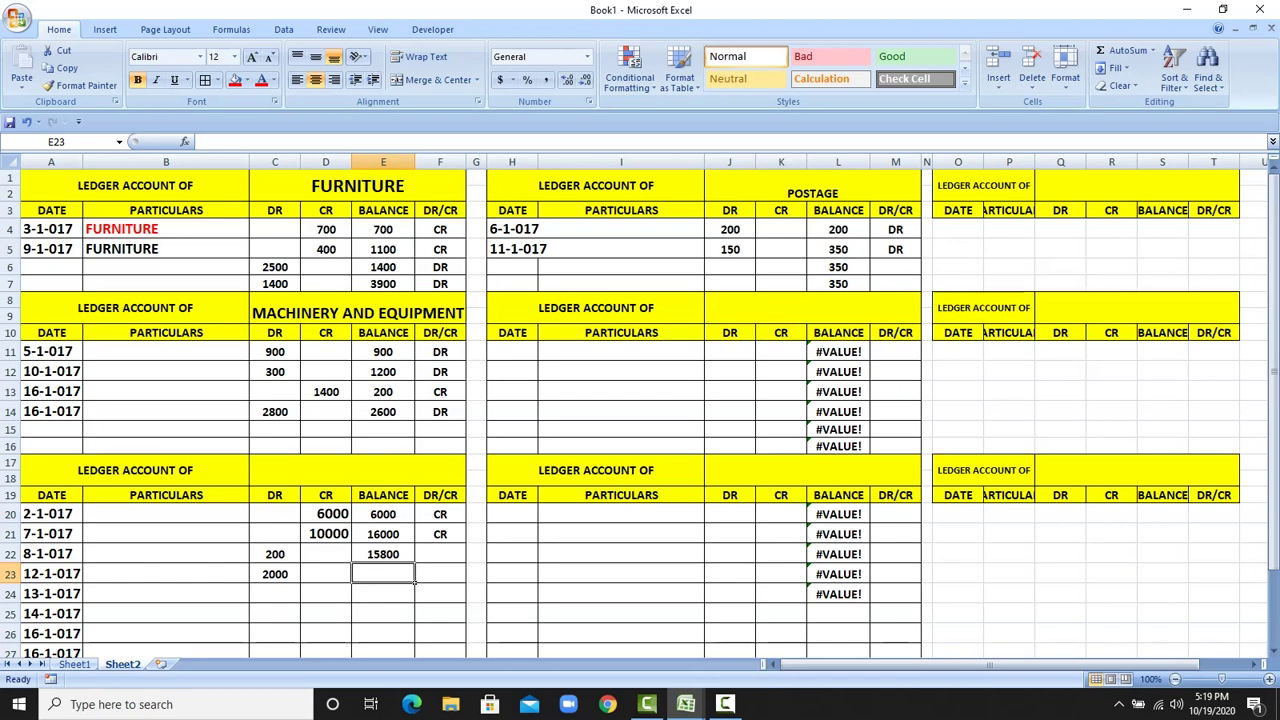
text(13800)
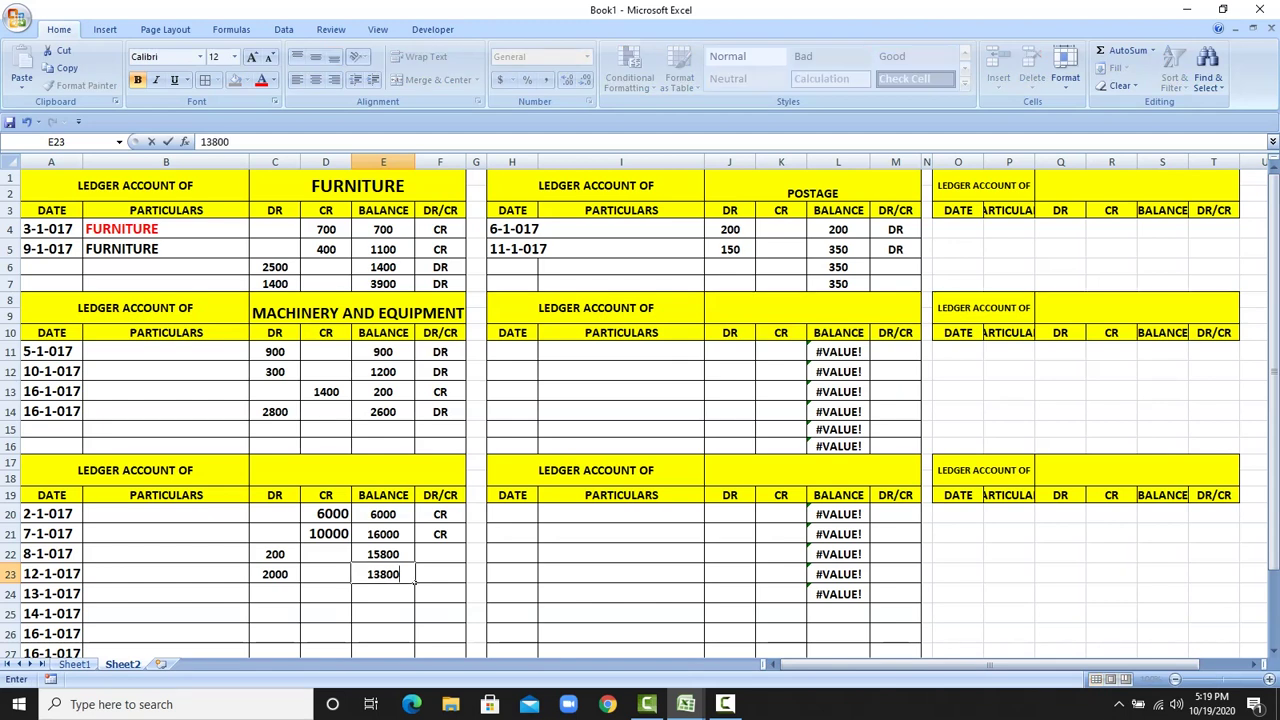
- Mark the 8-1-017 and 12-1-017 balances as CR in F22:F23
click(455, 558)
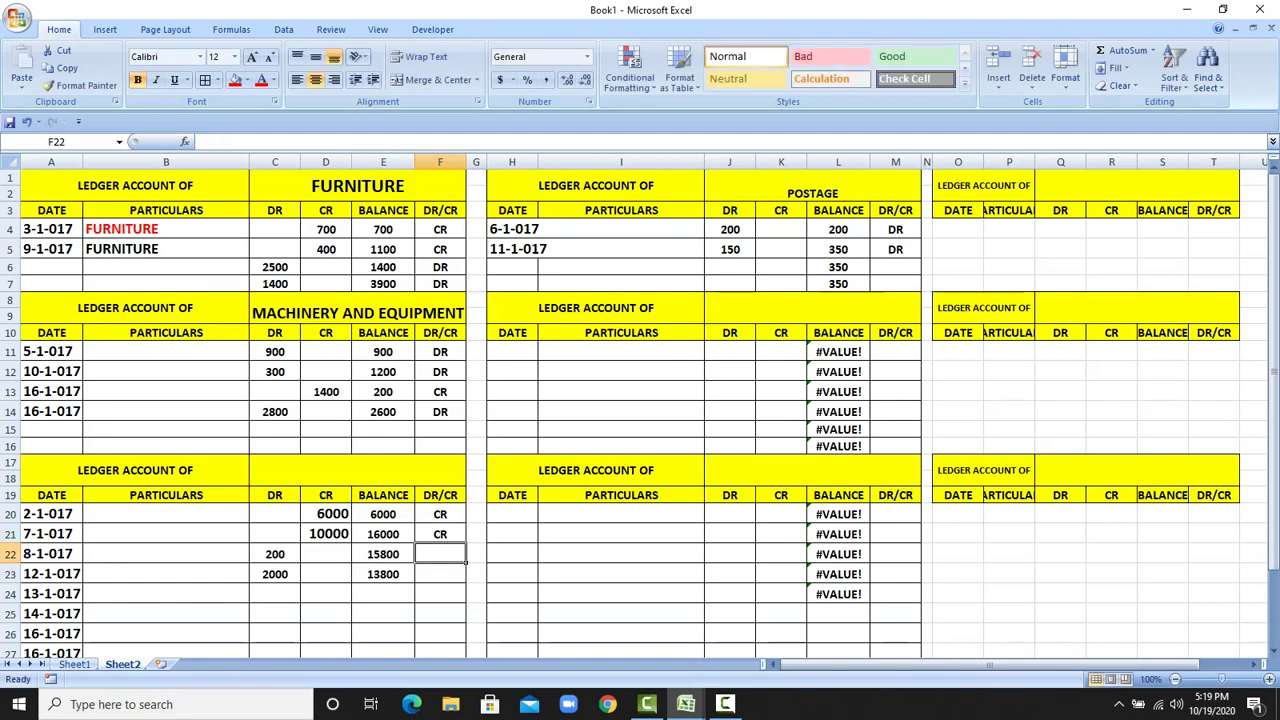
text(CR)
click(464, 575)
text(CR)
click(512, 575)
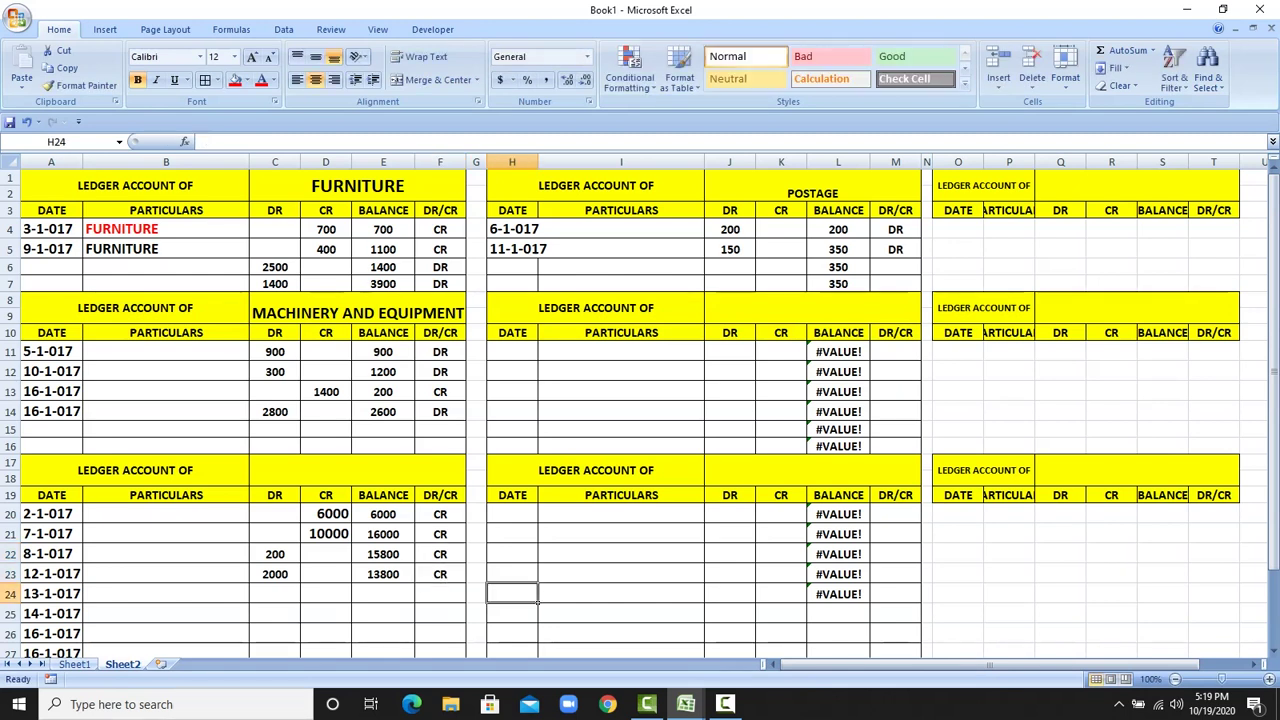
- Copy the last four sale receipts, 12000, 16000, 400 and 4000, from Sheet1's cash book and paste them into D24:D27 of Sheet2
click(74, 664)
drag(474, 312, 474, 372)
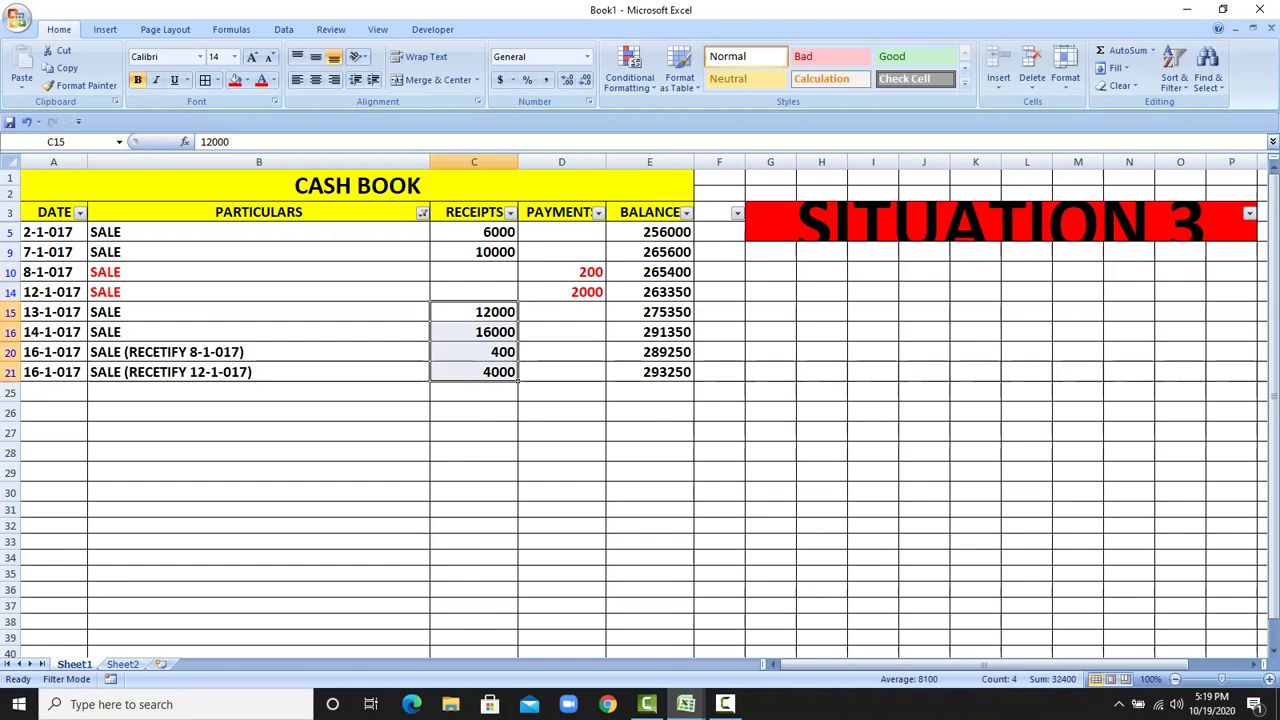
right_click(500, 335)
click(530, 374)
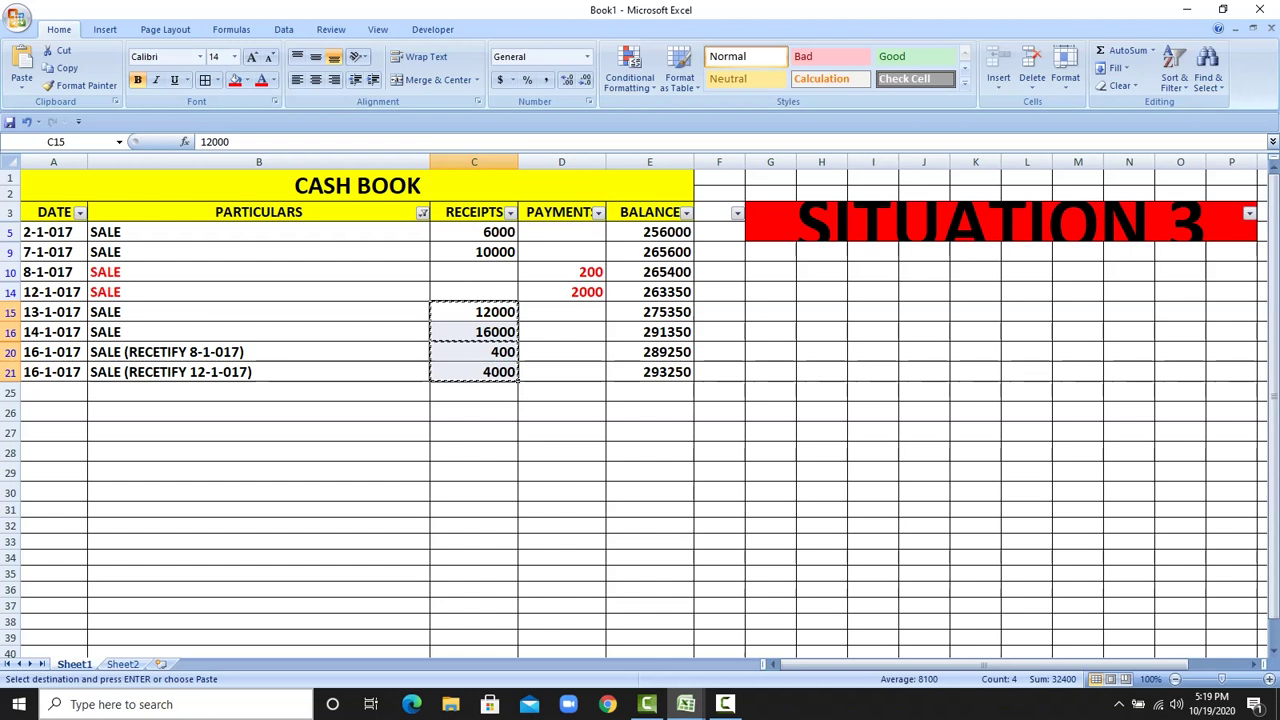
click(123, 664)
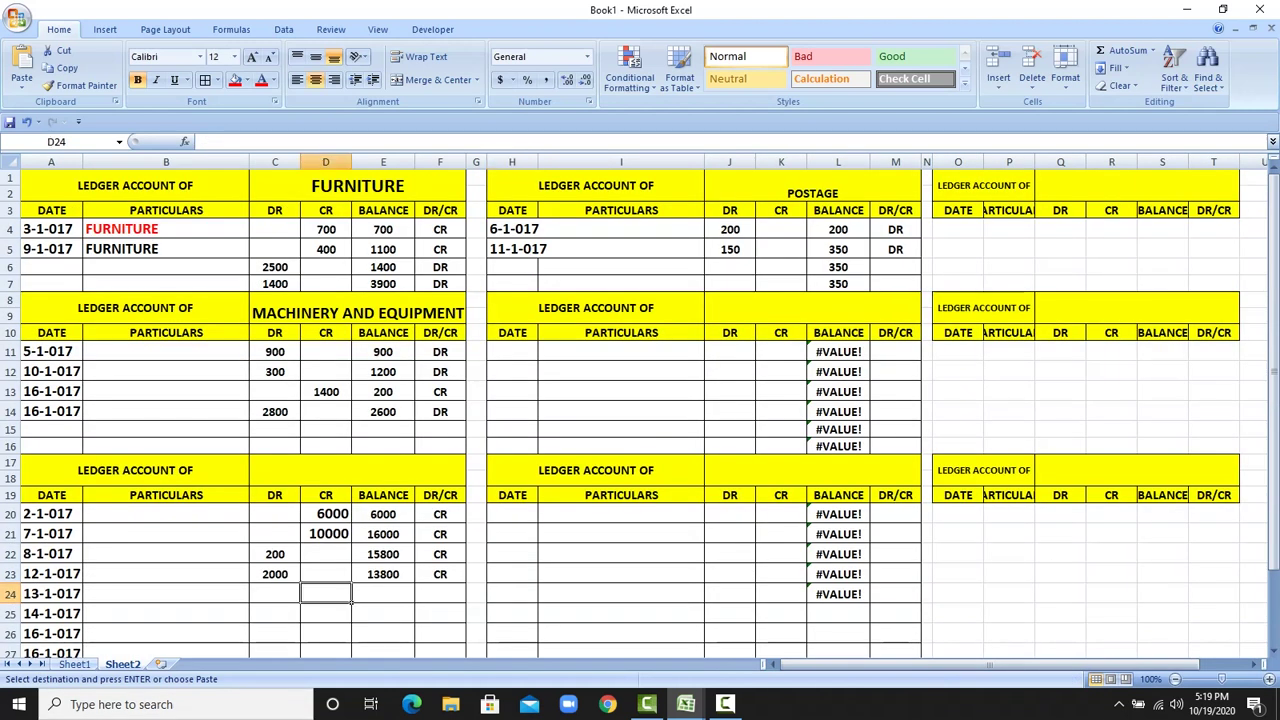
right_click(350, 594)
click(366, 383)
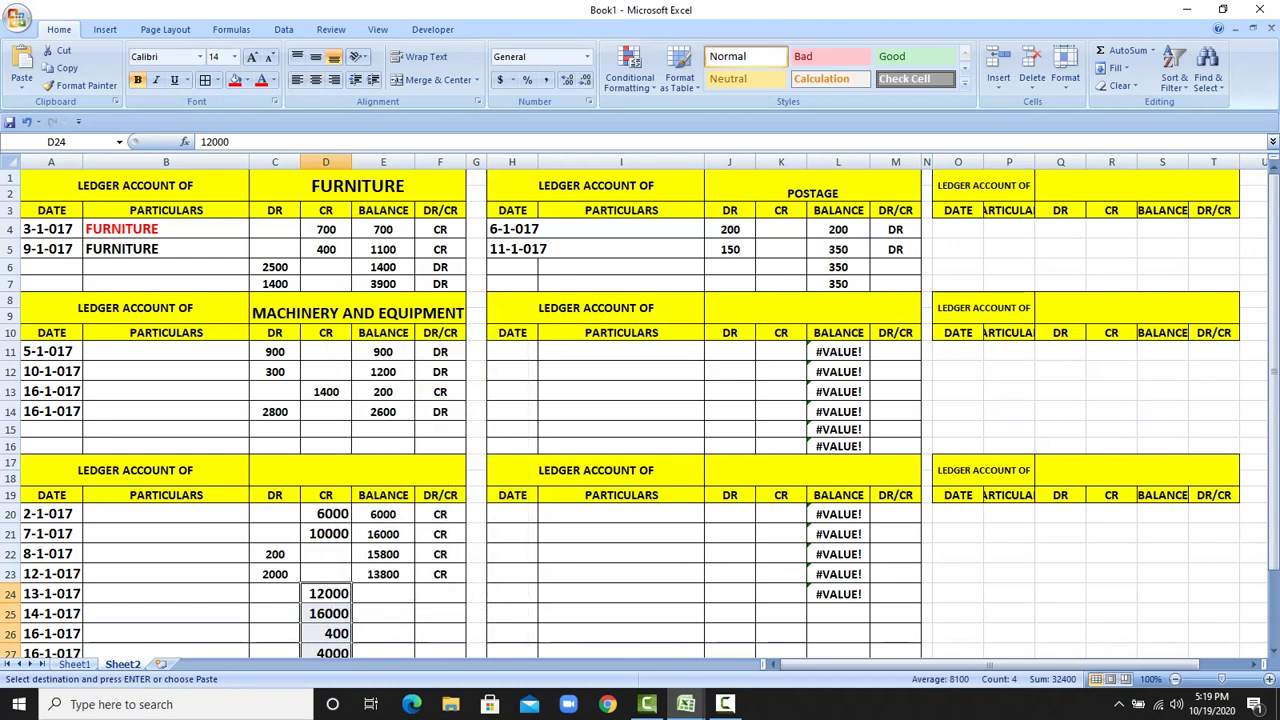
- Enter the balance formula +E23+D24 in E24 and fill it down through E27
drag(1273, 514, 1273, 544)
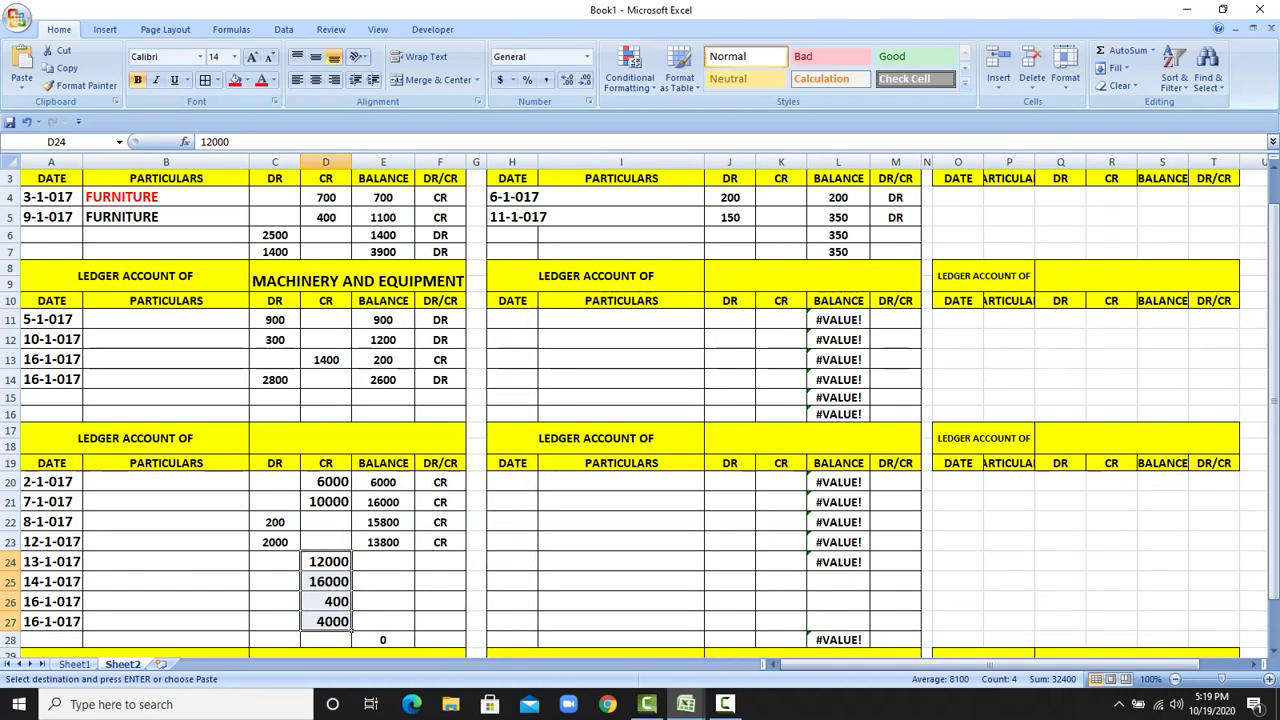
click(383, 562)
text(+)
key(Up)
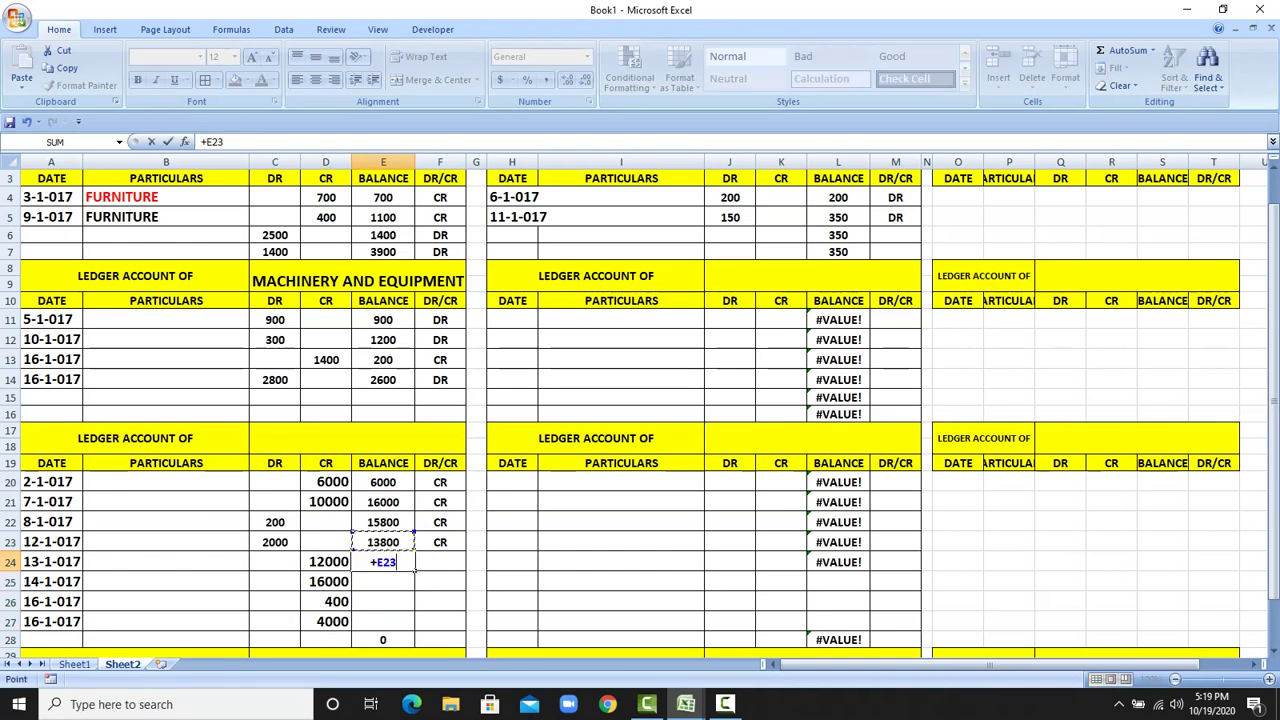
text(+)
key(Left)
key(Return)
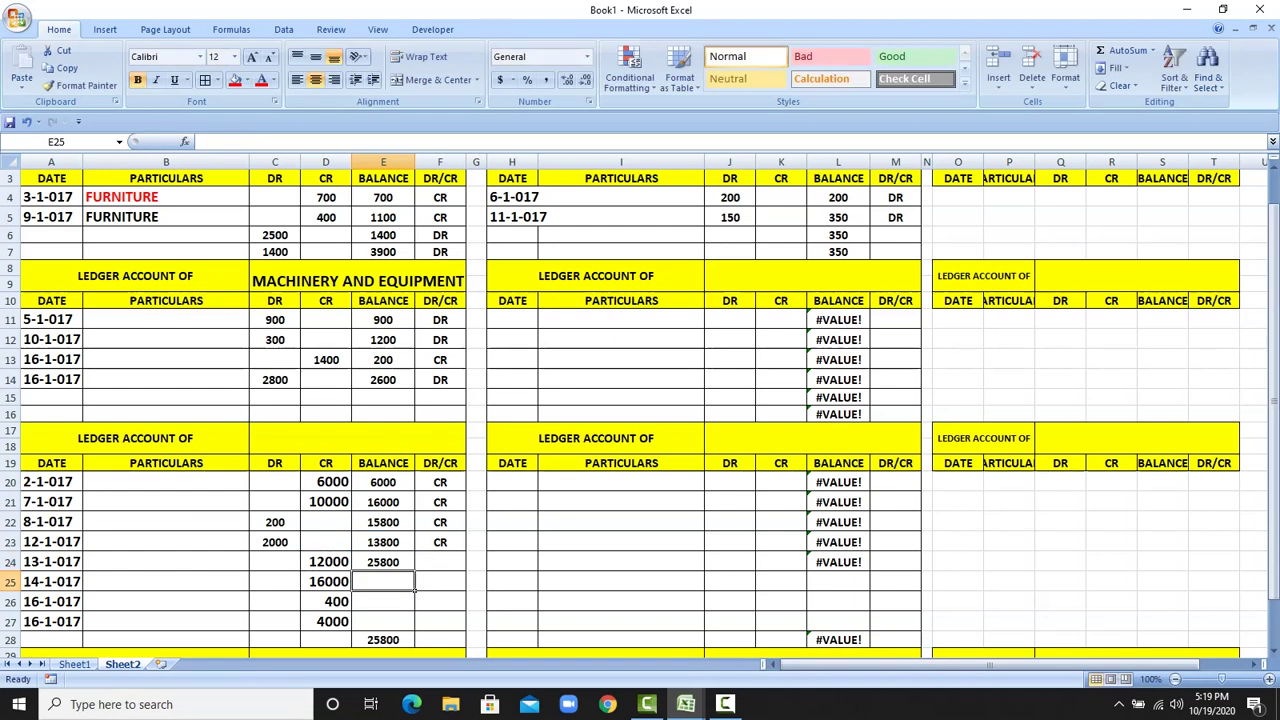
drag(415, 569, 415, 569)
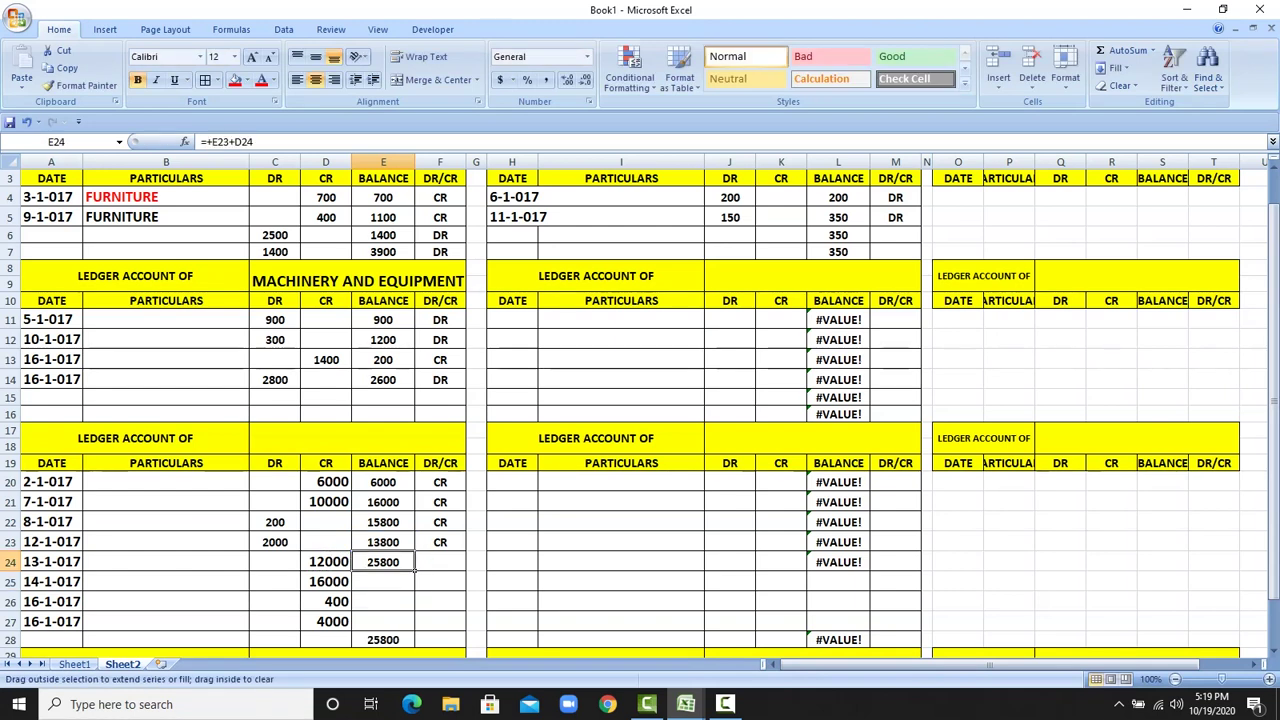
drag(415, 630, 415, 630)
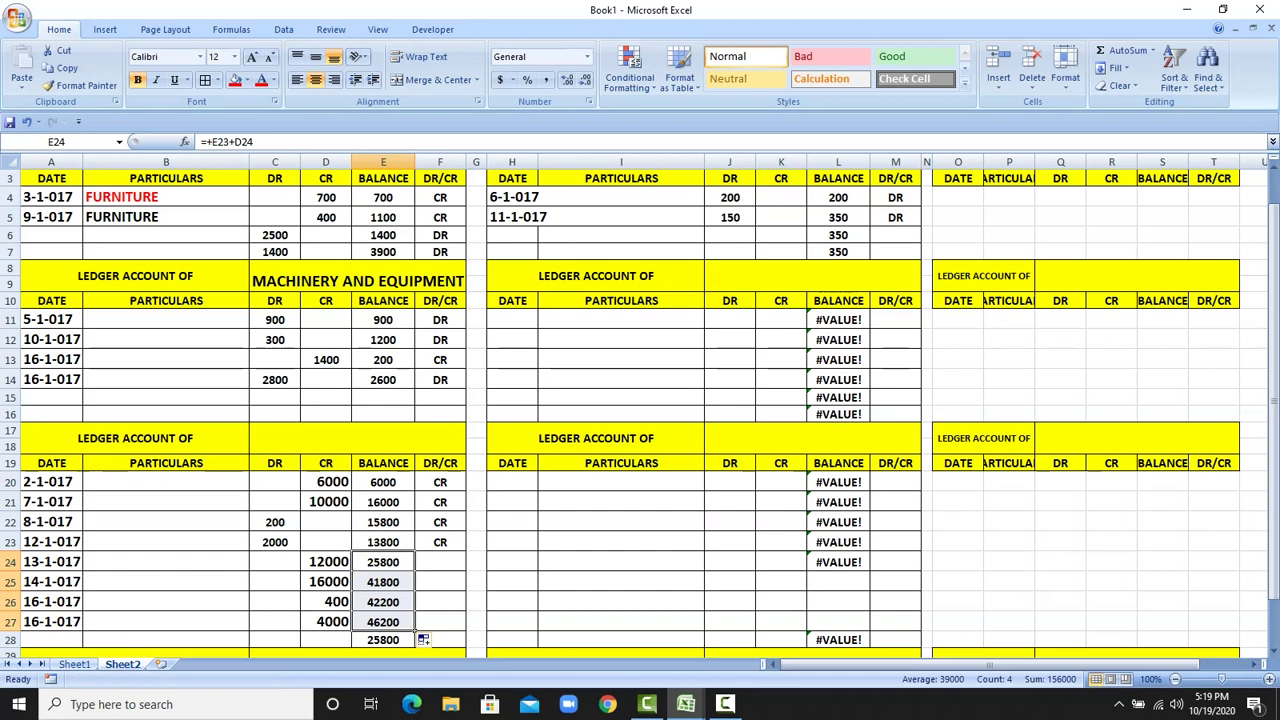
scroll(640, 413, down, 1)
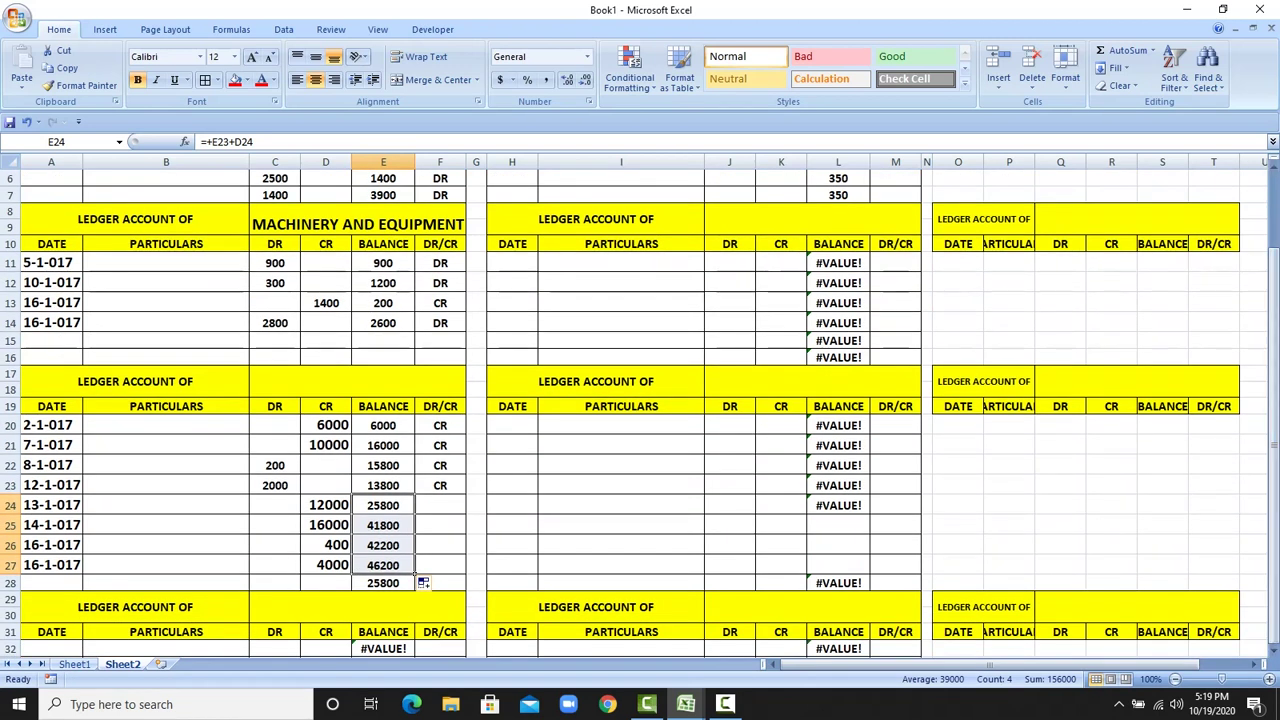
- Clear the leftover balance in E28 and fill the CR mark from F23 down through F27
click(383, 583)
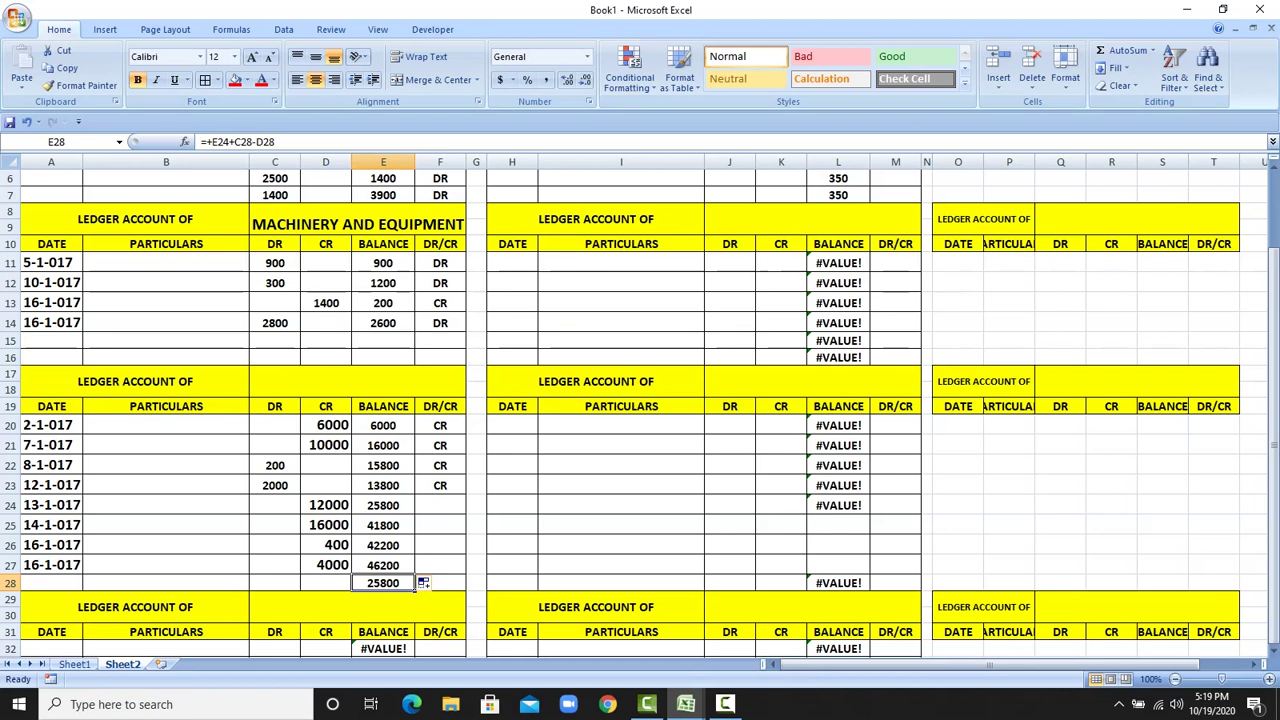
key(Delete)
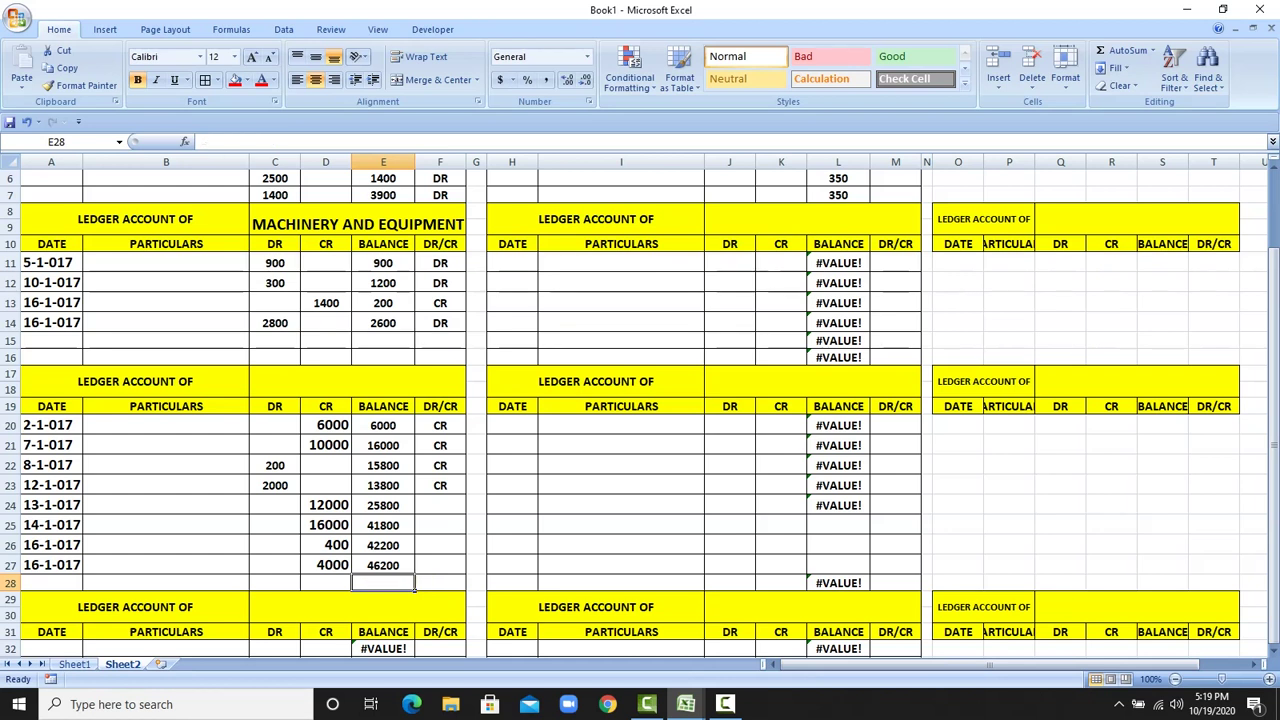
click(440, 485)
drag(465, 494, 471, 582)
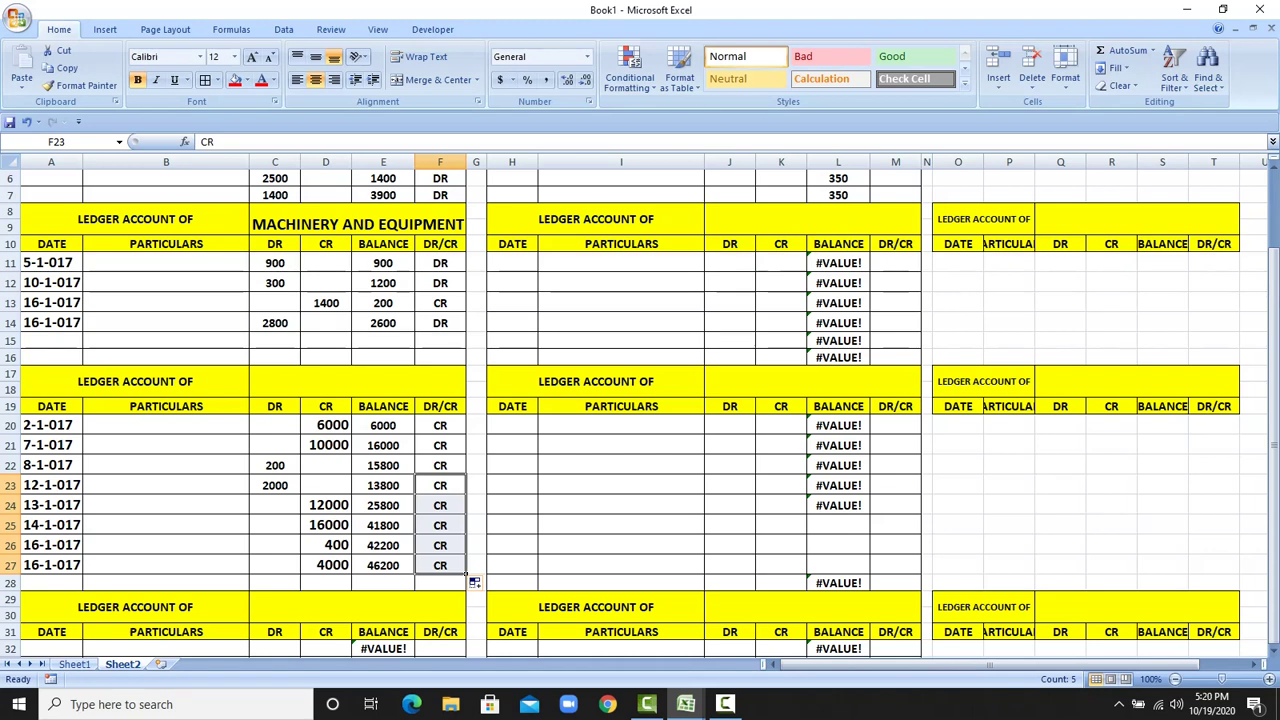
- Delete the unused ledger tables in H8:T207 below the postage account, shifting cells left
scroll(640, 410, up, 2)
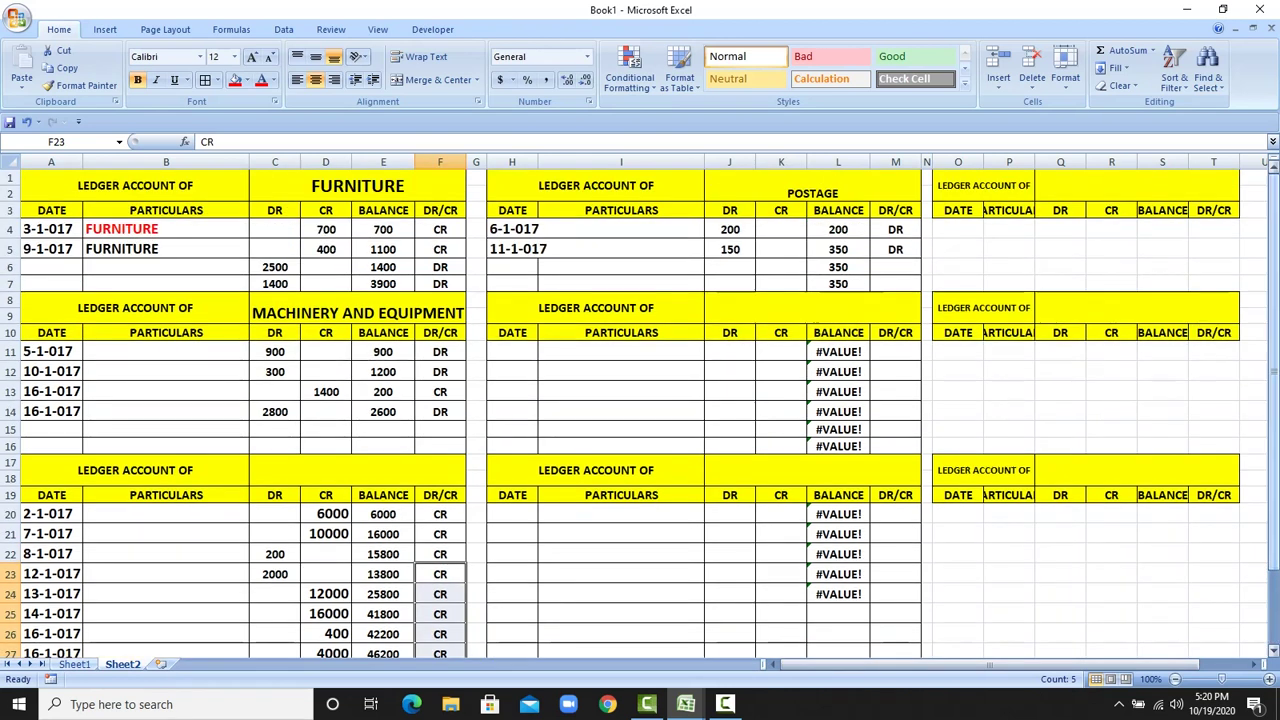
drag(511, 161, 1090, 161)
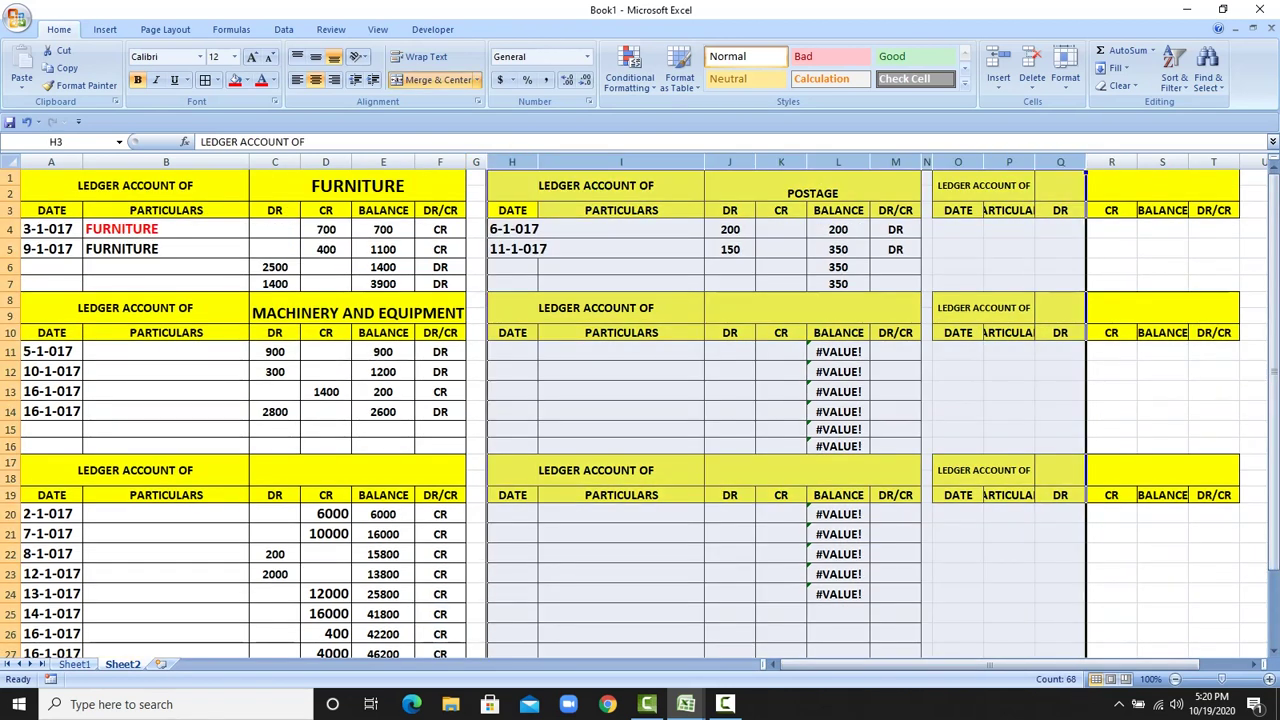
drag(560, 307, 1213, 652)
right_click(940, 248)
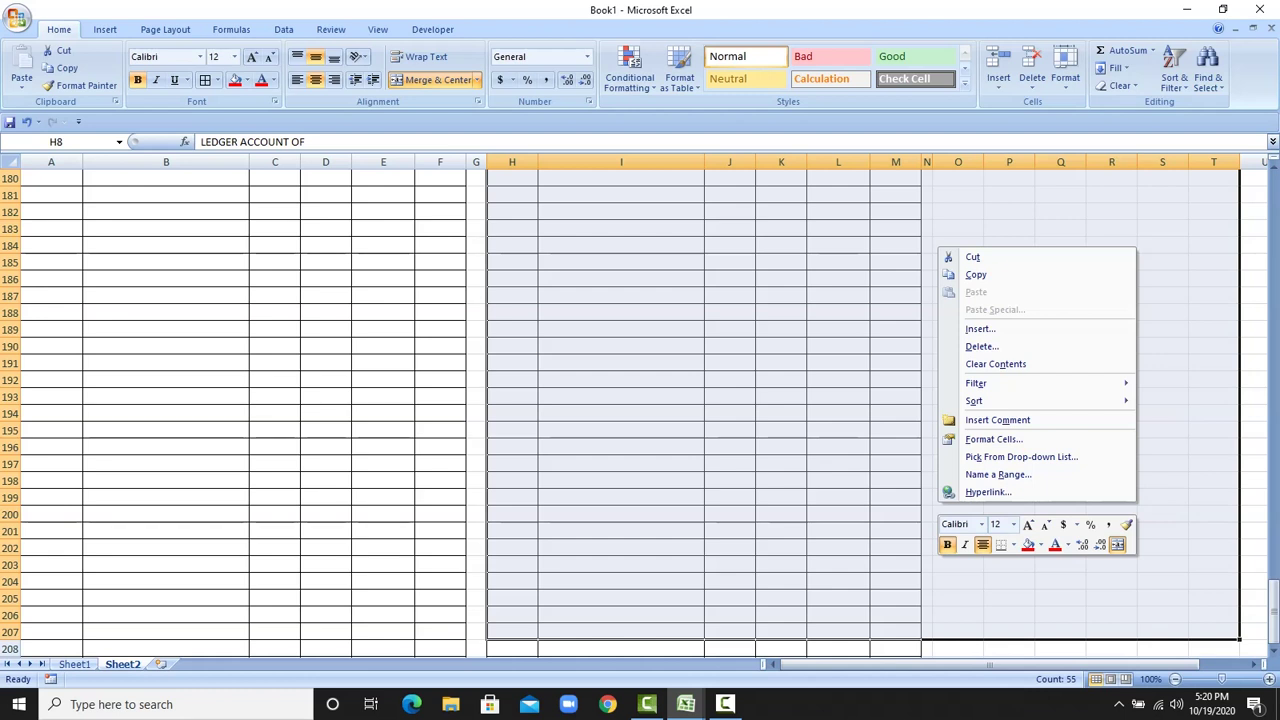
click(982, 346)
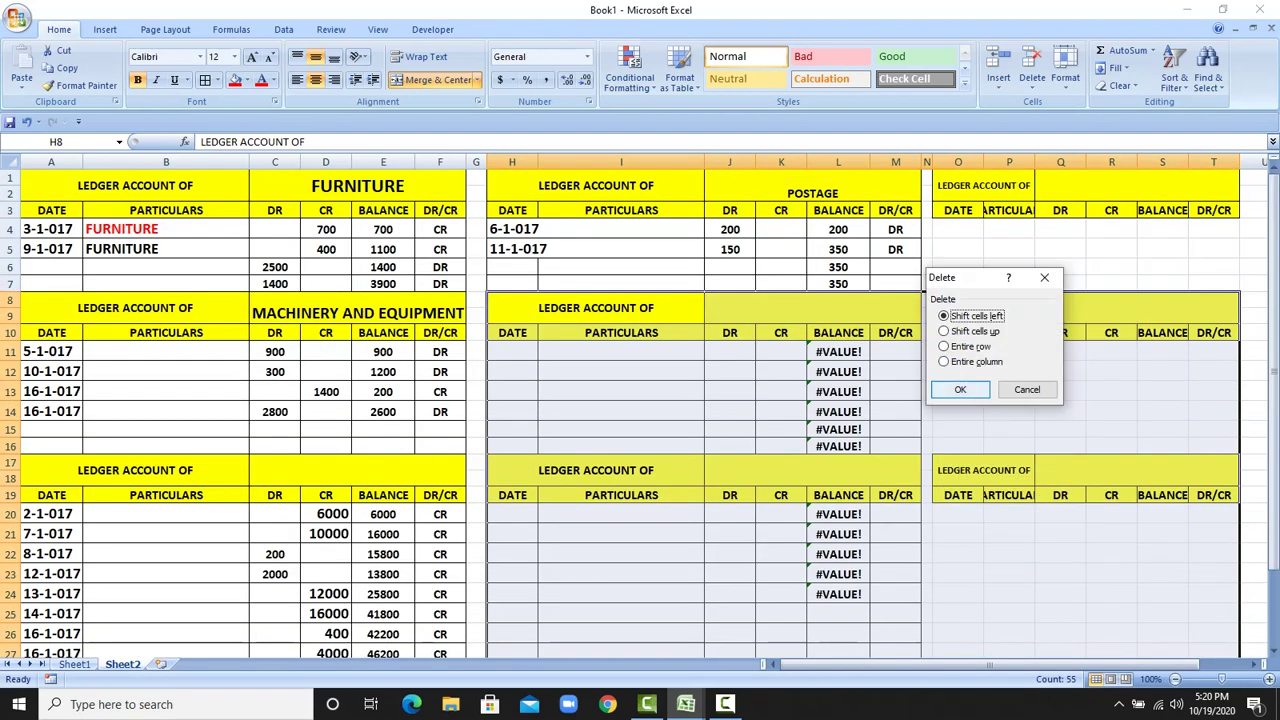
click(969, 389)
click(895, 411)
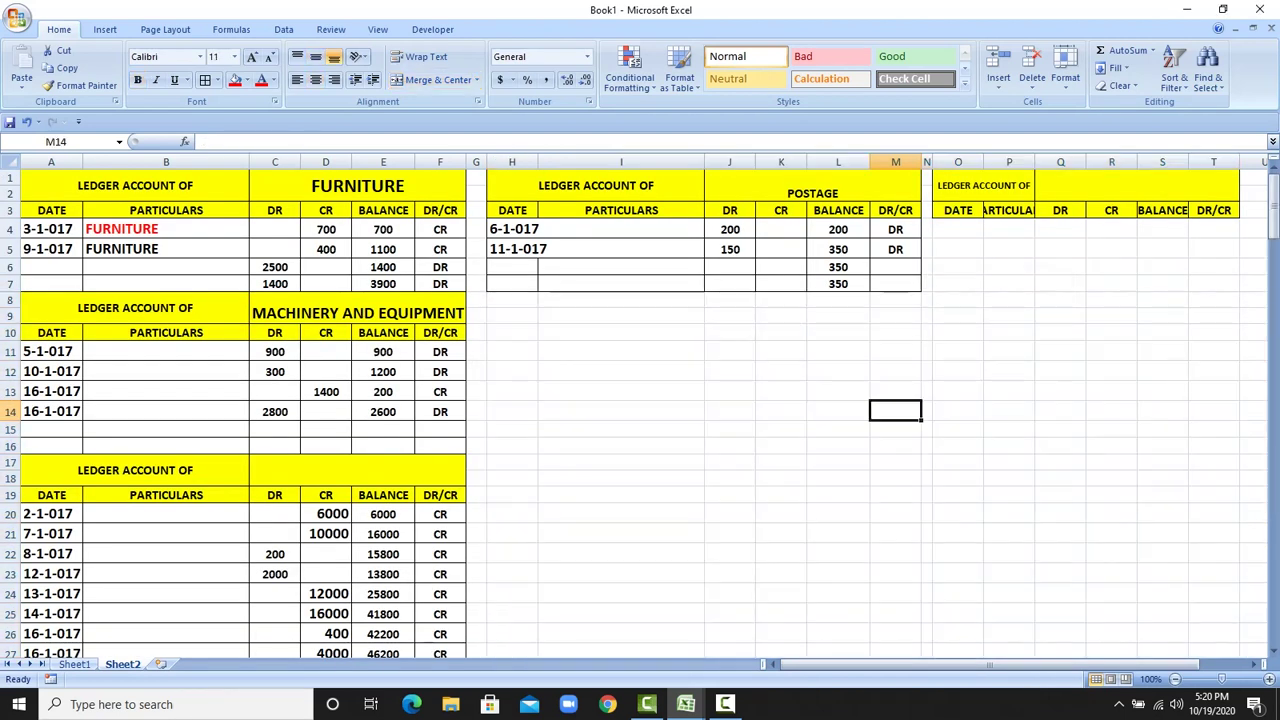
- Apply borders to all cells of Sheet2
key(ctrl+a)
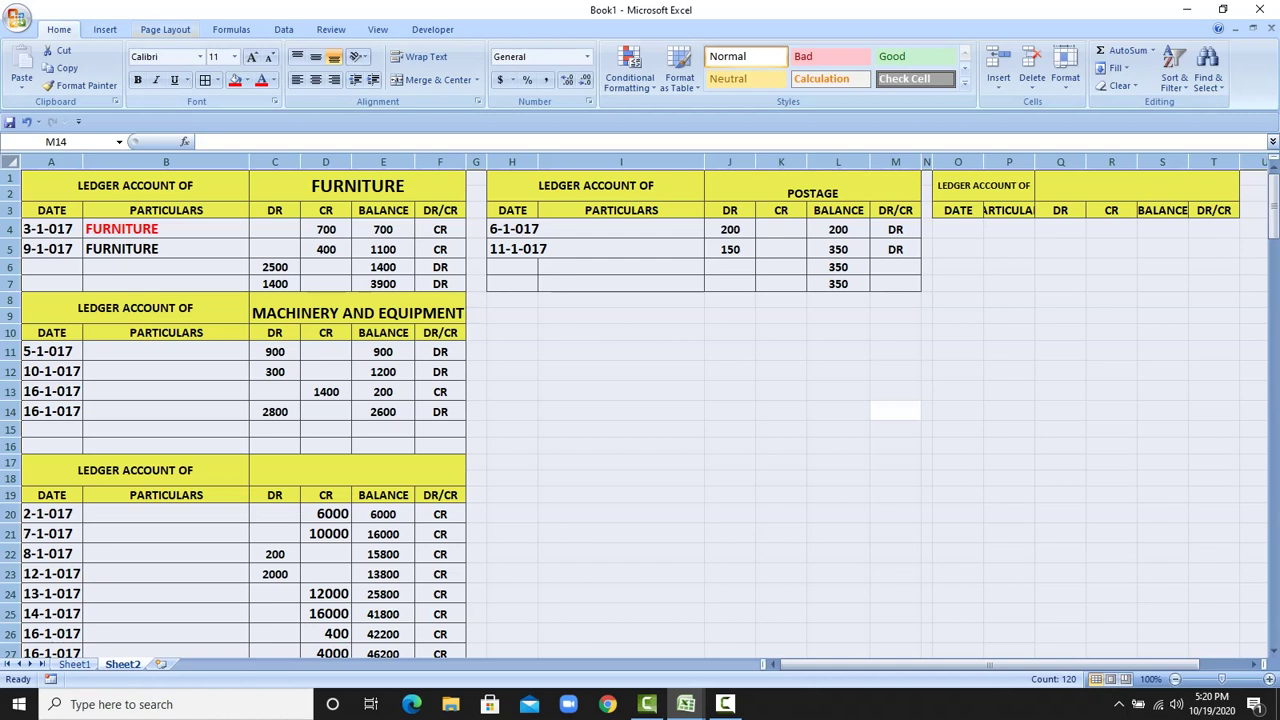
click(205, 80)
click(621, 411)
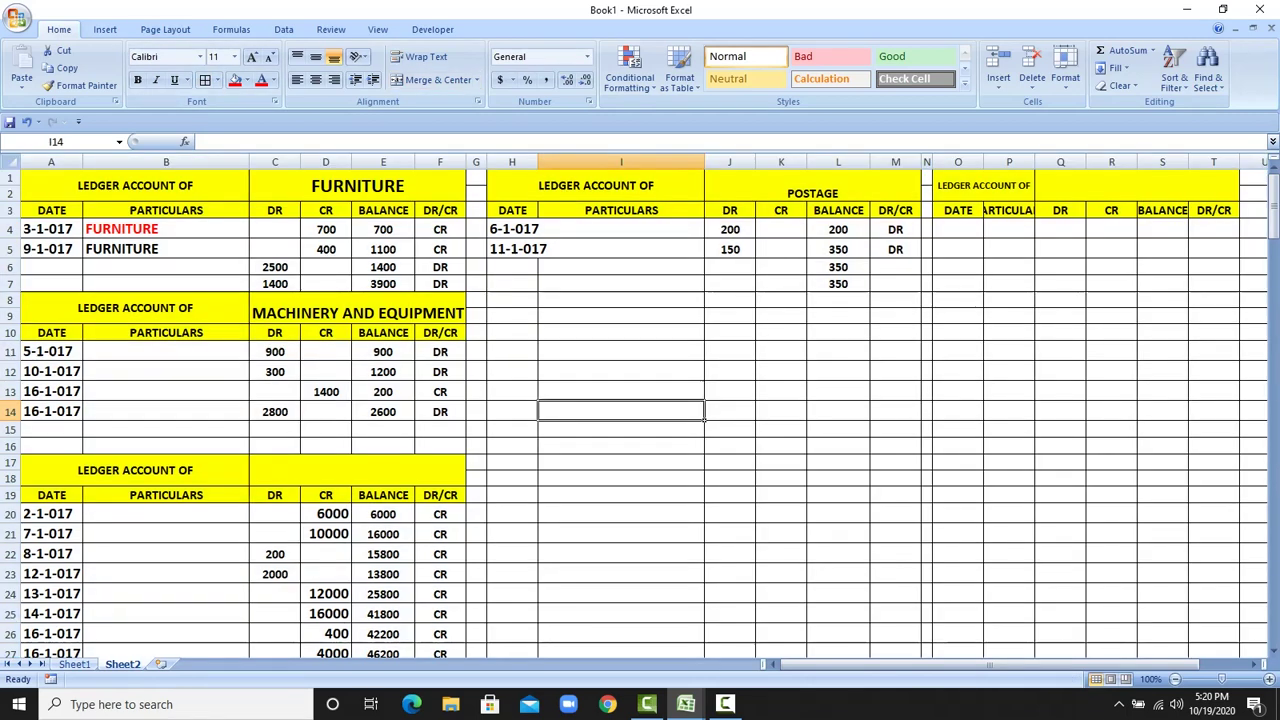
- Enter the column headings DR in L12 and CR in M12
click(838, 371)
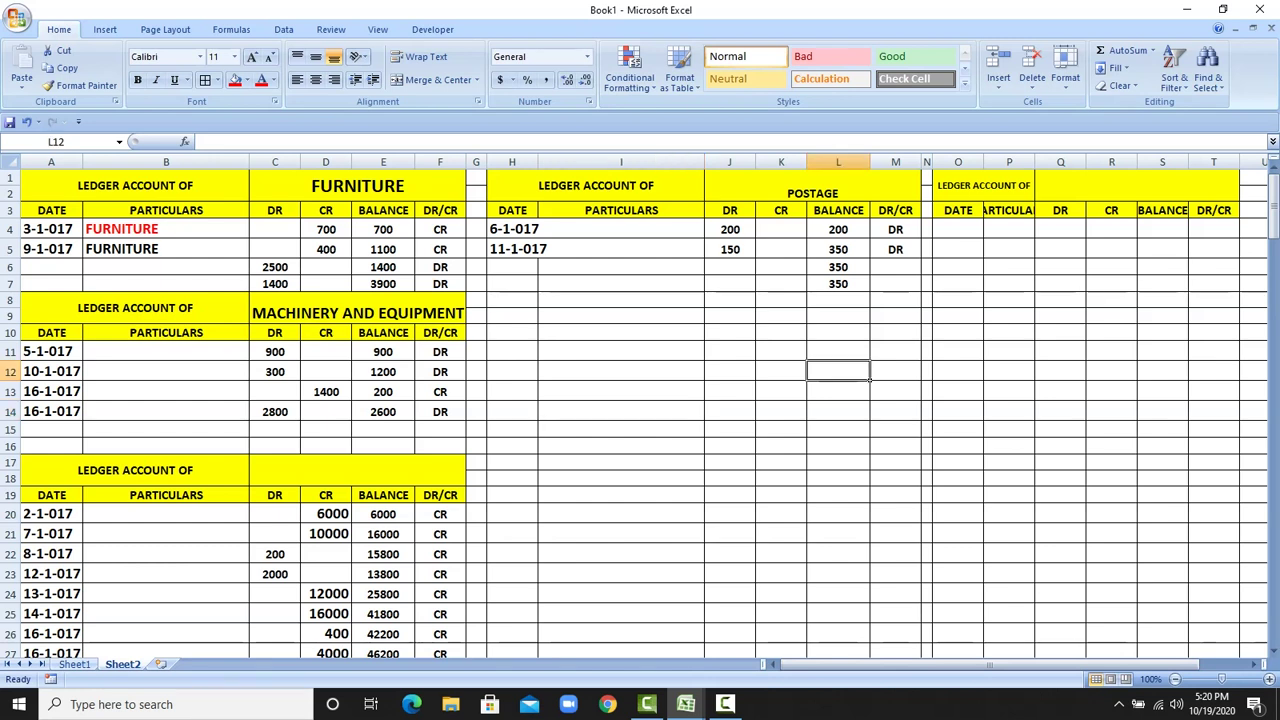
text(DR)
key(Tab)
text(CR)
key(Return)
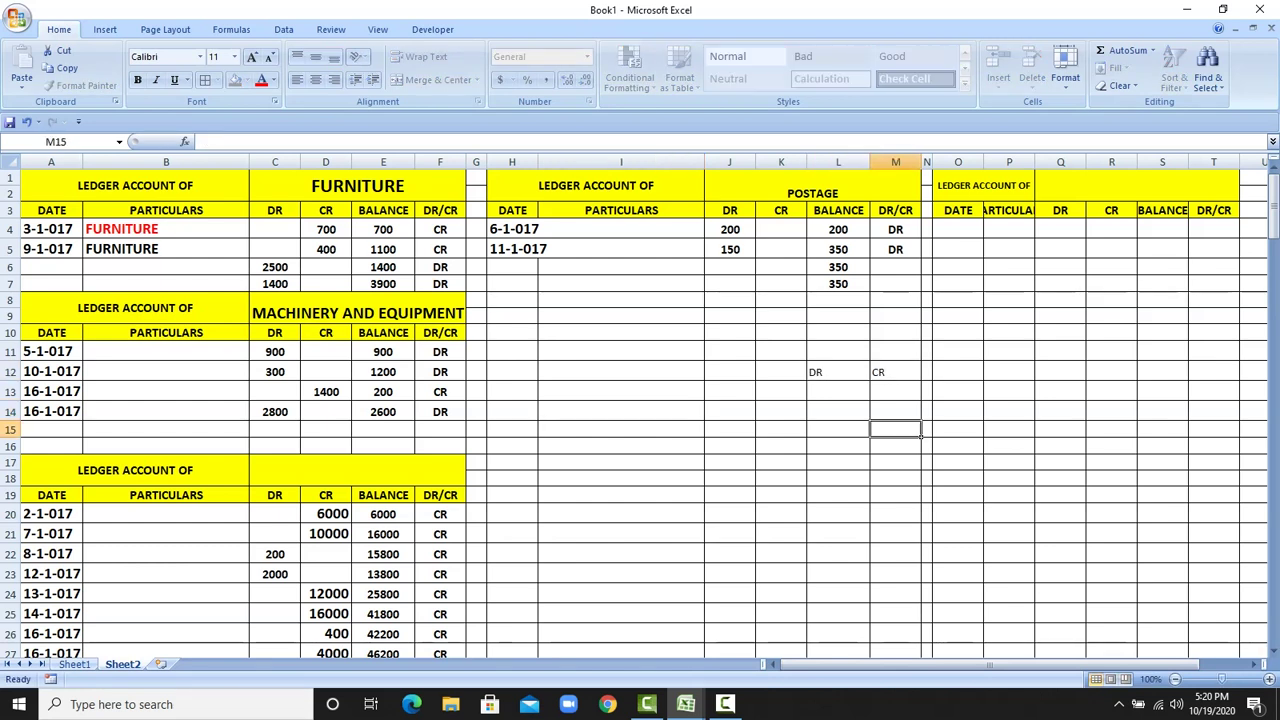
- Merge and center I12:K12 and fill the merged format down through row 21
drag(781, 371, 621, 371)
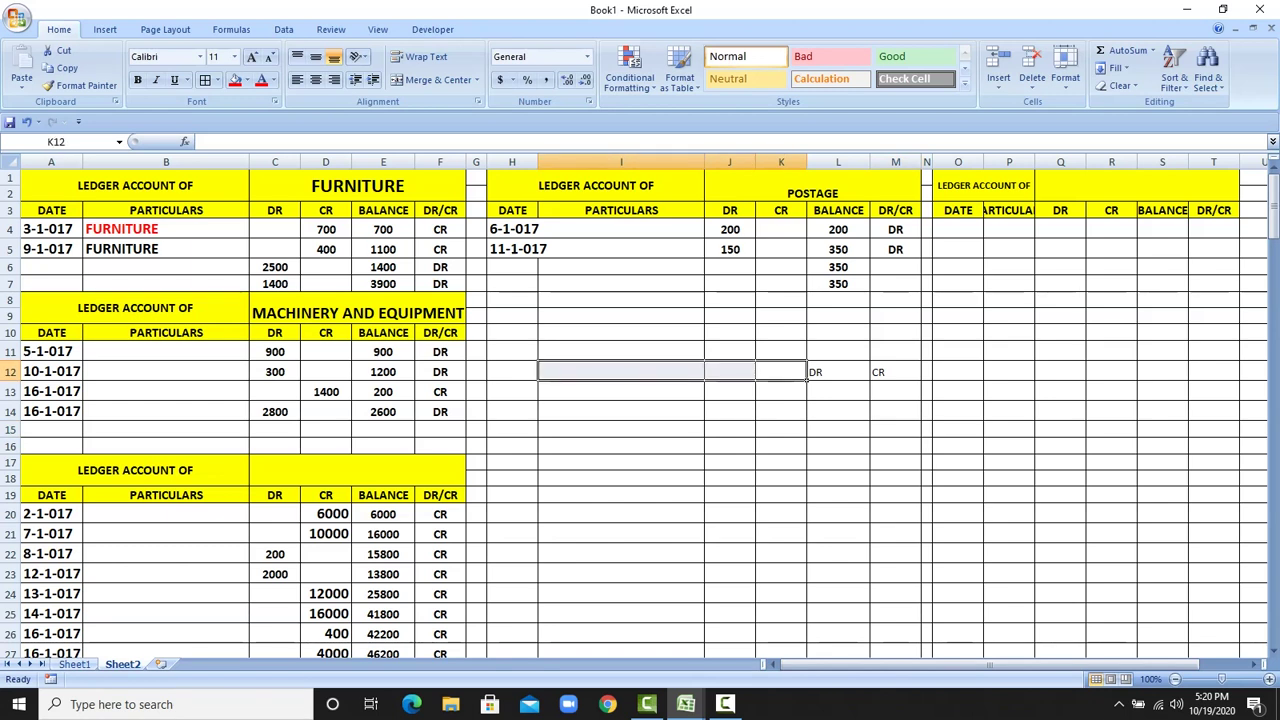
click(437, 79)
drag(807, 380, 805, 535)
click(838, 495)
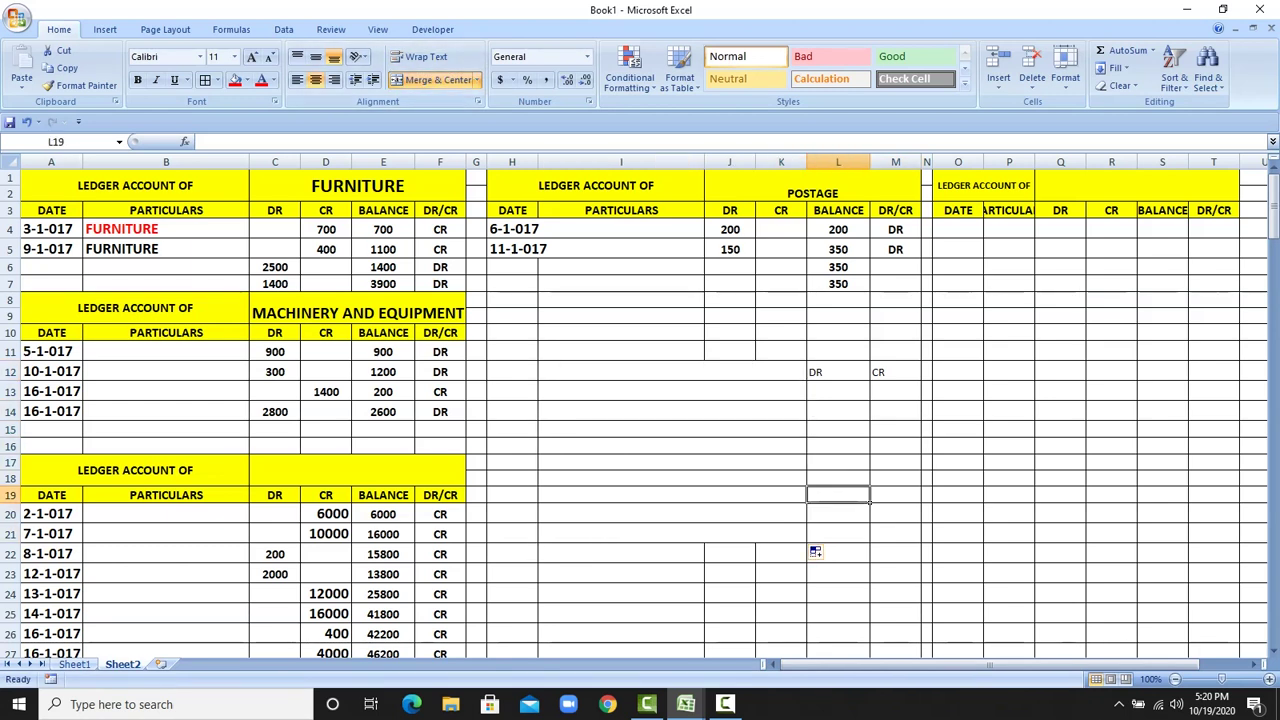
- Enter the heading PARTICULARS in I12 and make the headings in I12:M12 bold
click(672, 372)
text(PARTICU)
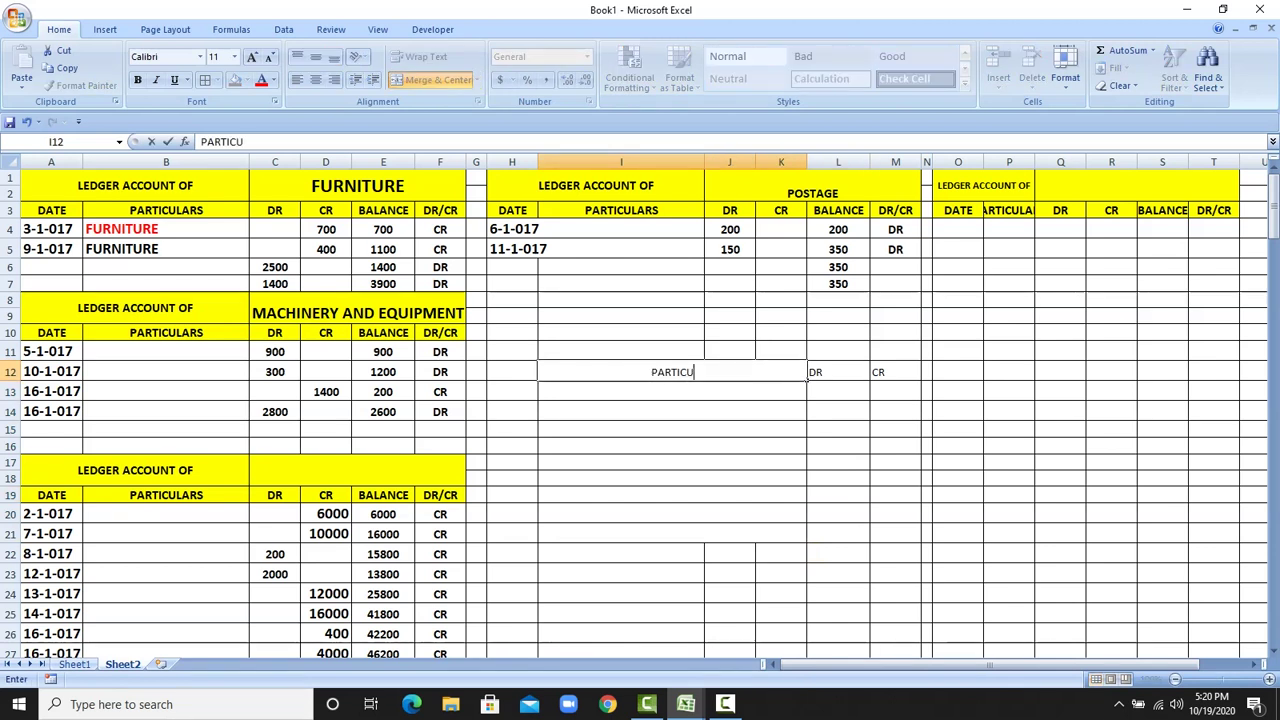
text(LARS)
click(672, 429)
click(672, 372)
key(shift+Right)
key(shift+Right)
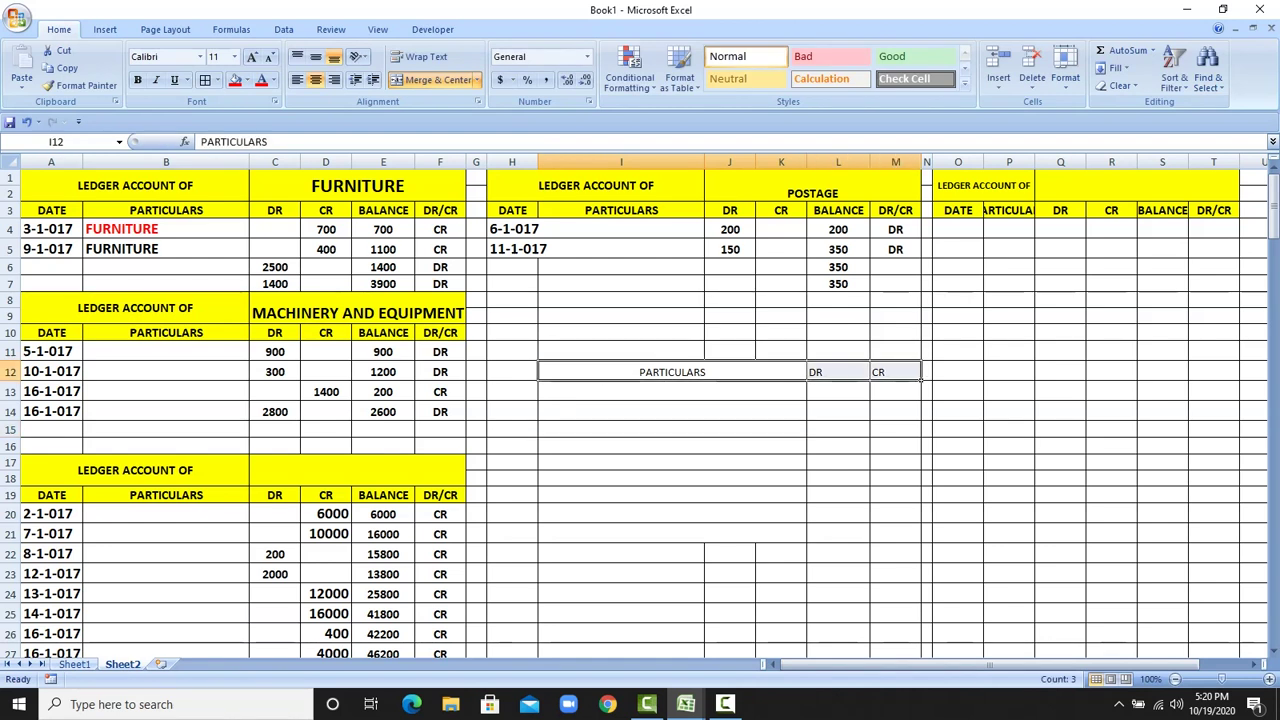
click(138, 80)
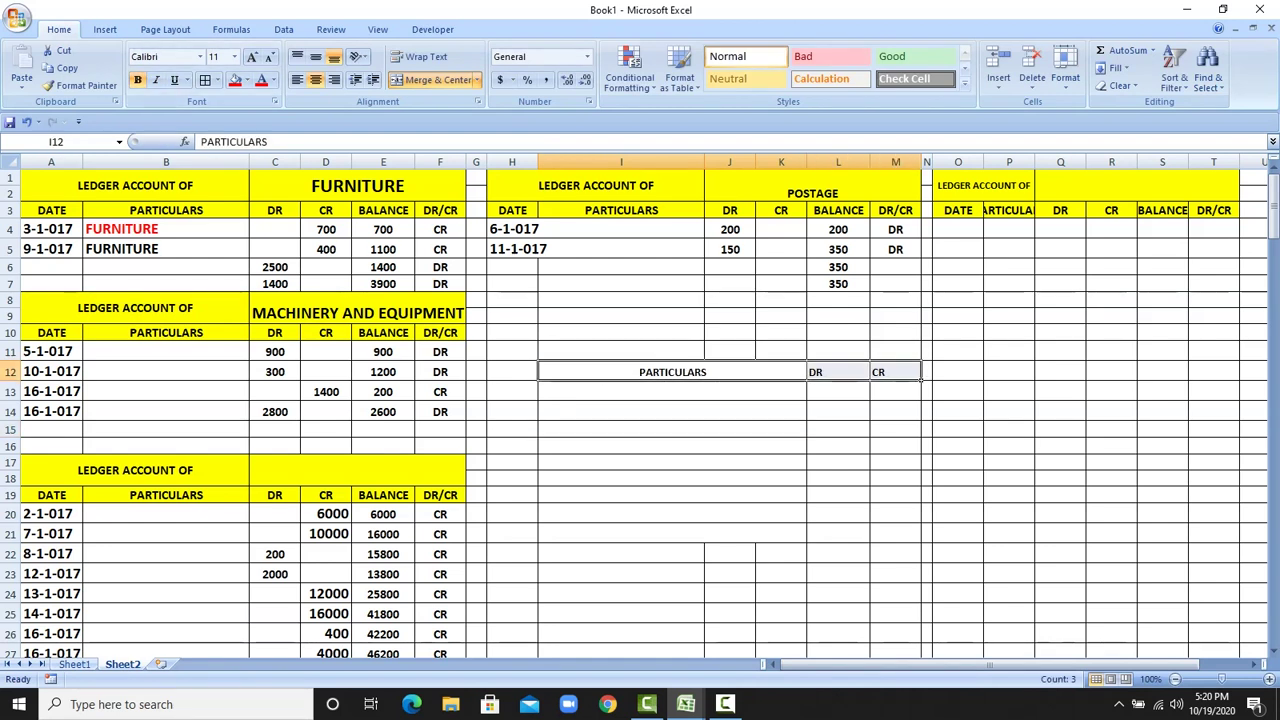
- Merge and center I11:M11 and enter the title TRIAL BALANCE 31-1-017
drag(621, 352, 895, 350)
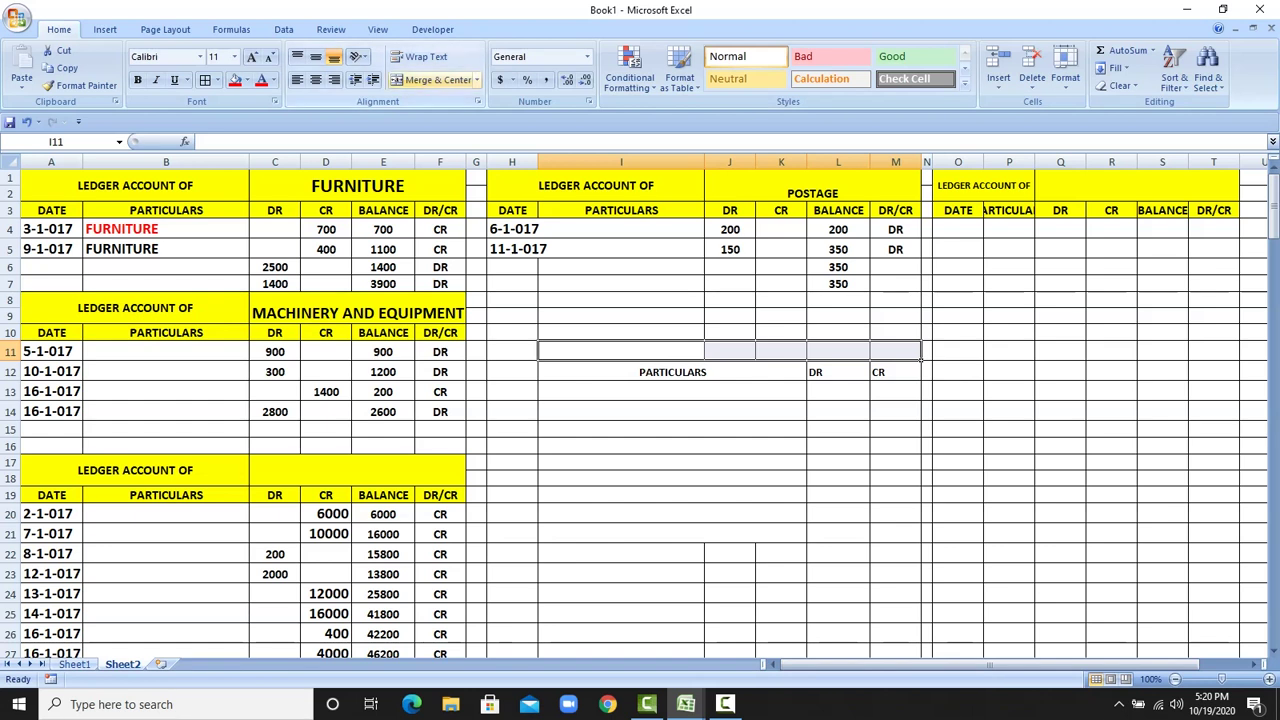
click(437, 79)
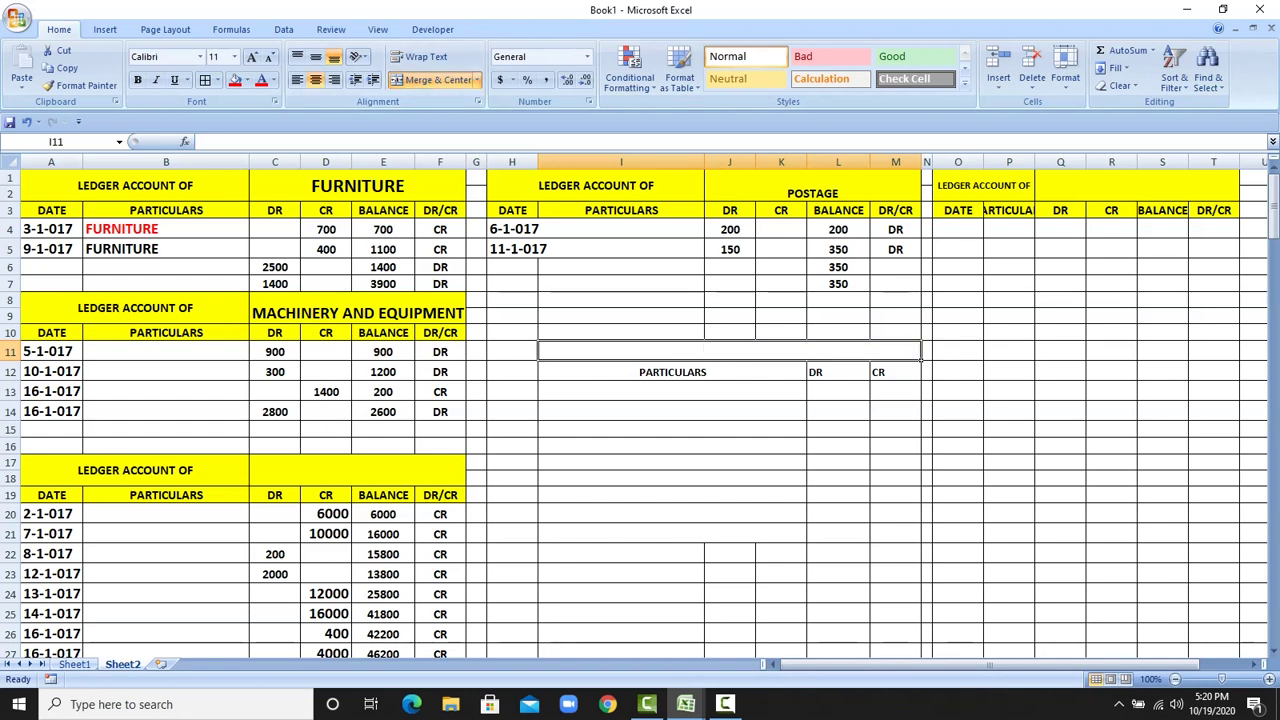
text(TRIAL BALANCE)
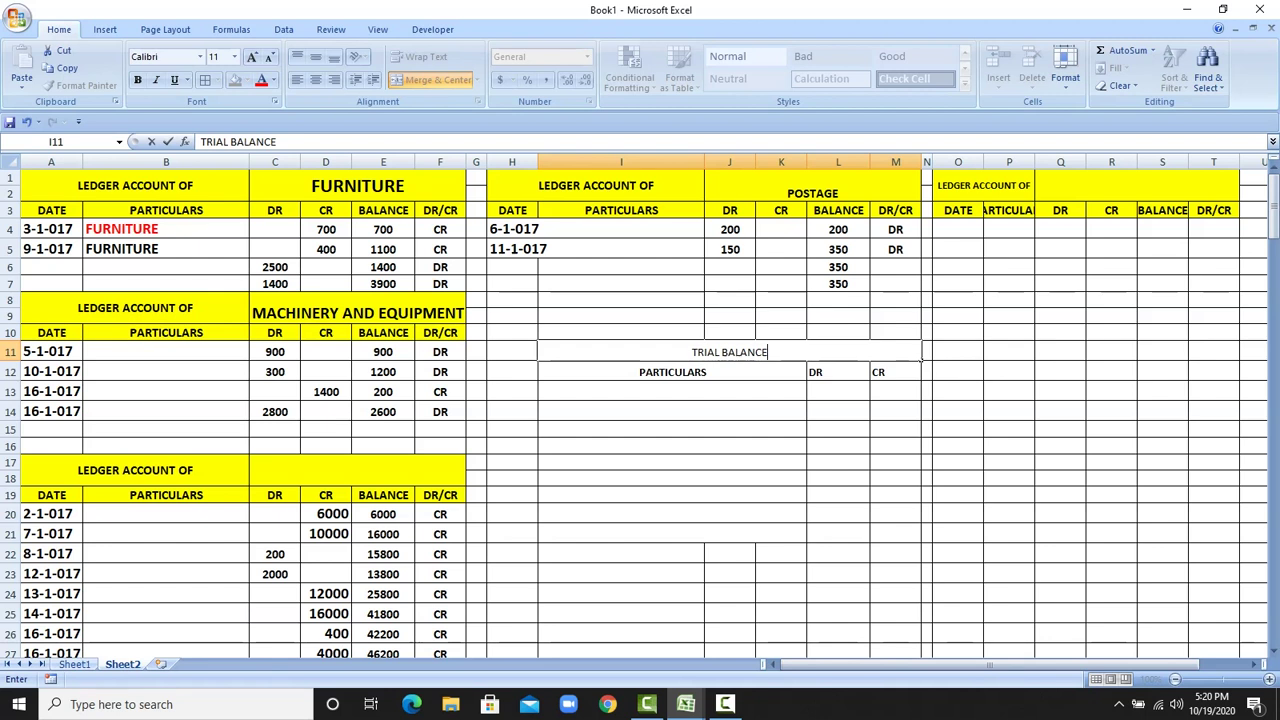
text( 31-)
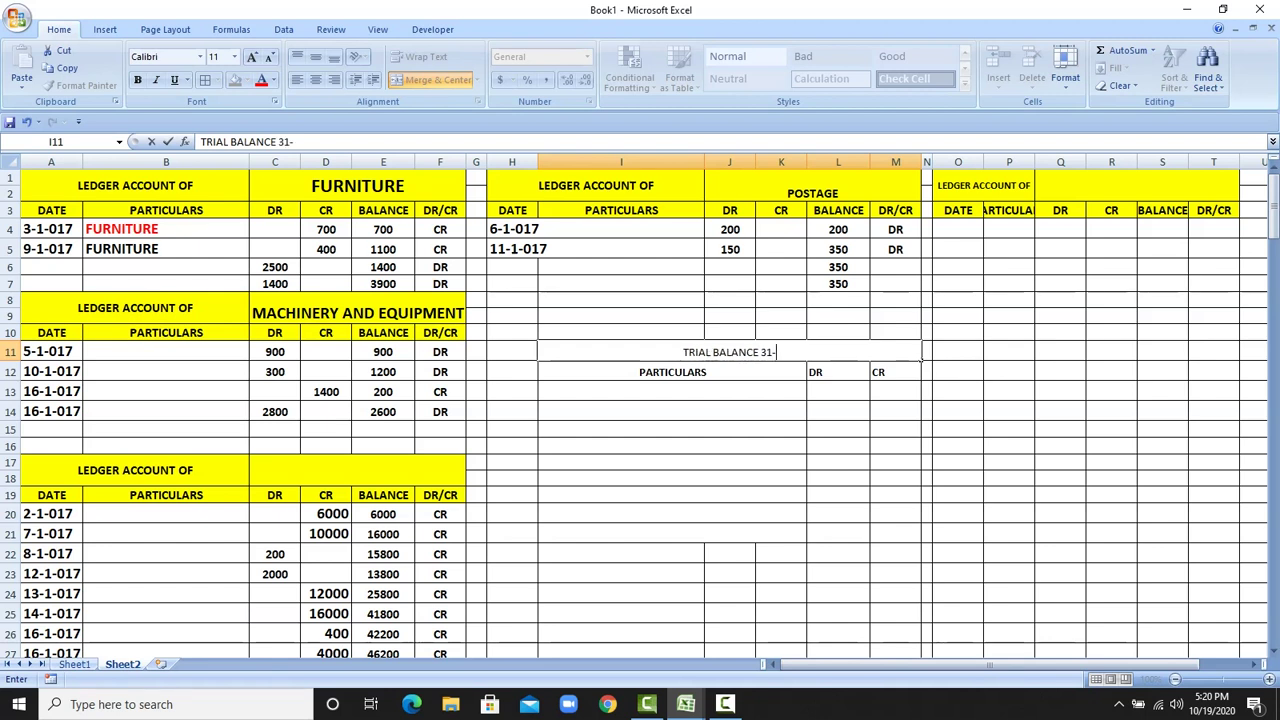
text(1-017)
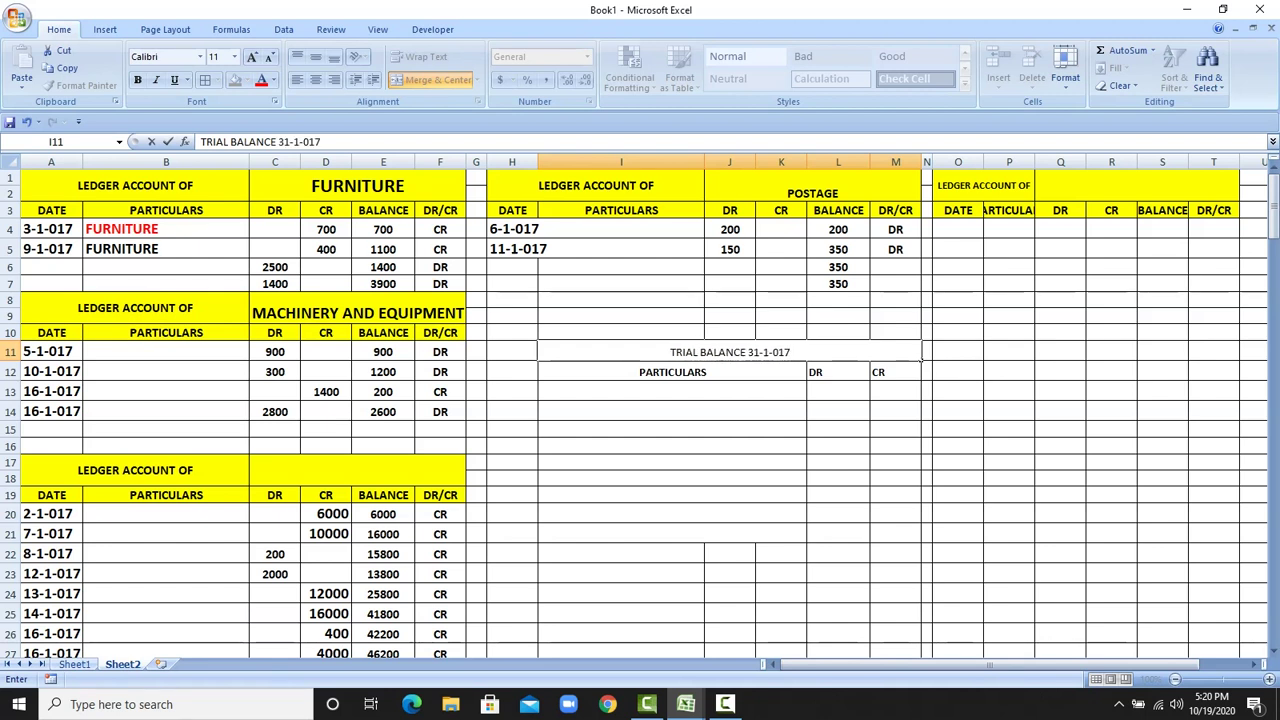
click(672, 462)
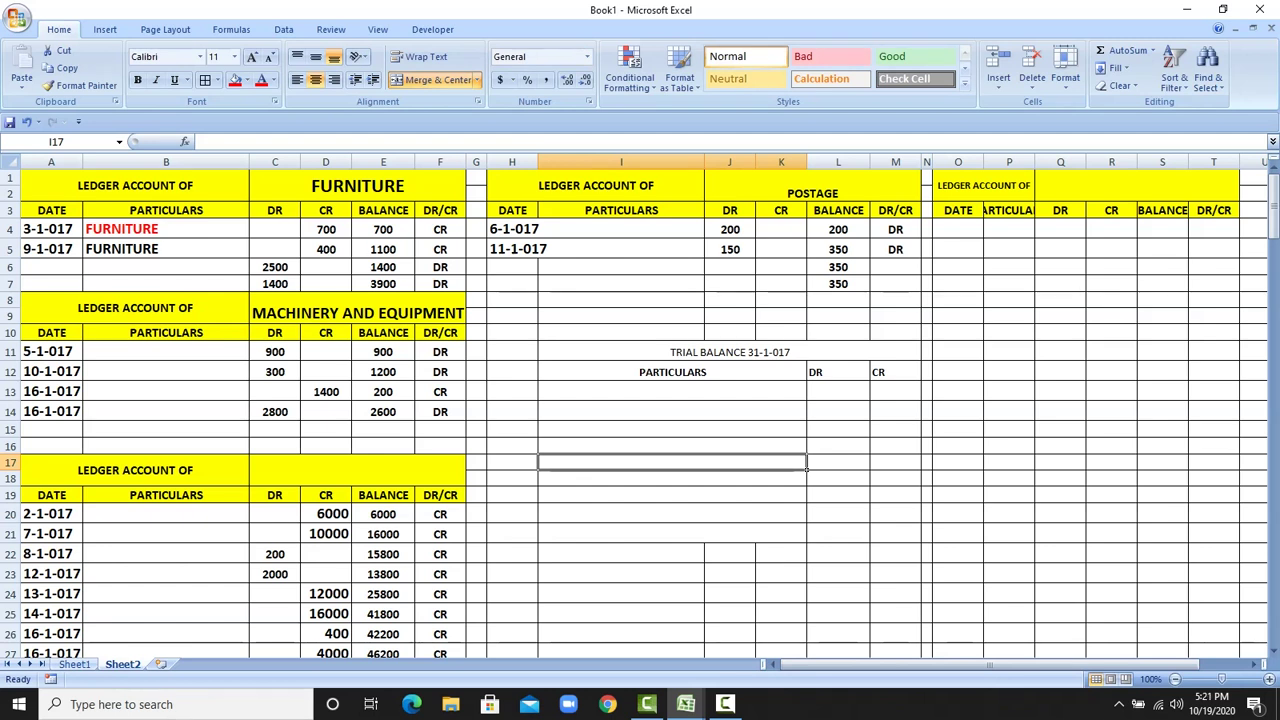
- Enter CASH IN HAND in I13 and show all particulars again in Sheet1's filtered cash book
click(672, 391)
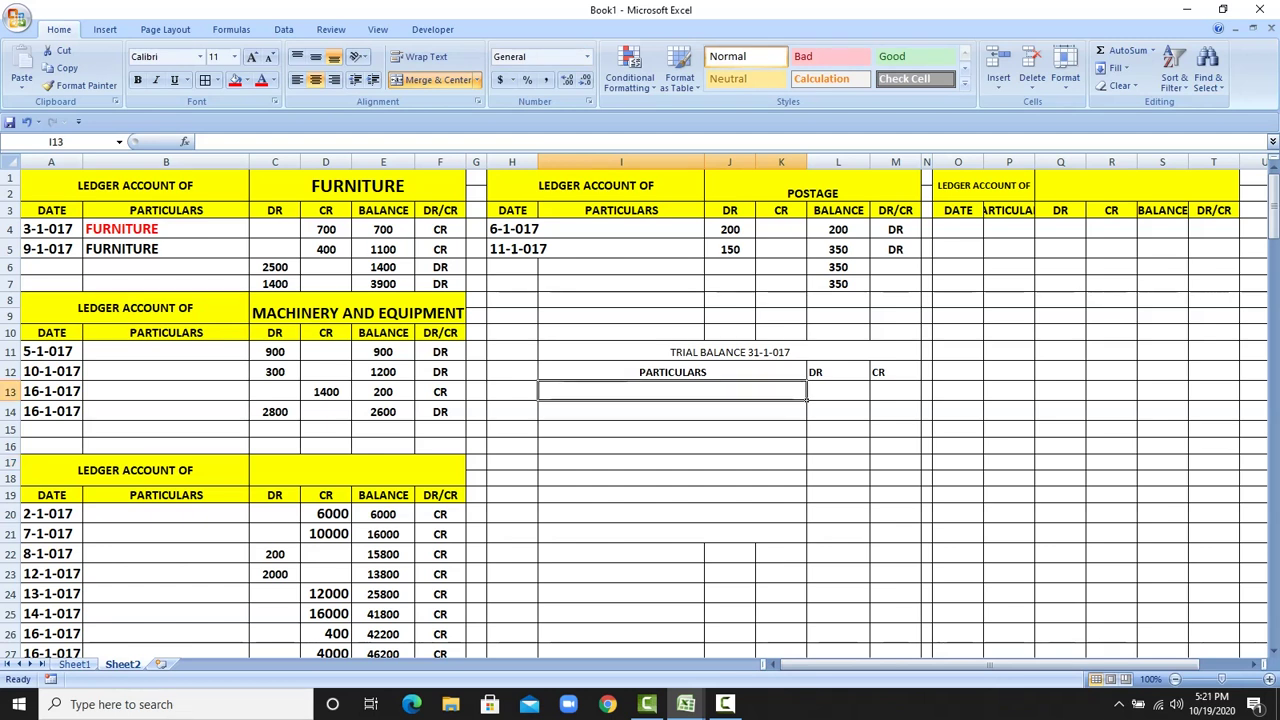
text(CASH IN HAND)
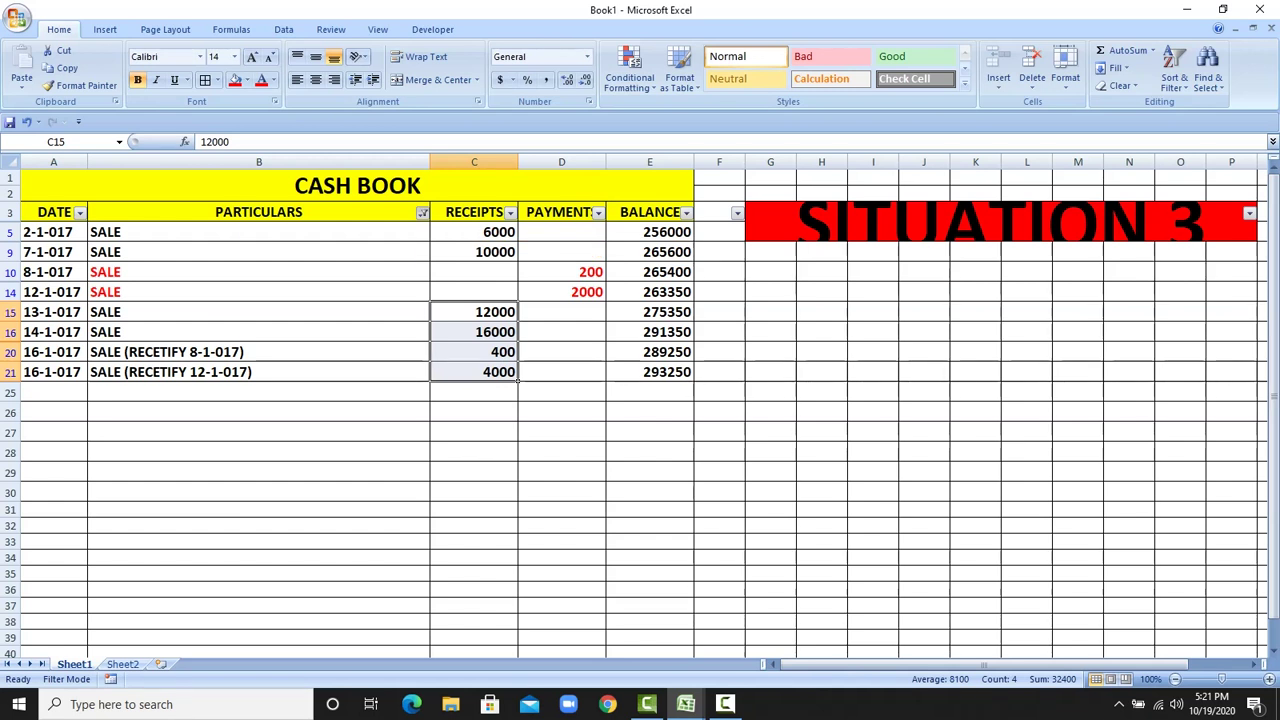
click(422, 212)
click(295, 340)
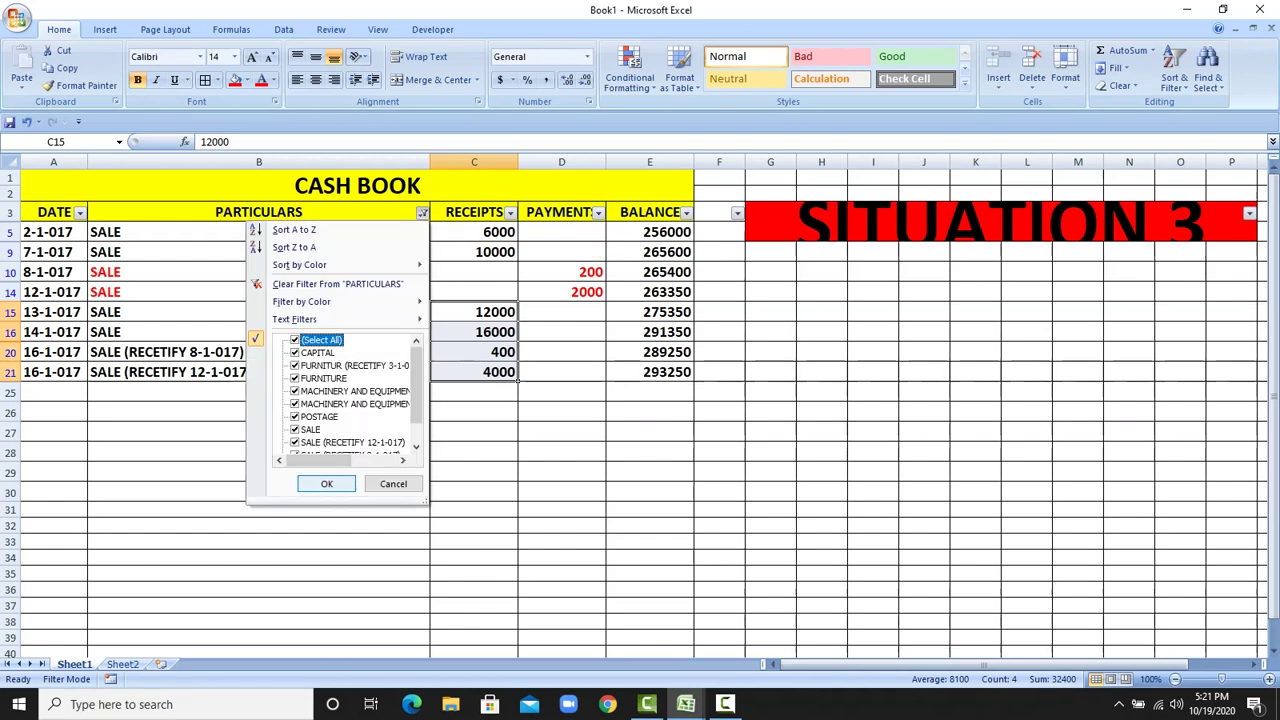
click(326, 484)
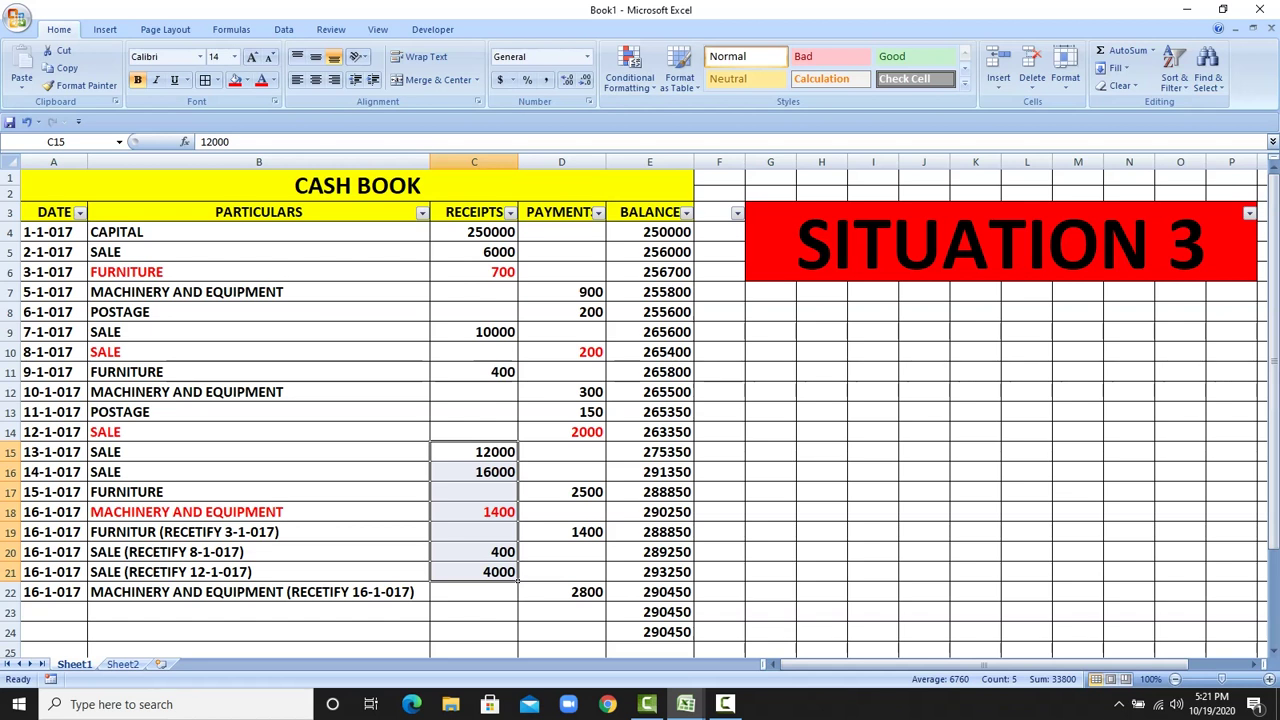
- Enter 290450 as the DR amount for CASH IN HAND in Sheet2's L13 and make the trial balance I11:M21 bold
click(123, 664)
click(838, 392)
text(290450)
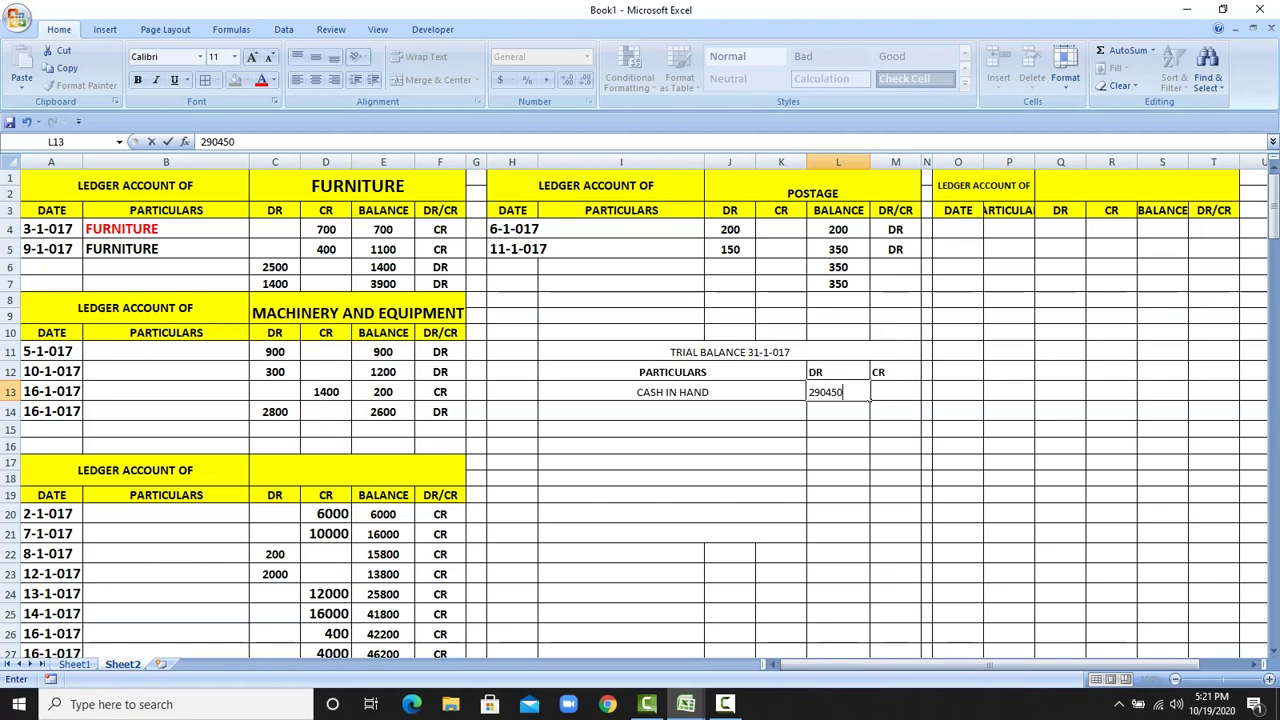
key(Return)
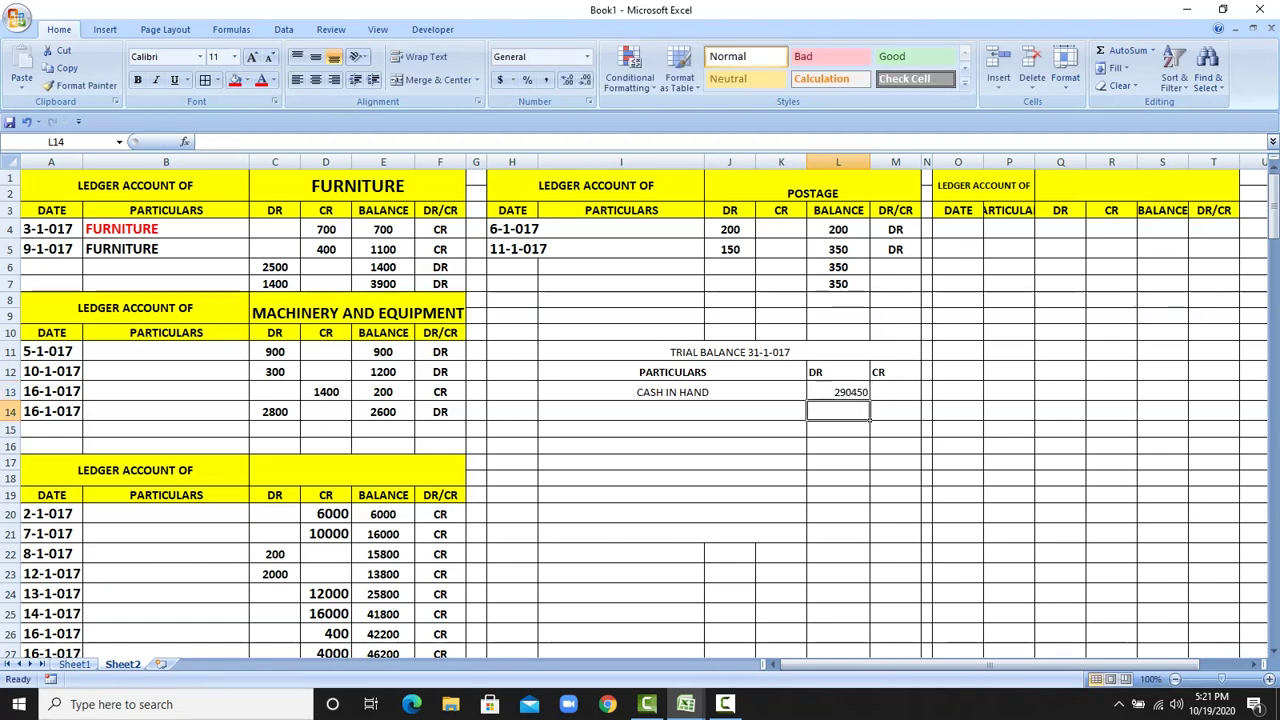
drag(620, 352, 895, 535)
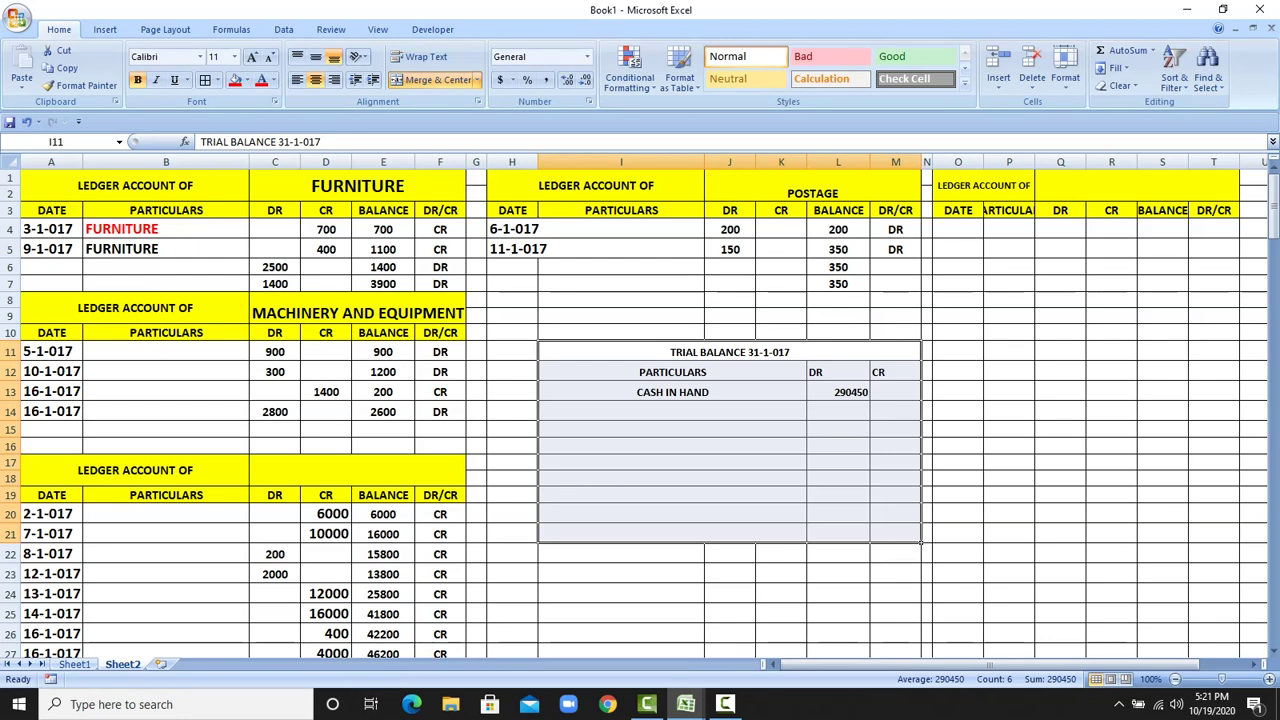
click(357, 186)
- Enter CAPITAL in I14 of the trial balance with 250000 as its CR amount in M14
click(672, 411)
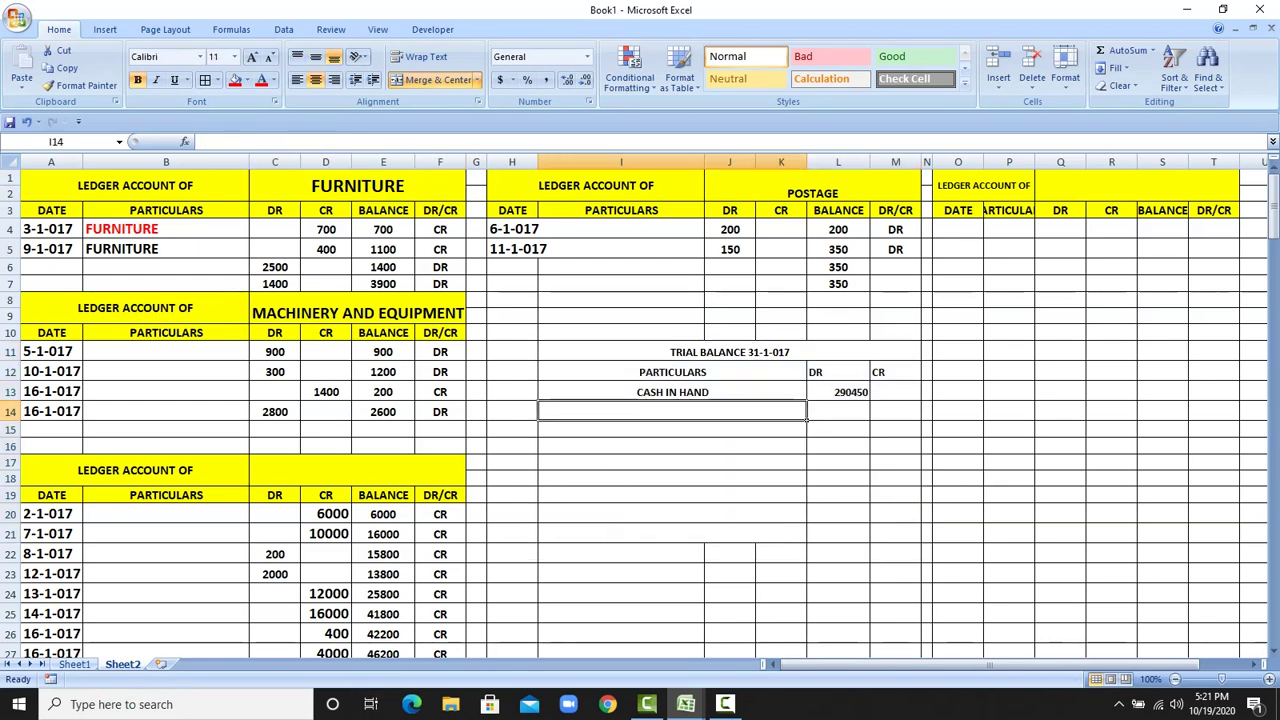
text(CAPITAL)
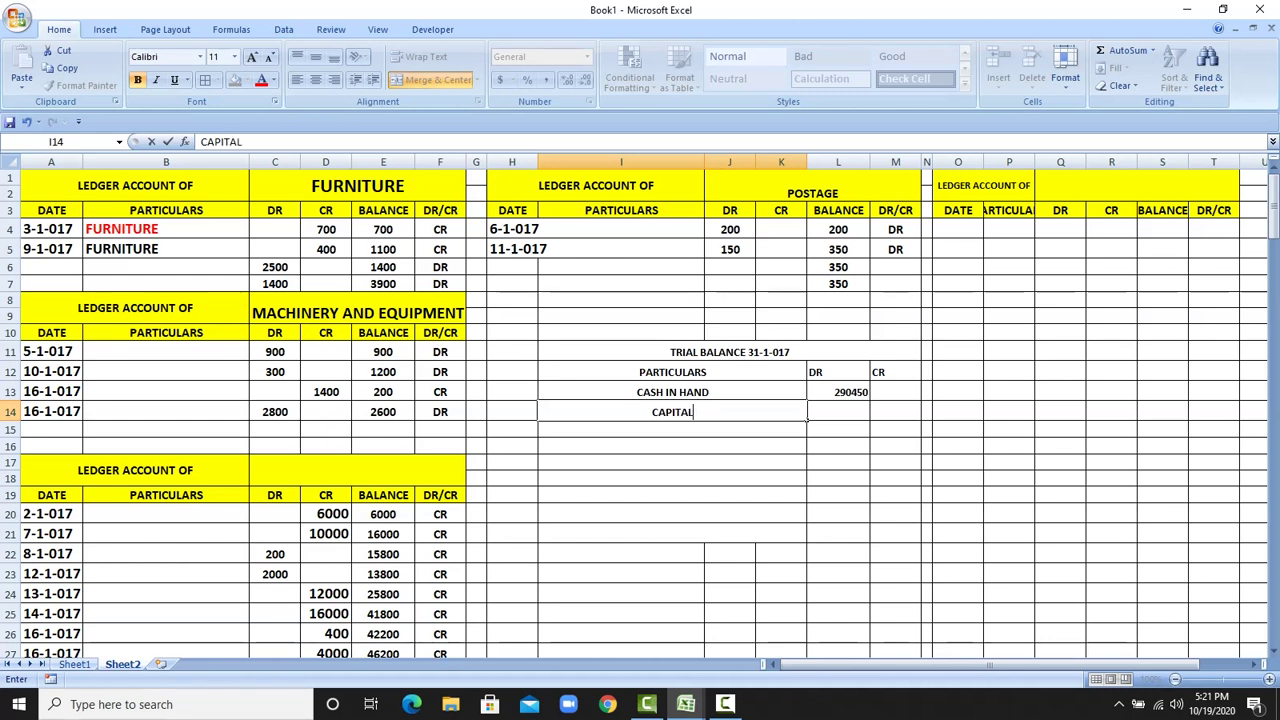
click(74, 664)
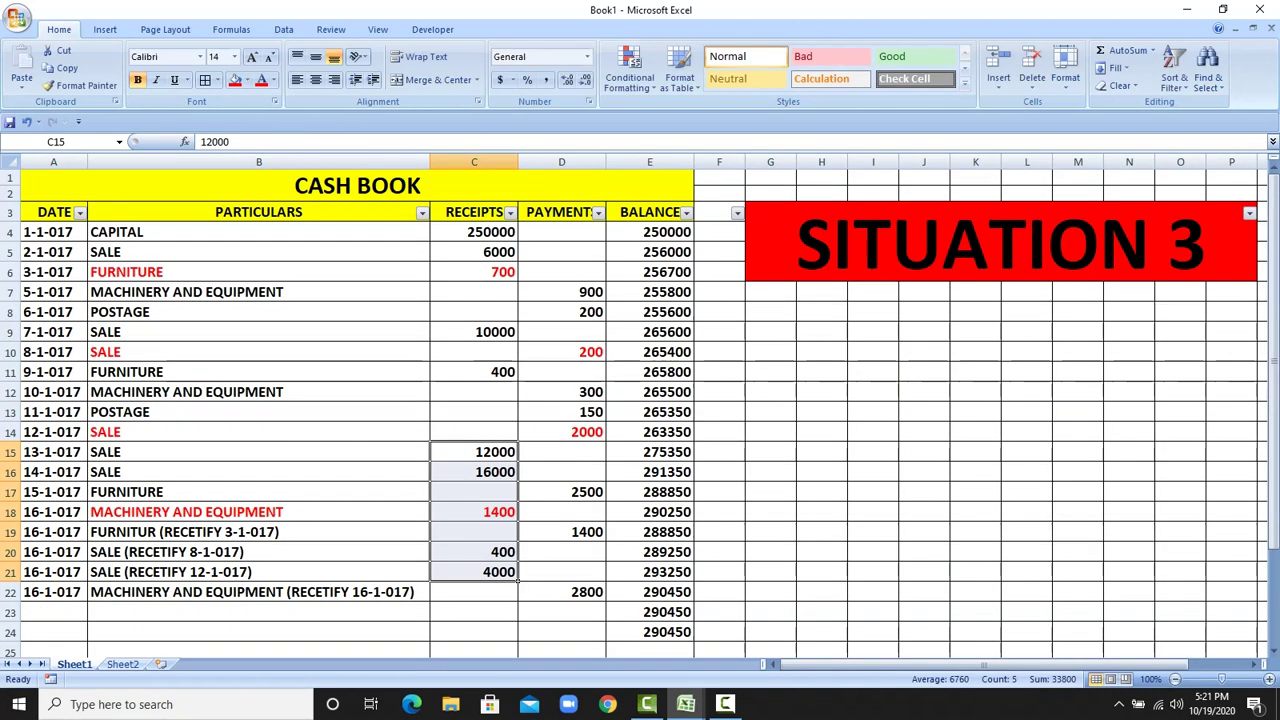
key(ctrl+Page_Down)
click(916, 413)
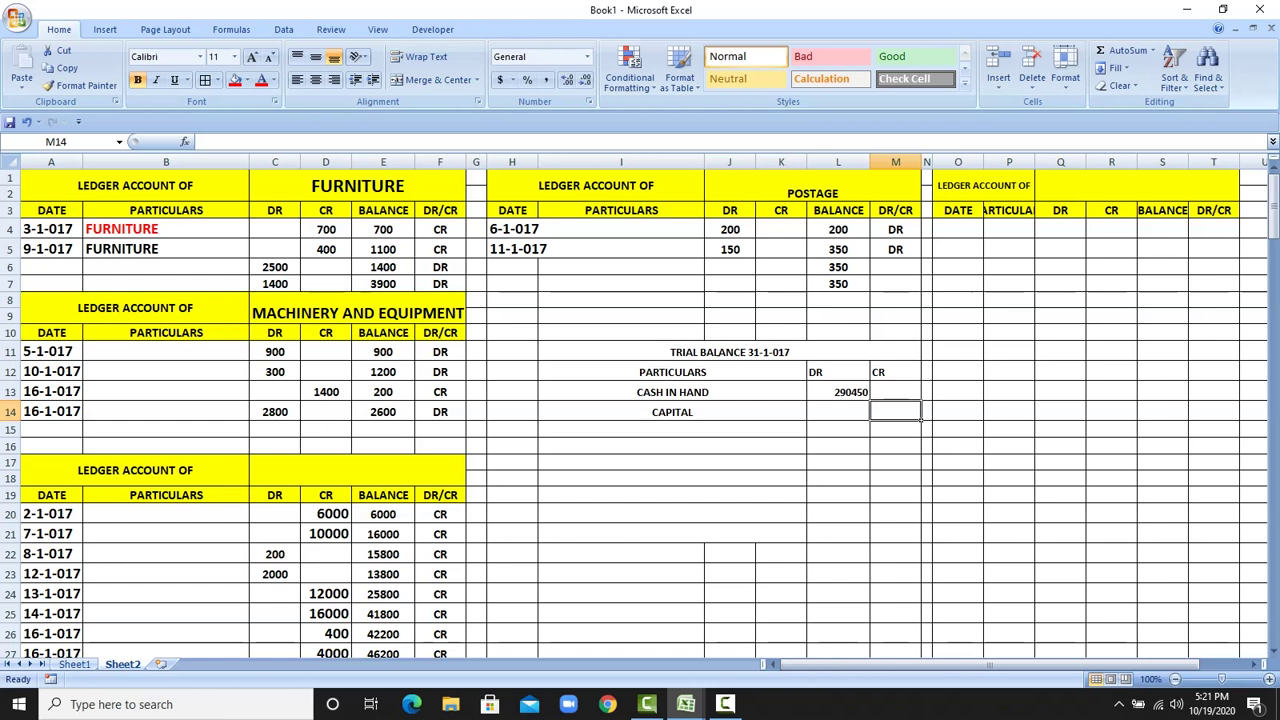
text(250000)
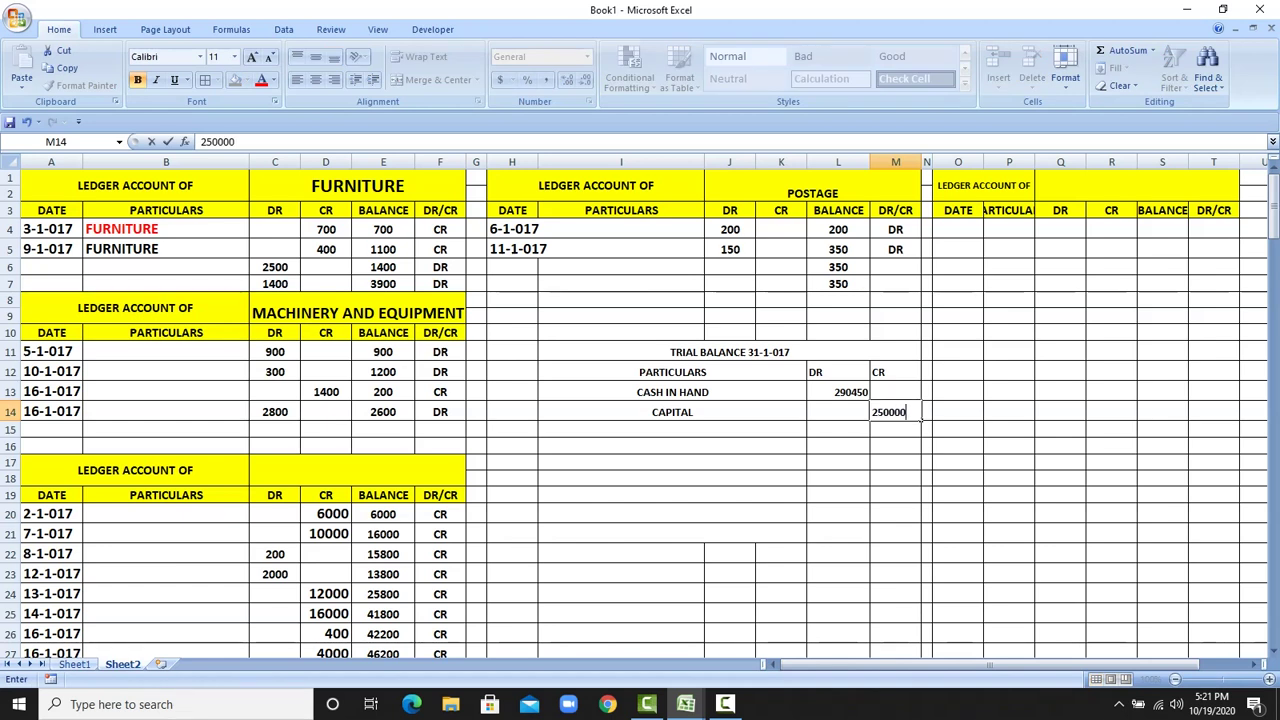
key(Return)
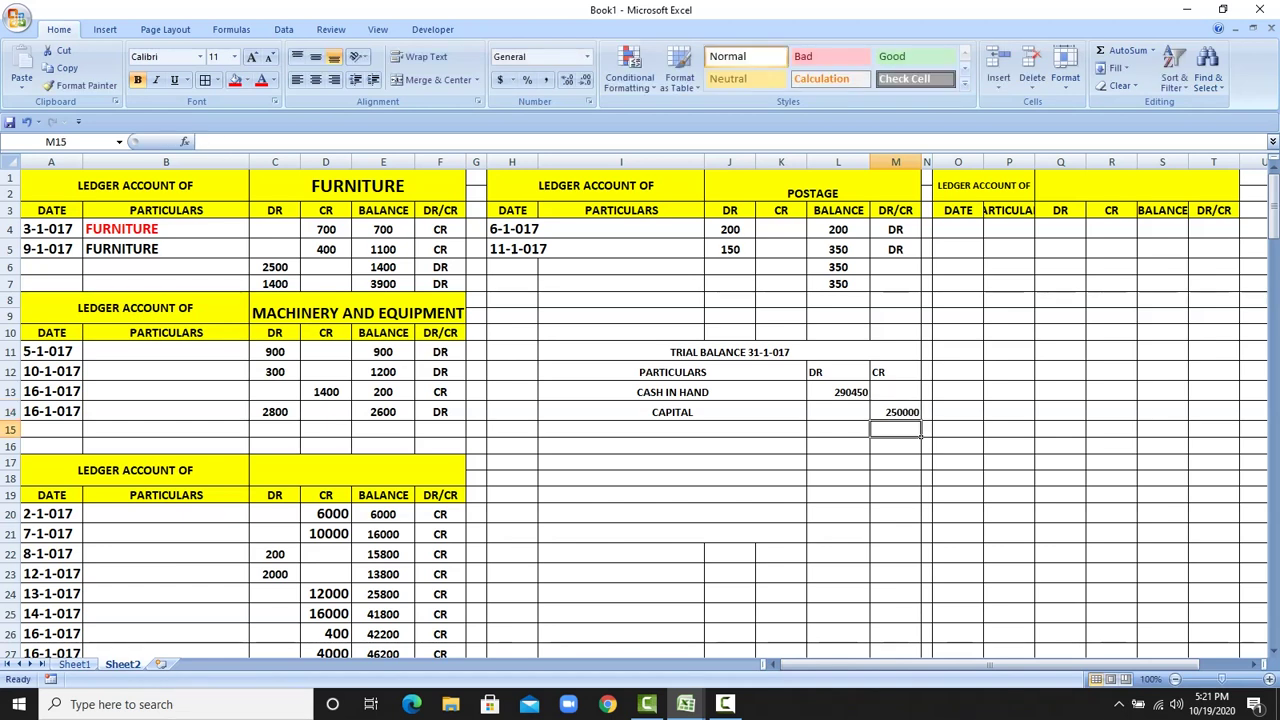
- Enter FURNITURE in I15 with its ledger balance 3900 as the DR amount in L15
click(672, 430)
text(FURNITURE)
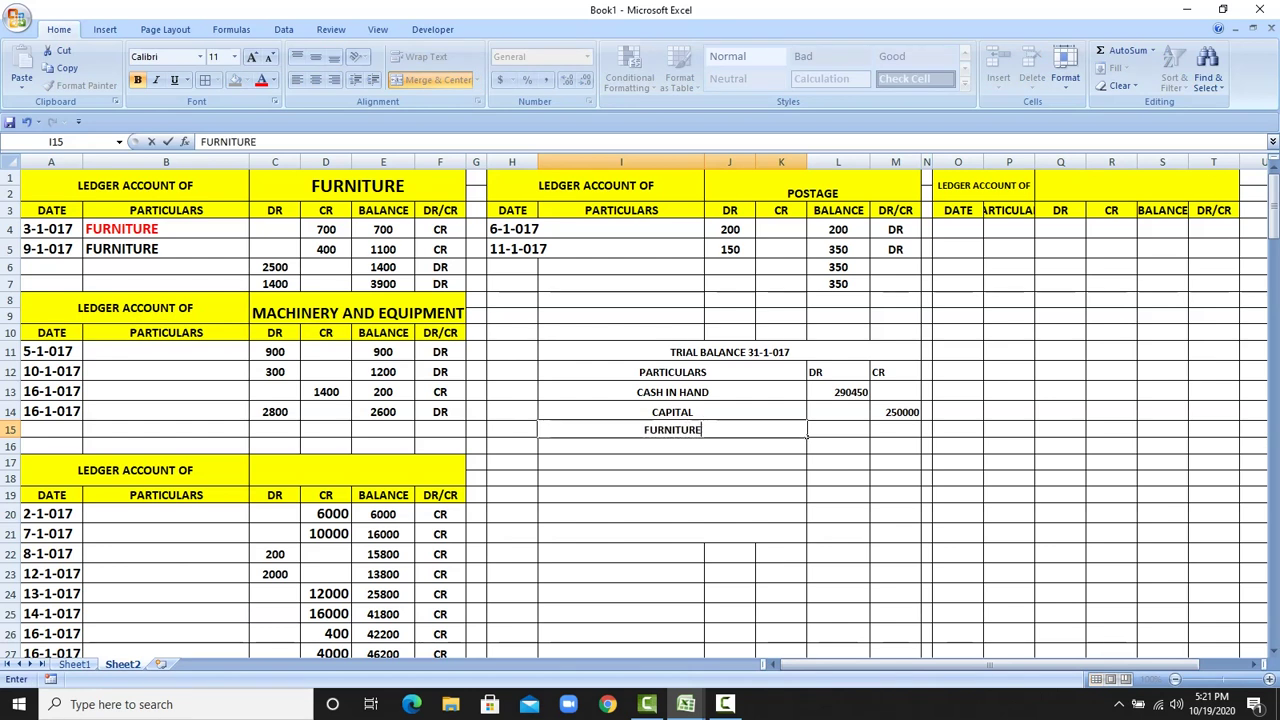
click(383, 284)
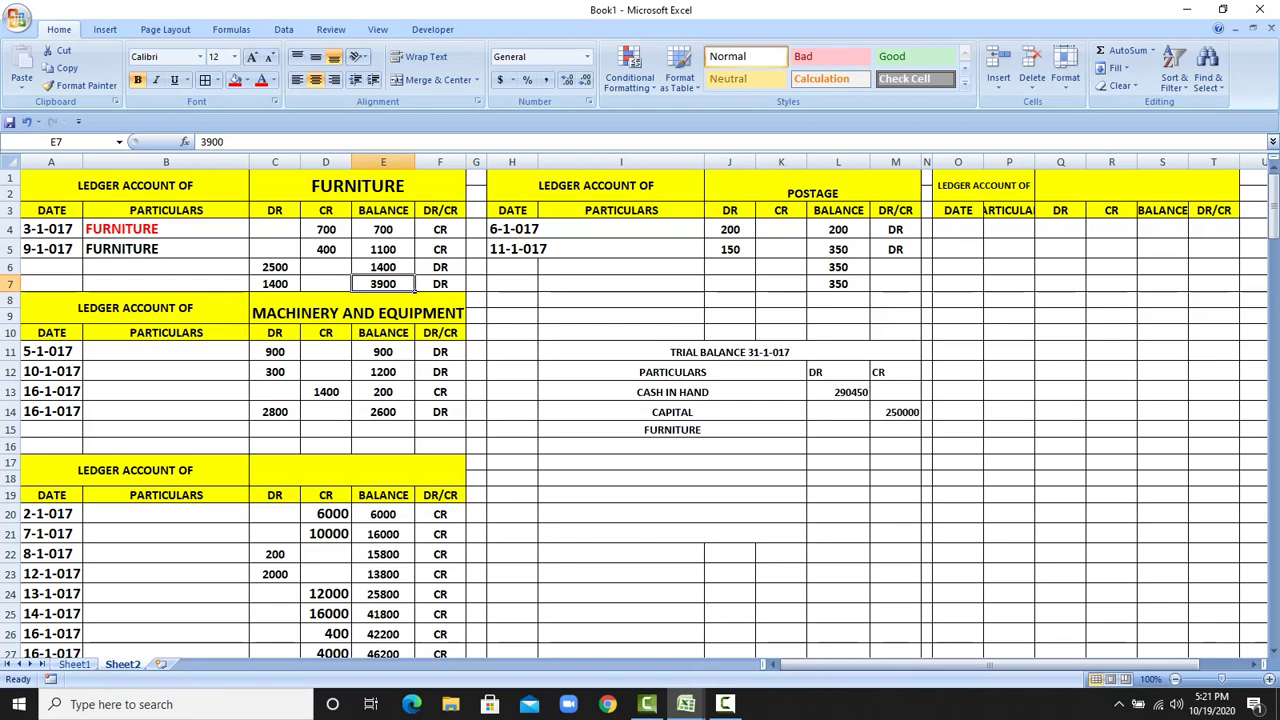
click(838, 430)
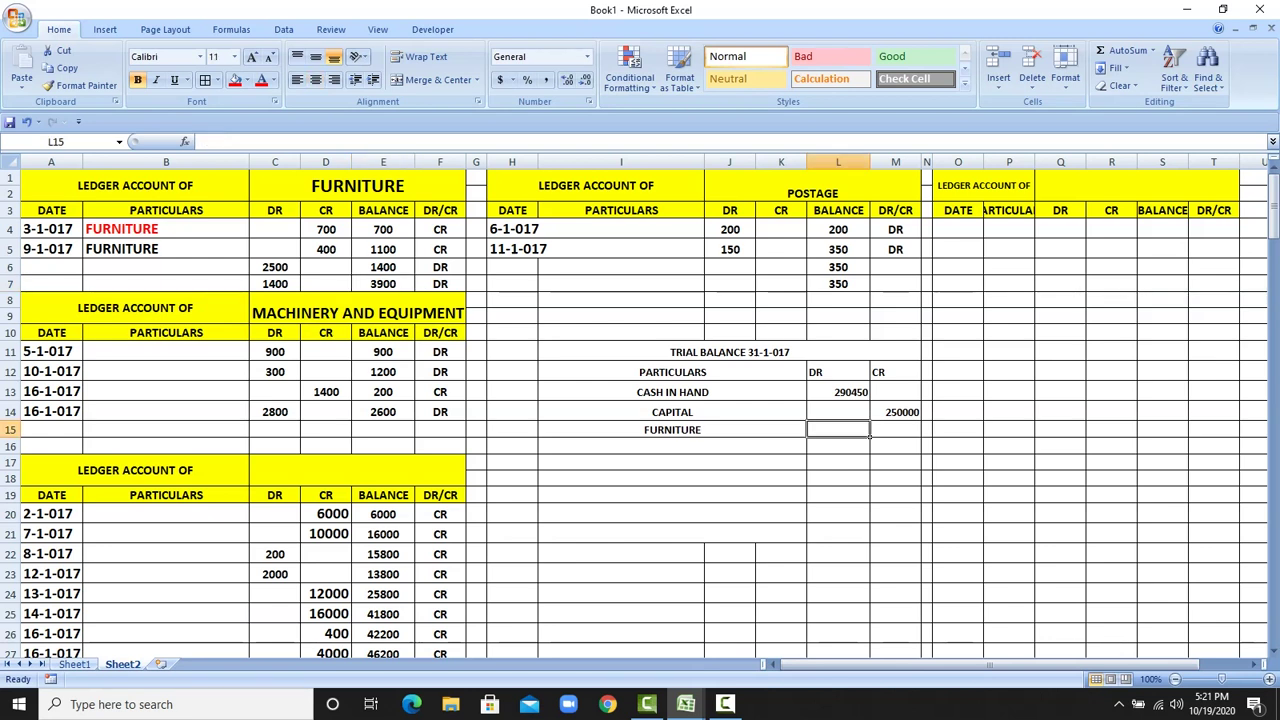
text(3900)
key(Return)
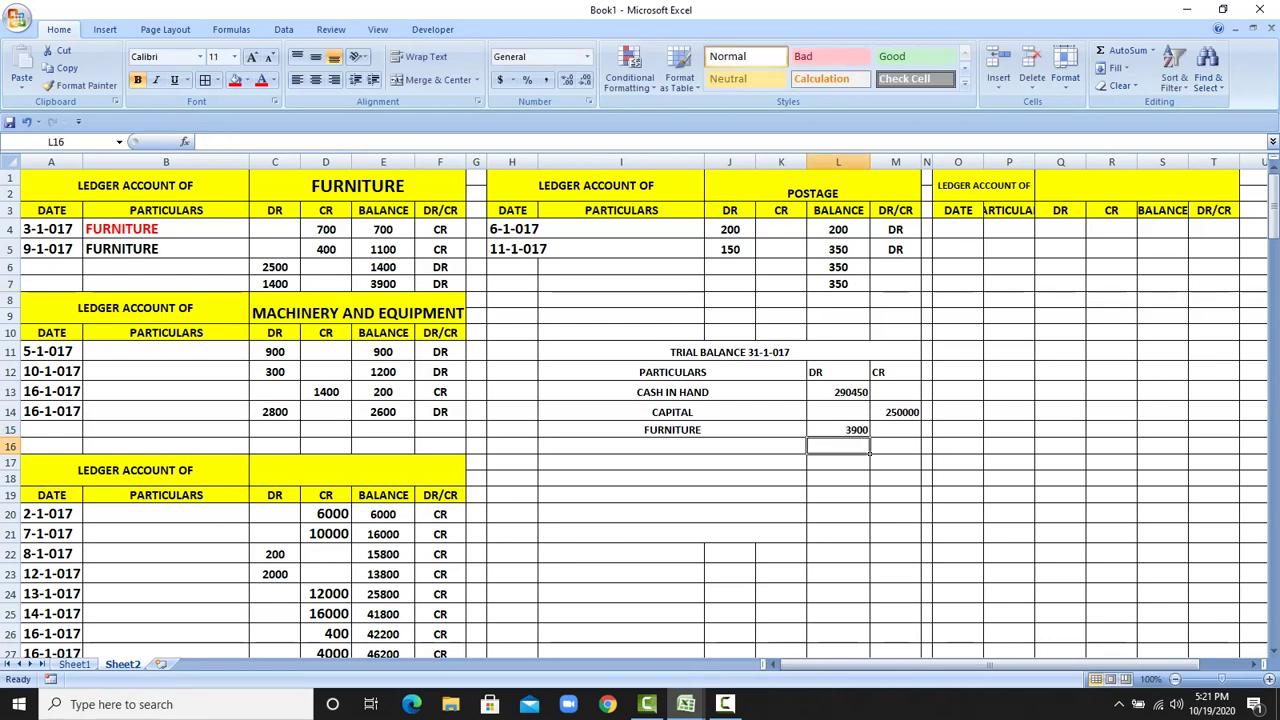
- Enter MACHINERY AND EQUIPMENT in I16 with its ledger balance 2600 as the DR amount in L16
click(672, 446)
text(M)
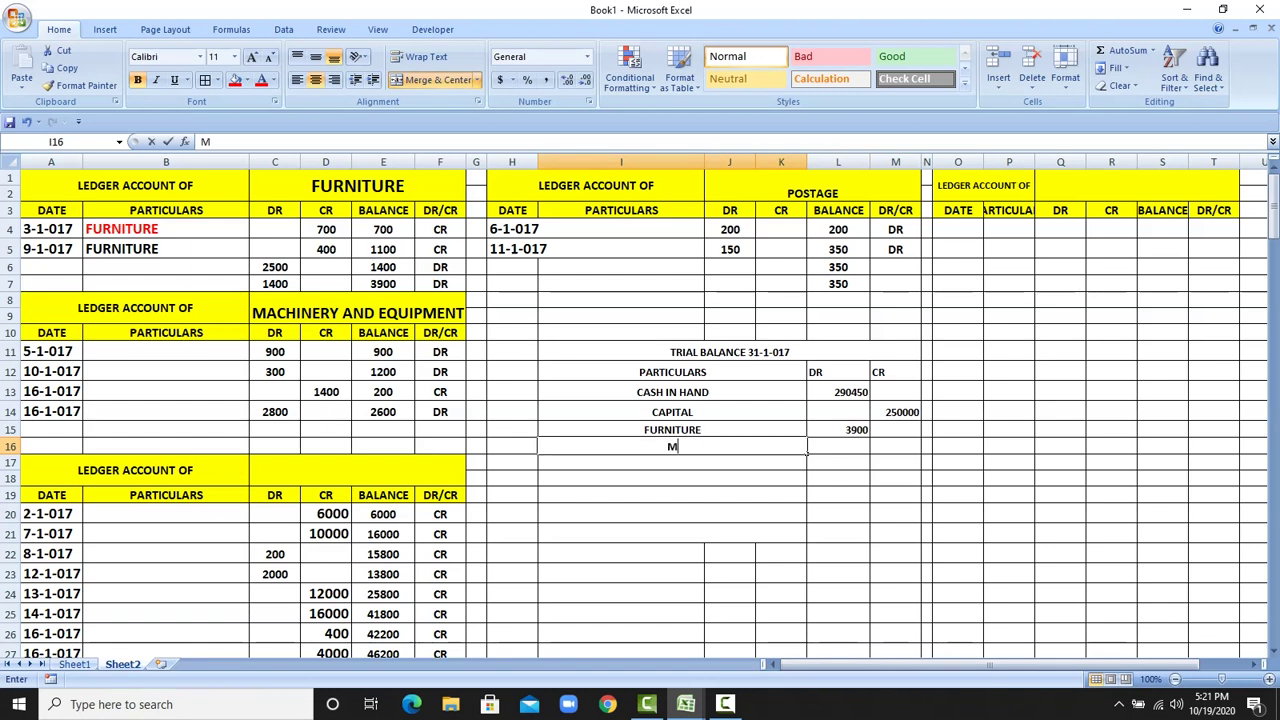
text(ACHINERY AND EQUIPMENT)
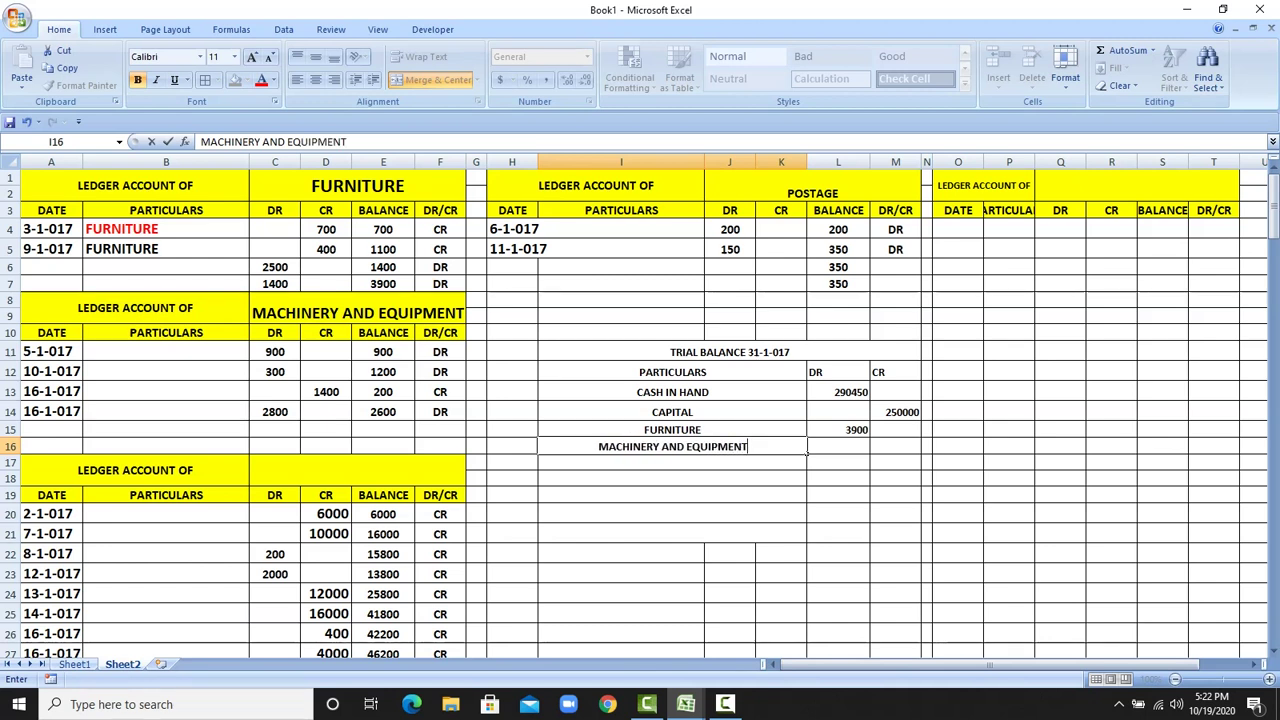
click(440, 412)
click(383, 412)
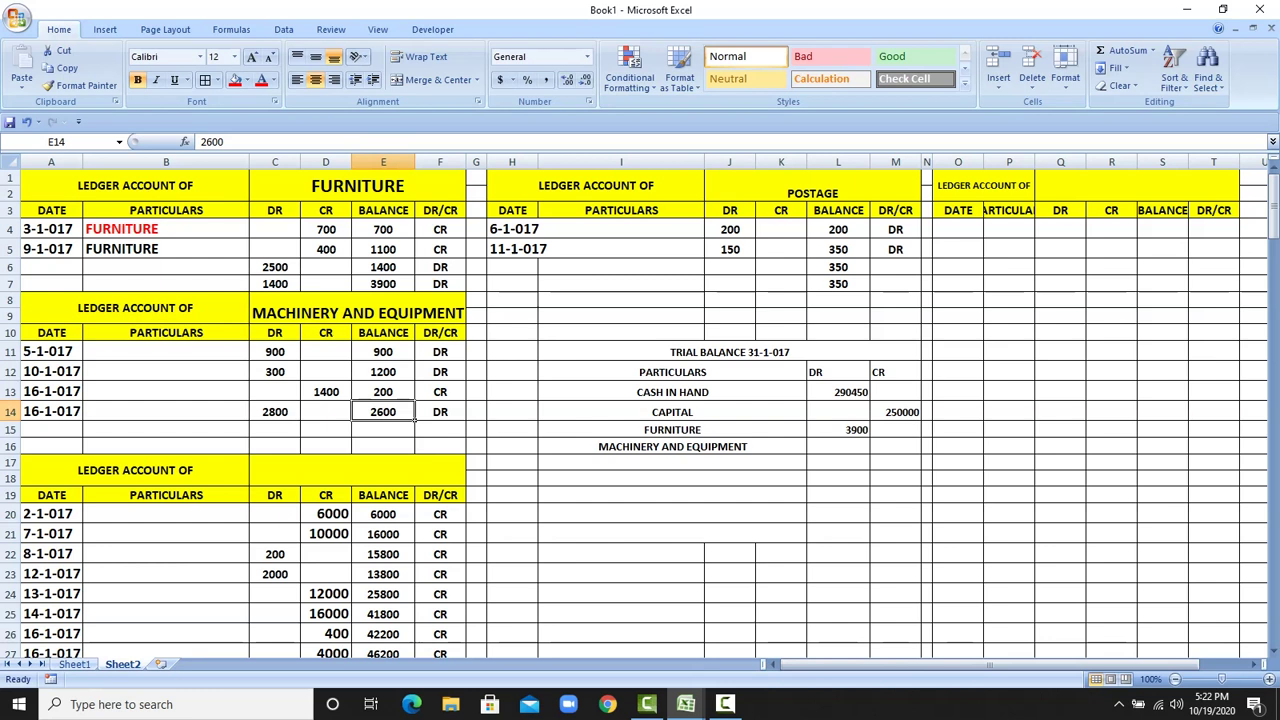
click(838, 447)
text(26)
key(Return)
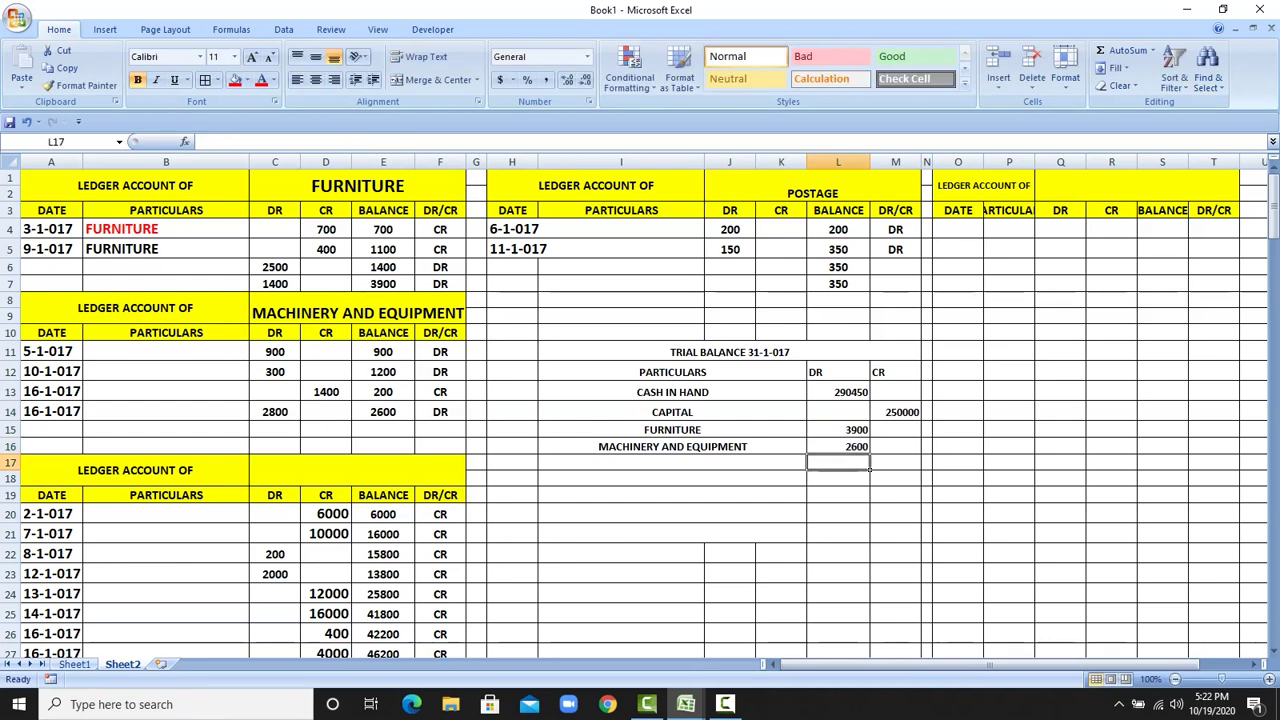
- Enter SALE as the account name of the untitled ledger account in C17
click(357, 470)
text(SA)
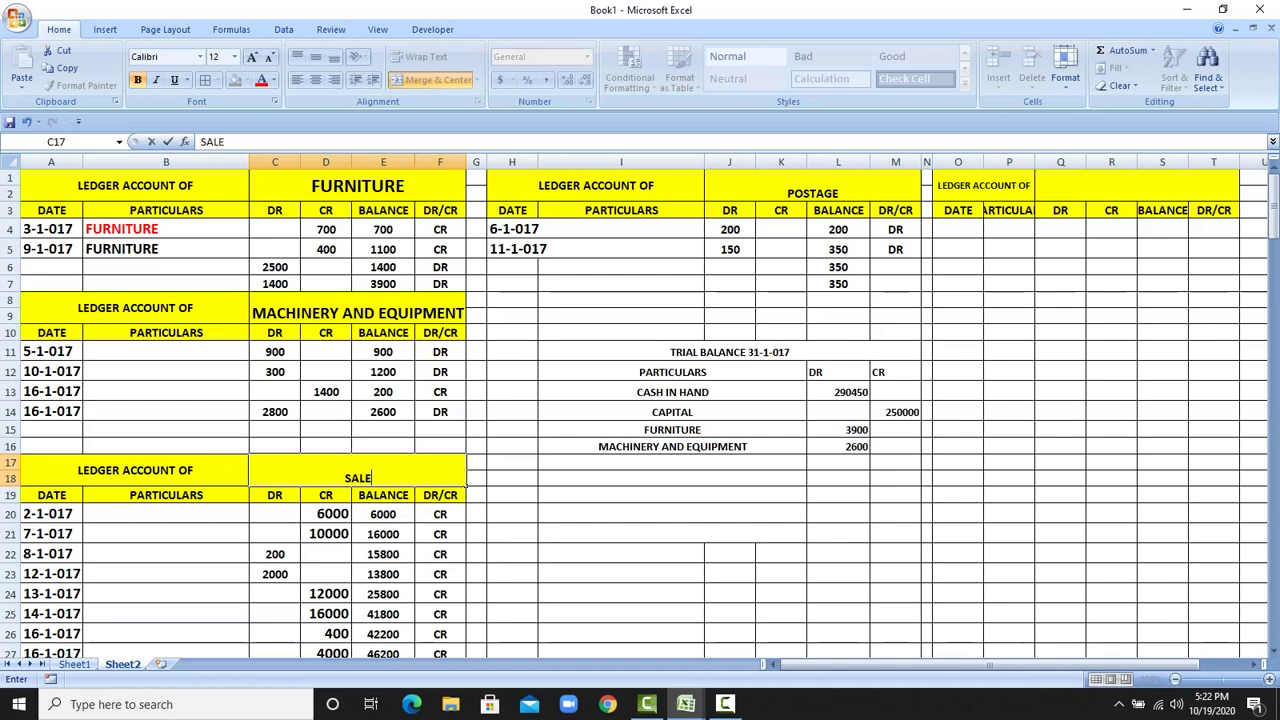
text(LE)
- Enter SALE in I17 of the trial balance with its ledger balance 46200 as the CR amount in M17
click(672, 462)
text(SALE)
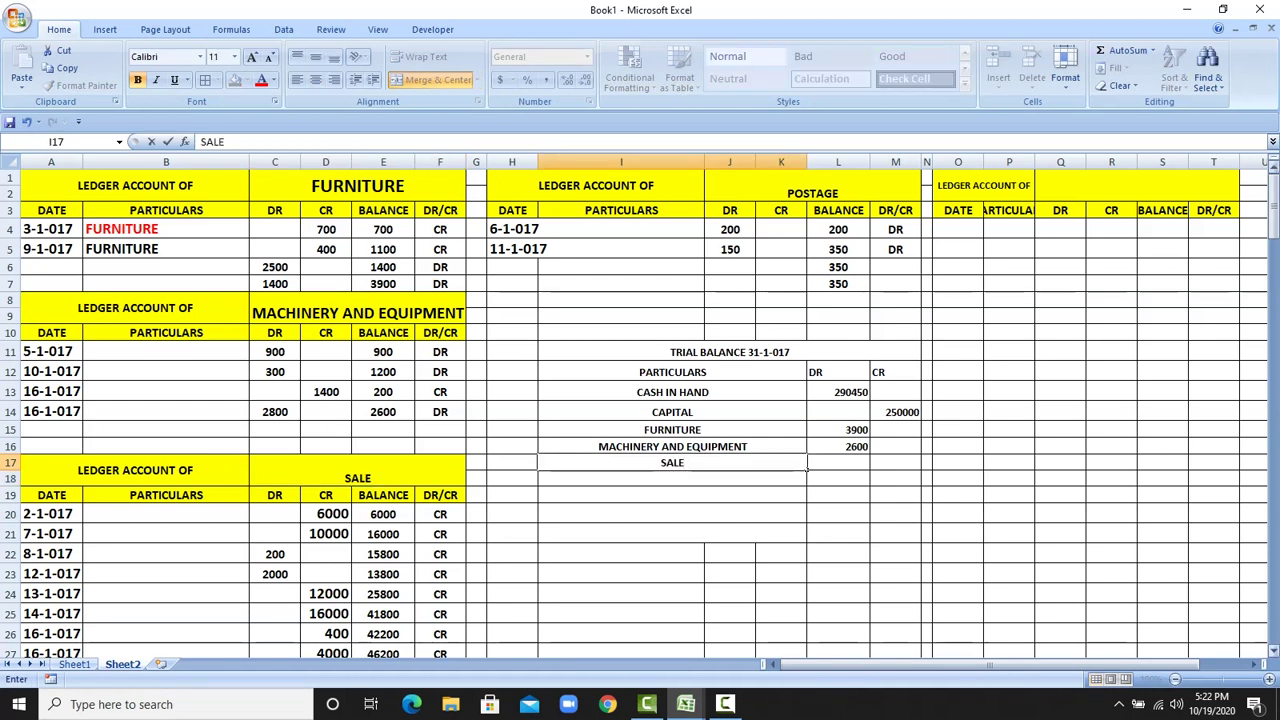
drag(1273, 206, 1273, 227)
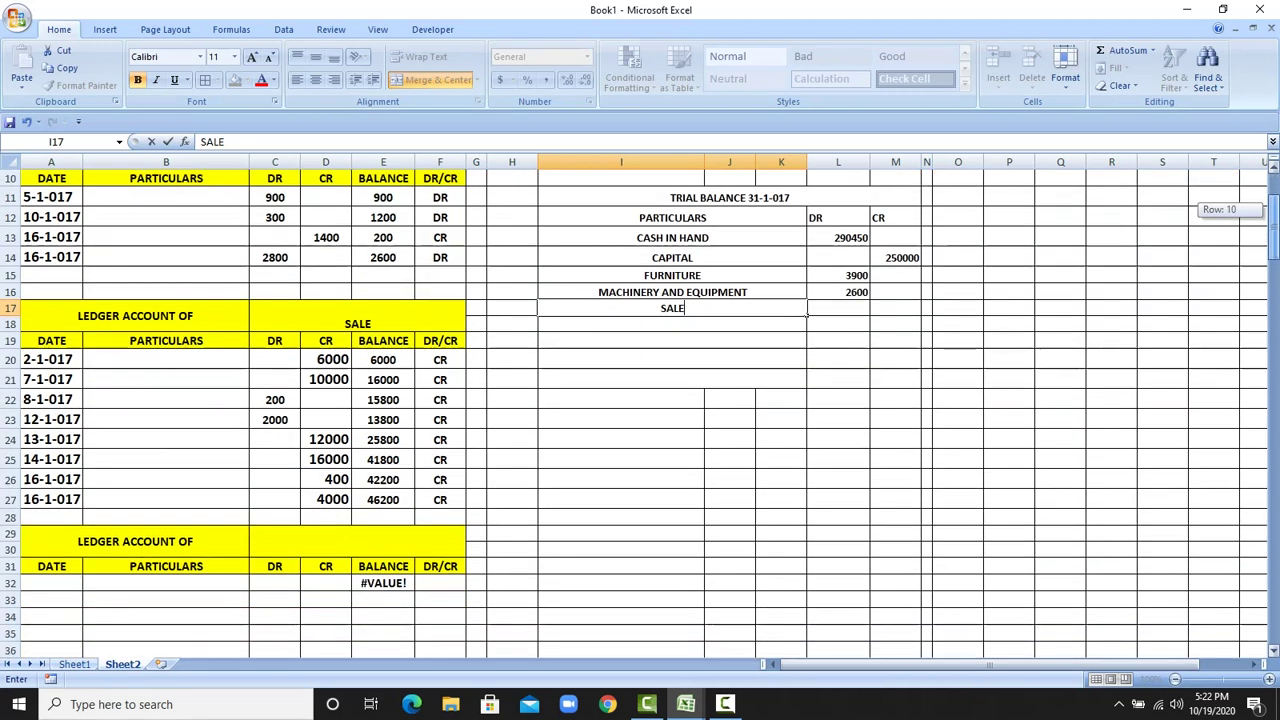
key(Tab)
key(Tab)
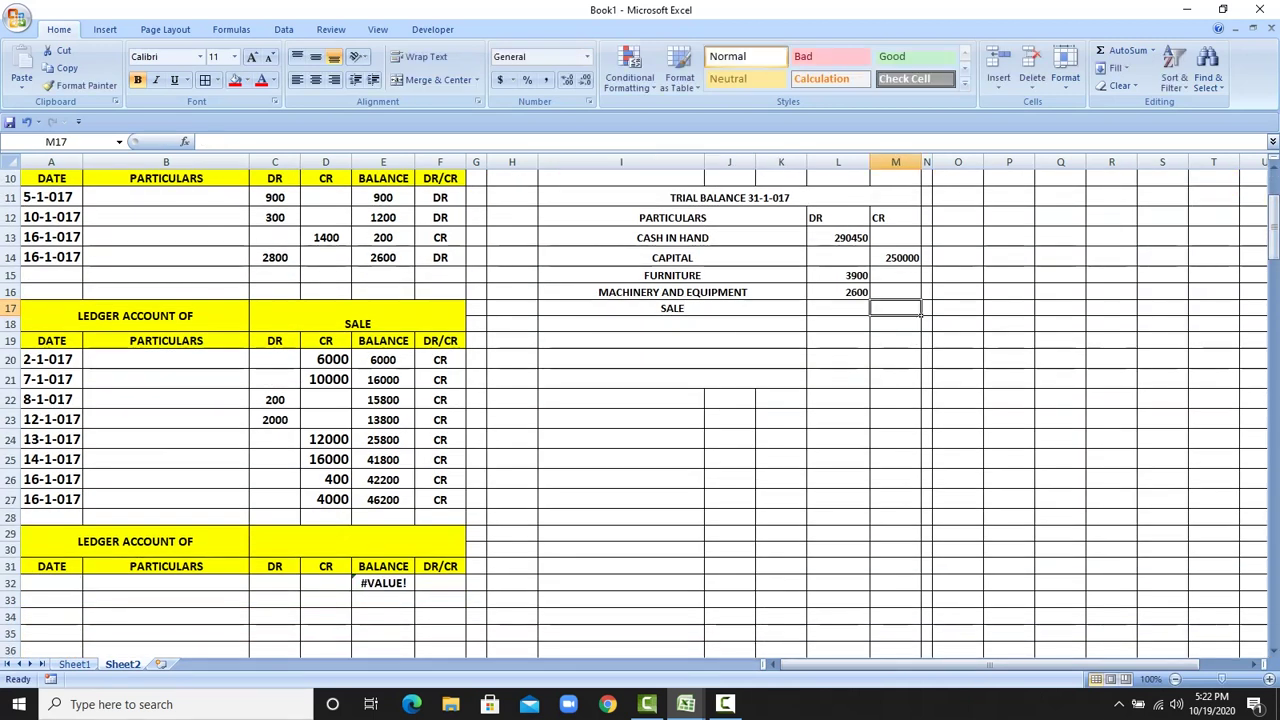
text(46200)
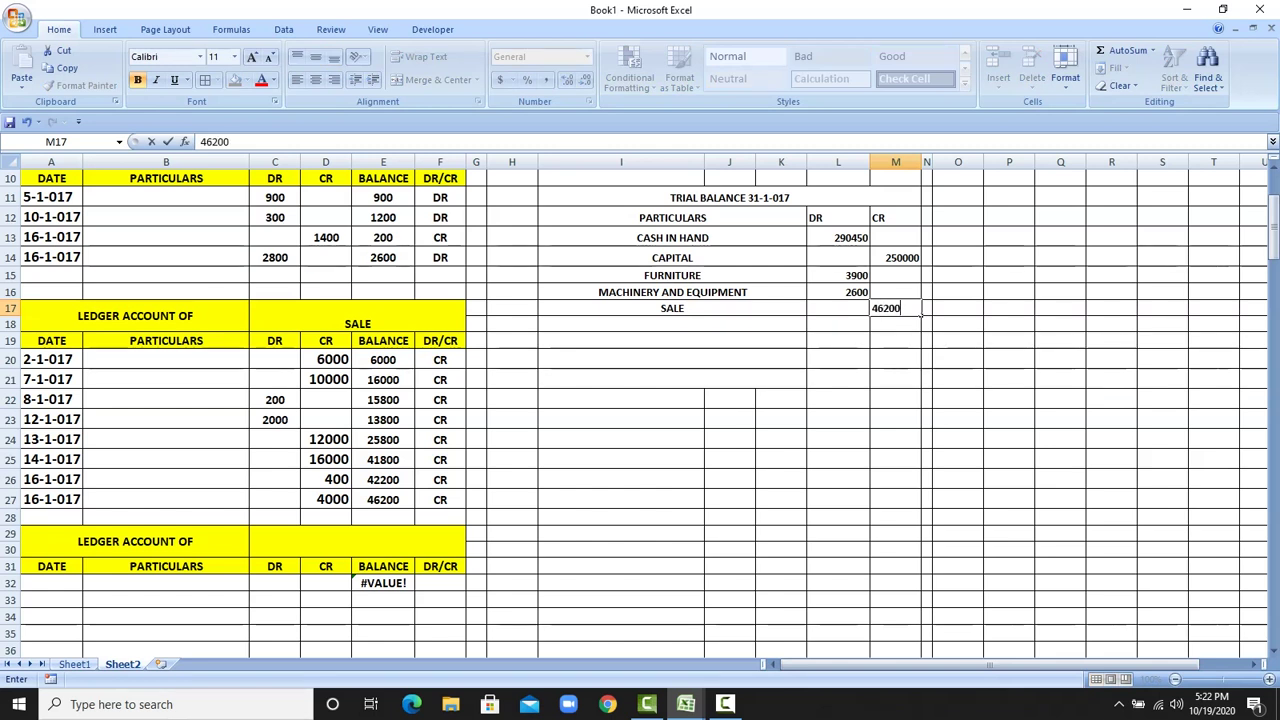
key(Return)
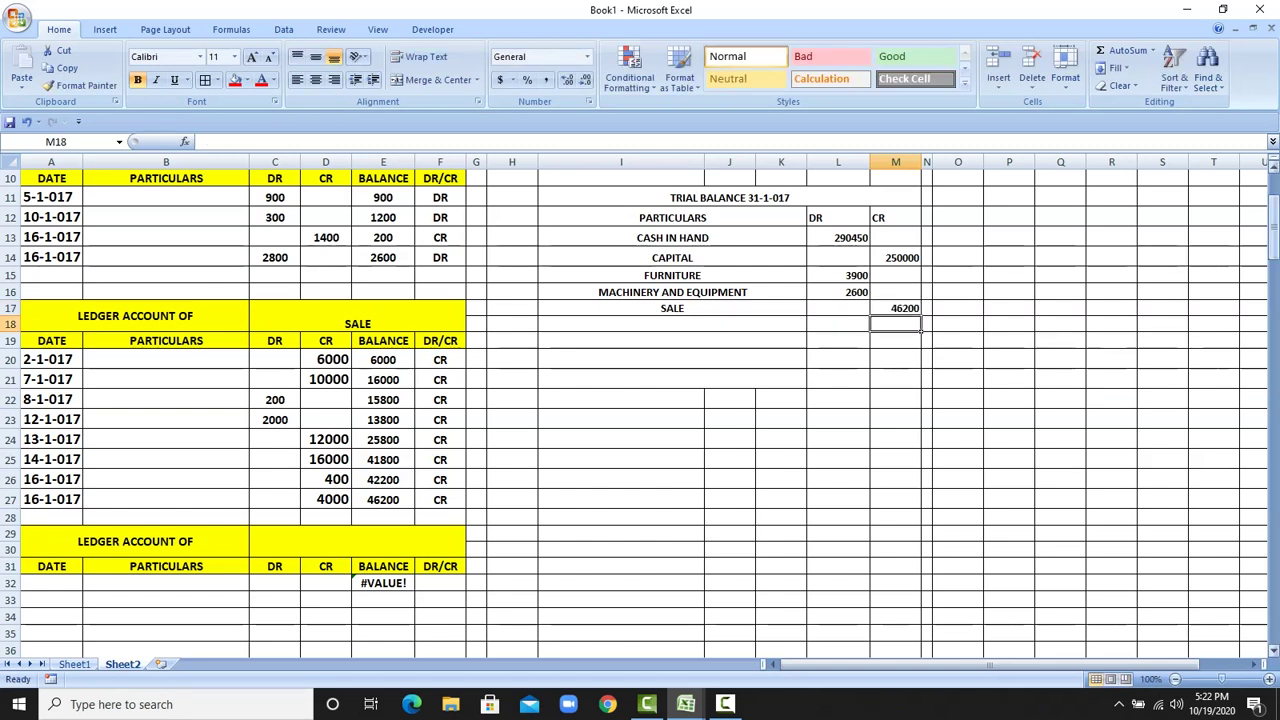
- Enter POSTAGE in I18 with its ledger balance 350 as the DR amount in L18
drag(1273, 236, 1273, 212)
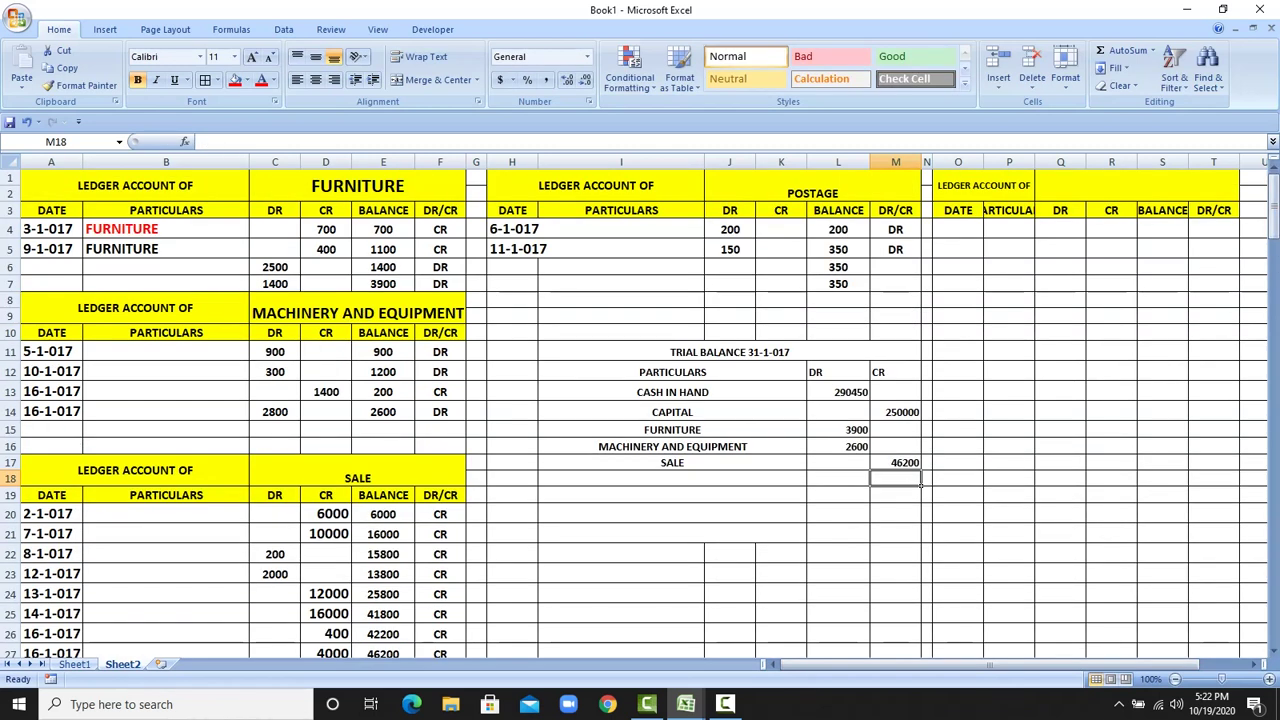
click(672, 479)
text(OSTAGE)
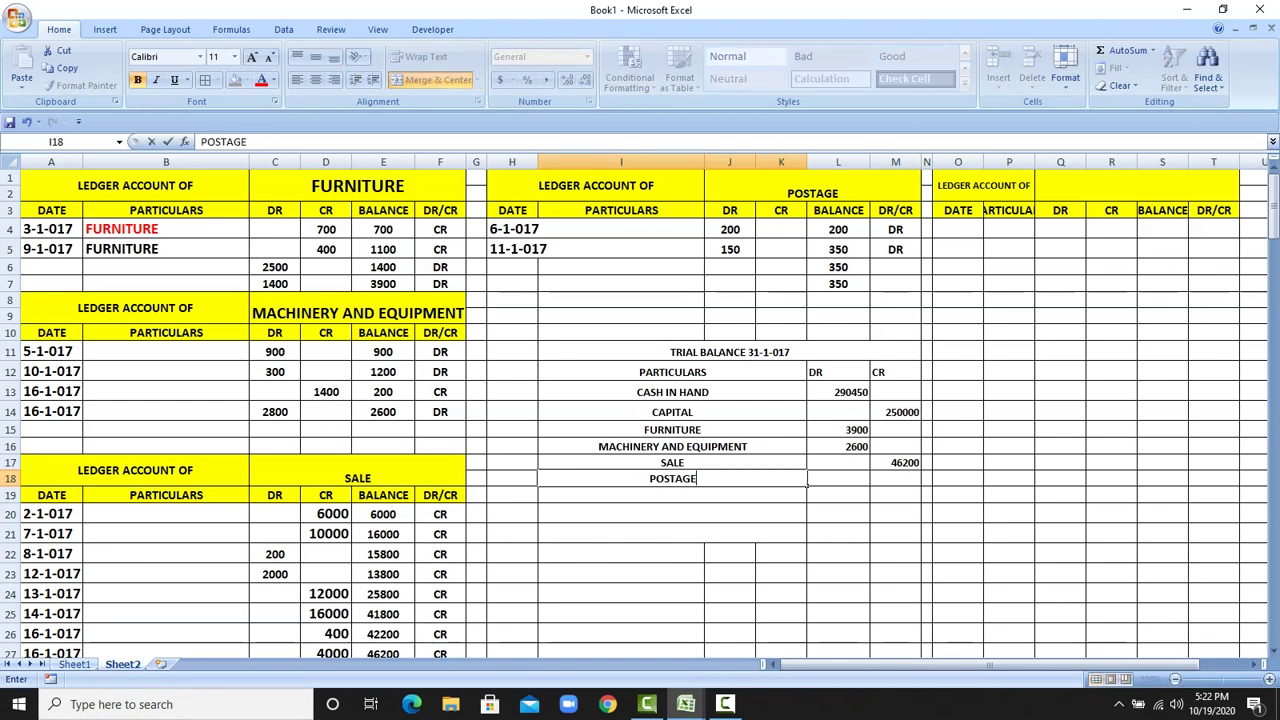
click(810, 479)
text(350)
key(Return)
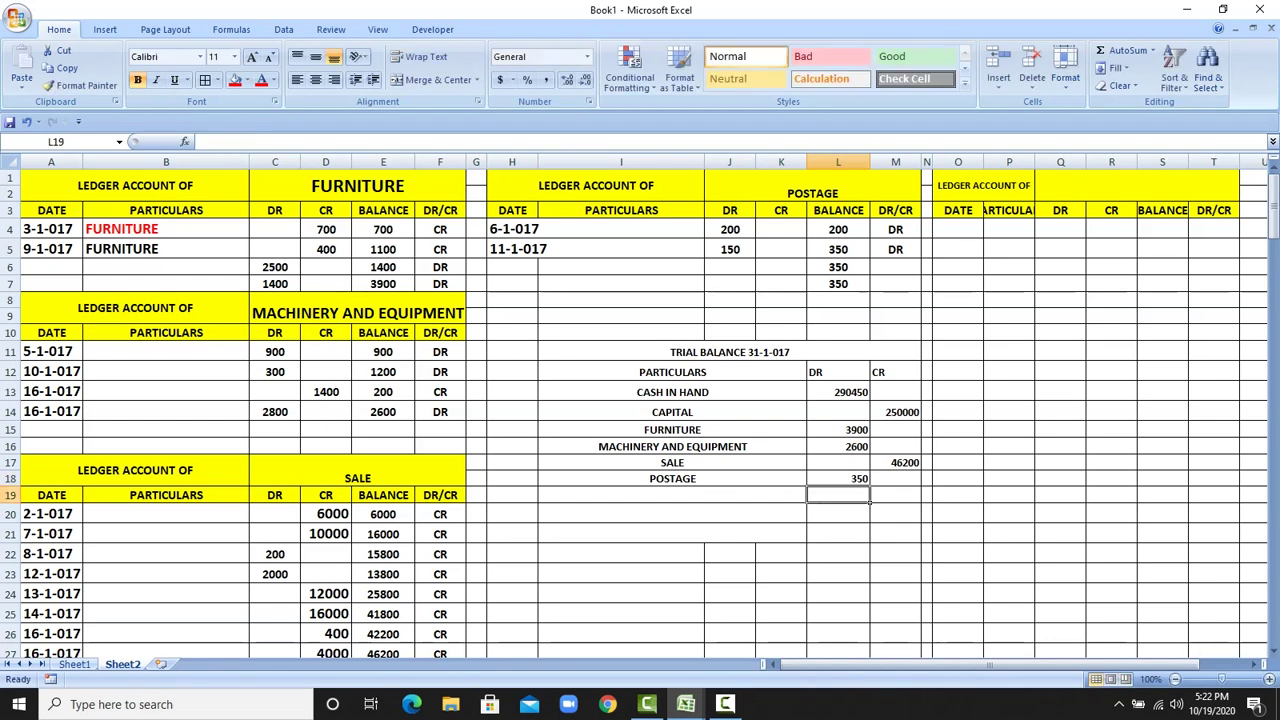
- Center the trial balance headings in I12:M12 horizontally and vertically and enlarge them to font size 14
drag(672, 373, 893, 373)
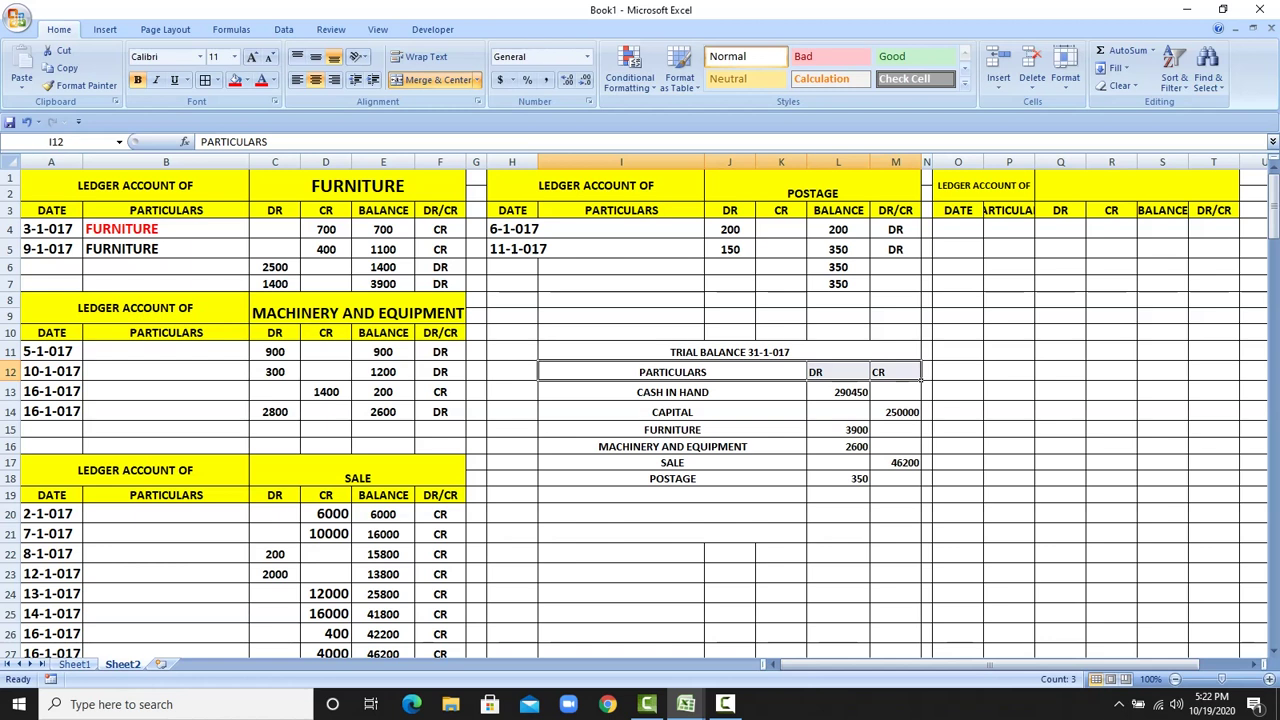
click(315, 56)
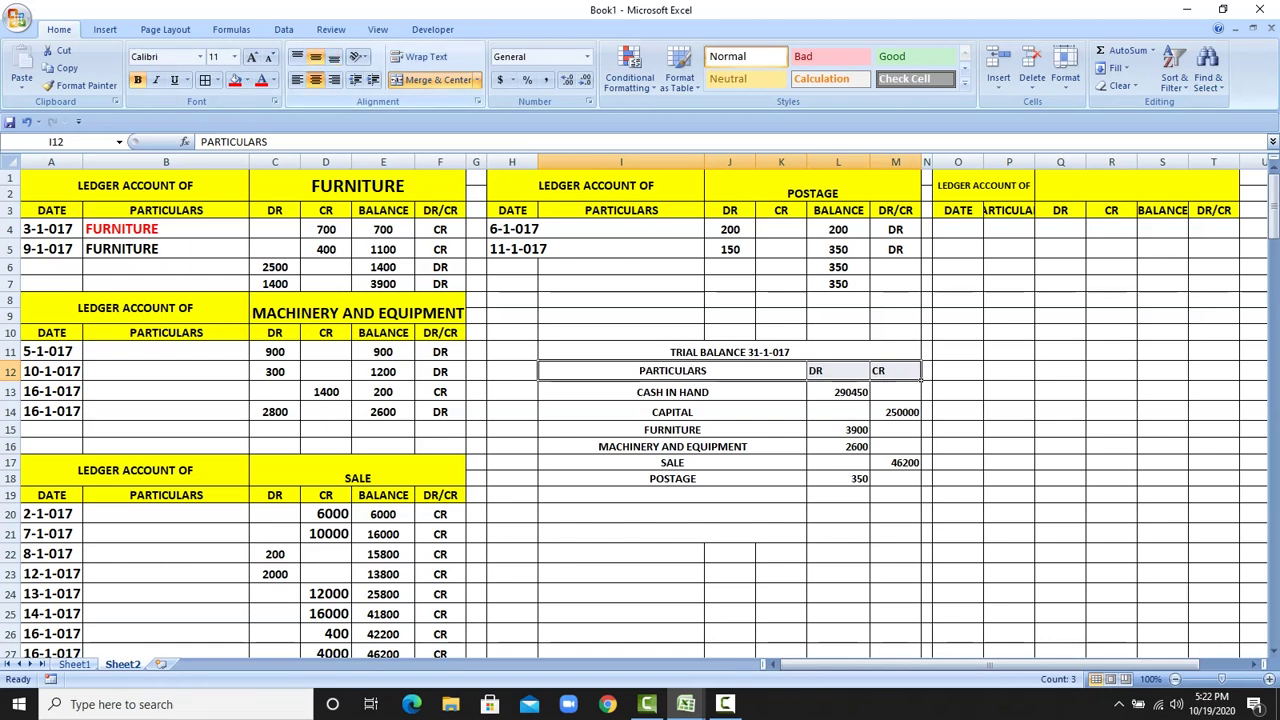
click(315, 79)
click(252, 56)
click(252, 56)
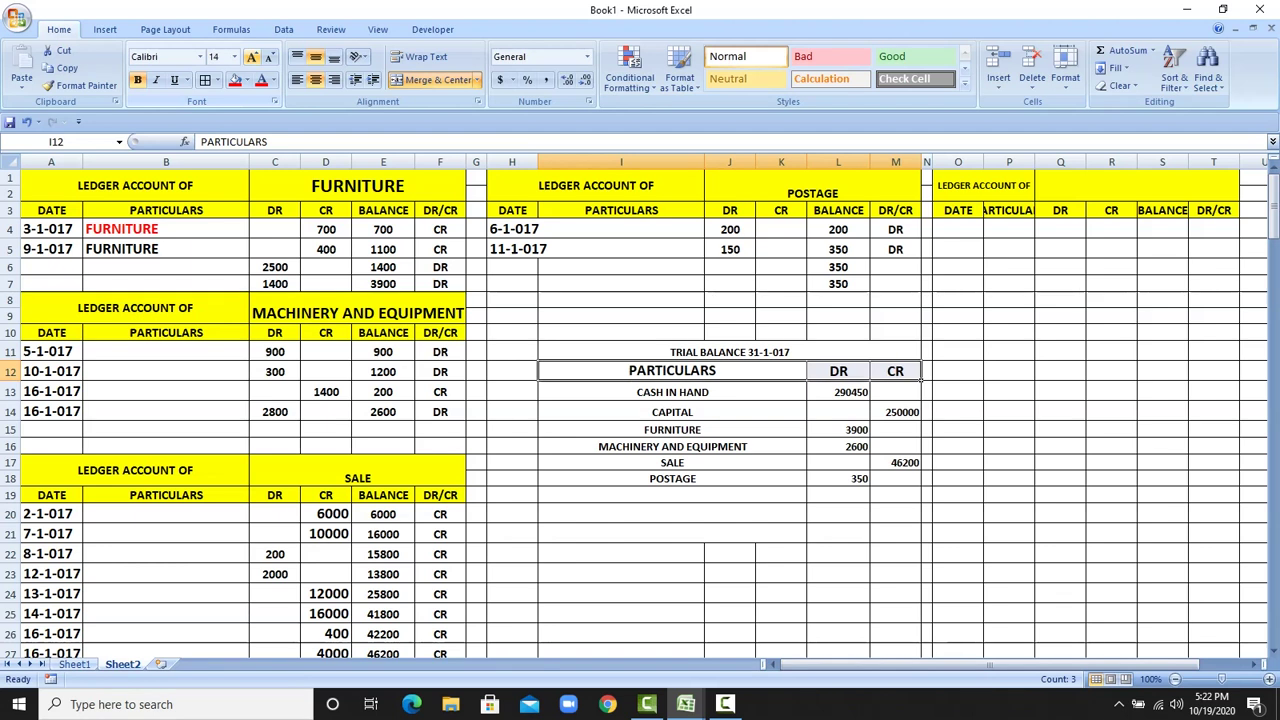
- Enlarge the trial balance title in I11 to font size 14 and the entries in I13:M19 to size 12
click(729, 352)
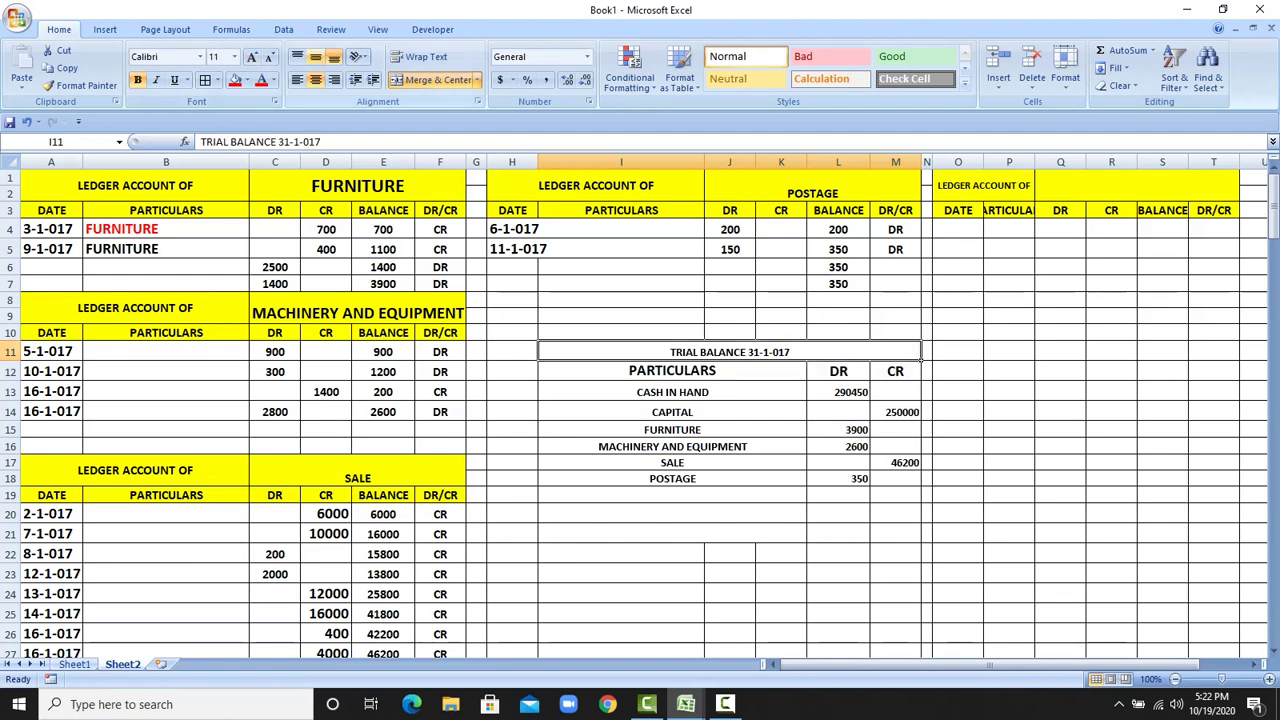
click(252, 56)
click(252, 56)
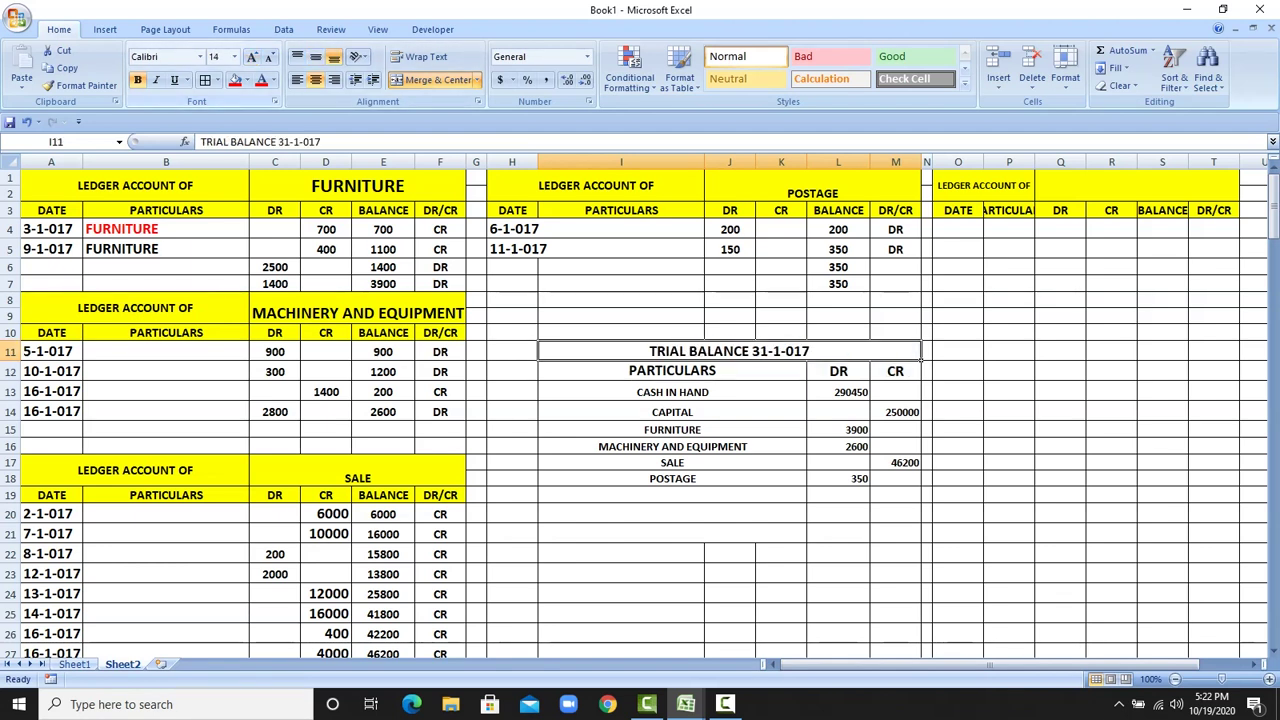
drag(672, 392, 700, 496)
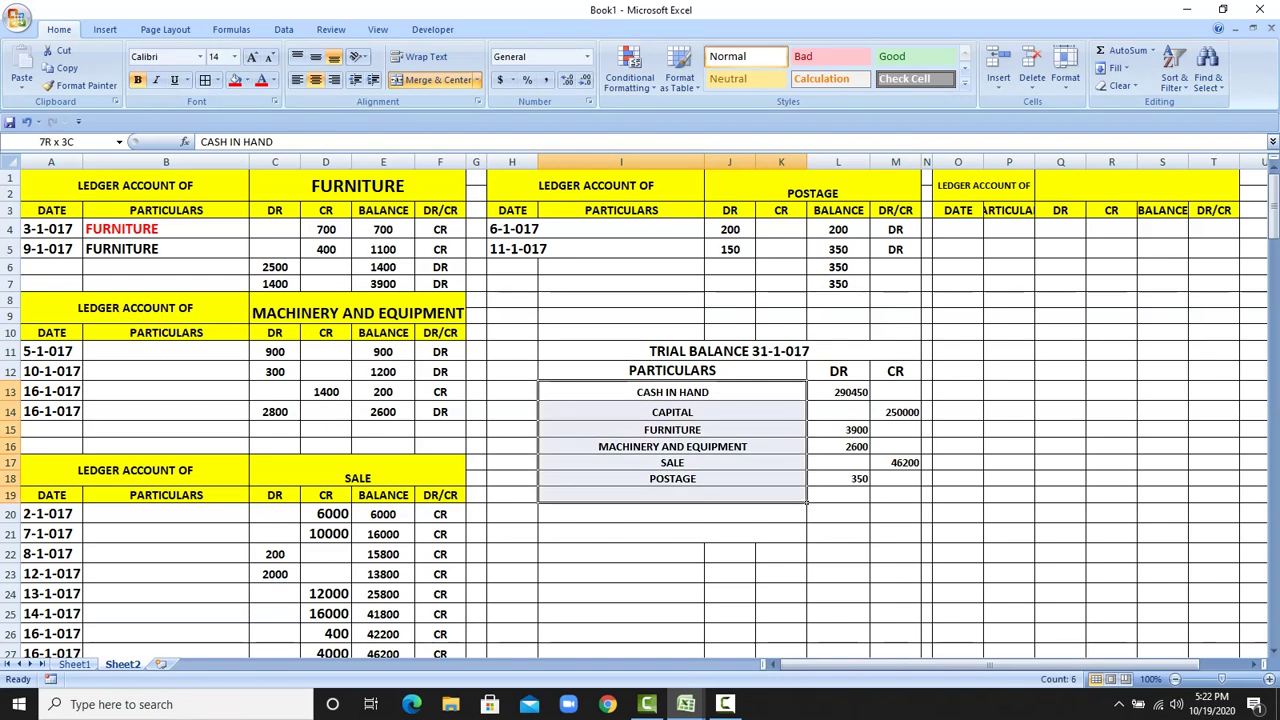
drag(806, 497, 921, 500)
click(252, 56)
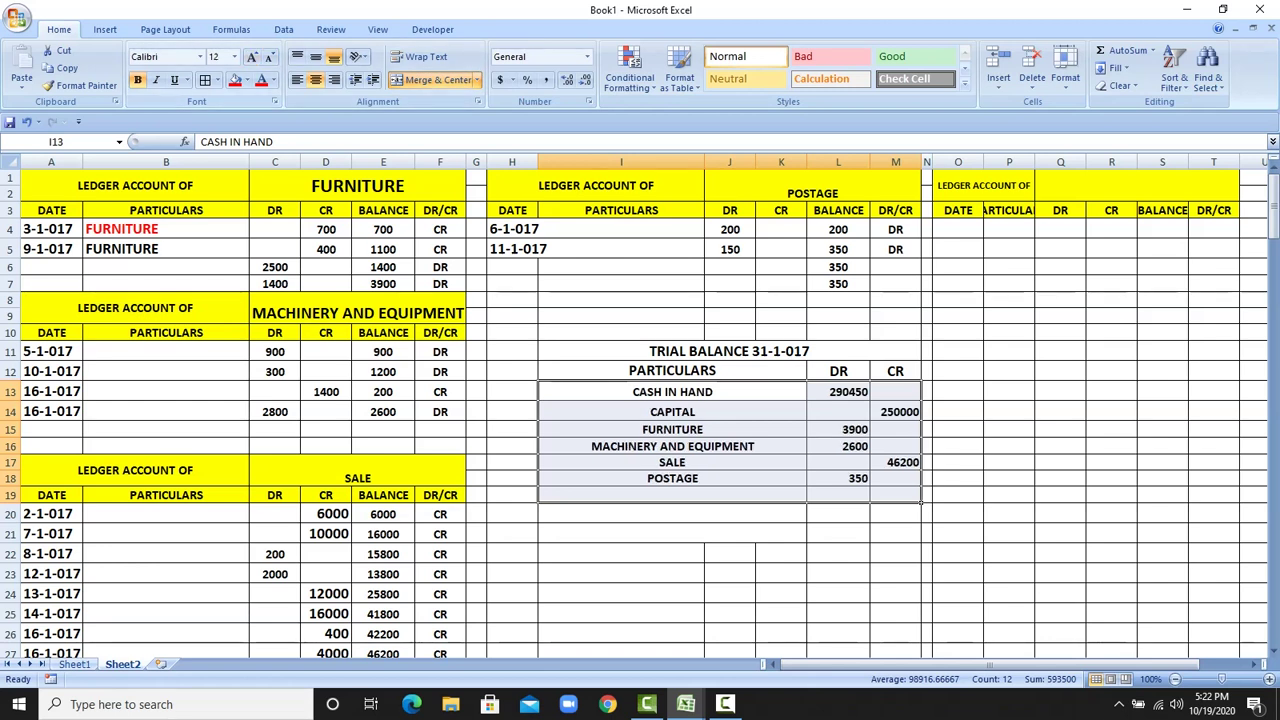
- Total the trial balance's DR and CR columns with AutoSum in L21 and M21
click(838, 514)
click(838, 392)
drag(838, 392, 838, 535)
click(1120, 50)
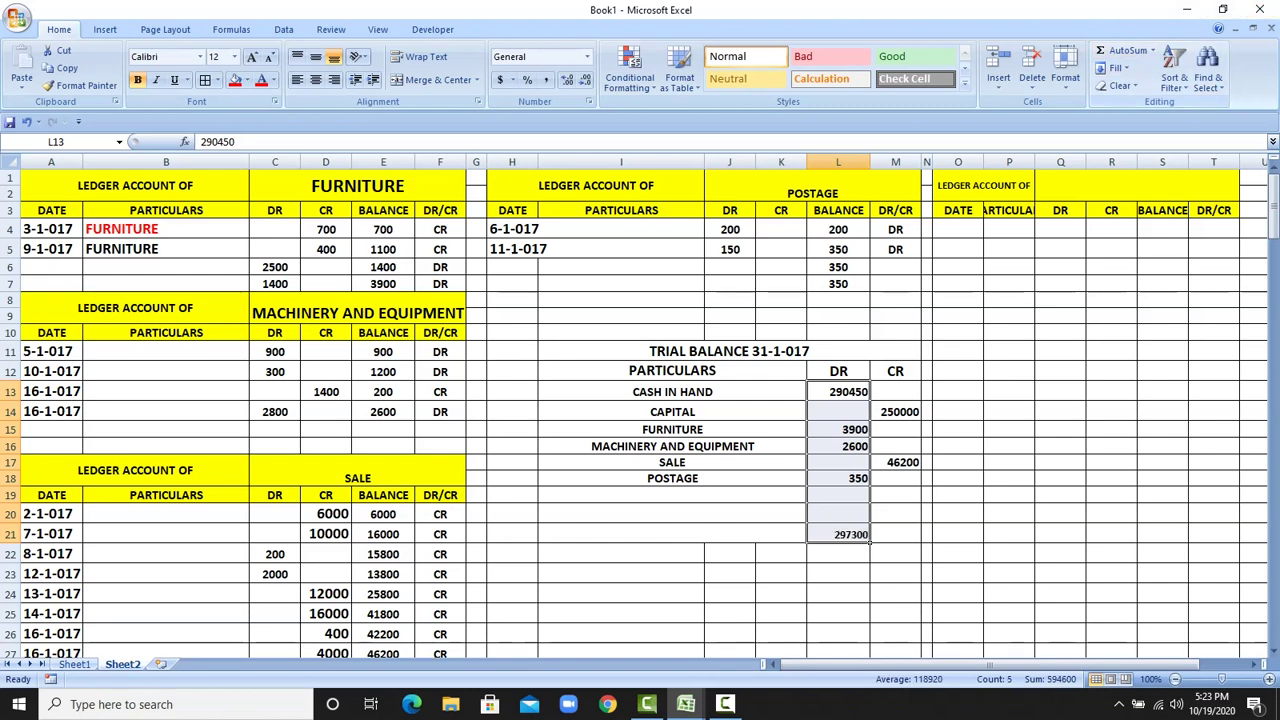
drag(895, 391, 895, 535)
click(1120, 50)
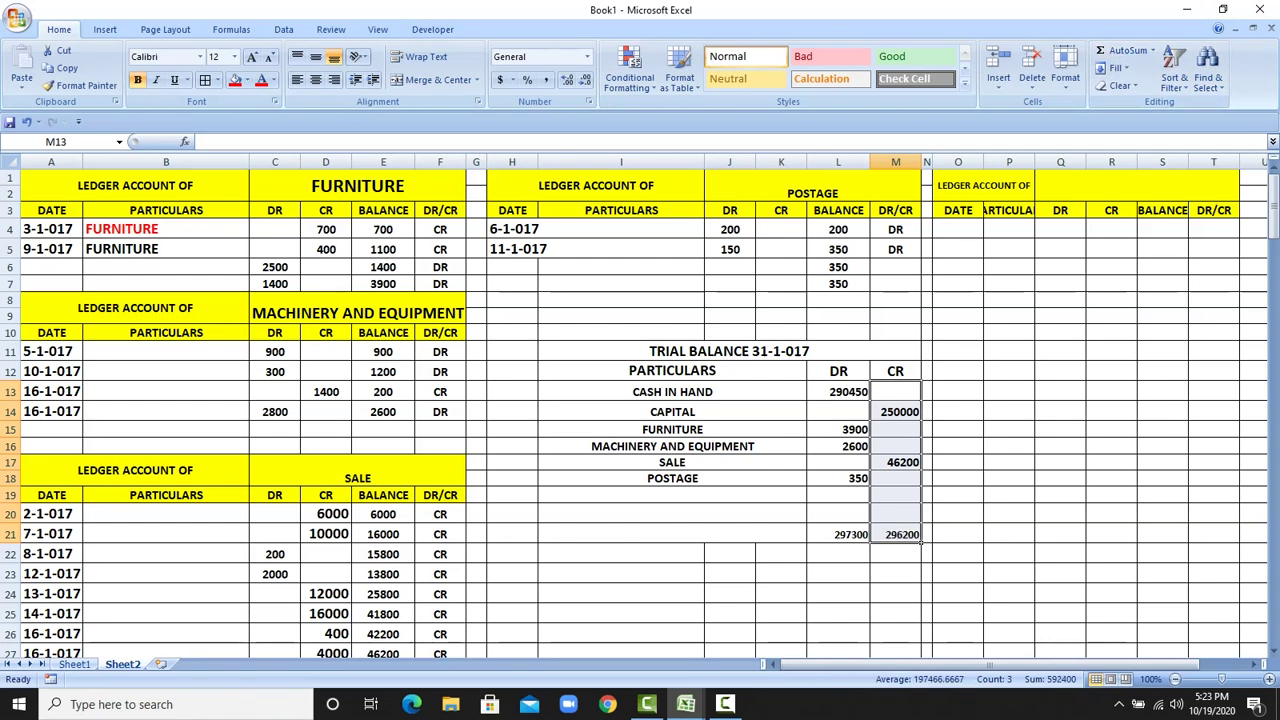
- Calculate the difference between the trial balance totals in M23 by subtracting the CR total in M21 from the DR total in L21
click(1009, 573)
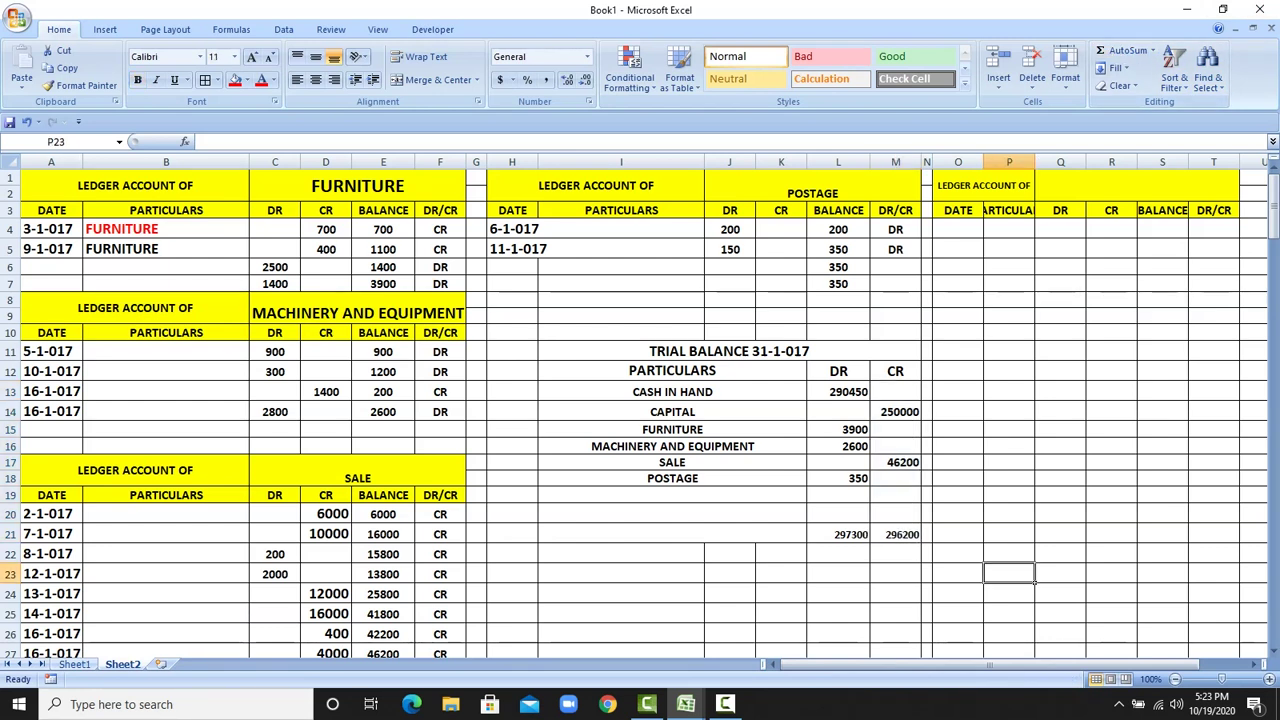
click(895, 573)
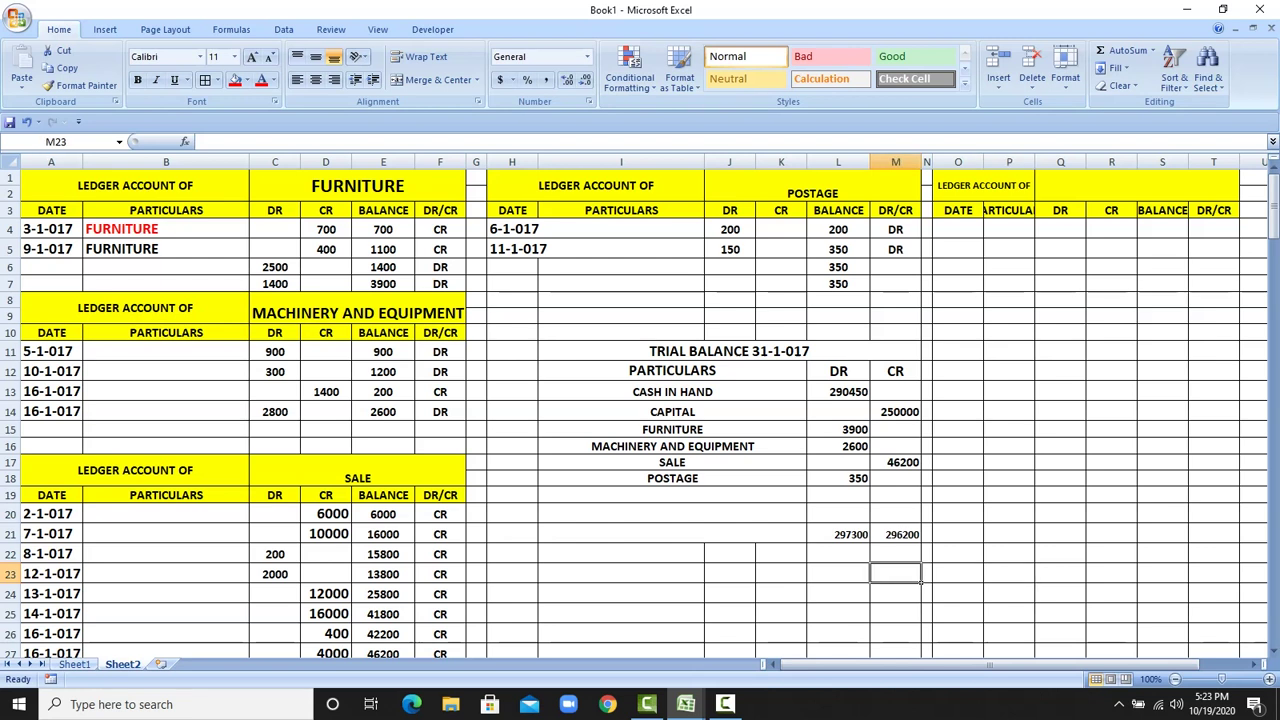
text(+)
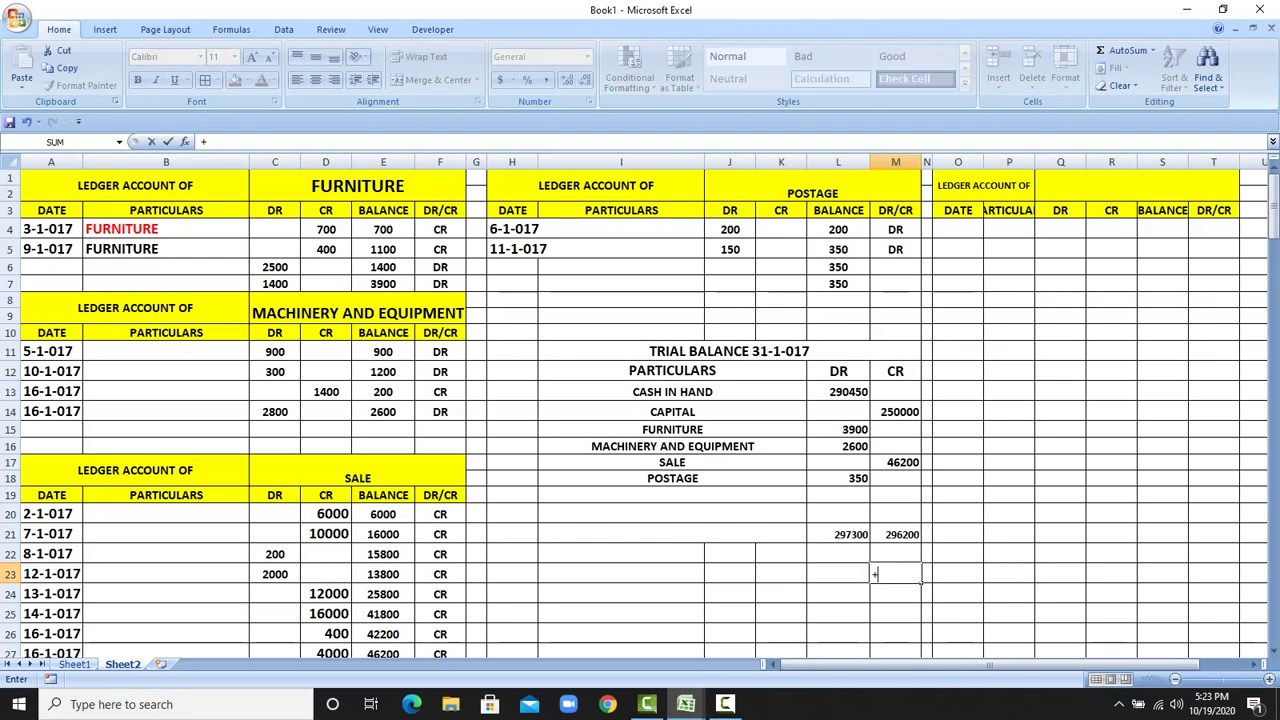
click(838, 534)
text(-)
key(Up)
key(Up)
key(Return)
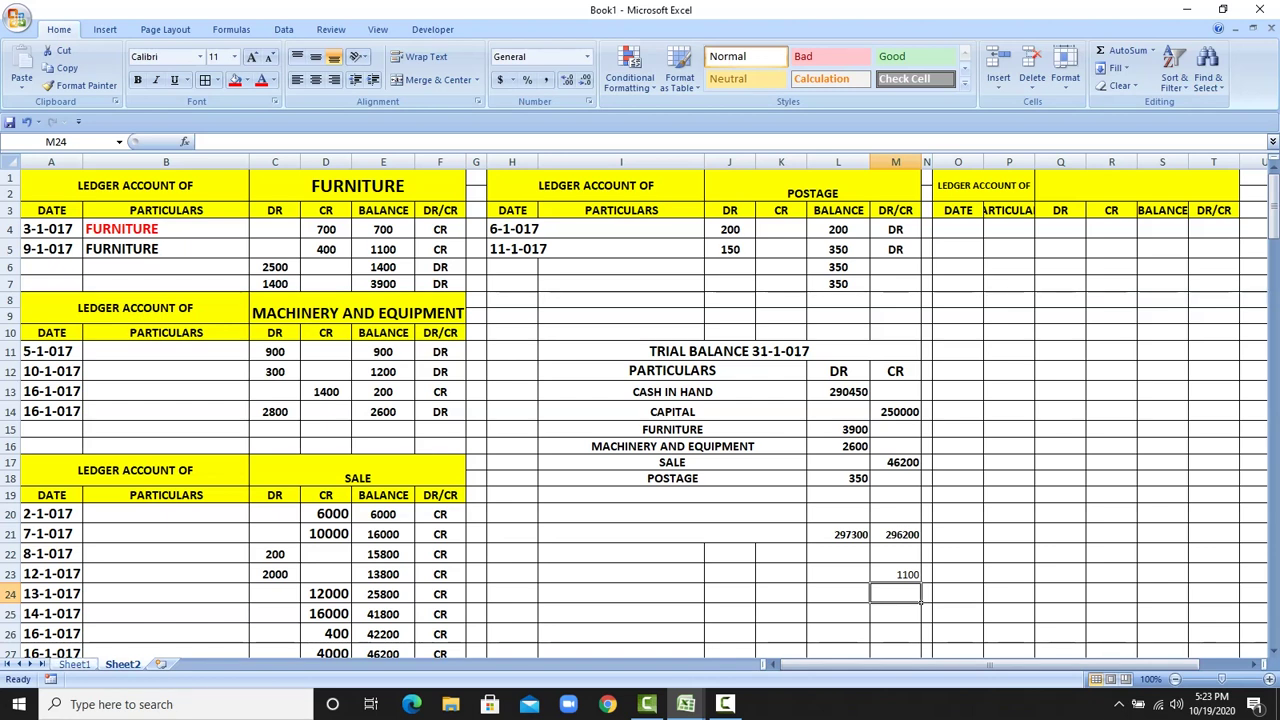
- Check the cash book on Sheet1, and correct the FURNITURE ledger's last balance in E7 of Sheet2 to 2800
click(74, 664)
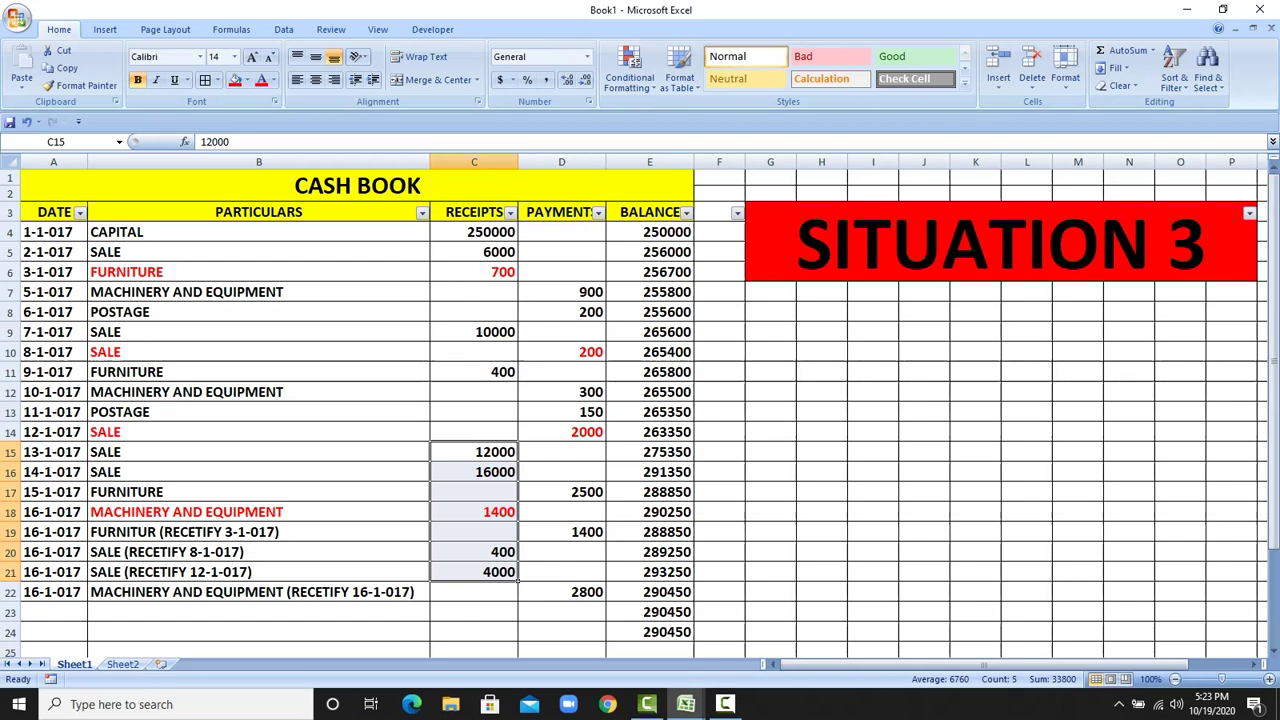
click(123, 664)
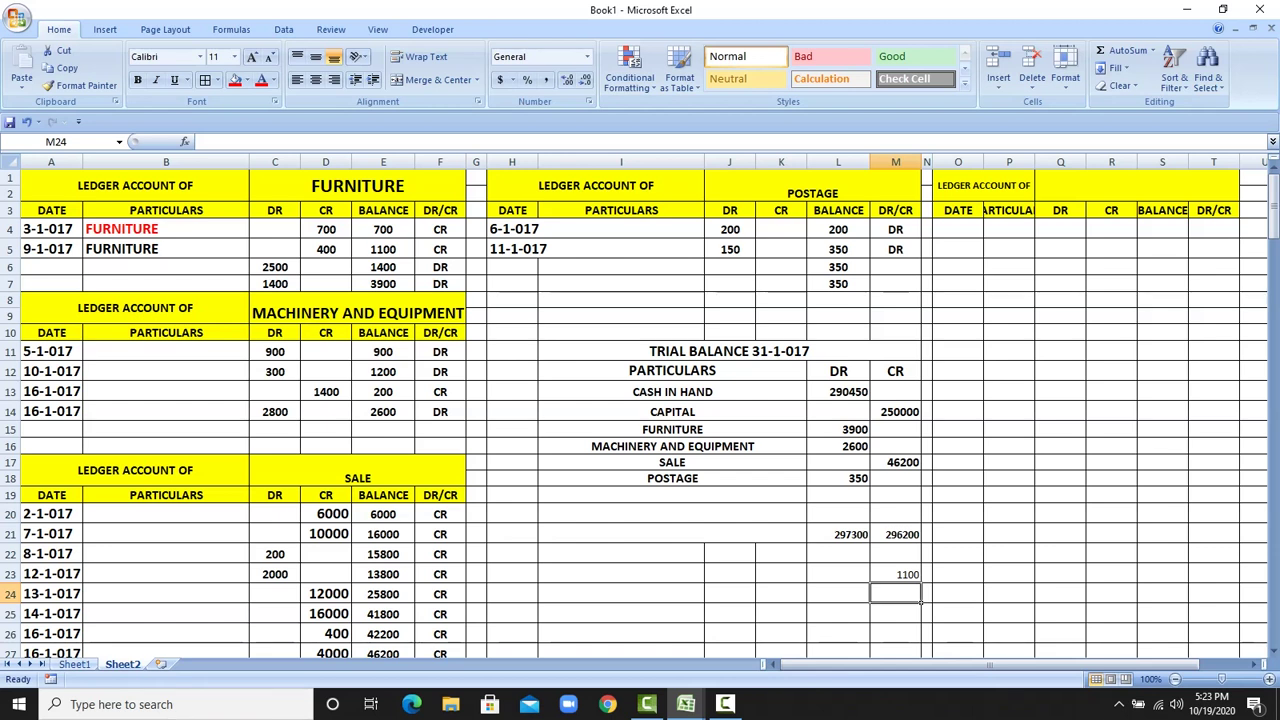
click(383, 284)
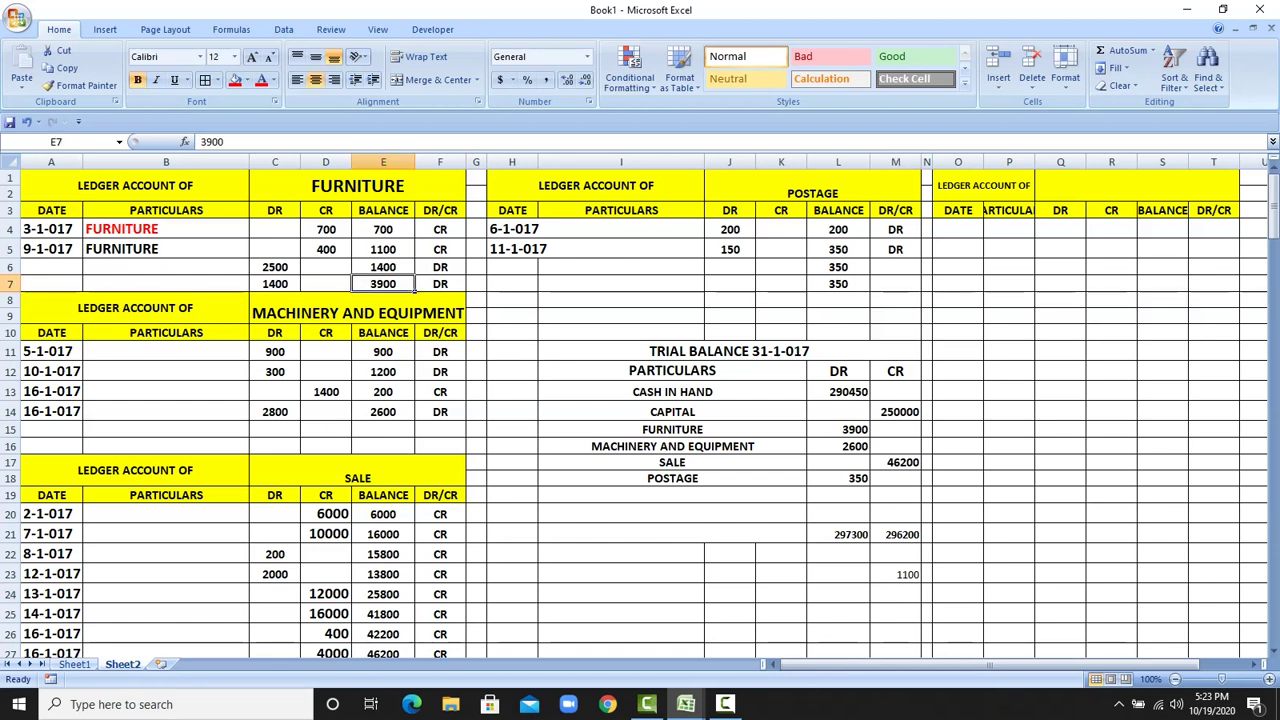
text(2800)
key(Return)
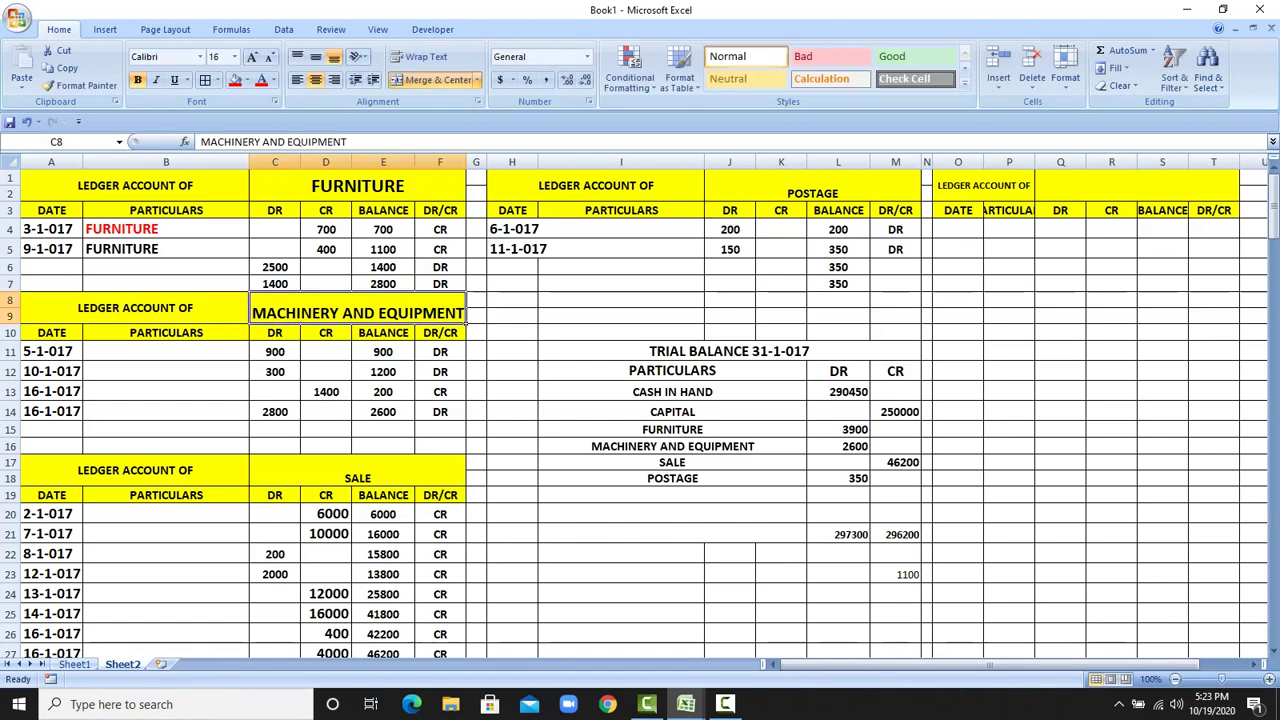
- Set the FURNITURE DR amount in L15 of the trial balance to 2800
click(838, 430)
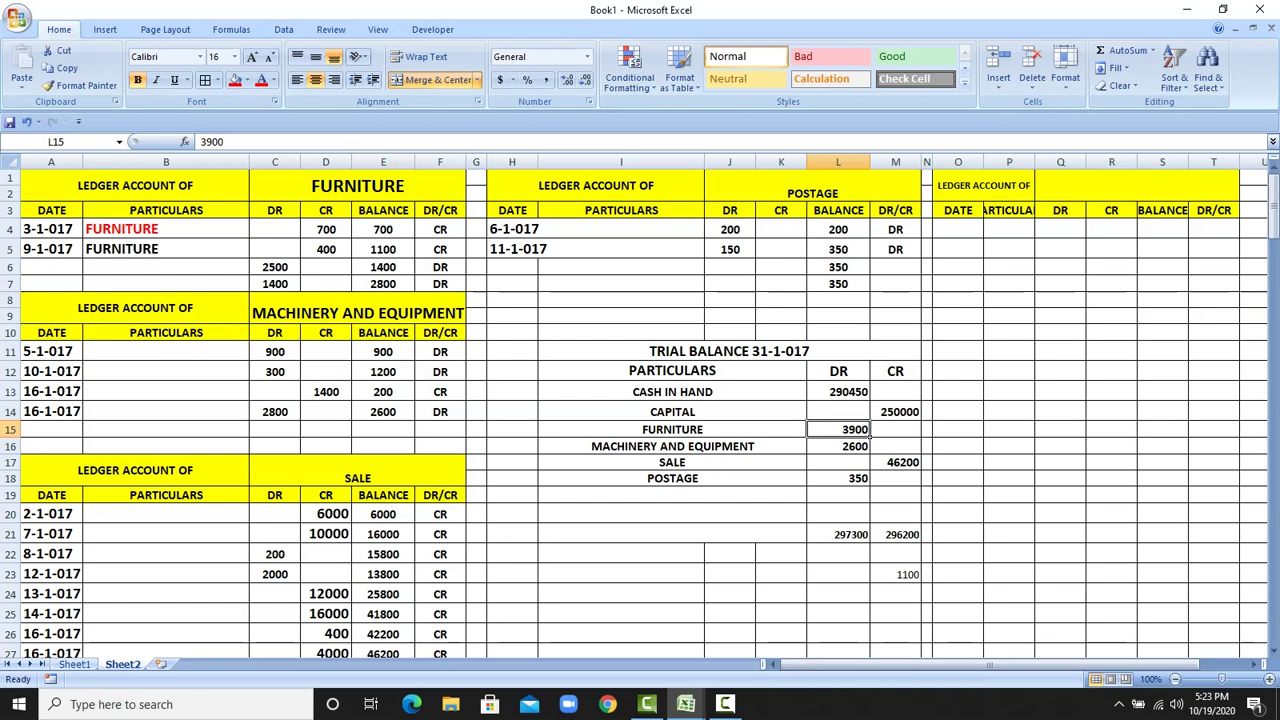
text(2800)
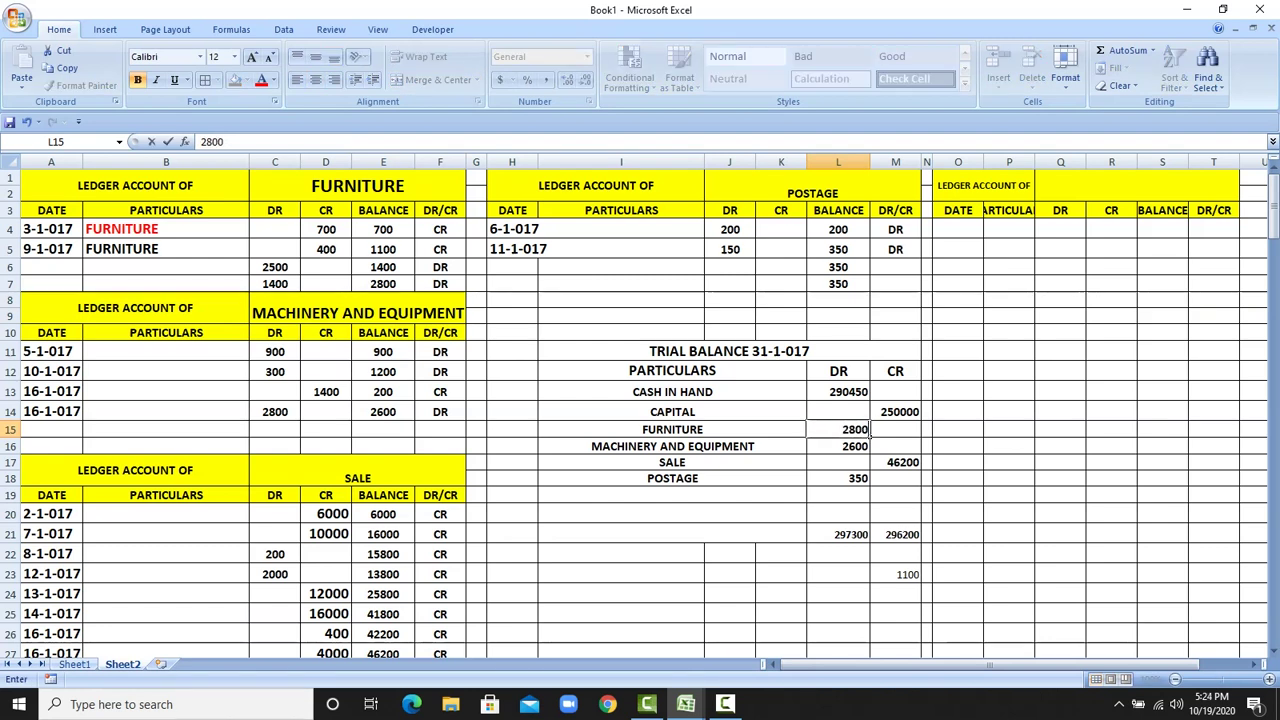
key(Return)
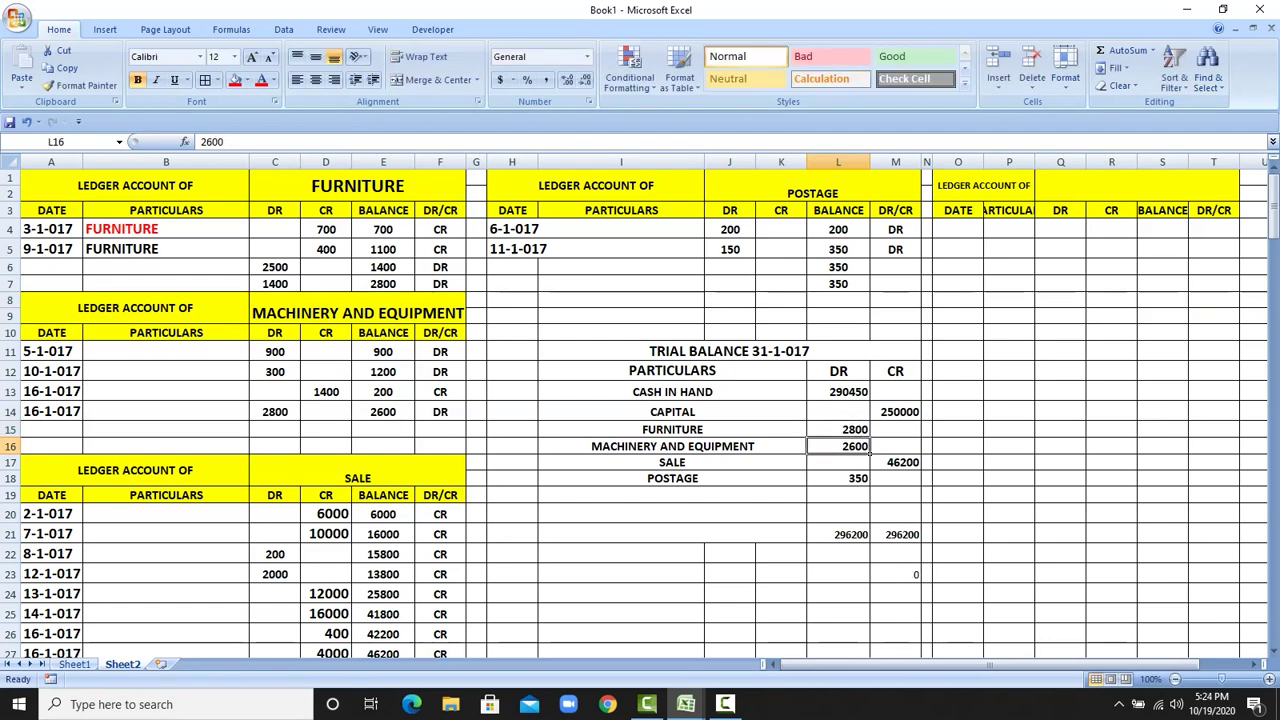
- Put a thick box border around the trial balance totals in L21:M21 and enlarge them to font size 14
drag(838, 534, 895, 534)
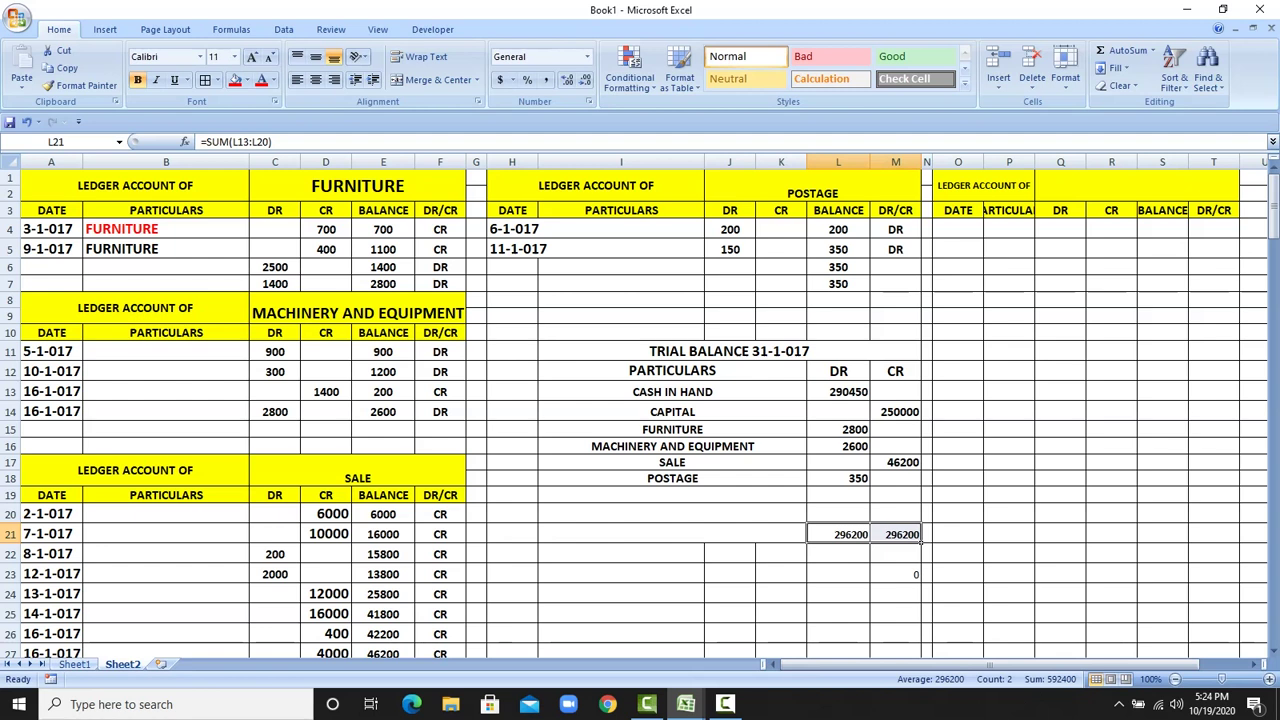
click(217, 80)
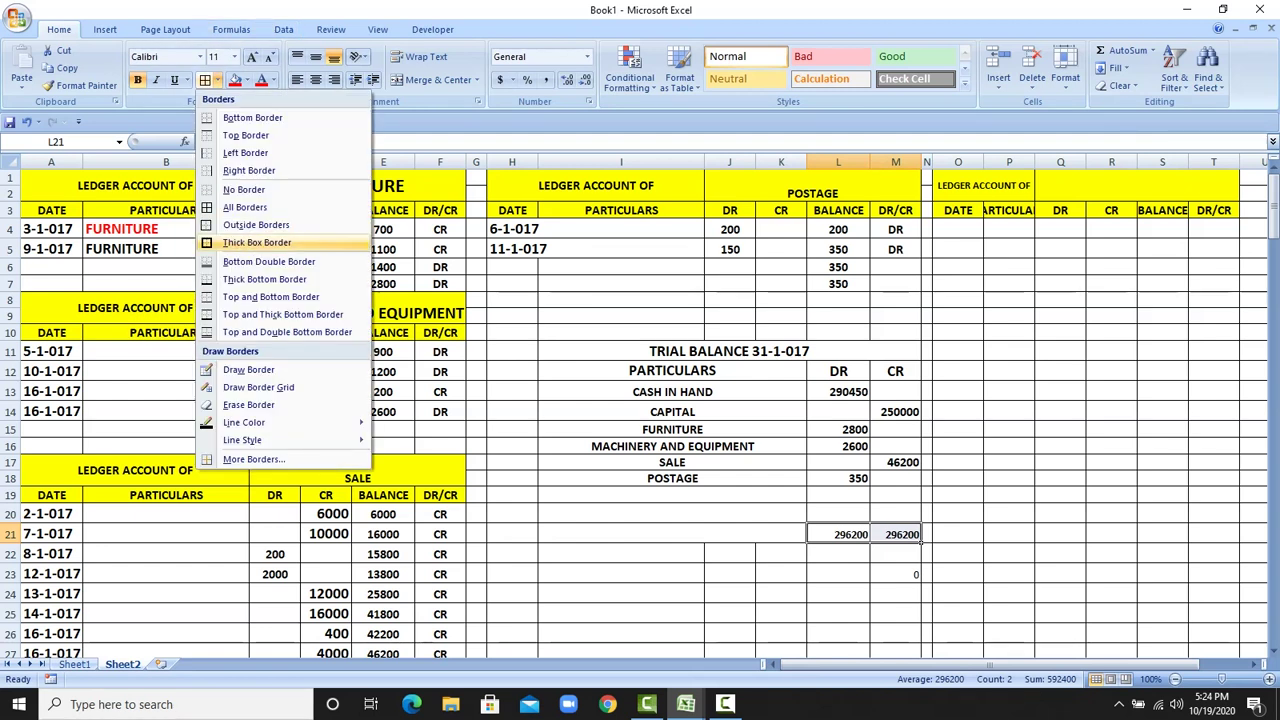
click(257, 242)
click(252, 56)
click(252, 56)
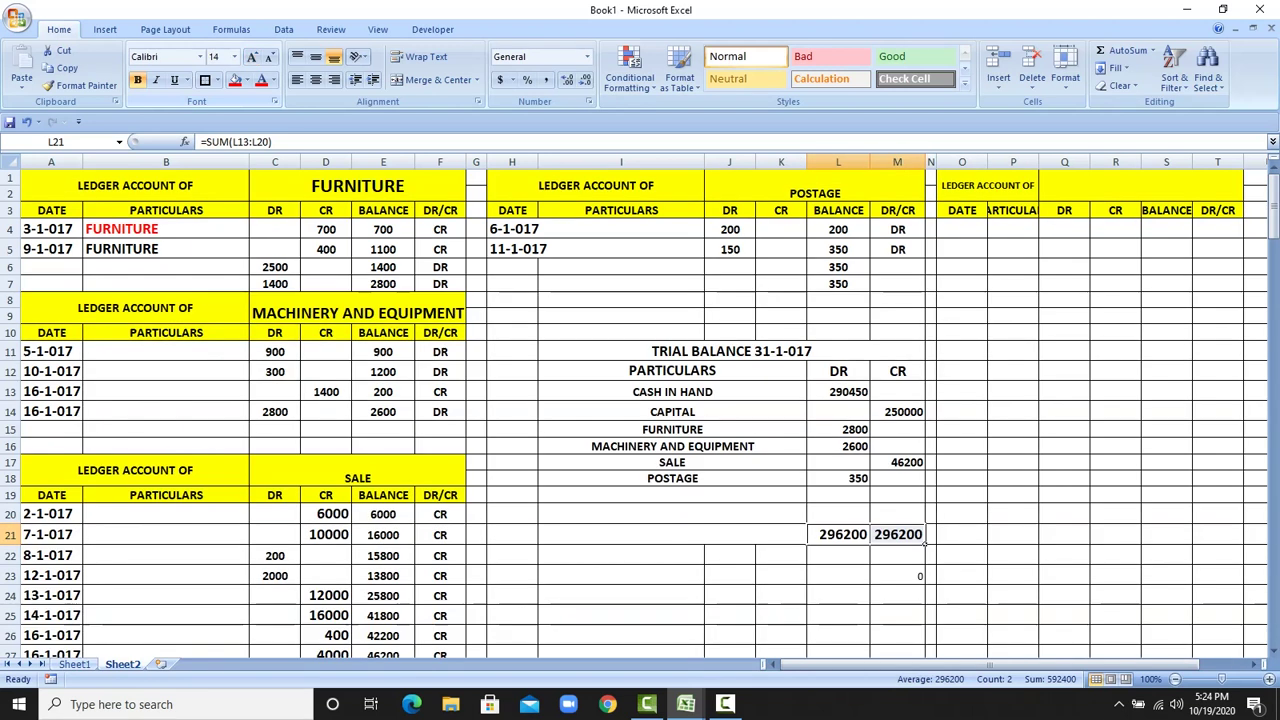
click(781, 595)
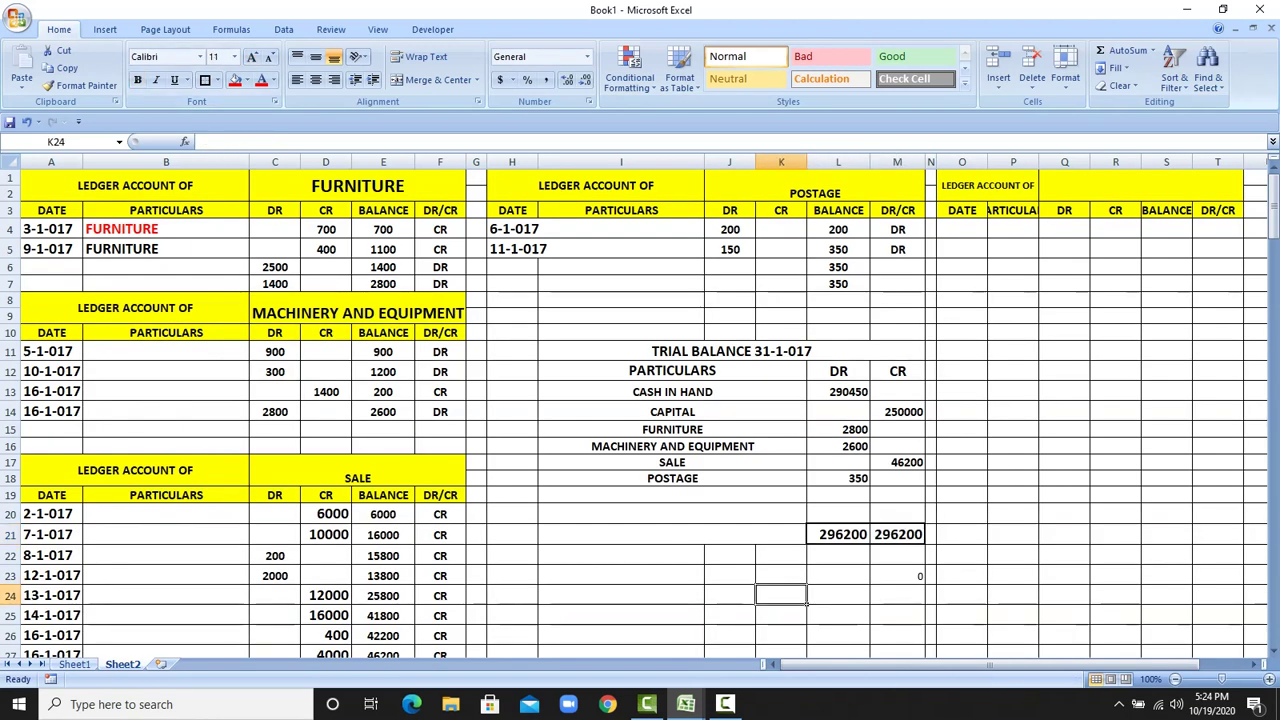
- Review the rectification entries from row 19 down in Sheet1's cash book by selecting B19:D23
click(74, 664)
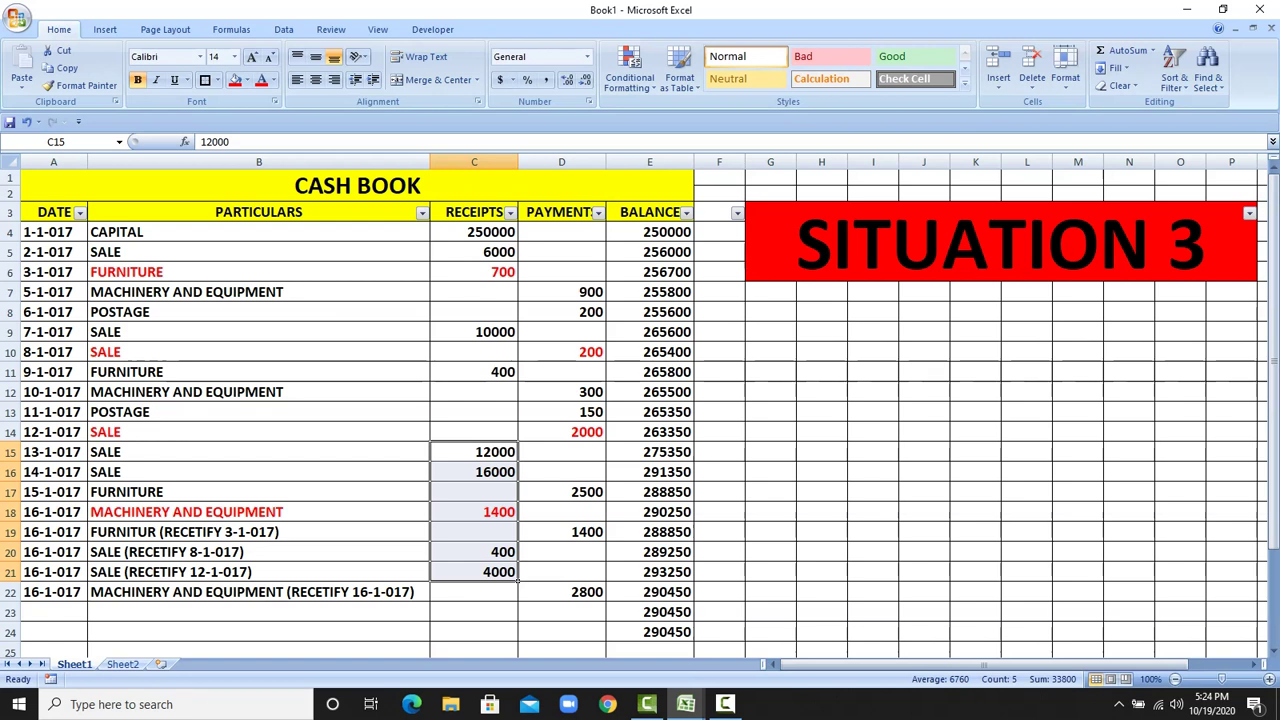
drag(200, 532, 570, 612)
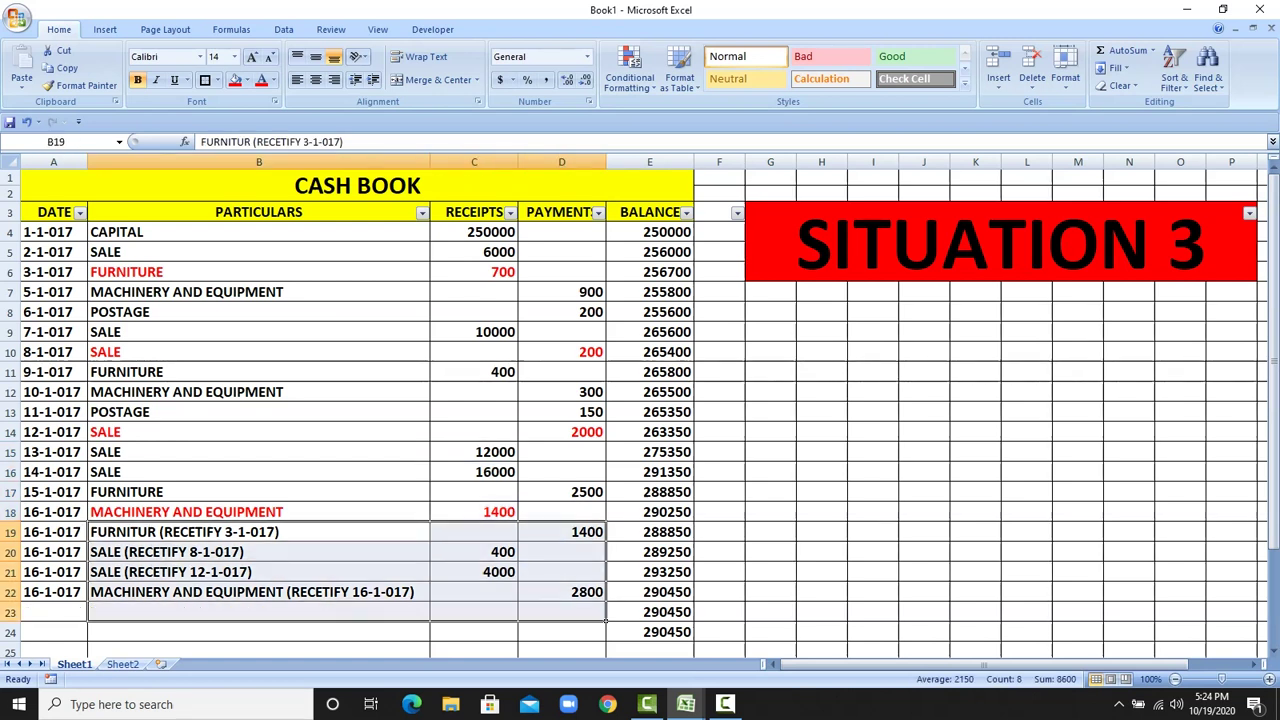